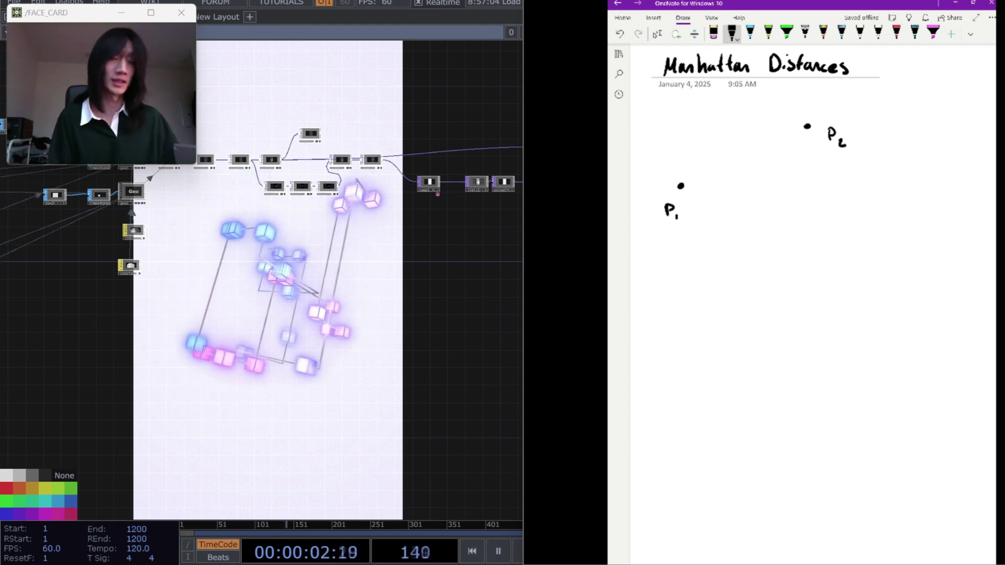
Handwrite the equation "P2 - P1 = Direction vector" below the two plotted points.
mouse_move(668, 261)
mouse_down()
mouse_move(675, 255)
mouse_move(686, 270)
mouse_move(706, 254)
mouse_move(732, 255)
mouse_move(735, 270)
mouse_move(766, 249)
mouse_move(796, 256)
mouse_up()
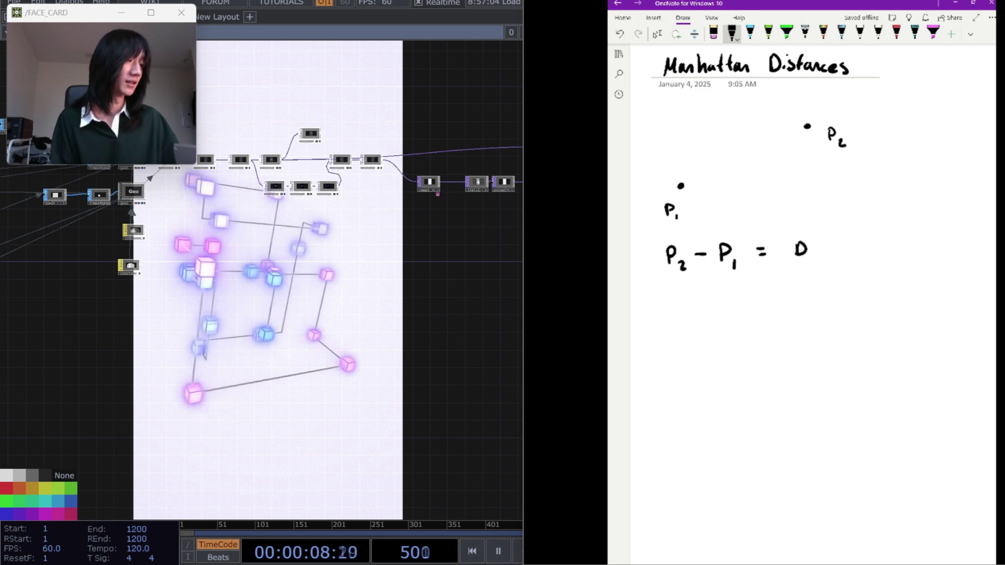
drag(828, 251, 841, 256)
drag(852, 241, 854, 258)
drag(848, 249, 874, 251)
click(867, 243)
mouse_move(879, 251)
mouse_down()
mouse_move(885, 257)
mouse_move(854, 281)
mouse_up()
drag(862, 273, 859, 281)
drag(868, 277, 899, 272)
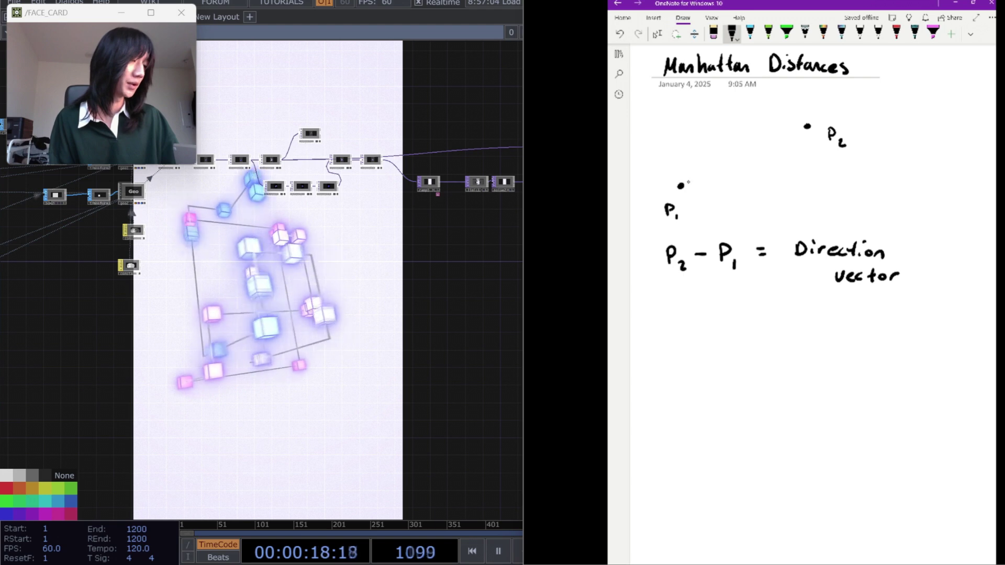
Draw an arrow from P1 to P2 and a wavy underline beneath the direction vector equation, and erase the underline.
drag(679, 180, 685, 191)
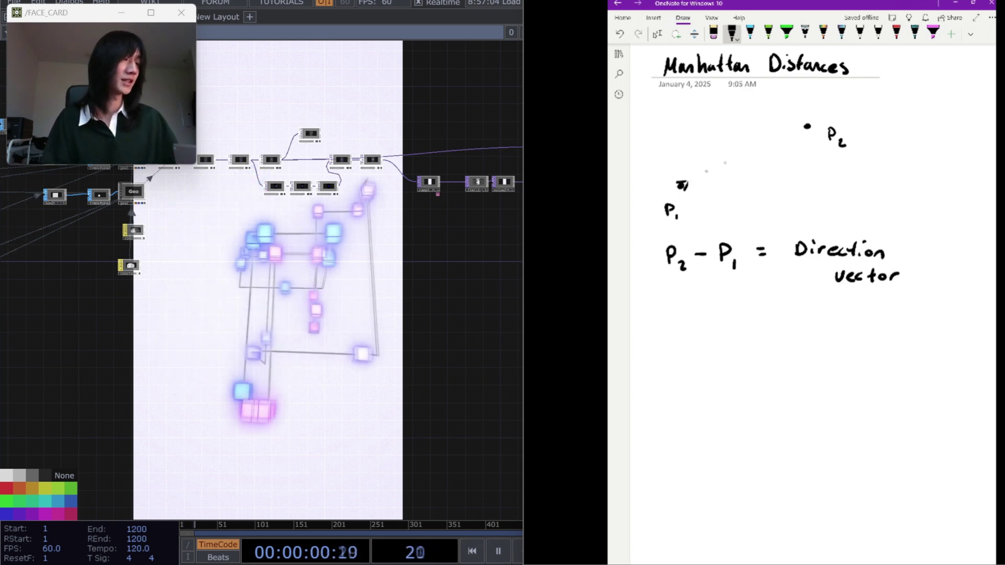
mouse_move(679, 188)
mouse_down()
mouse_move(803, 130)
mouse_move(799, 140)
mouse_up()
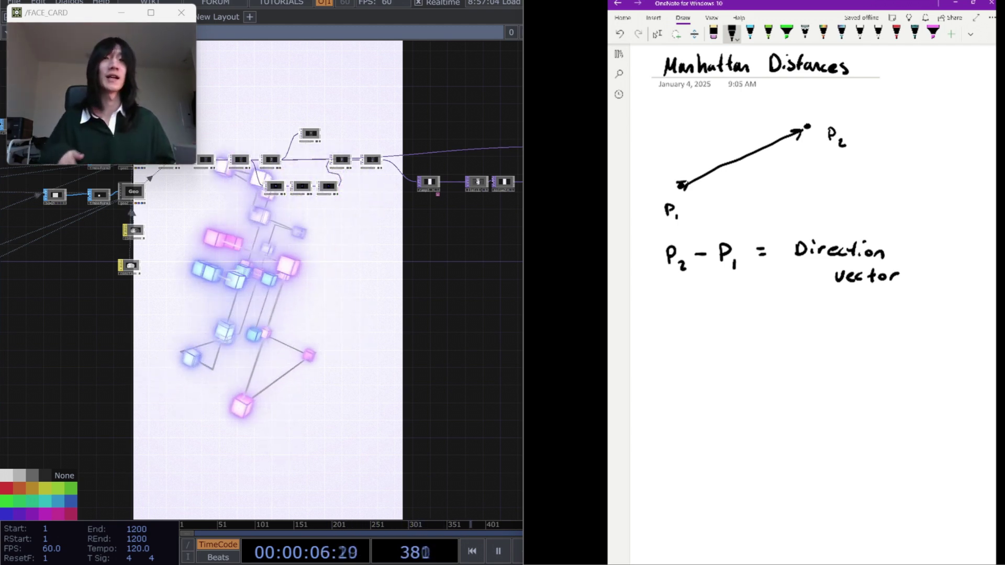
mouse_move(670, 286)
mouse_down()
mouse_move(743, 302)
mouse_move(907, 293)
mouse_up()
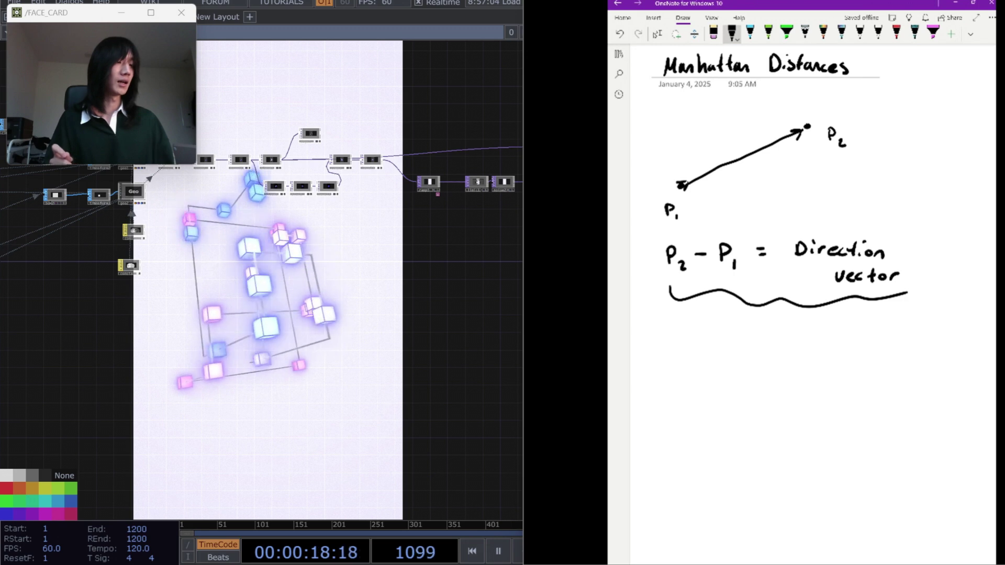
drag(741, 296, 739, 306)
click(731, 32)
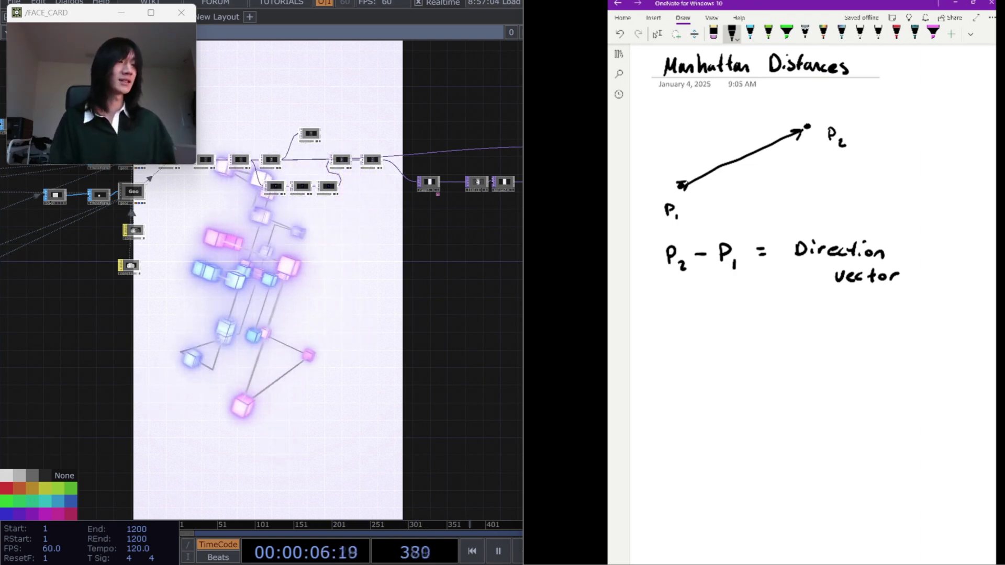
Erase the arrow between P1 and P2 and the direction vector equation, keeping the two labelled points.
drag(785, 135, 774, 157)
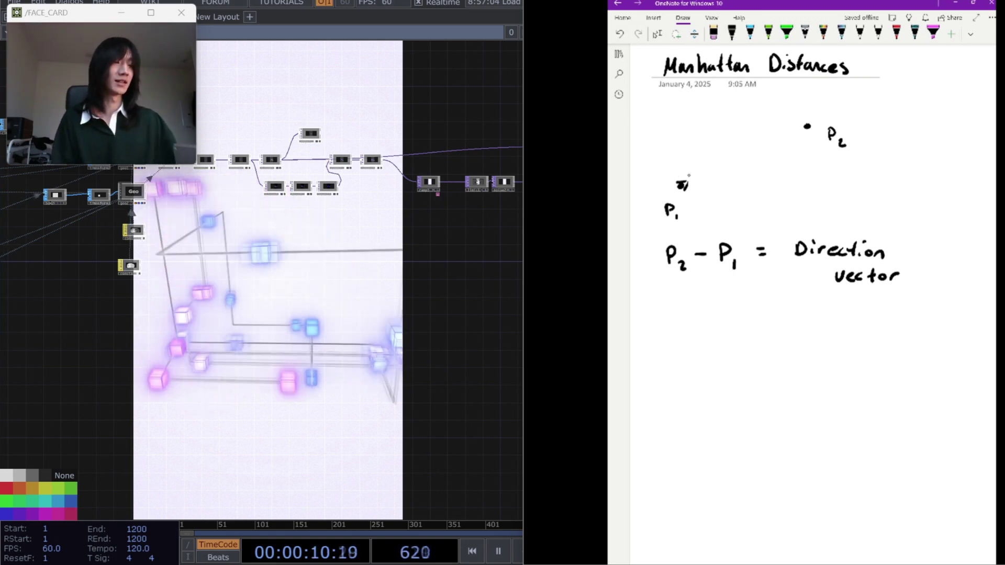
drag(687, 181, 682, 187)
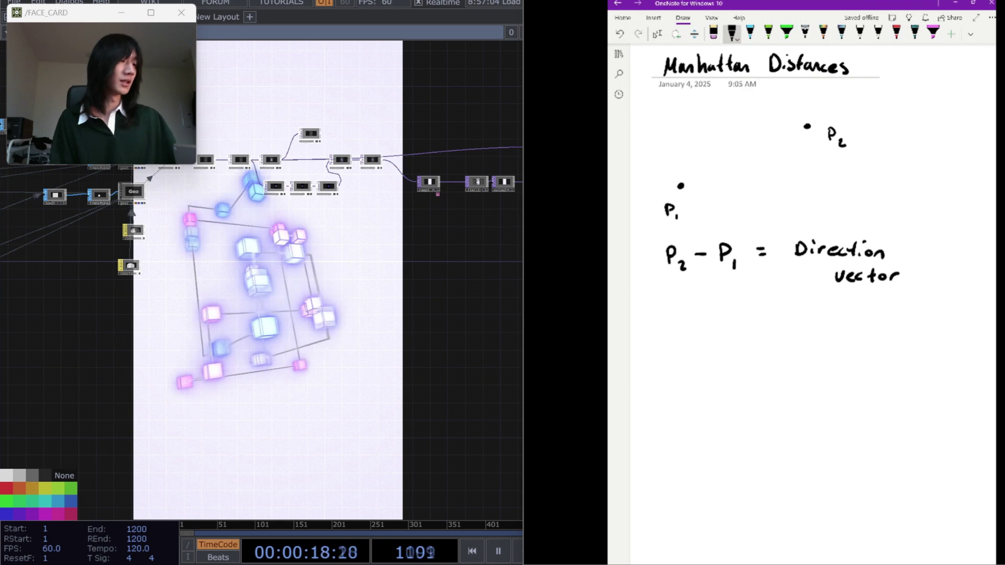
mouse_move(680, 185)
mouse_down()
mouse_move(811, 185)
mouse_move(804, 192)
mouse_move(807, 129)
mouse_move(812, 136)
mouse_up()
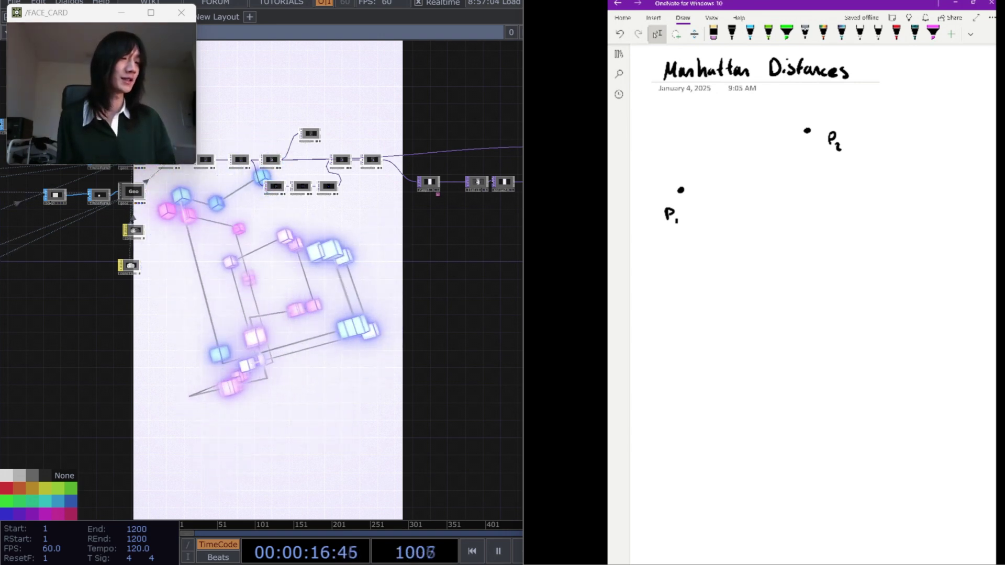
Add a corner point labelled P2 level with P1 and relabel the upper point as P3.
click(732, 33)
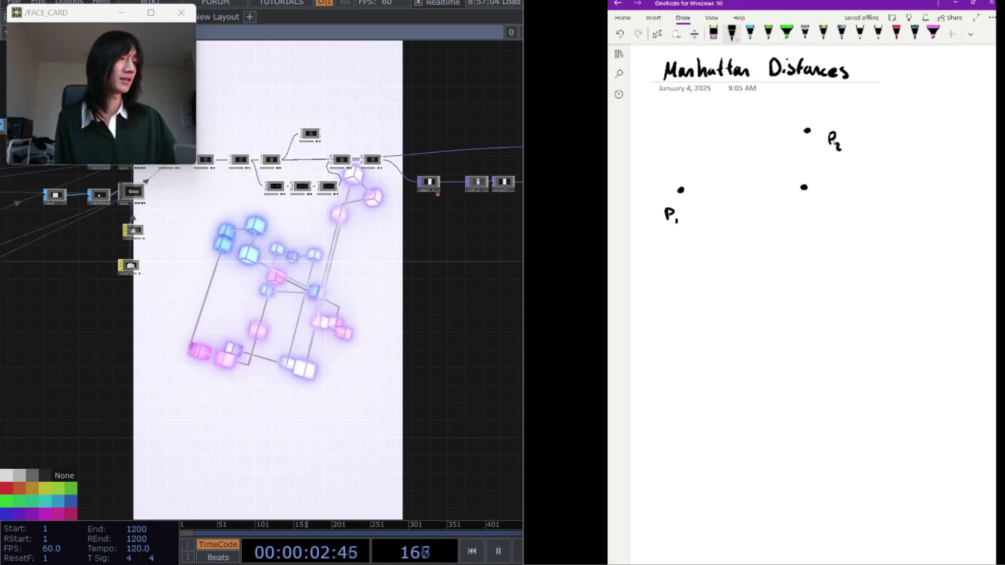
drag(829, 135, 838, 149)
drag(814, 189, 831, 207)
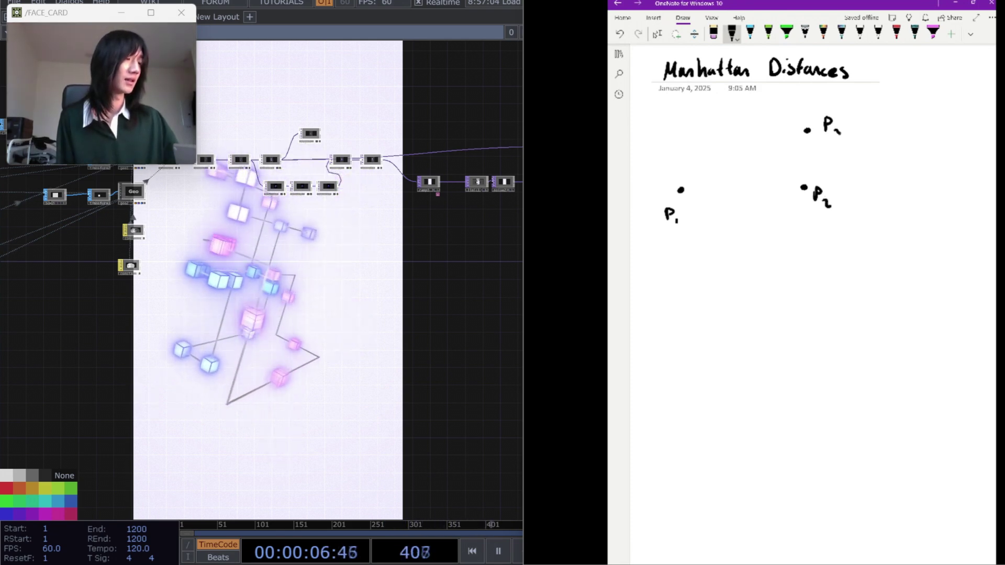
Connect the points with a horizontal arrow from P1 to P2 and a vertical arrow from P2 to P3.
mouse_move(719, 189)
mouse_down()
mouse_move(795, 189)
mouse_move(808, 140)
mouse_up()
drag(802, 147, 814, 148)
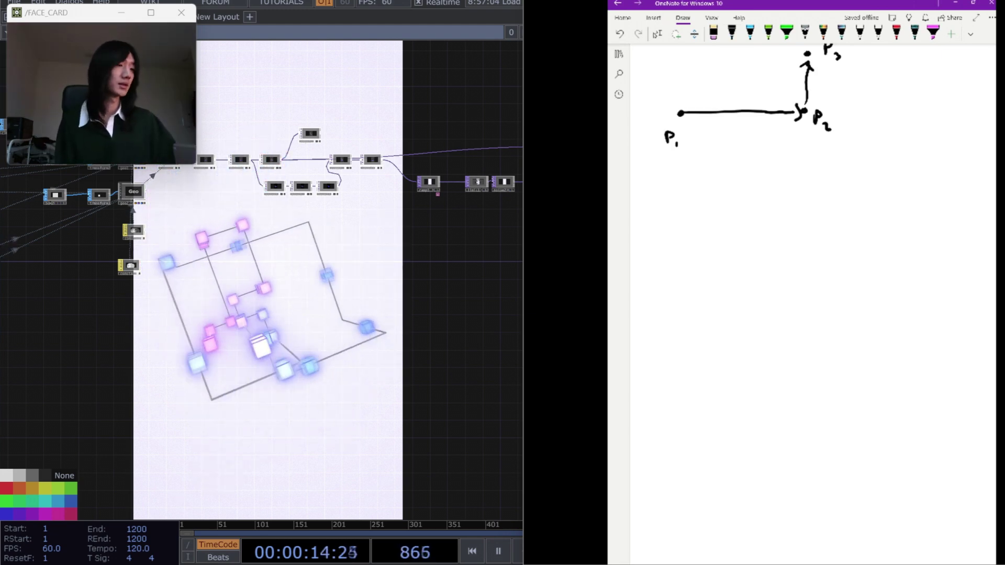
Draw six scattered points below the first diagram and label them P1 through P6.
click(684, 213)
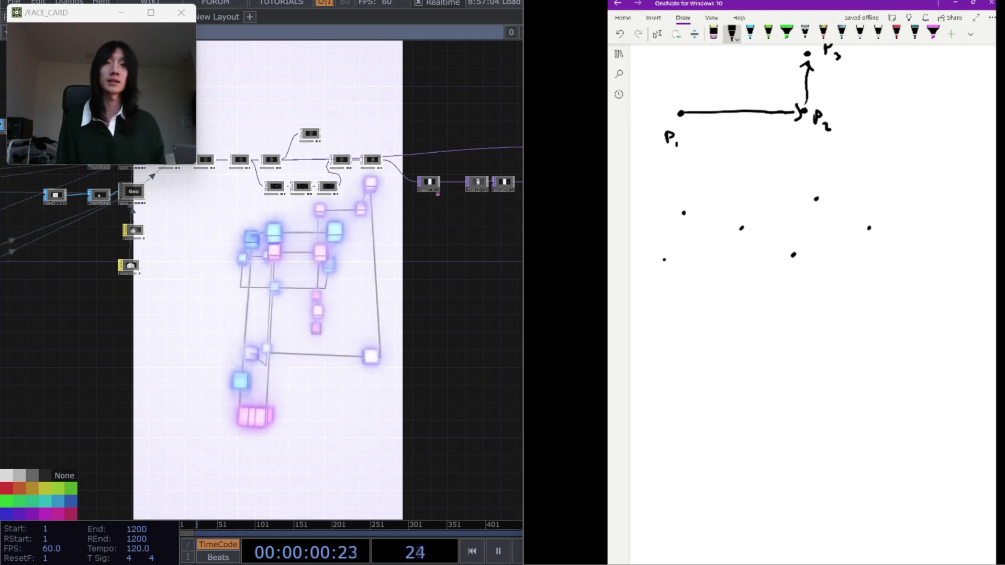
drag(657, 276, 659, 284)
drag(665, 286, 667, 291)
drag(671, 194, 674, 203)
drag(670, 194, 733, 209)
drag(730, 200, 733, 205)
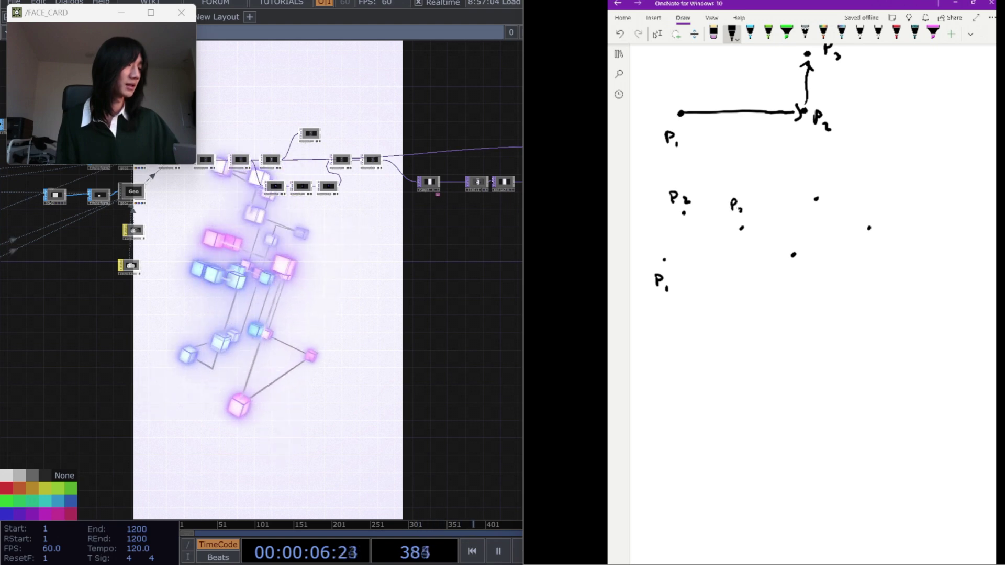
drag(783, 269, 783, 281)
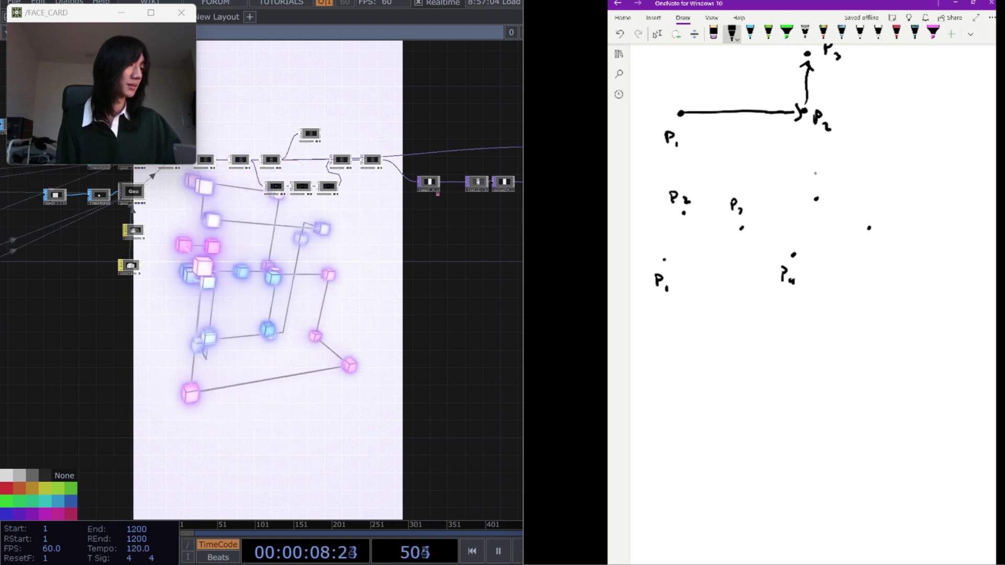
drag(873, 239, 874, 251)
drag(873, 240, 875, 247)
drag(887, 251, 885, 256)
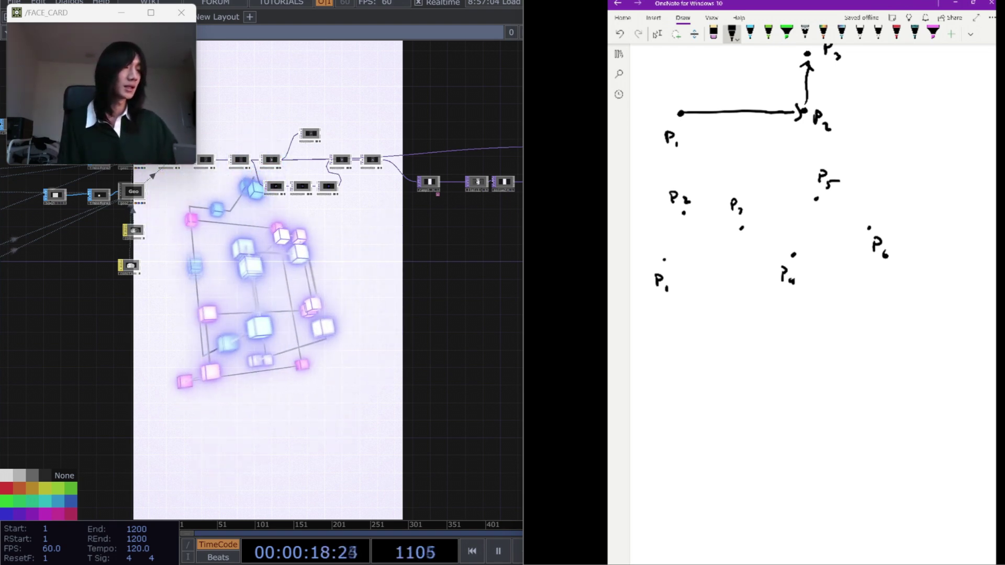
Write the subtractions "P6 - P5" and "P5 - P4" below the six points, with a column of dashes indicating the continuation.
drag(857, 322, 895, 314)
drag(894, 301, 901, 318)
drag(903, 309, 911, 311)
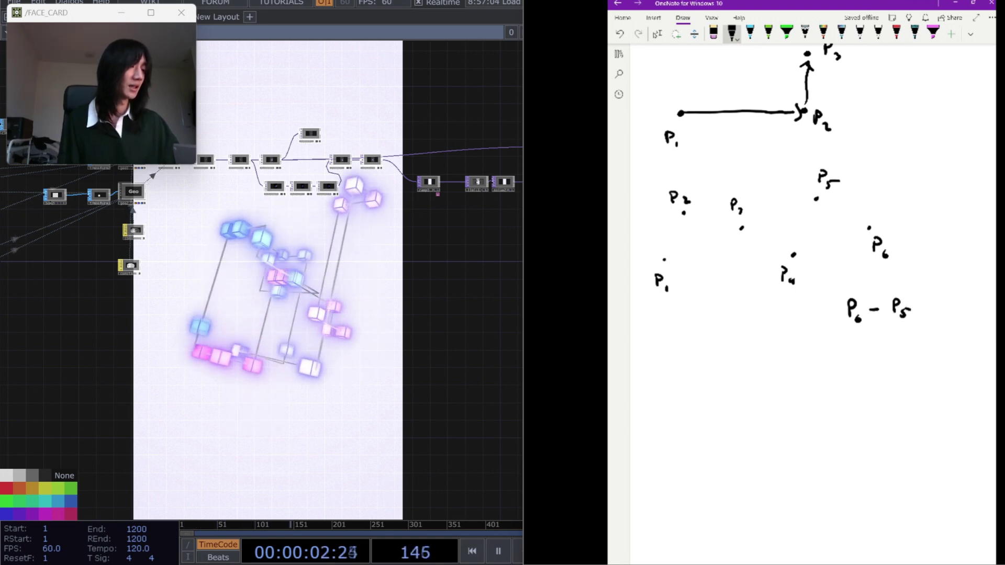
drag(850, 345, 851, 352)
mouse_move(857, 353)
mouse_down()
mouse_move(857, 362)
mouse_move(867, 355)
mouse_up()
drag(877, 346, 885, 346)
mouse_move(891, 343)
mouse_down()
mouse_move(890, 357)
mouse_move(908, 361)
mouse_up()
drag(906, 355, 906, 367)
drag(933, 320, 938, 339)
drag(937, 359, 938, 404)
drag(935, 434, 942, 430)
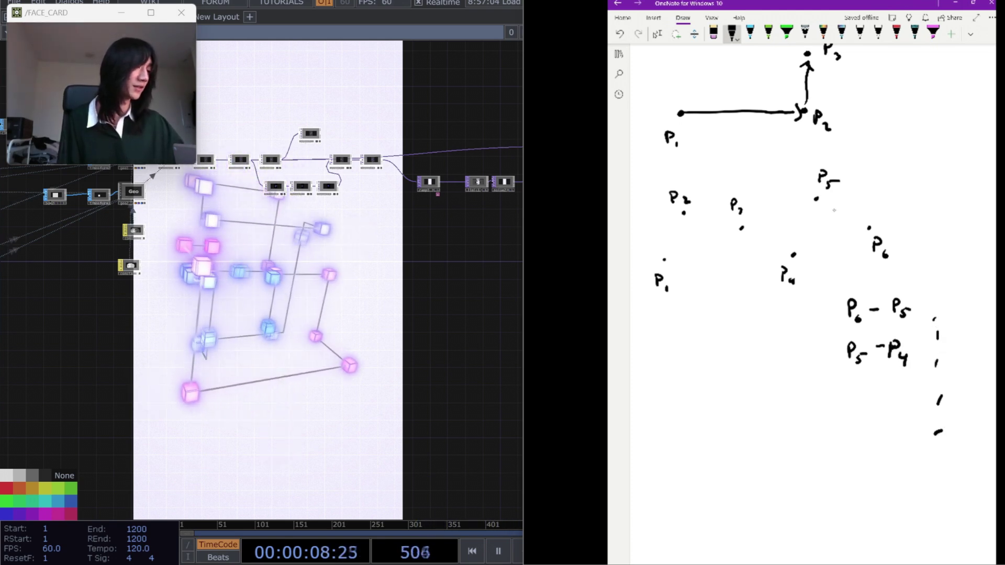
Draw arrows linking the six points in order from P1 to P6.
drag(797, 246, 815, 217)
drag(749, 234, 779, 256)
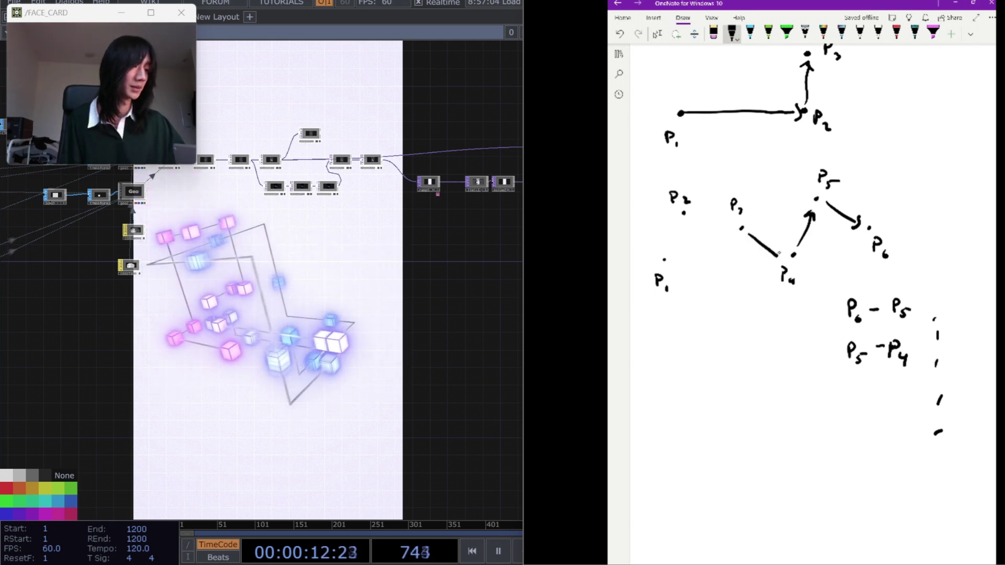
drag(720, 220, 724, 231)
mouse_move(669, 249)
mouse_down()
mouse_move(681, 225)
mouse_move(686, 233)
mouse_up()
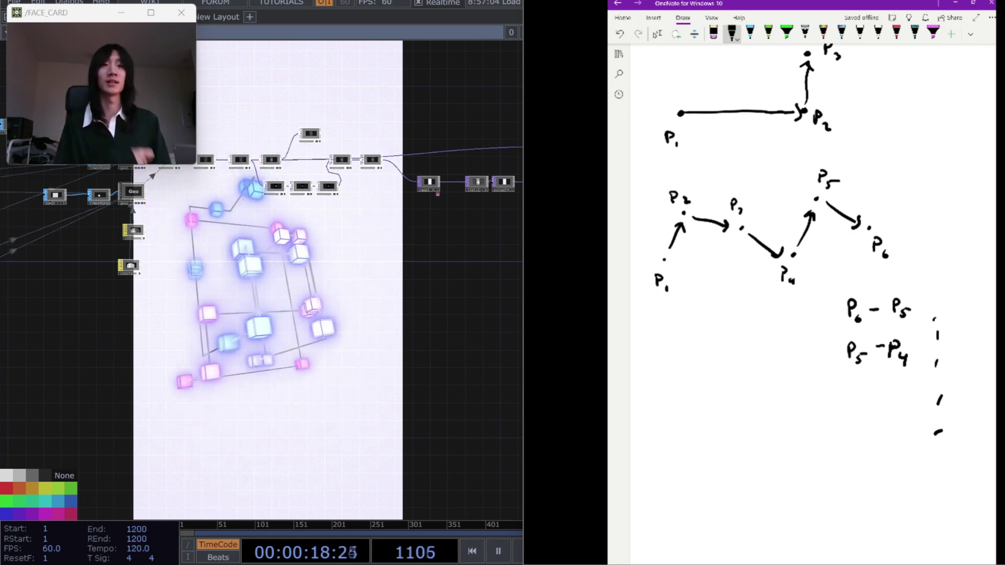
Plot P1 labelled (0,0) in the blank area below the six-point diagram, and P2 labelled (0,2) directly above it.
scroll(812, 262, down, 3)
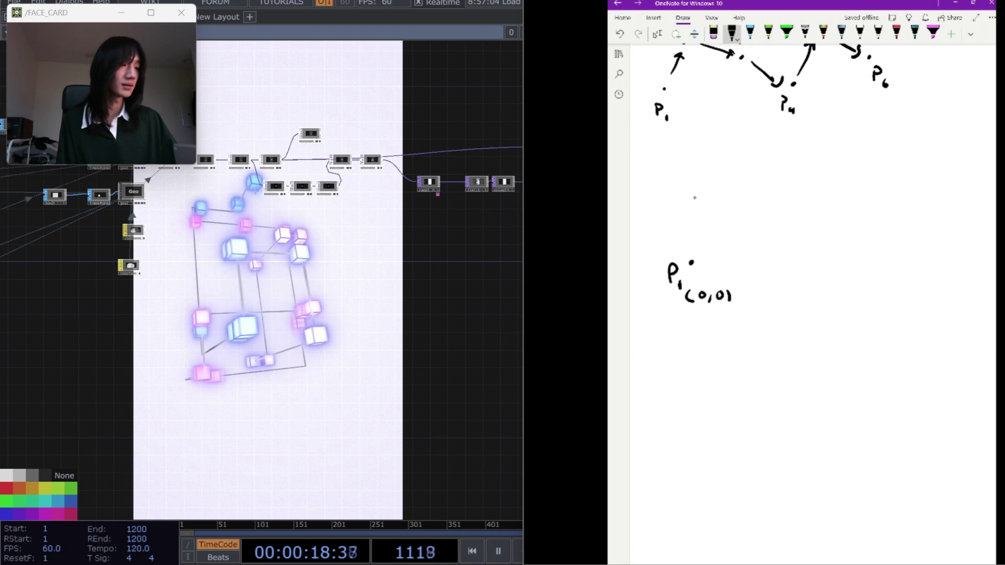
drag(671, 198, 672, 208)
drag(671, 199, 683, 211)
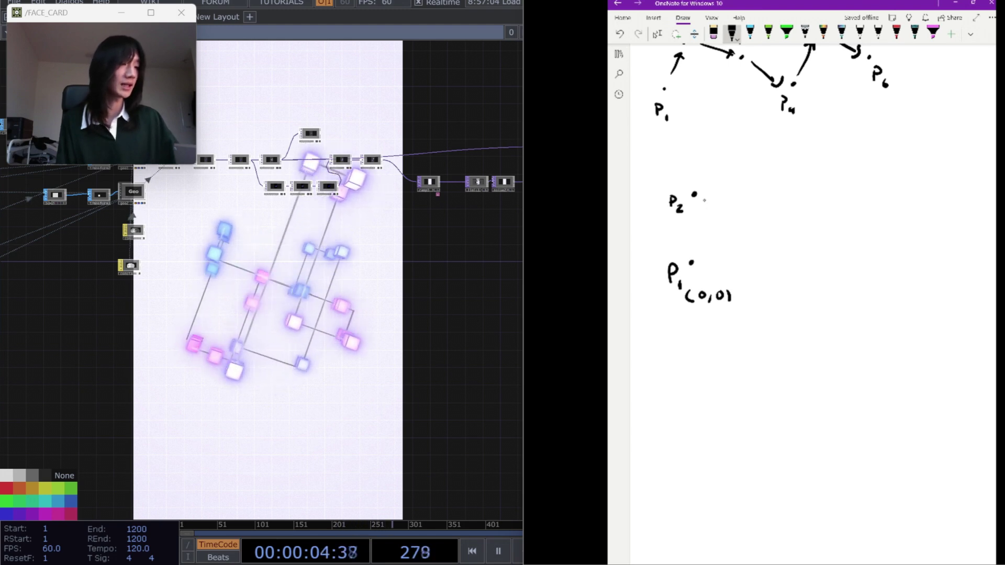
drag(706, 196, 707, 206)
mouse_move(715, 197)
mouse_down()
mouse_move(716, 205)
mouse_move(715, 197)
mouse_up()
drag(724, 204, 741, 205)
drag(745, 194, 744, 206)
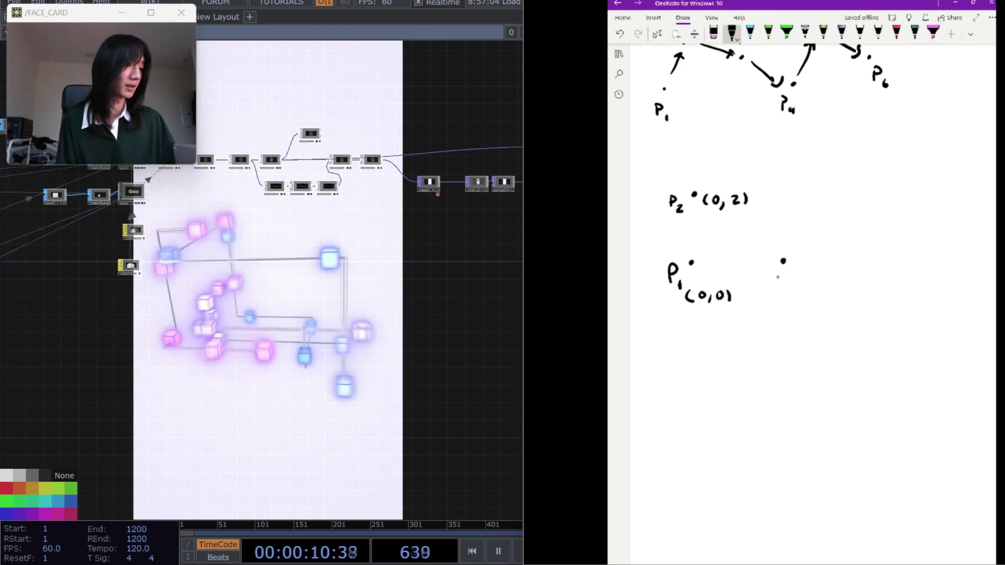
Plot an alternative P2 labelled (2,0) horizontally across from P1 and erase the P2 labelled (0,2).
drag(780, 269, 789, 281)
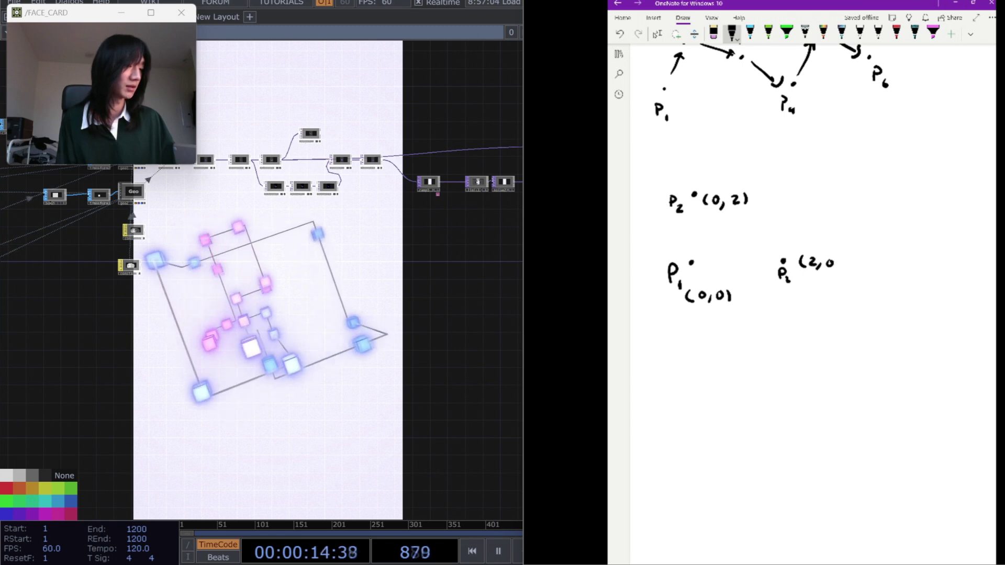
drag(838, 257, 839, 267)
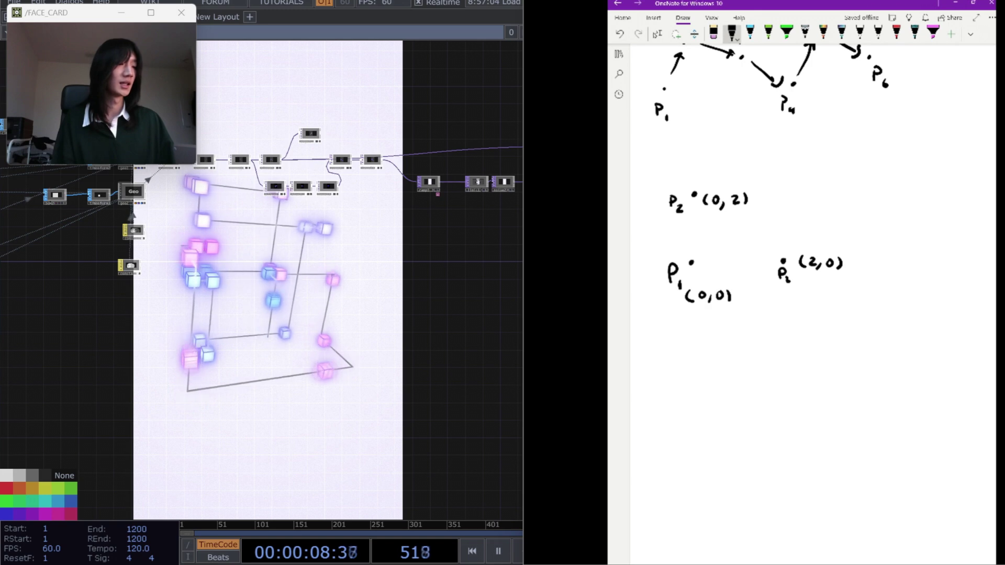
drag(668, 203, 751, 200)
Plot P3 labelled (2,-3) directly below P2, and P4 labelled (1,-3) level with P3.
click(732, 33)
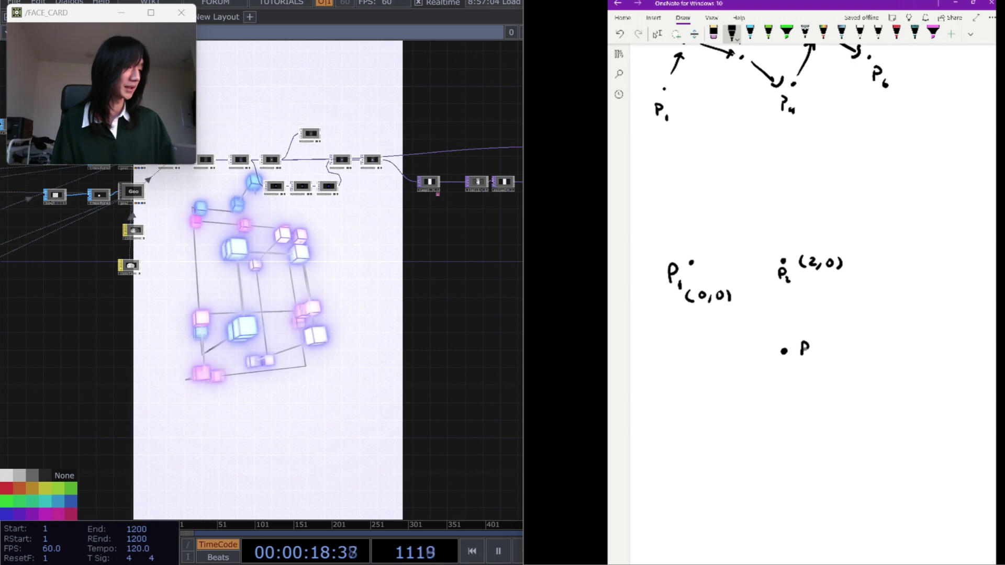
mouse_move(828, 339)
mouse_down()
mouse_move(826, 353)
mouse_move(864, 346)
mouse_up()
mouse_move(868, 340)
mouse_down()
mouse_move(870, 354)
mouse_move(885, 356)
mouse_up()
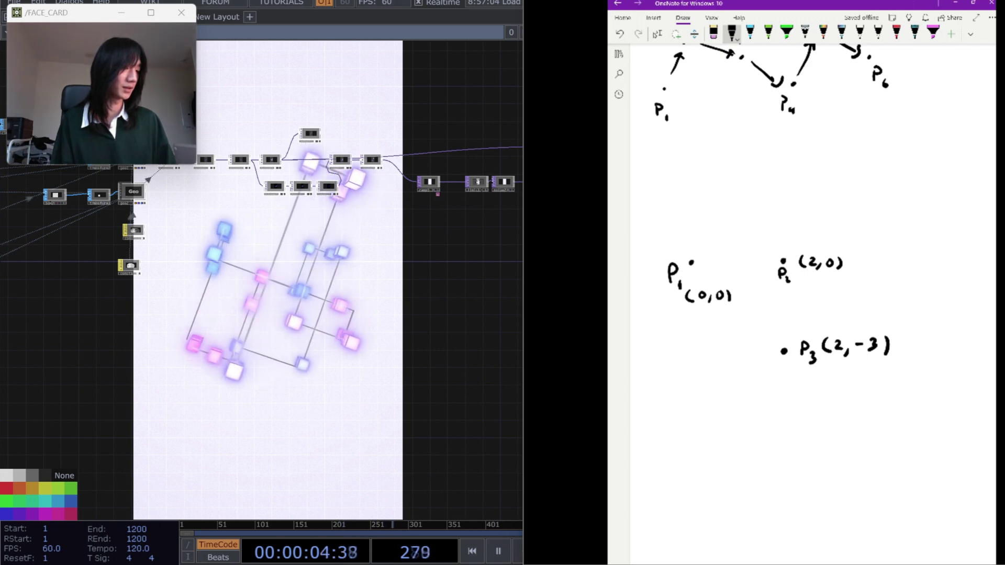
click(721, 352)
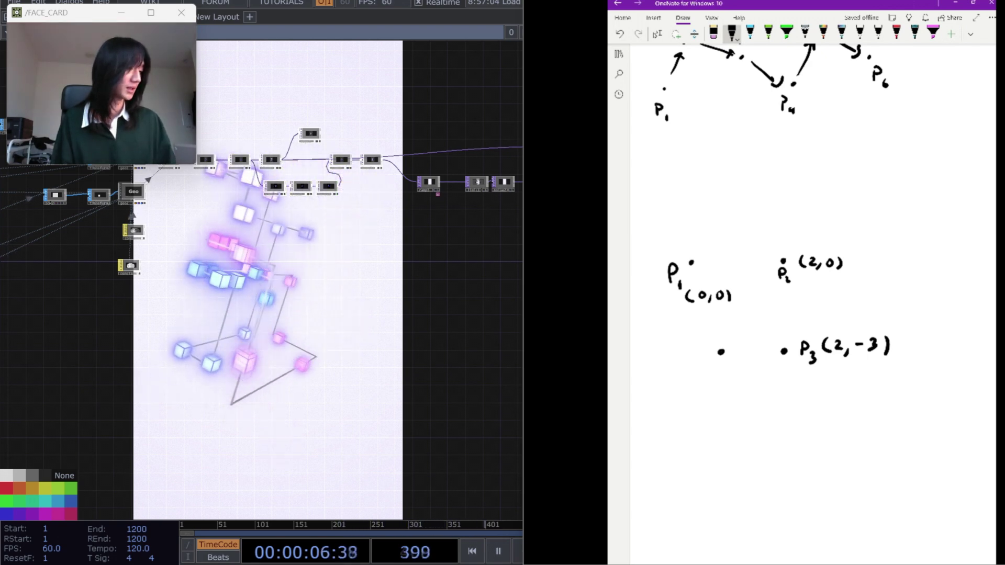
drag(728, 354, 730, 396)
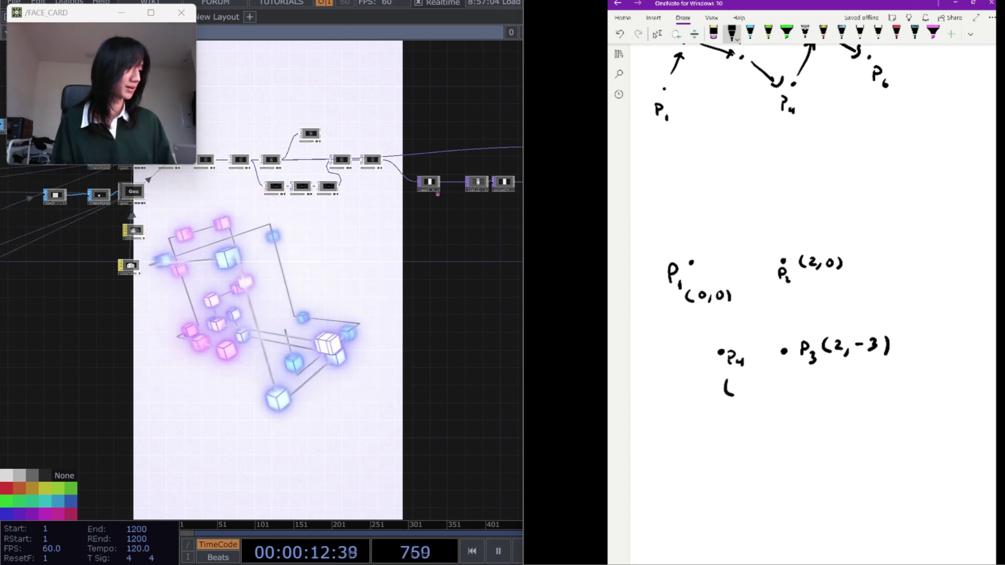
mouse_move(748, 390)
mouse_down()
mouse_move(747, 397)
mouse_move(763, 386)
mouse_move(785, 395)
mouse_up()
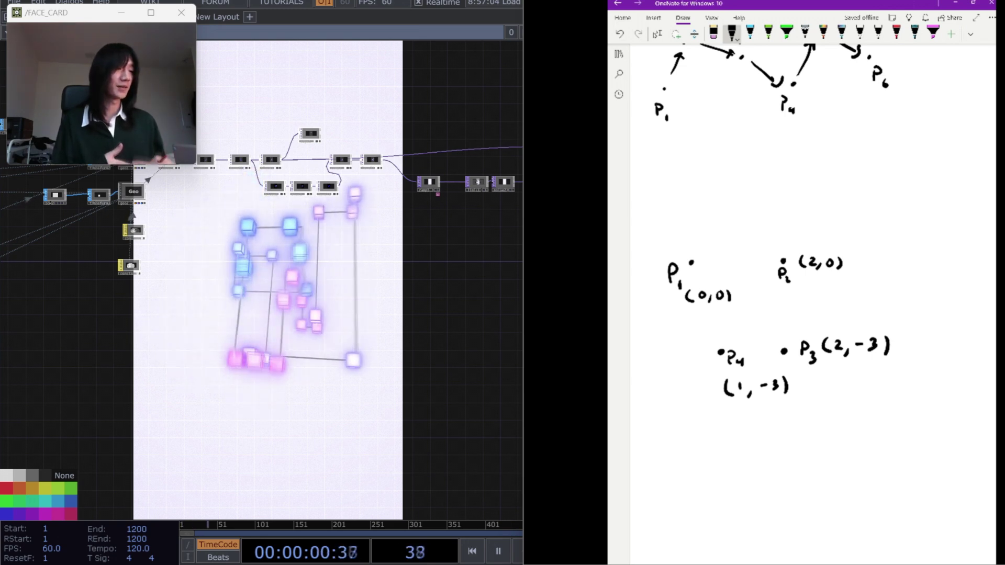
Write "P4 - P3" beside the coordinate diagram with a trail of dots below it for the remaining subtractions.
scroll(807, 262, up, 3)
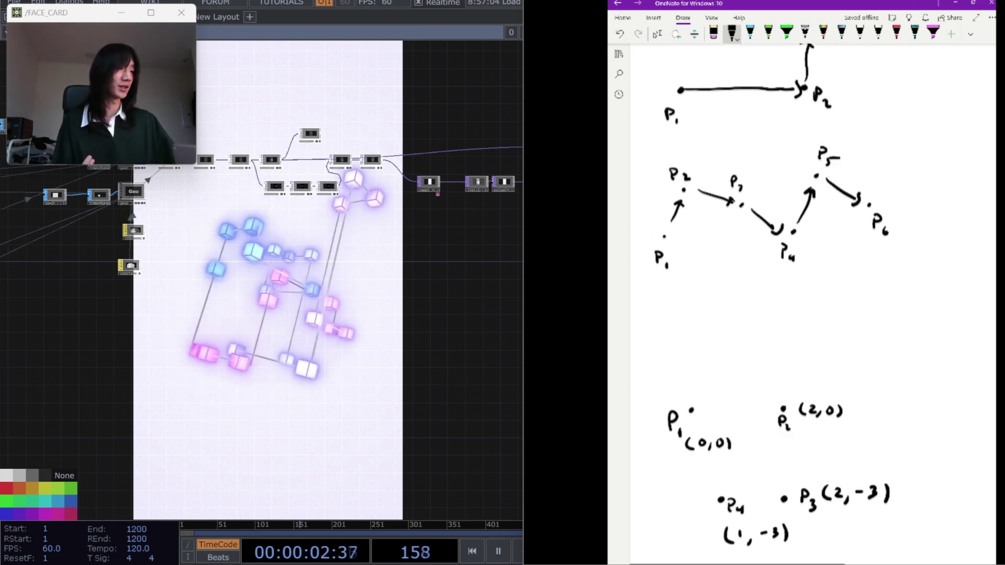
scroll(806, 262, down, 2)
drag(935, 315, 936, 333)
drag(935, 316, 956, 328)
click(959, 327)
mouse_move(953, 319)
mouse_down()
mouse_move(952, 335)
mouse_move(965, 326)
mouse_up()
drag(974, 318, 988, 370)
click(988, 358)
click(984, 390)
click(978, 418)
Draw axis-aligned arrows connecting P3 to P4, P2 to P3 and P1 to P2 in the coordinate diagram.
mouse_move(774, 406)
mouse_down()
mouse_move(745, 407)
mouse_move(753, 414)
mouse_up()
drag(785, 337, 783, 388)
drag(778, 376, 789, 377)
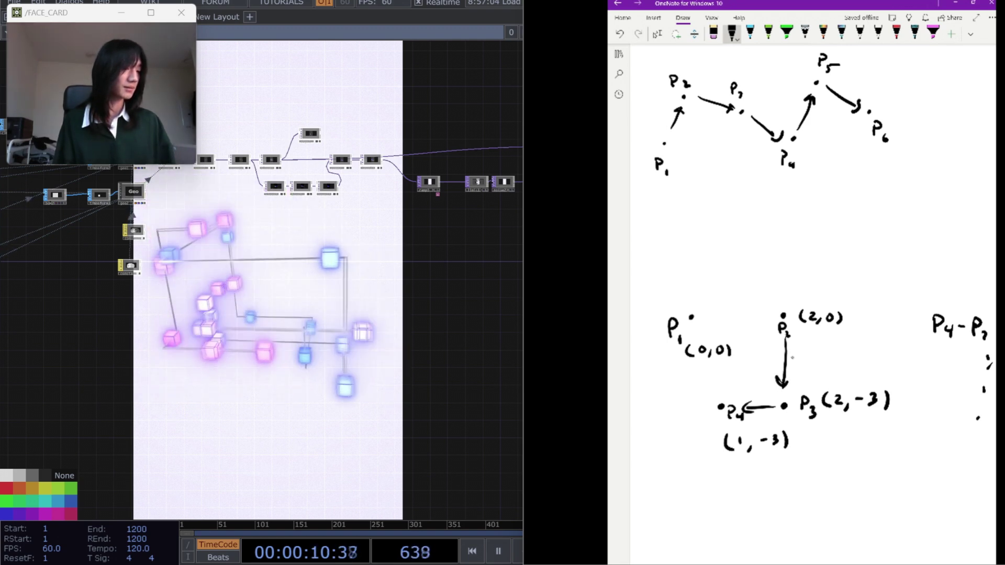
drag(702, 318, 764, 324)
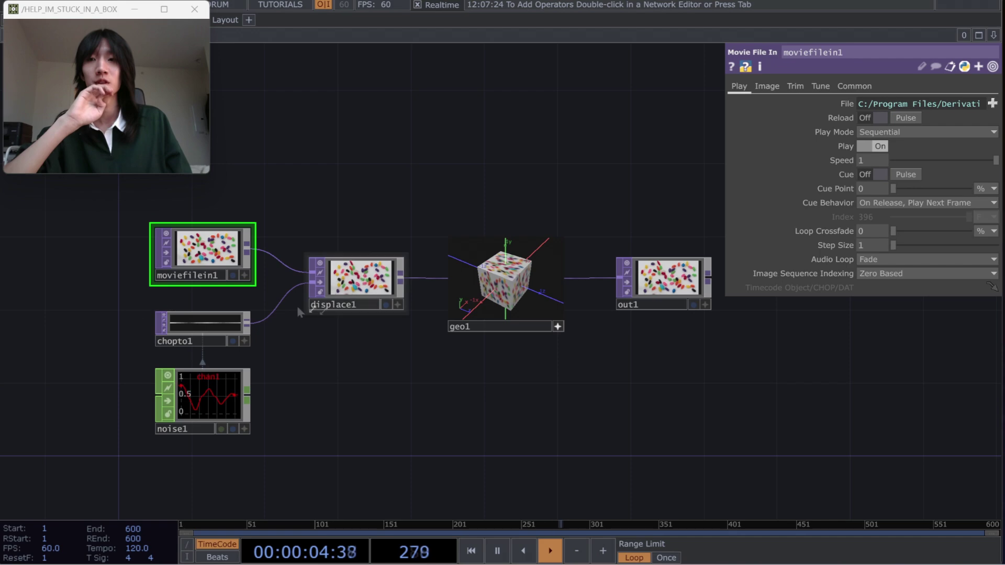
Switch to TouchDesigner and delete all the default operators from the new project's network.
drag(85, 164, 803, 456)
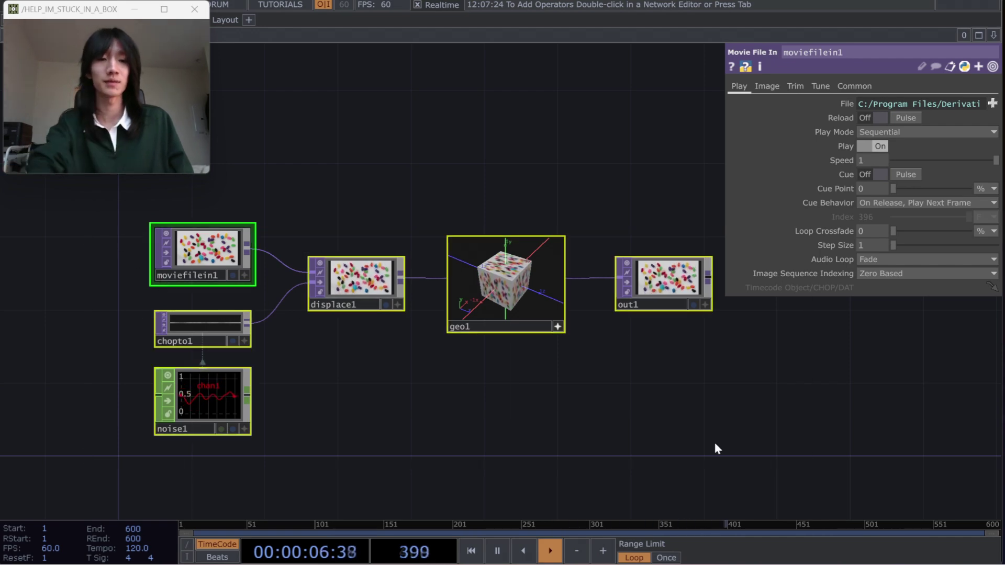
key(Delete)
Add a Constant CHOP to the empty network.
drag(397, 306, 522, 255)
key(Tab)
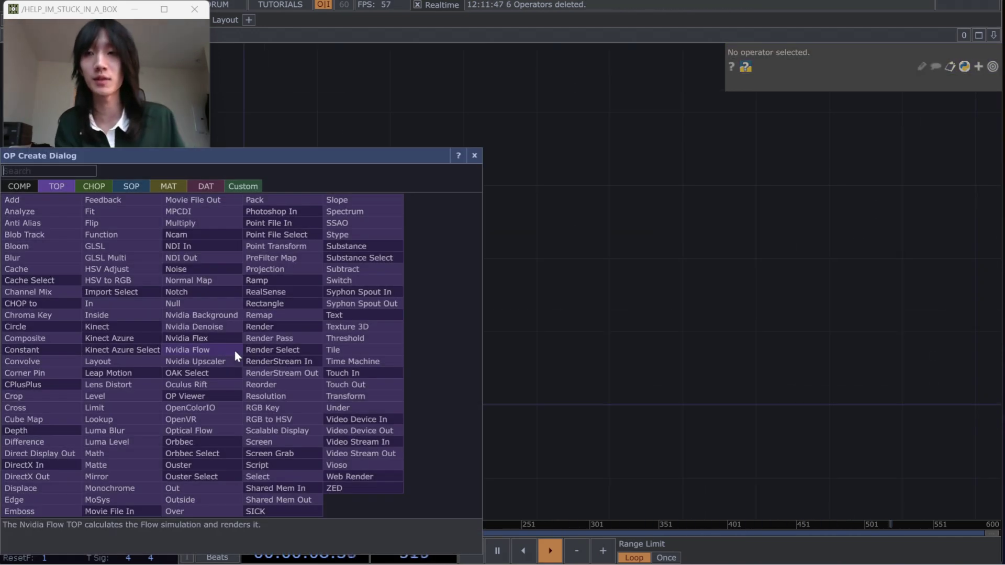
key(Tab)
text(CONST)
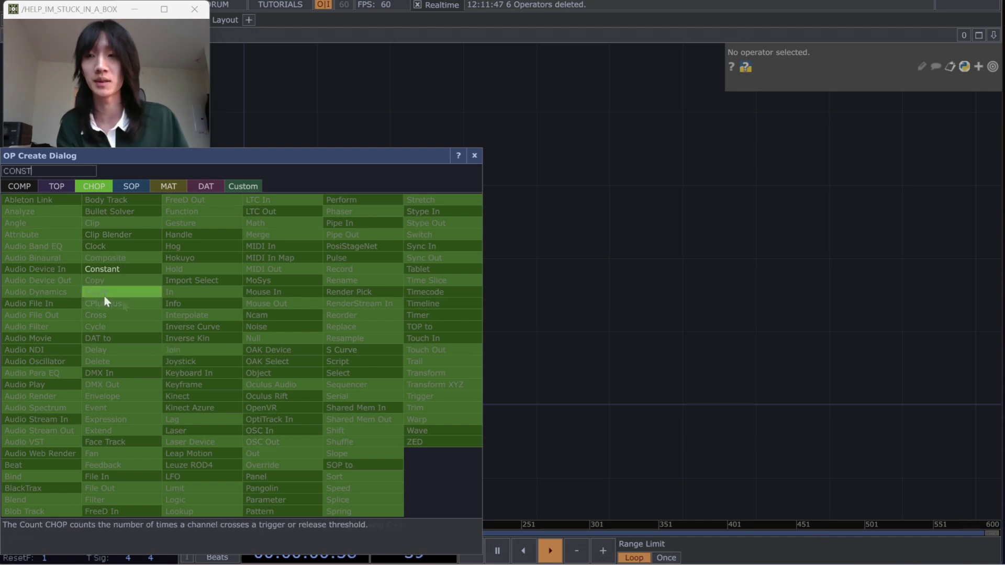
click(106, 270)
click(352, 354)
scroll(352, 354, up, 2)
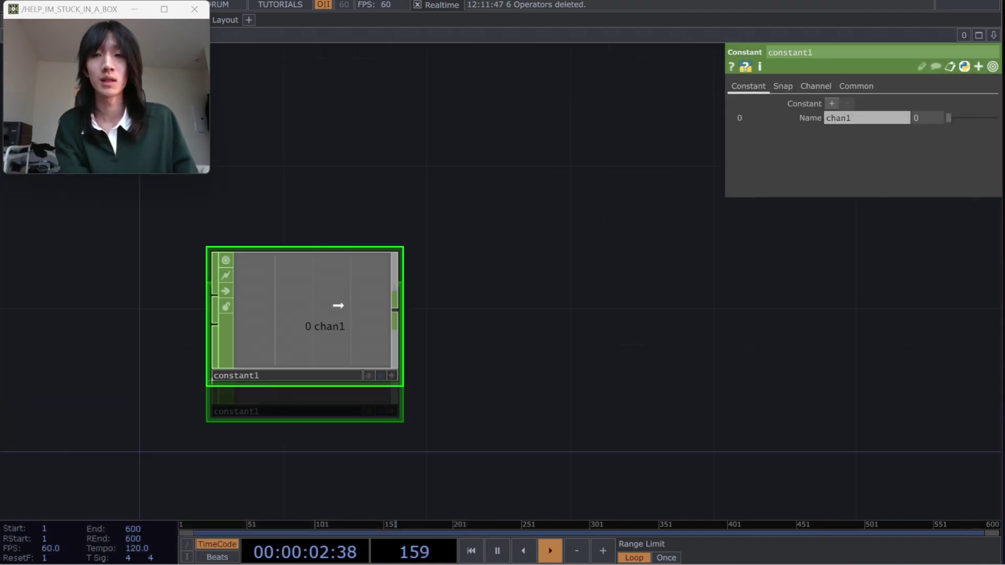
Rename the Constant CHOP's first channel to "nodes".
click(836, 118)
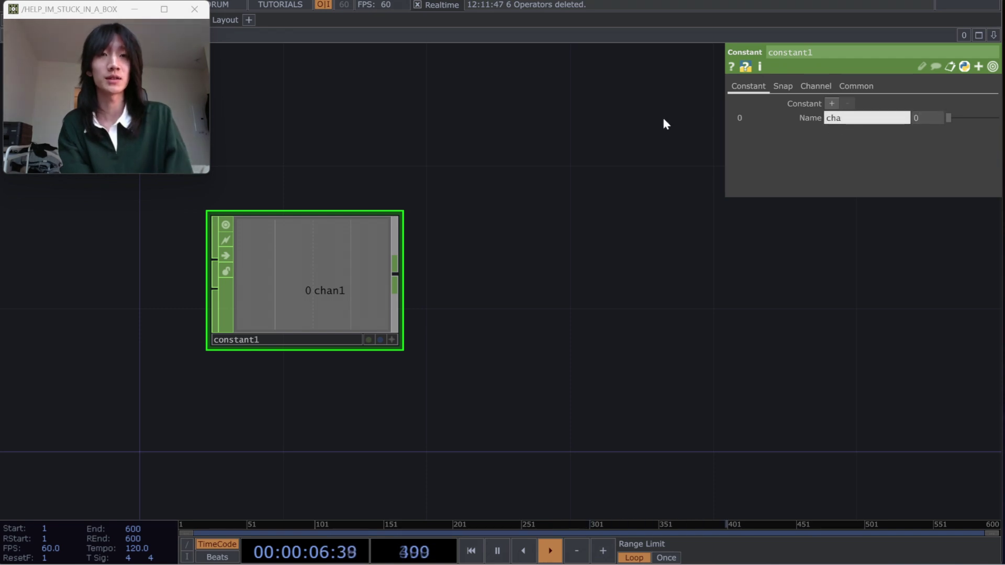
text(NOD)
key(BackSpace)
key(BackSpace)
key(BackSpace)
key(Caps_Lock)
text(nodes)
key(Return)
Add a second channel named "interpolation" to the Constant CHOP.
click(831, 103)
click(845, 133)
text(interp)
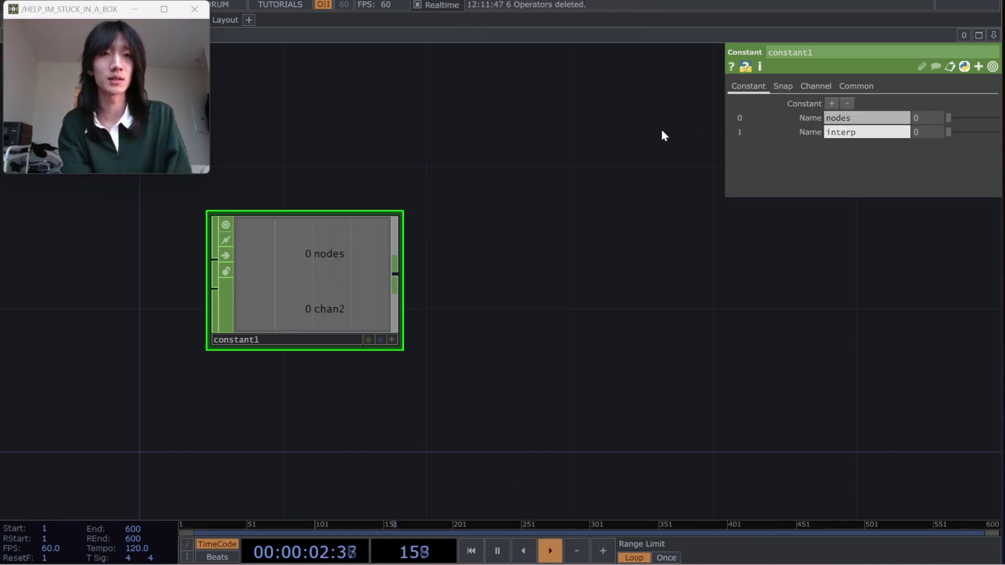
text(olation)
key(Return)
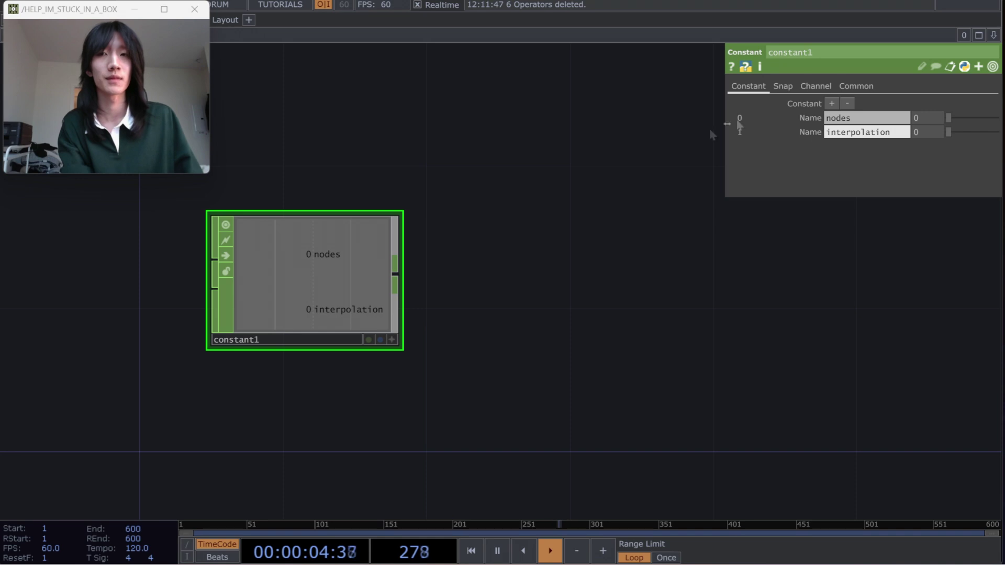
Set the nodes channel to 10 and the interpolation channel to 1.
click(923, 119)
text(10)
key(Return)
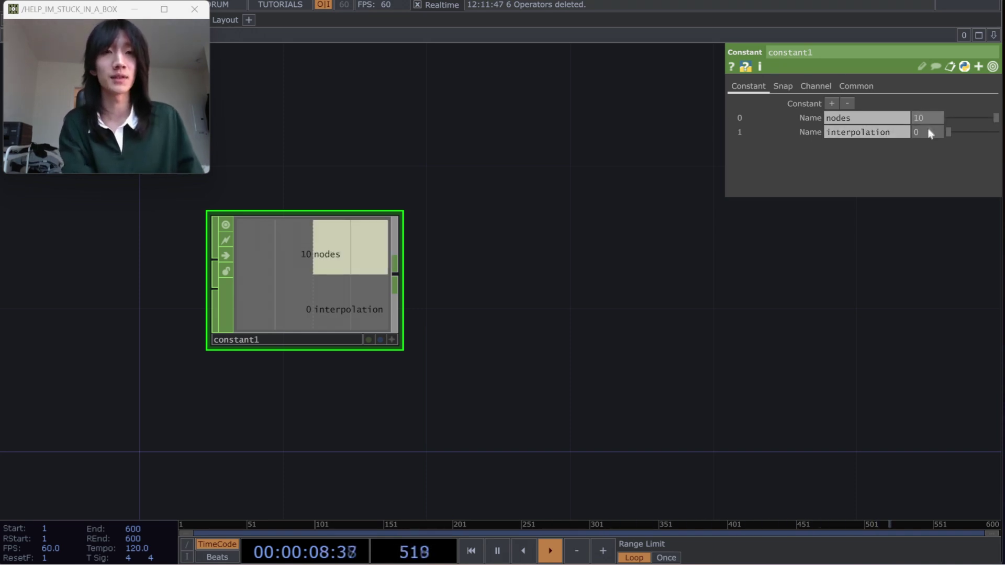
text(1)
key(Return)
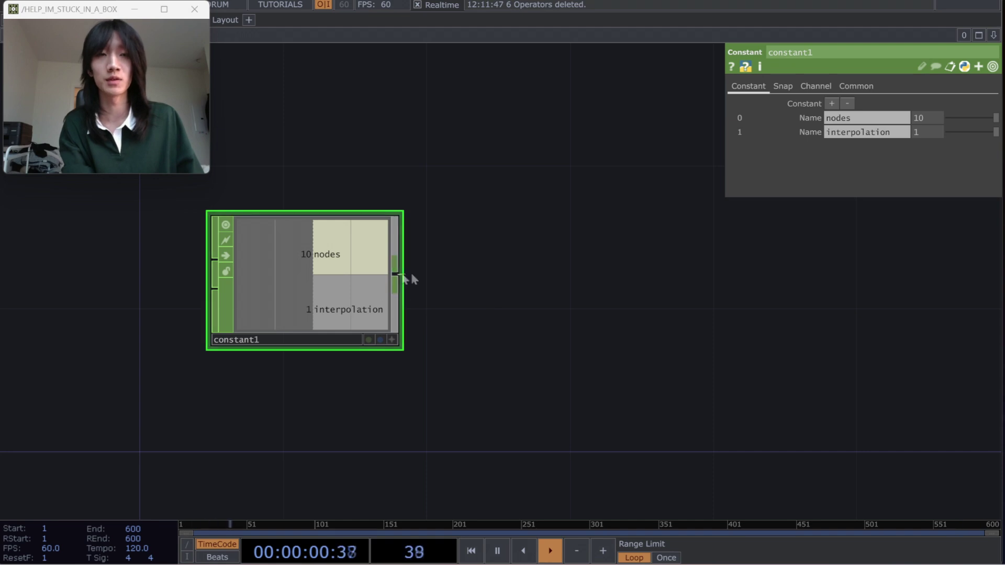
Connect a Null CHOP to the Constant CHOP's output and make its viewer active.
right_click(396, 274)
click(565, 261)
click(555, 274)
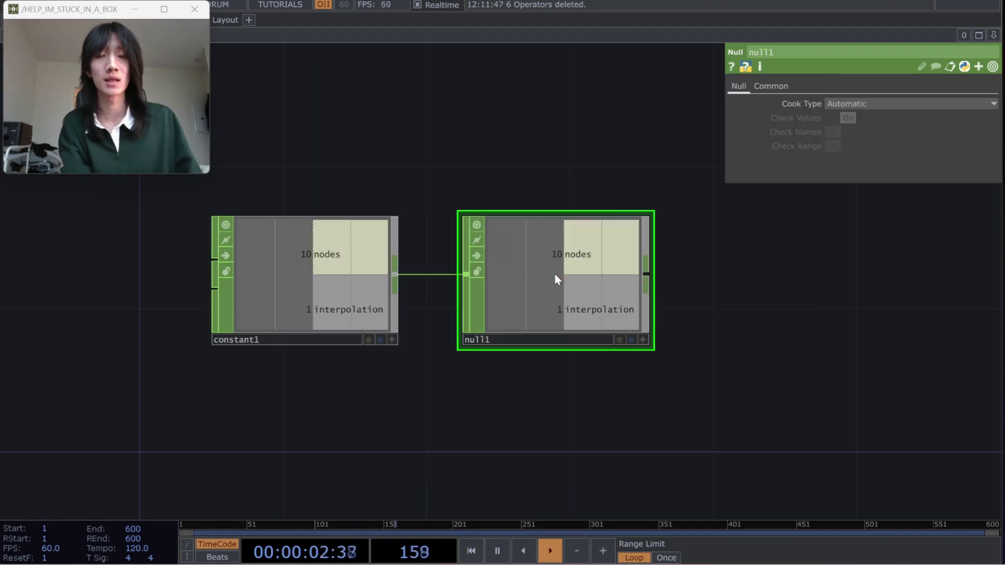
click(642, 339)
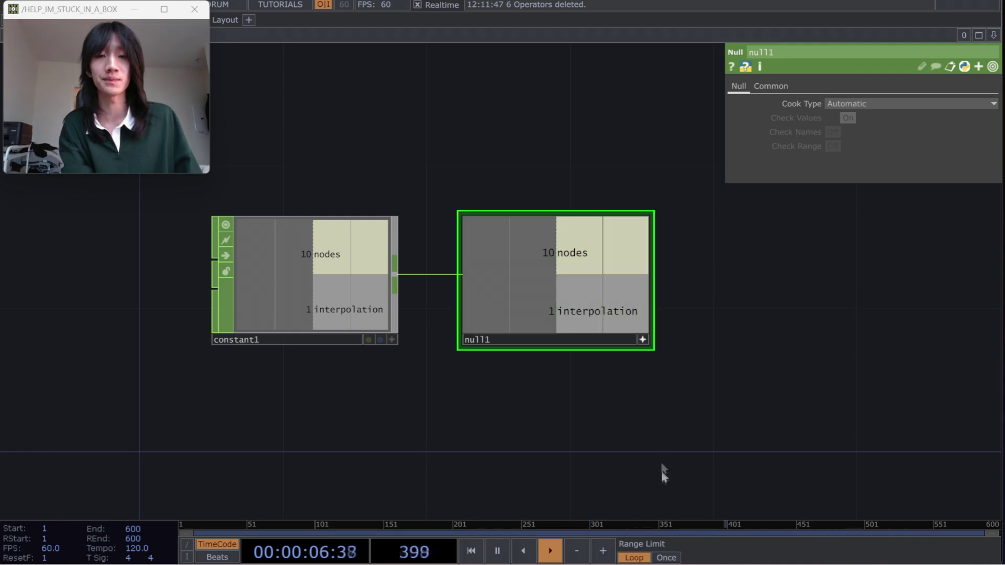
mouse_move(594, 564)
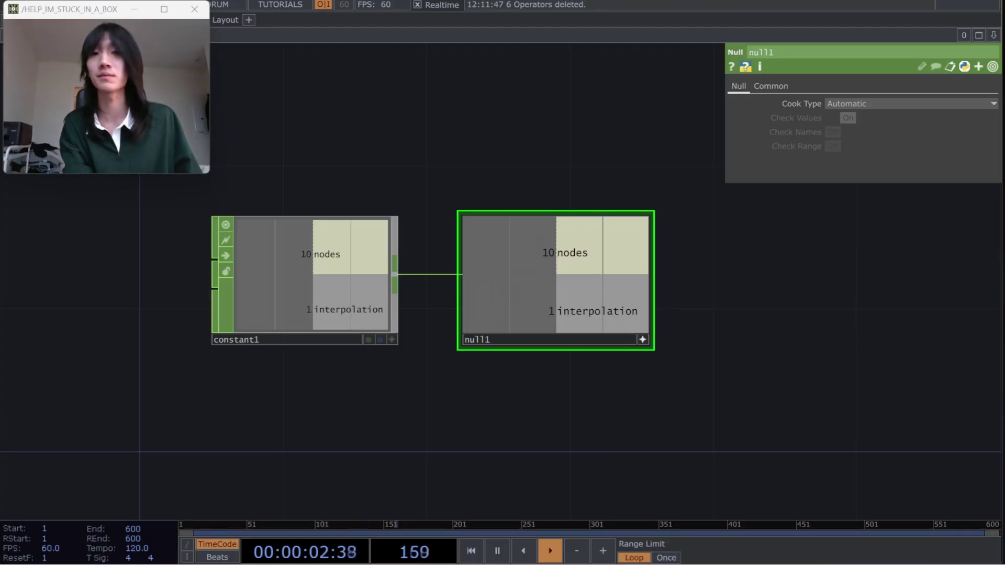
Paste the Text DAT holding the pos_sampler and pointtransform expressions beside the Null CHOP and make its viewer active.
key(Tab)
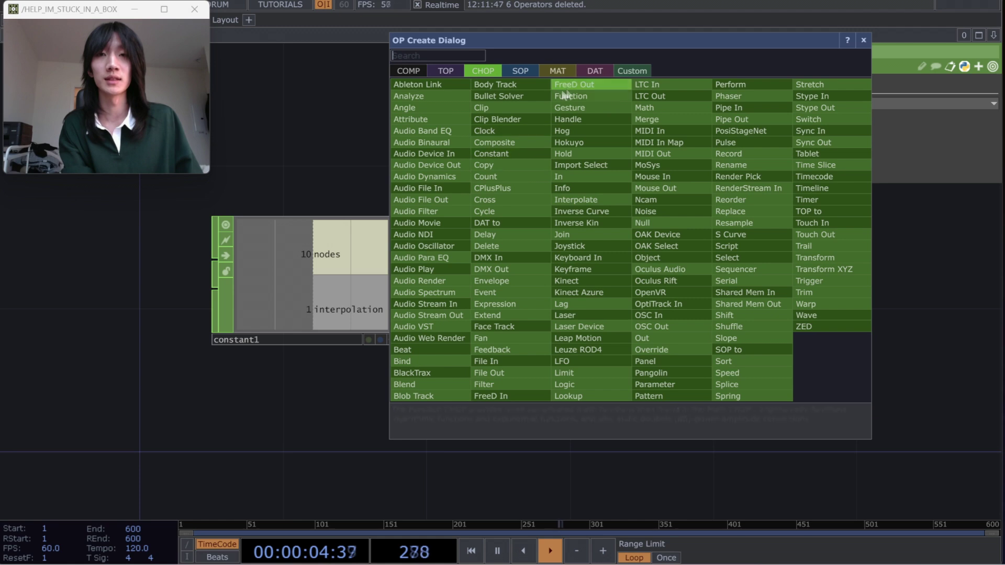
click(595, 71)
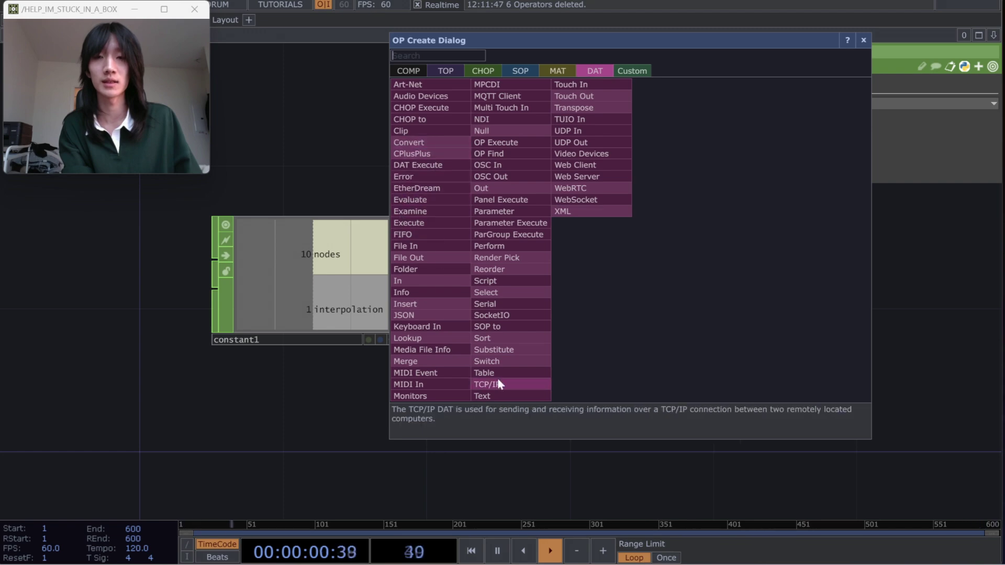
click(922, 316)
drag(786, 286, 643, 380)
scroll(563, 244, down, 3)
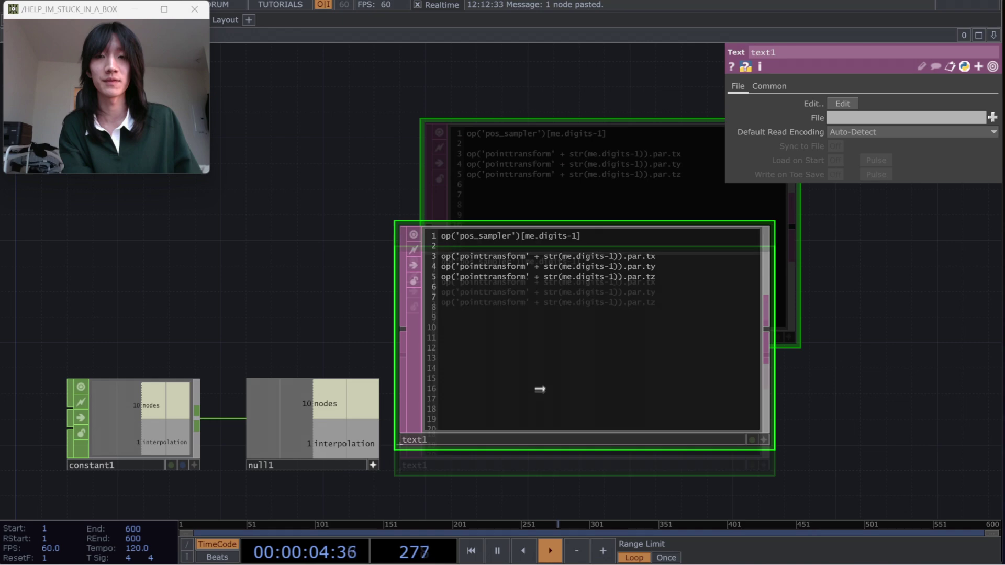
drag(789, 372, 785, 297)
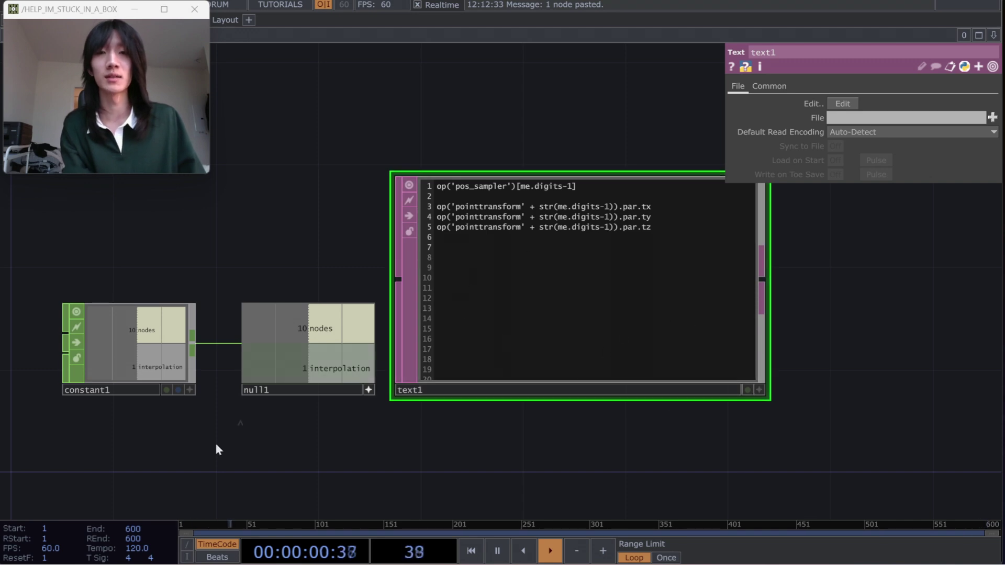
click(761, 388)
drag(808, 407, 802, 358)
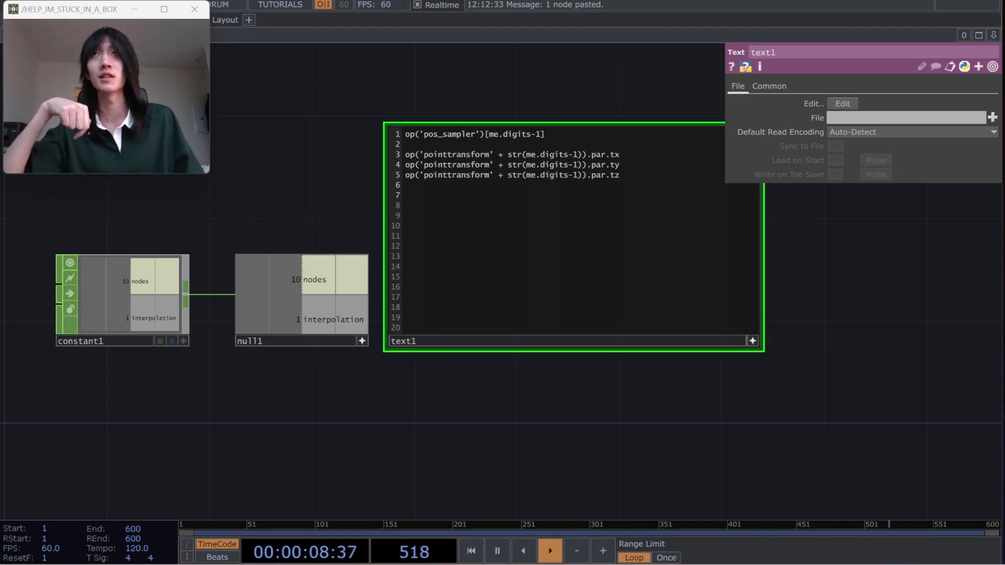
Add a Noise TOP below the Constant CHOP.
drag(326, 432, 427, 428)
drag(316, 388, 264, 382)
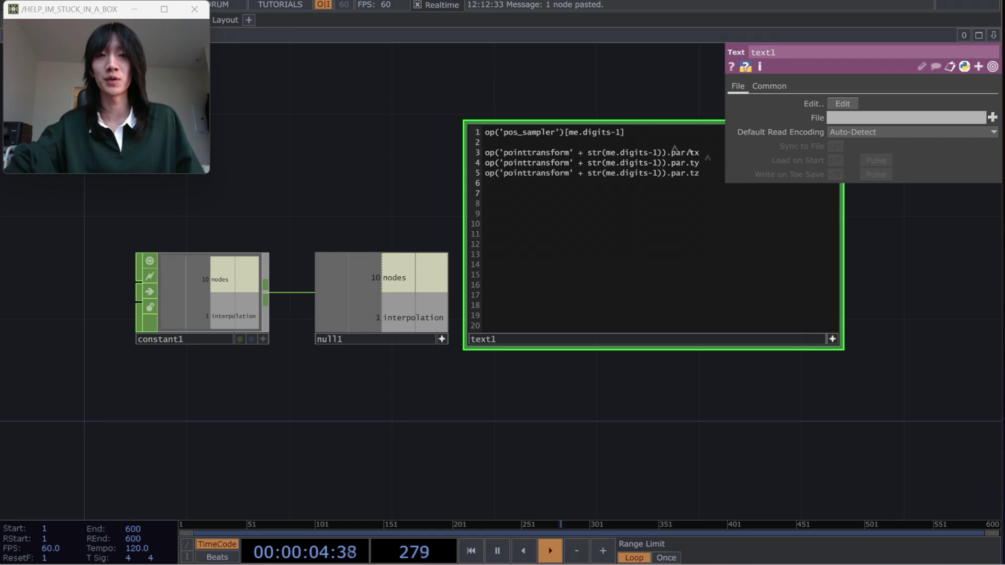
drag(163, 474, 175, 429)
key(Tab)
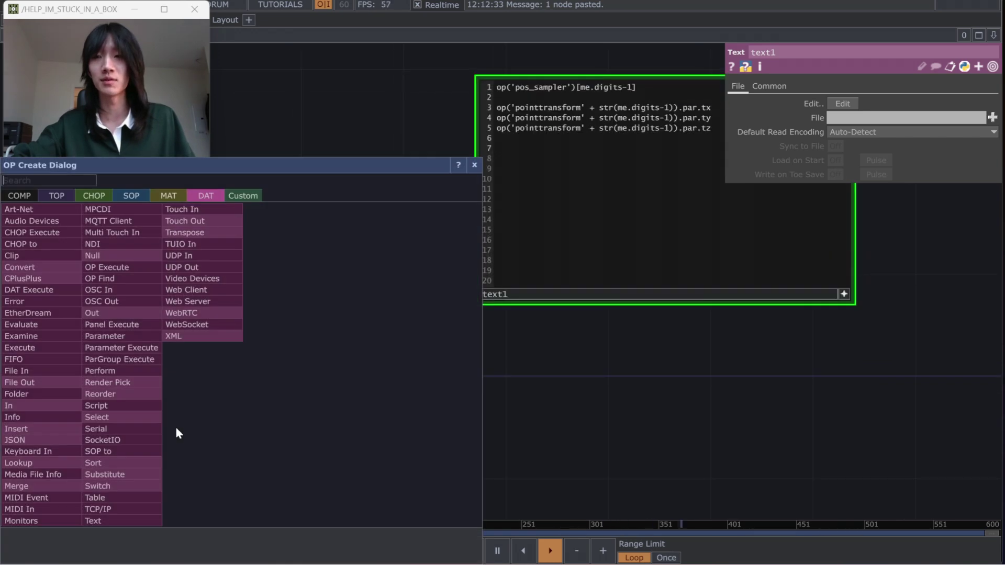
click(63, 198)
text(noise)
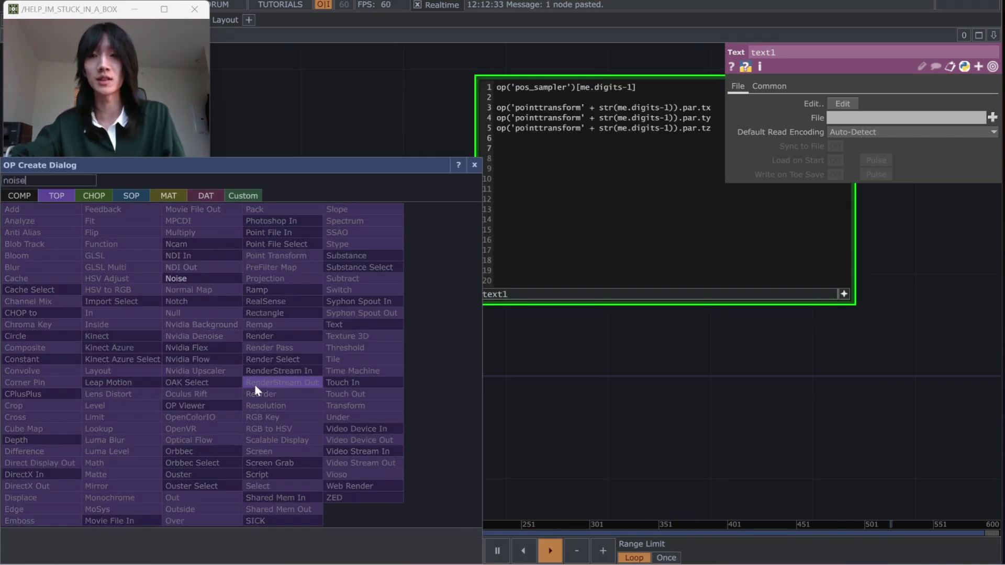
key(Return)
drag(255, 384, 203, 385)
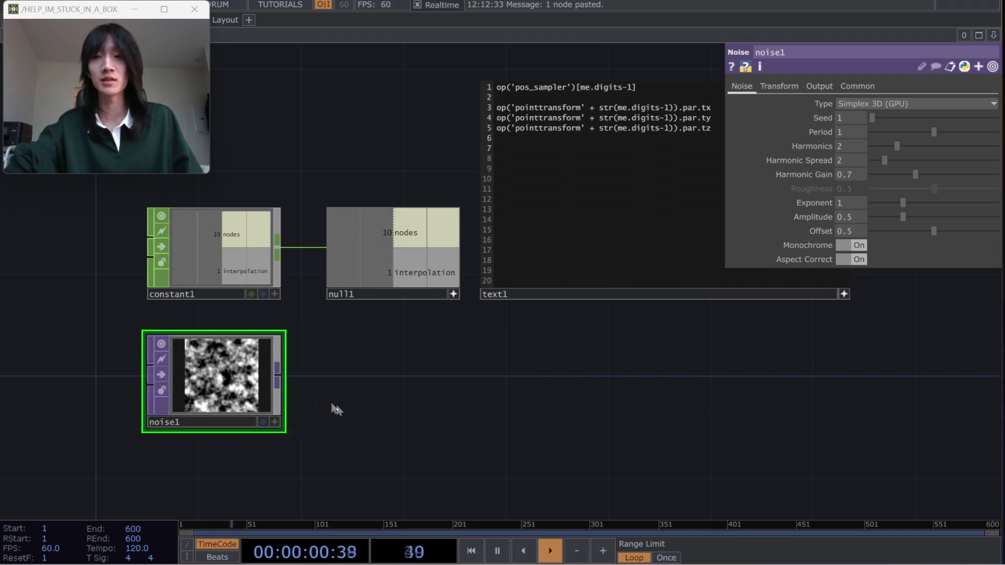
Set the Noise TOP's type to Random with an amplitude of 1 and an offset of 1.
scroll(316, 401, up, 5)
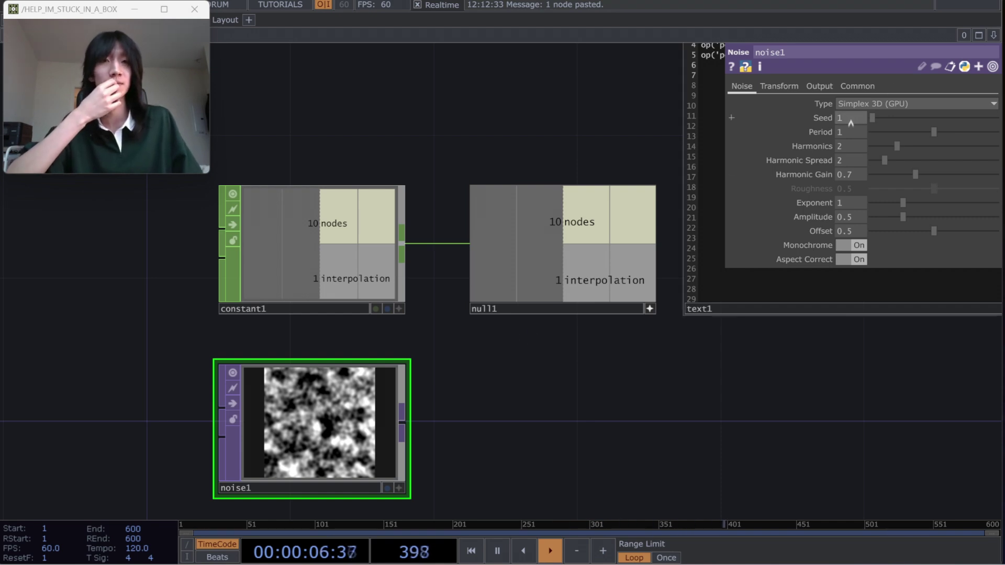
click(872, 104)
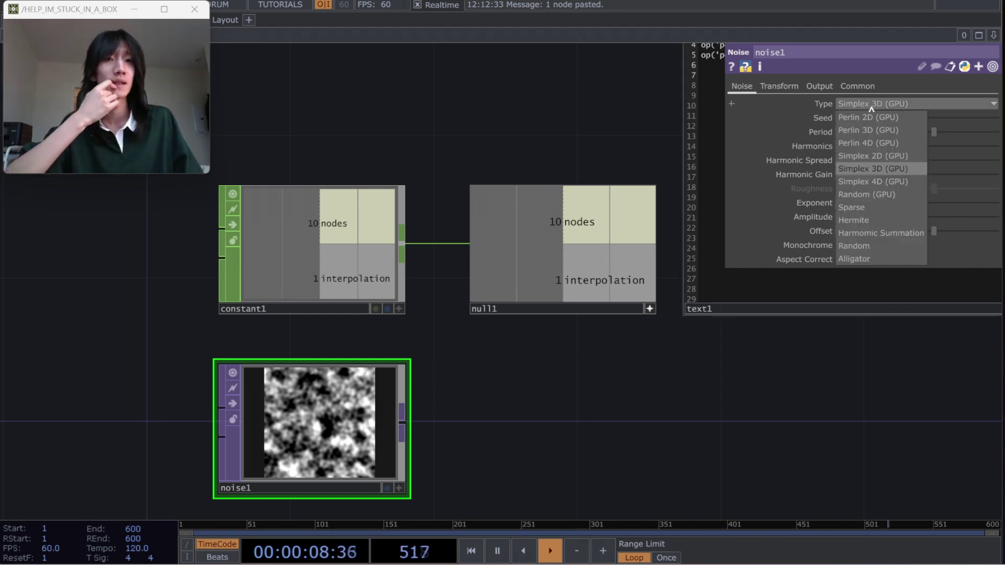
click(857, 246)
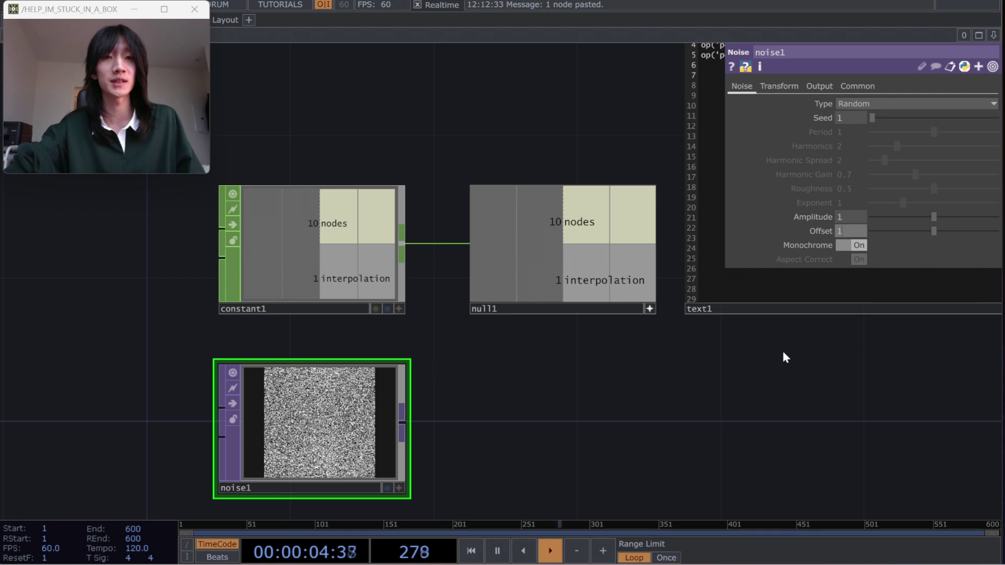
Set the Noise TOP's resolution width to 1 and drive its height with the Null CHOP's nodes channel.
drag(485, 363, 490, 342)
click(857, 87)
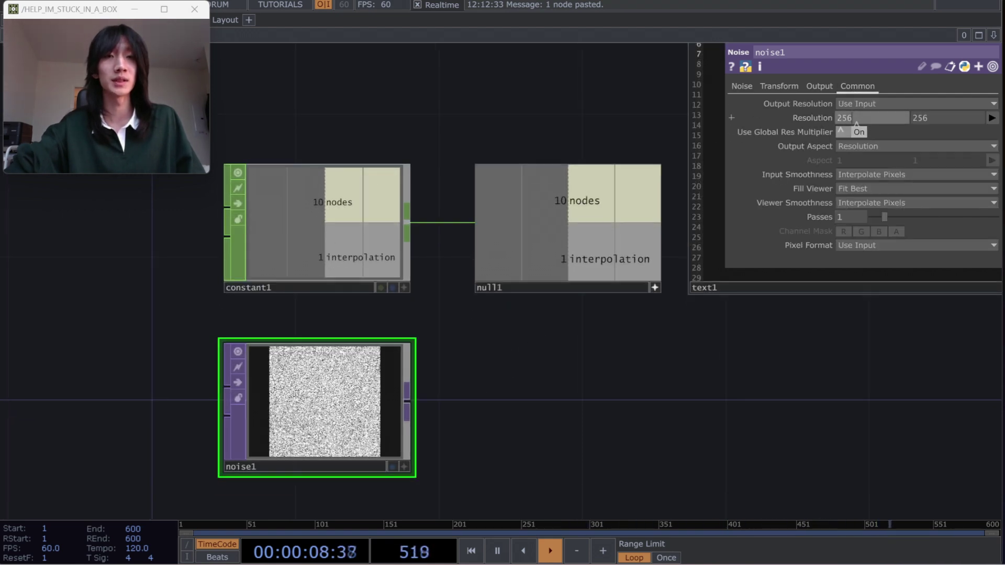
key(Return)
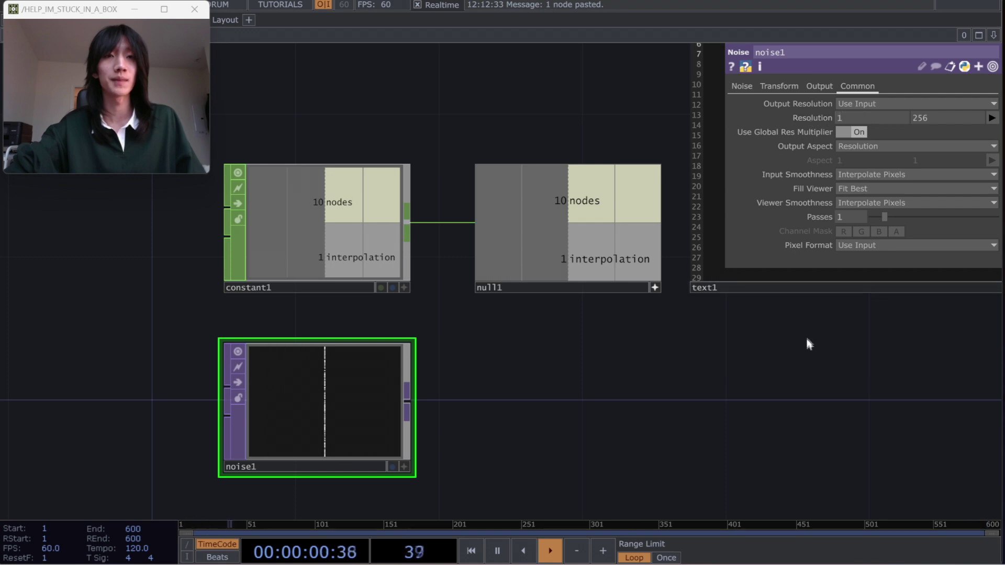
drag(538, 211, 941, 119)
click(947, 112)
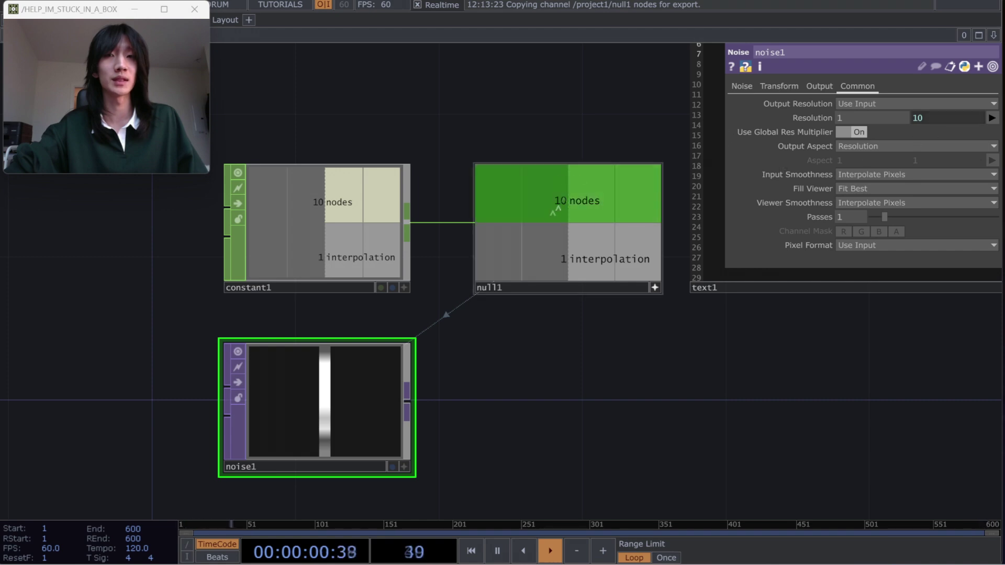
click(945, 120)
Set the Noise TOP's input and viewer smoothness to Nearest Pixel and its pixel format to 32-bit float (Mono).
click(879, 230)
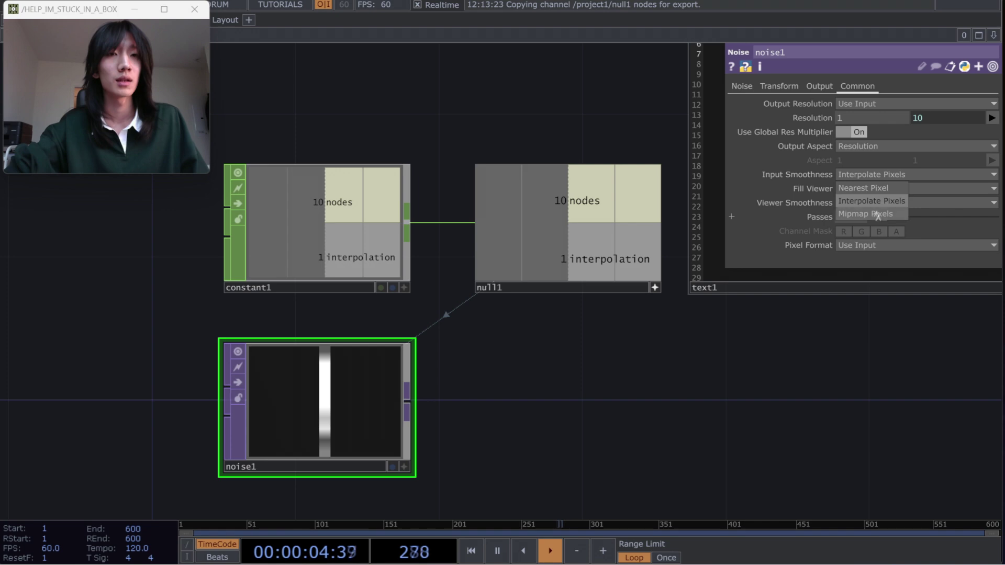
click(873, 188)
click(871, 202)
click(871, 215)
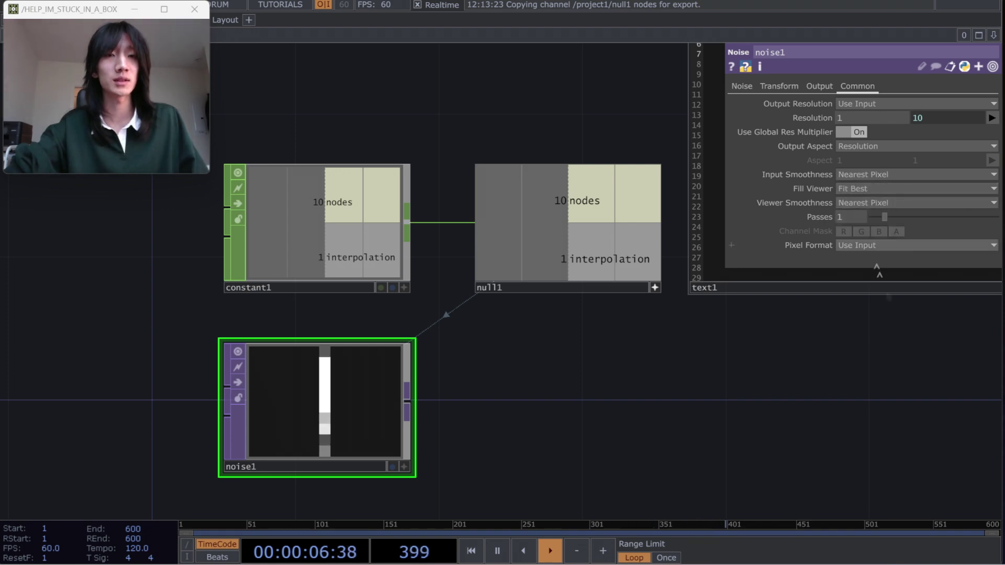
click(876, 248)
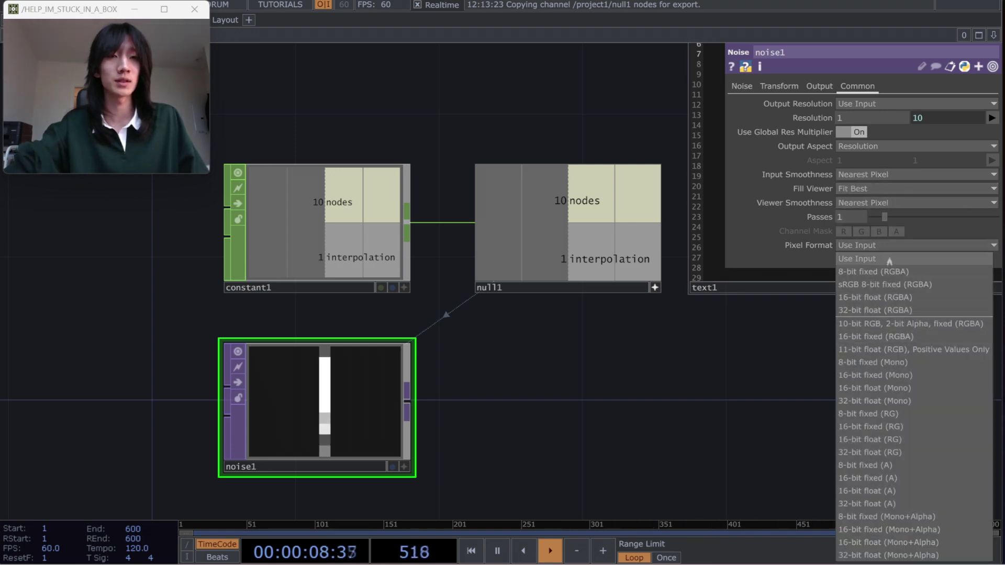
click(874, 401)
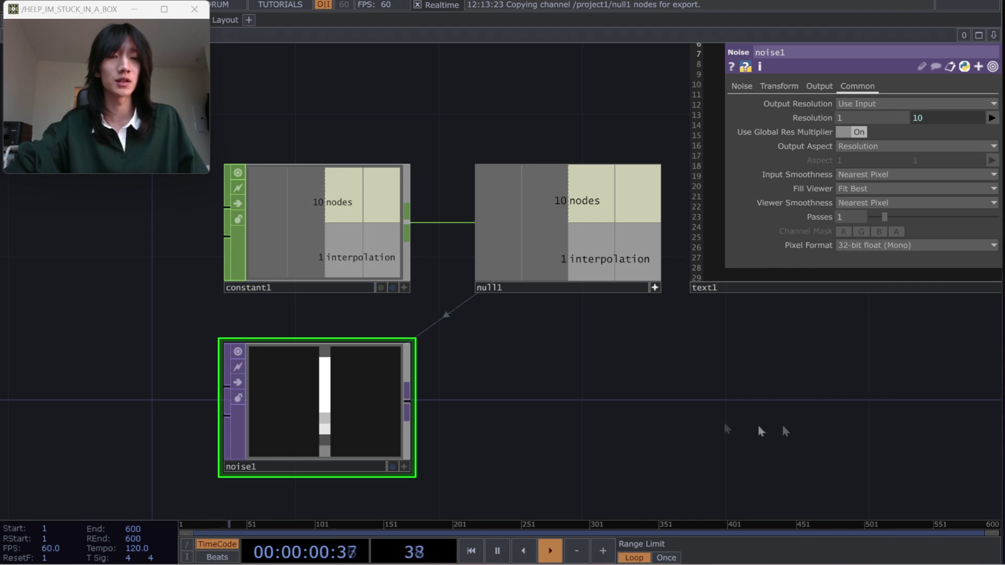
Display the pixel values in the Noise TOP's active viewer and inspect them, then deactivate the viewer.
drag(554, 417, 590, 374)
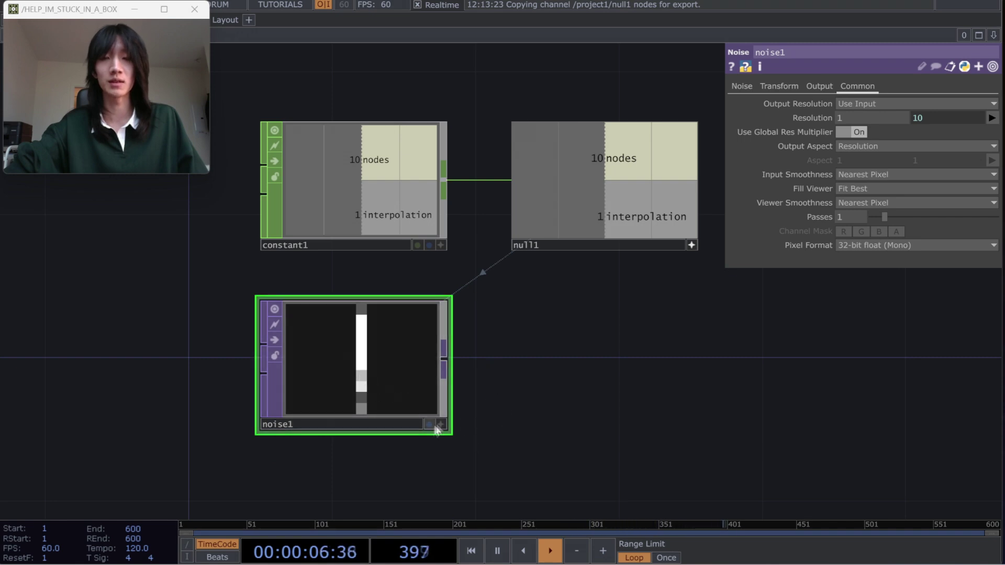
key(d)
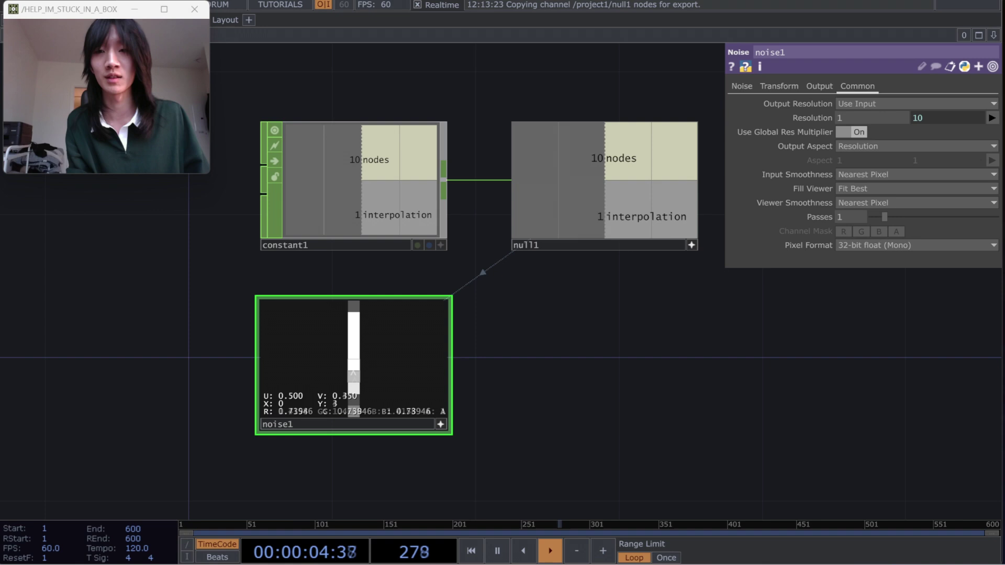
click(441, 425)
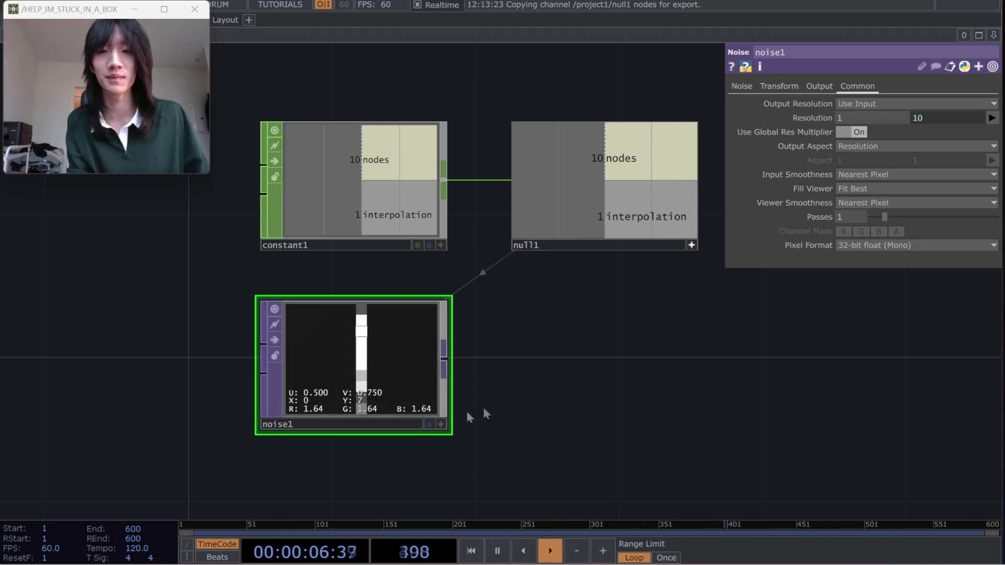
Add a Limit TOP after the Noise TOP, connected to its output.
click(533, 356)
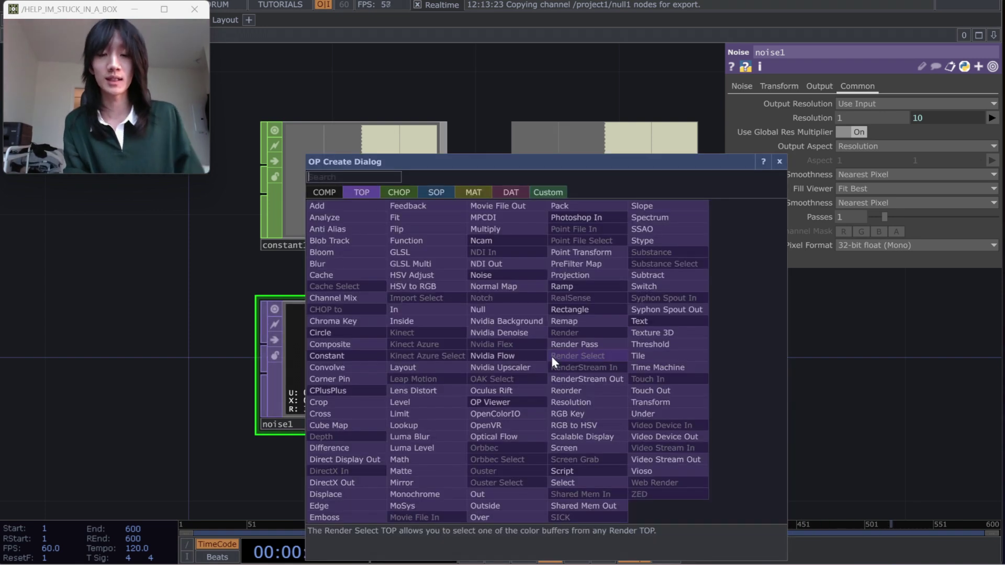
text(lim)
key(Return)
click(551, 356)
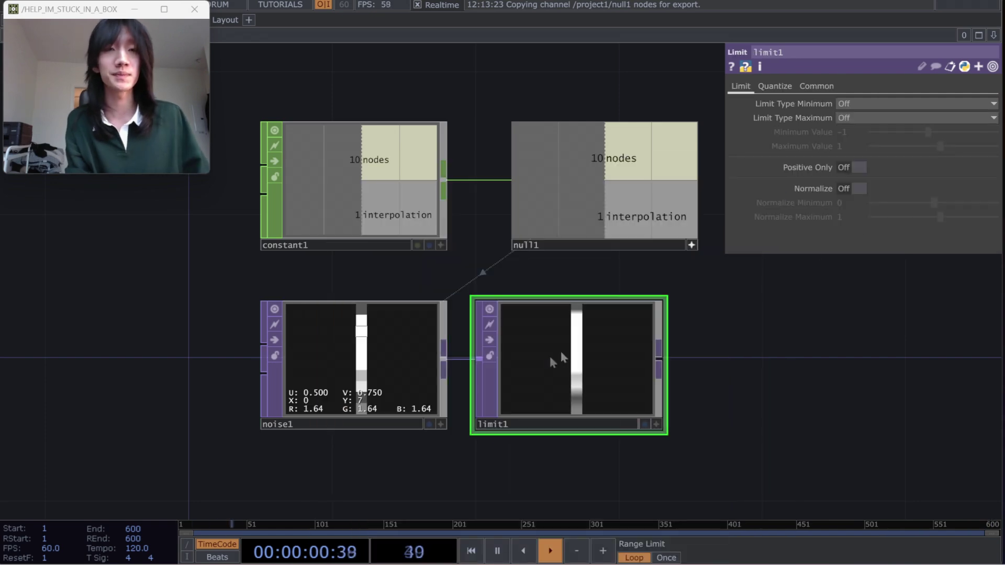
Set both the minimum and maximum limit types of the Limit TOP to Loop.
click(895, 118)
click(860, 143)
click(859, 118)
click(853, 157)
drag(820, 344, 731, 349)
drag(491, 358, 501, 357)
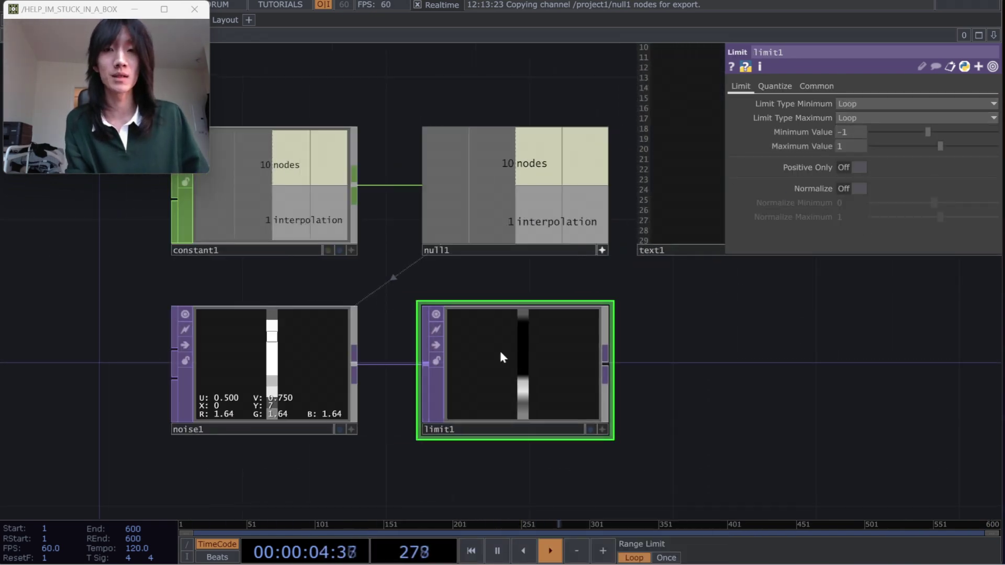
Add a Null TOP after the Limit TOP, connected to its output.
click(606, 368)
click(711, 364)
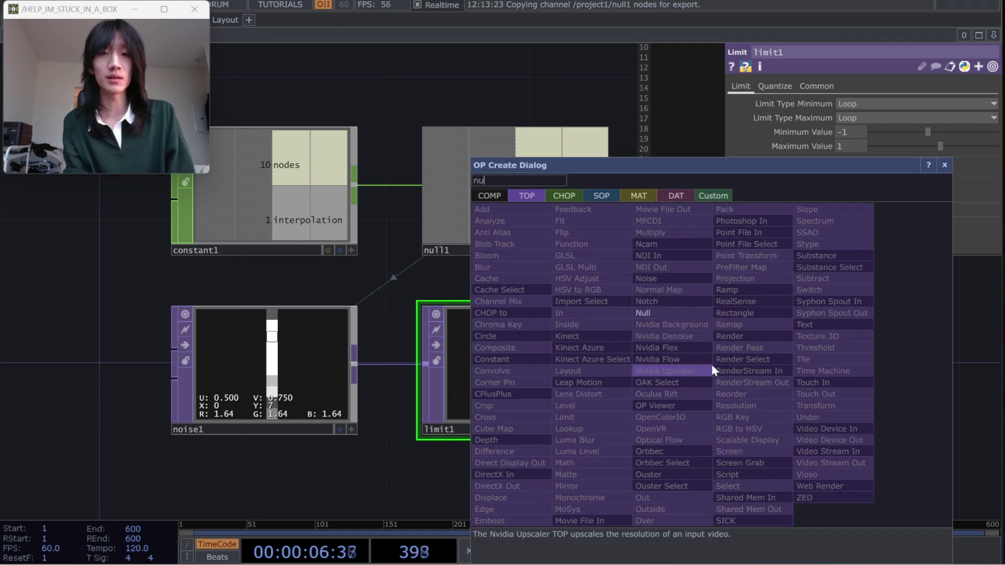
click(710, 363)
click(711, 364)
drag(712, 364, 764, 366)
scroll(890, 387, down, 3)
Add a TOP to CHOP after the new Null TOP, reading its pixel values.
drag(911, 393, 619, 367)
drag(536, 351, 593, 349)
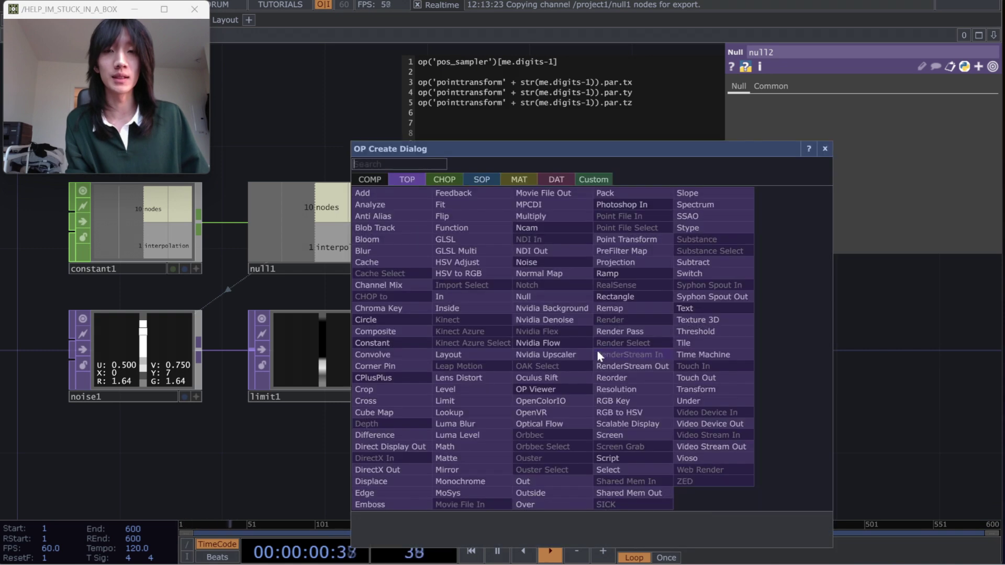
click(458, 181)
click(382, 205)
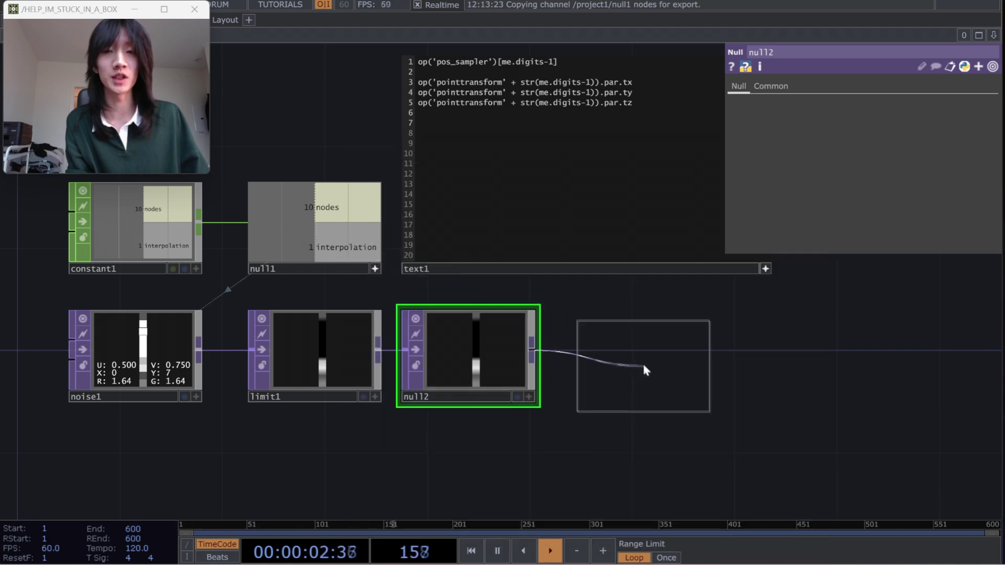
click(634, 355)
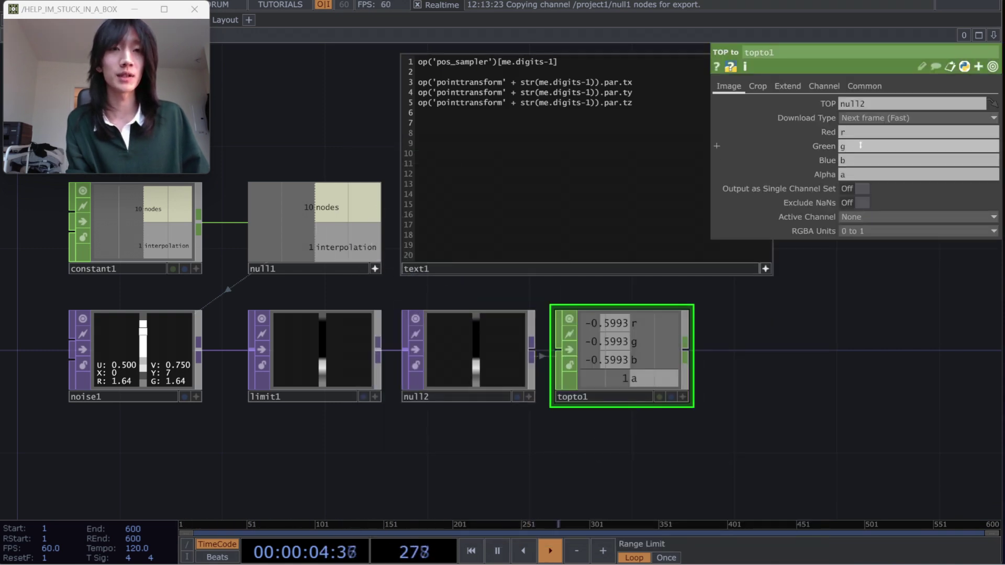
Name the TOP to CHOP's red channel pos_sampler and clear its green, blue and alpha channel names.
key(BackSpace)
key(BackSpace)
drag(853, 161, 830, 183)
key(BackSpace)
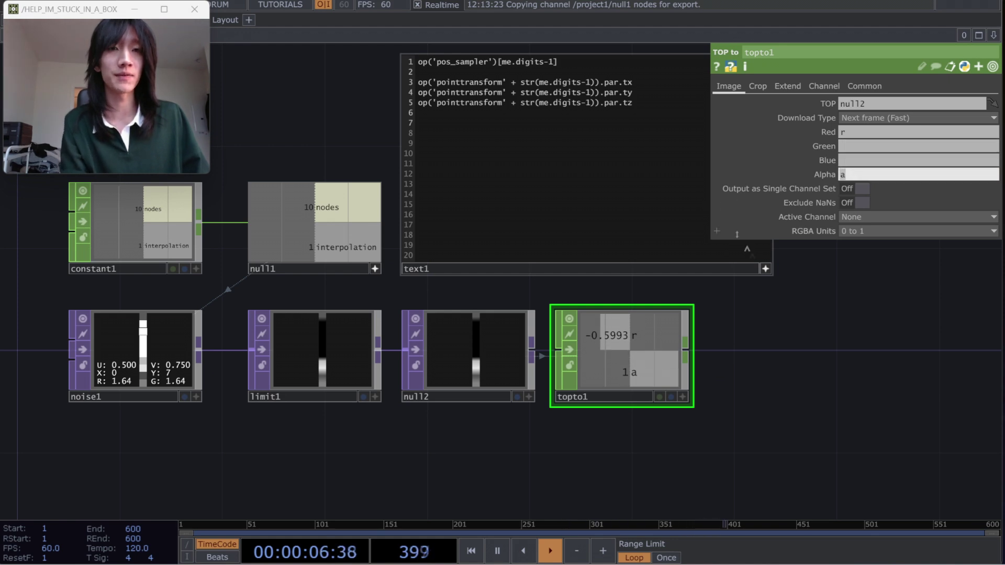
click(803, 363)
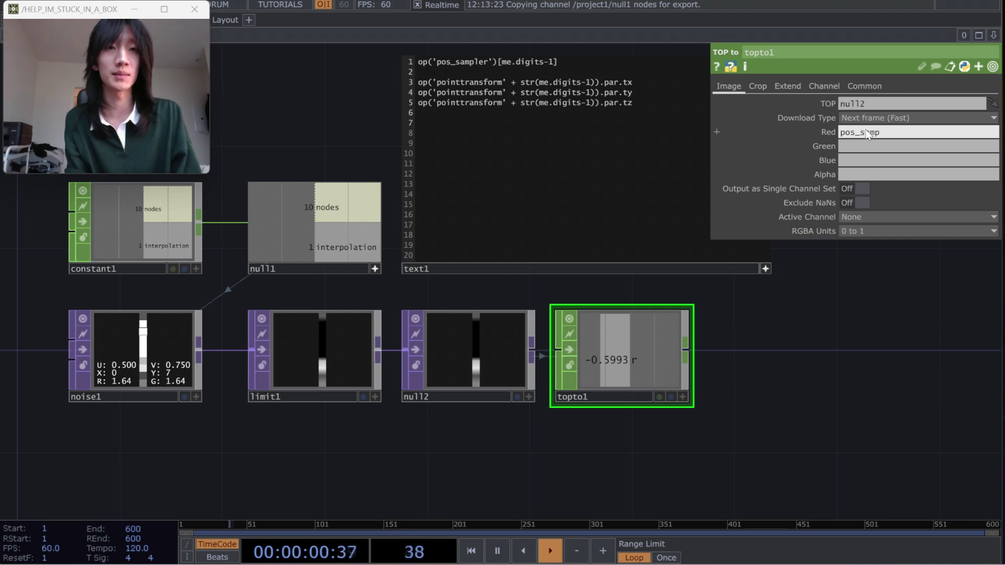
key(Return)
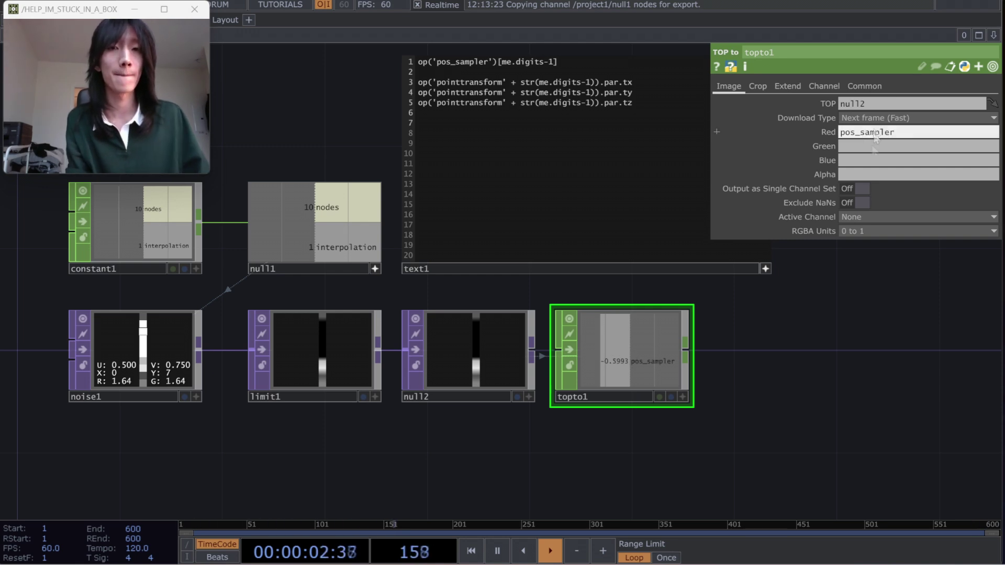
Set the TOP to CHOP's crop to Full Image.
click(765, 87)
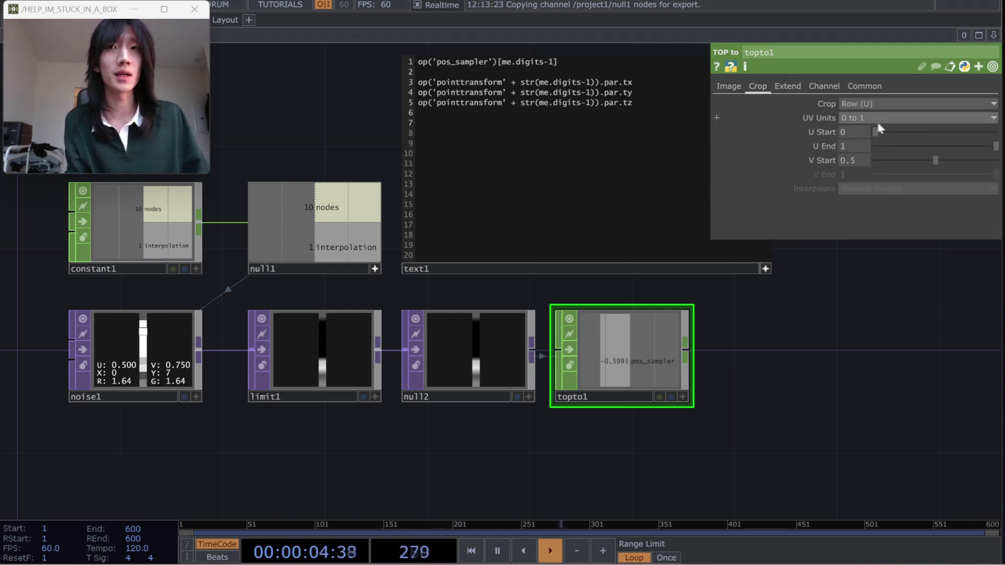
click(882, 104)
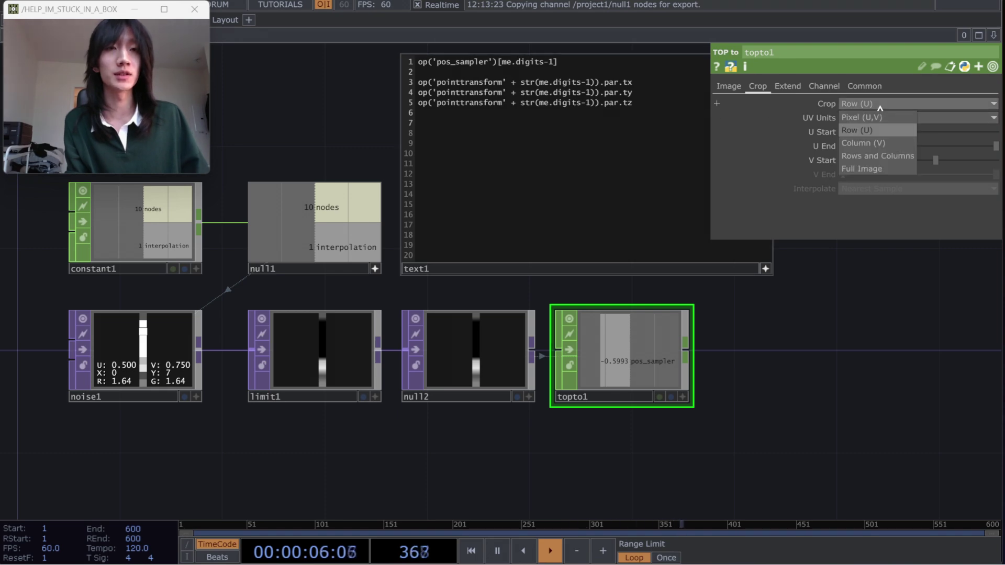
click(860, 170)
scroll(762, 377, up, 3)
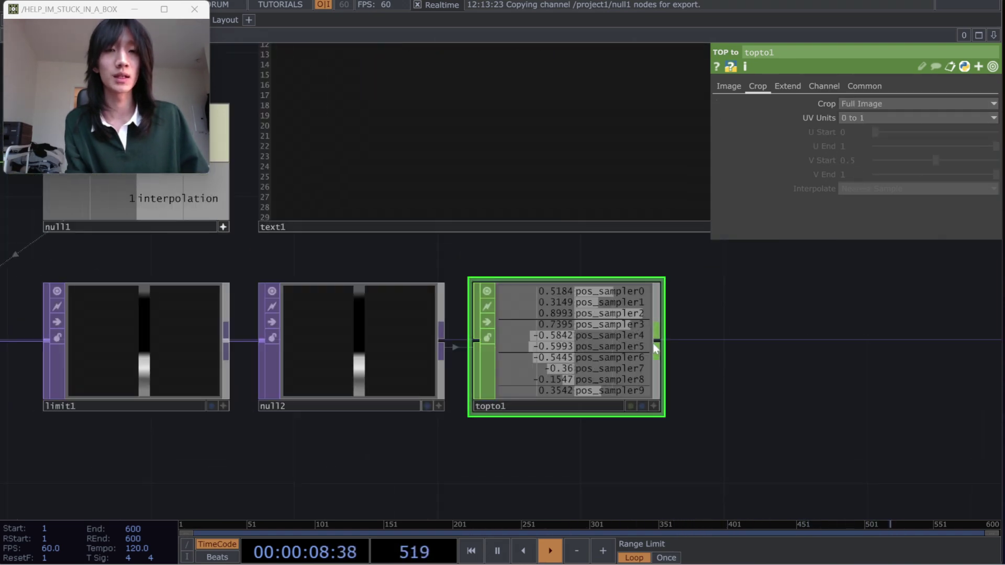
Add a Null CHOP after the TOP to CHOP and rename it pos_sampler.
drag(659, 344, 819, 339)
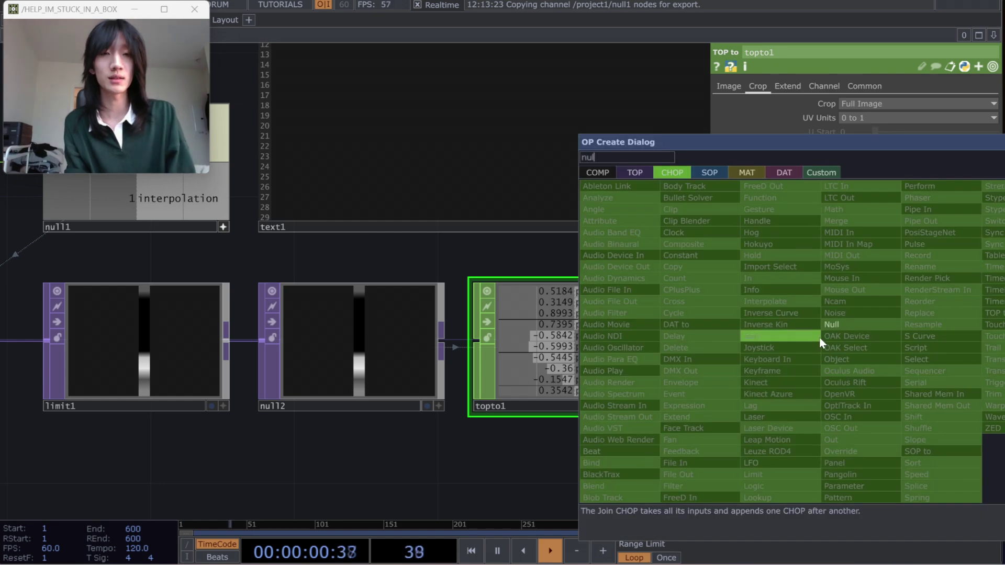
click(820, 341)
click(785, 404)
key(BackSpace)
key(BackSpace)
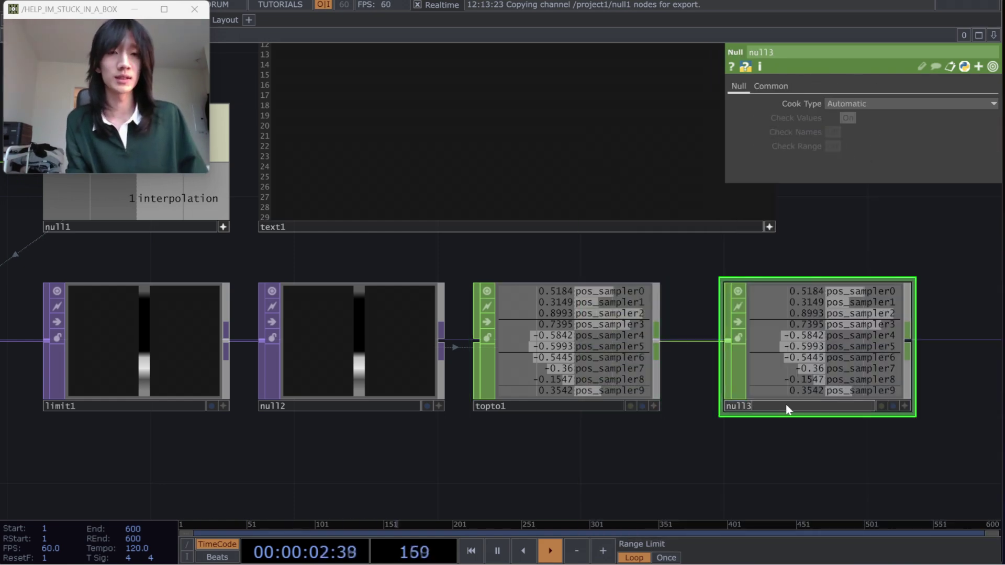
key(BackSpace)
key(BackSpace)
key(BackSpace)
text(pos_sample)
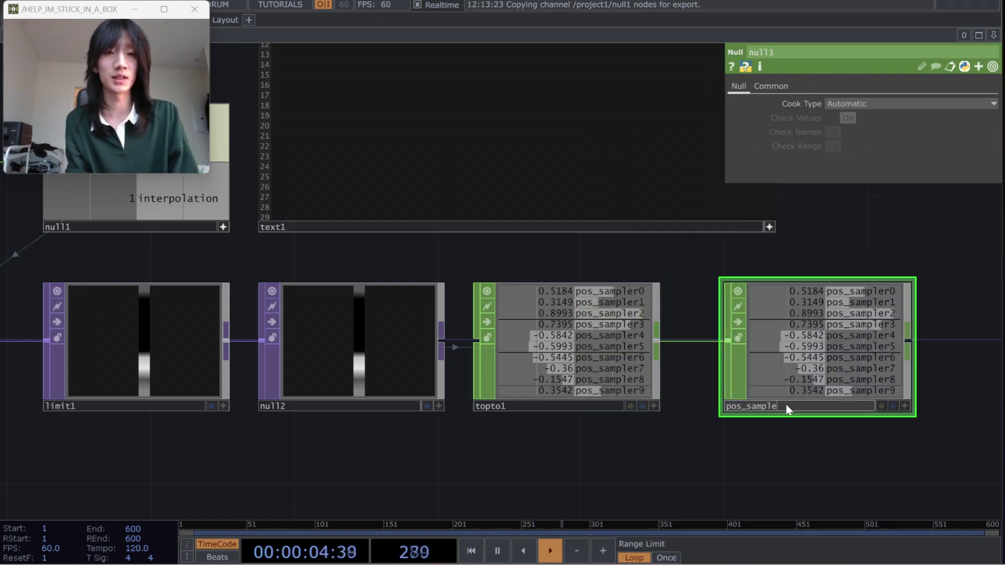
text(r)
key(Return)
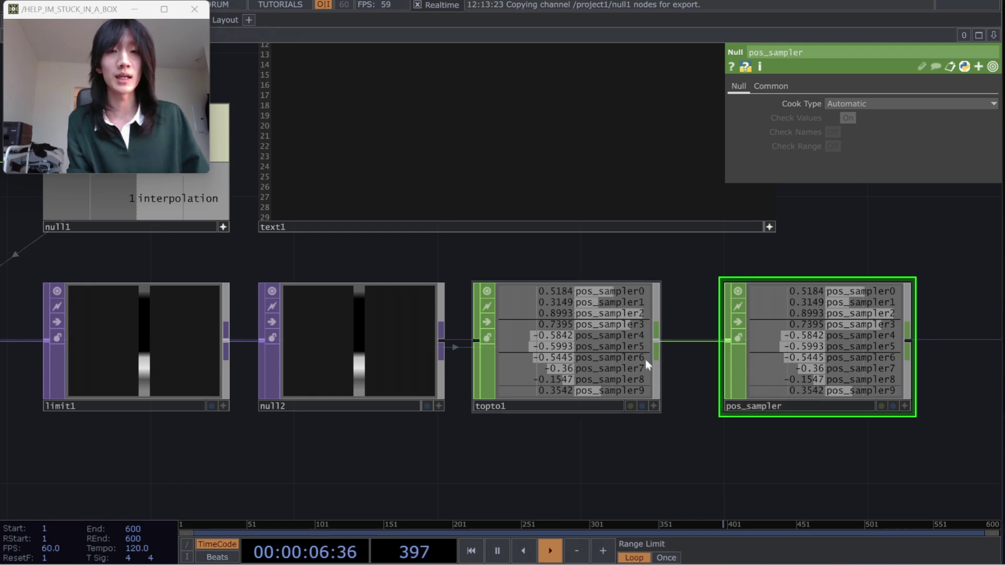
Extend the Noise TOP's resolution height expression to op('null1')['nodes'] + 2.
drag(661, 271, 533, 244)
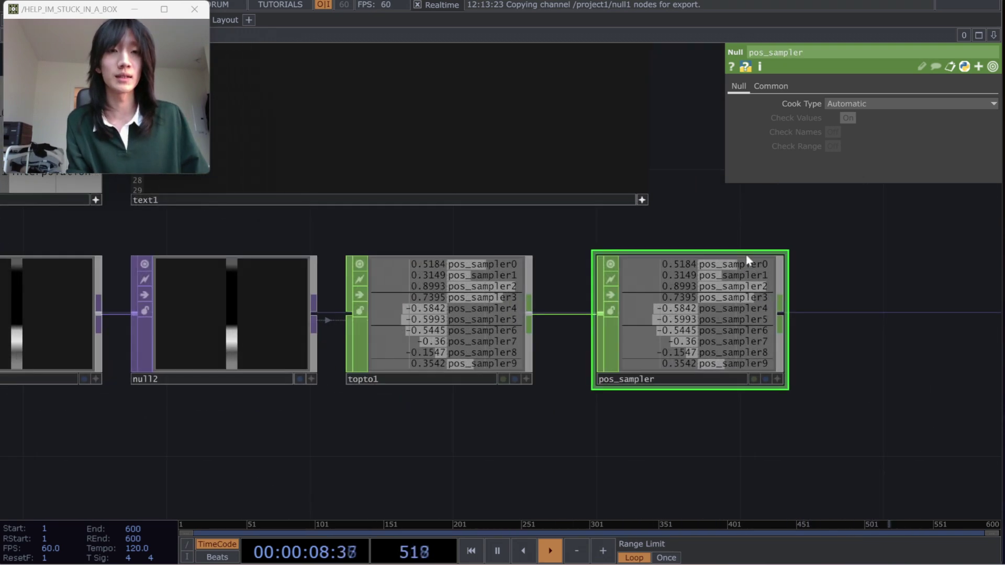
scroll(748, 259, down, 5)
scroll(654, 337, up, 3)
drag(468, 439, 575, 434)
click(89, 337)
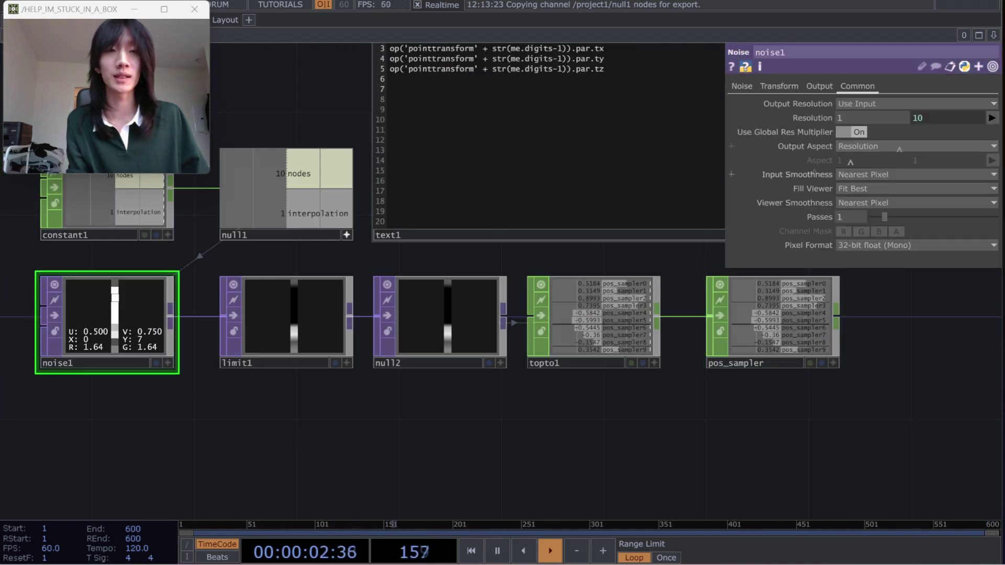
click(935, 122)
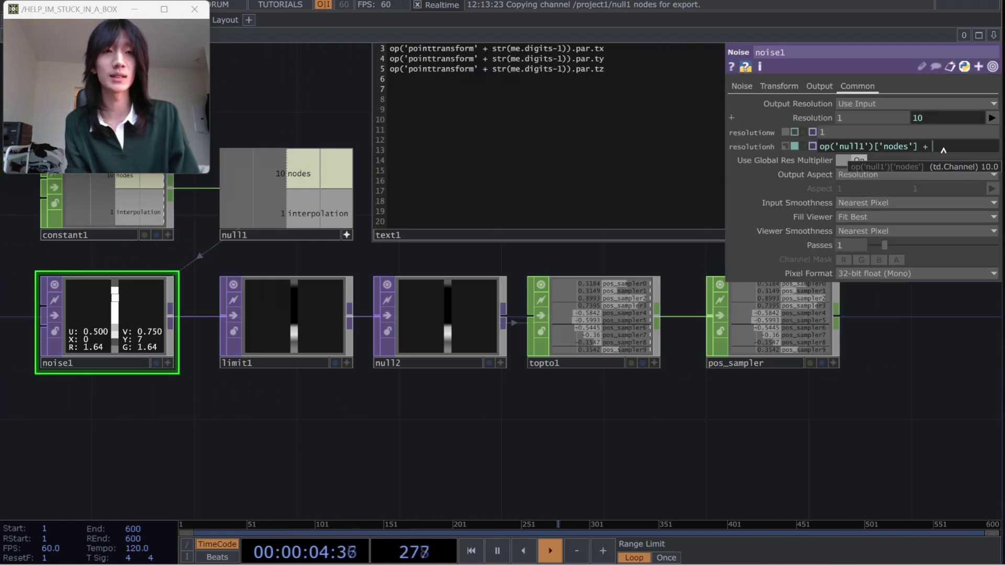
Examine the channels of the pos_sampler Null CHOP up close.
scroll(806, 398, up, 4)
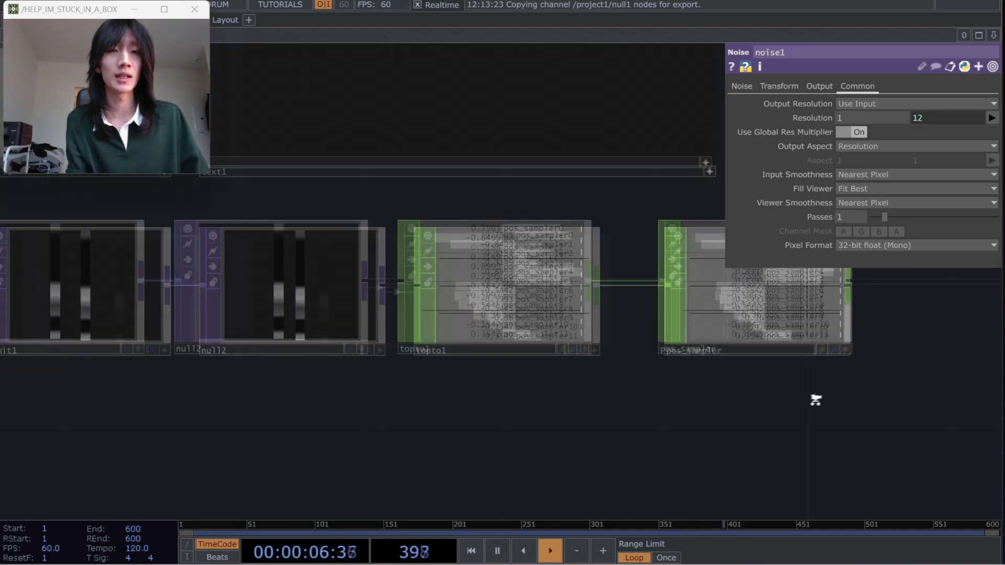
click(766, 361)
drag(873, 360, 842, 365)
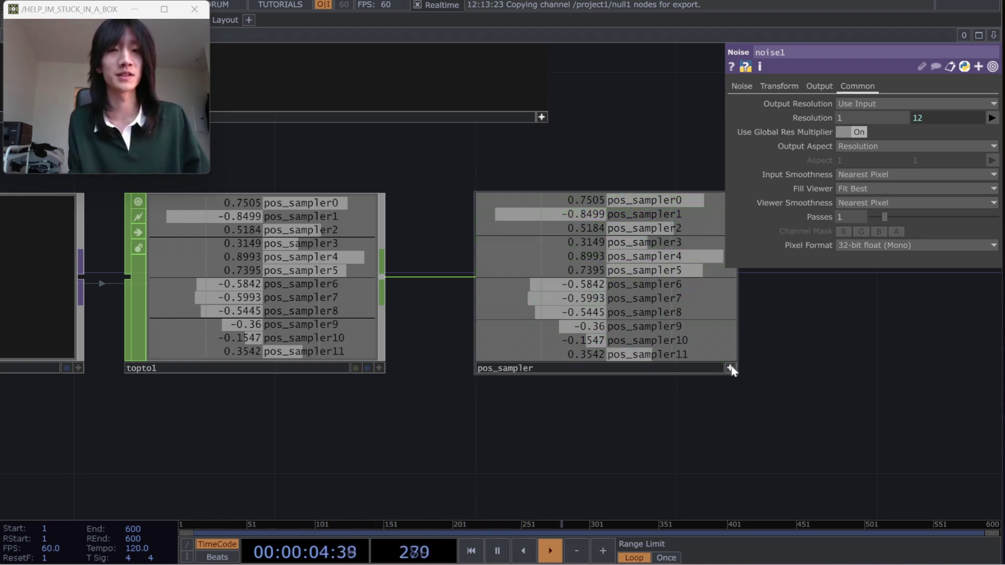
key(h)
scroll(624, 397, down, 3)
drag(523, 406, 490, 459)
scroll(488, 458, down, 2)
scroll(488, 458, up, 2)
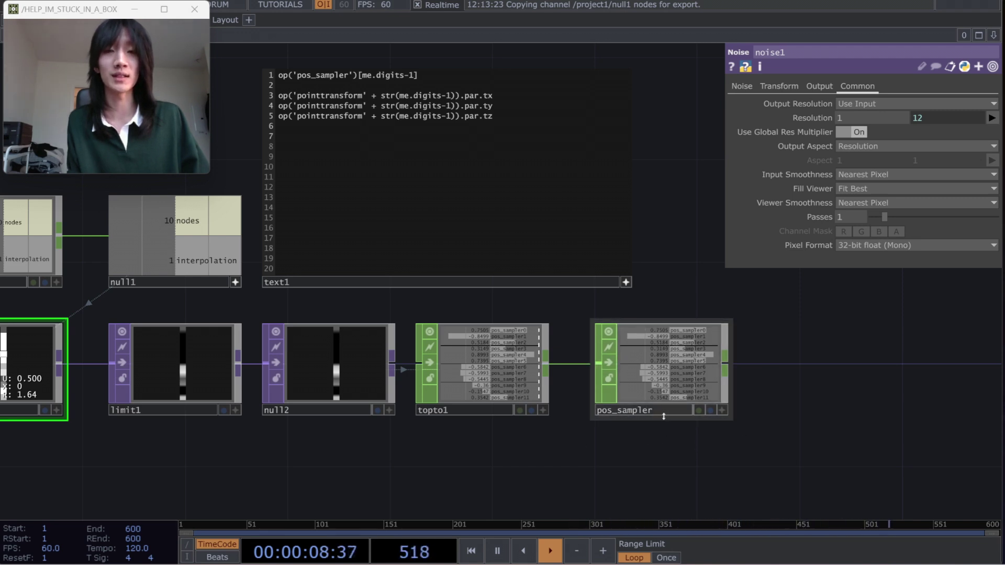
Add a Constant TOP below the Noise TOP.
scroll(512, 455, left, 8)
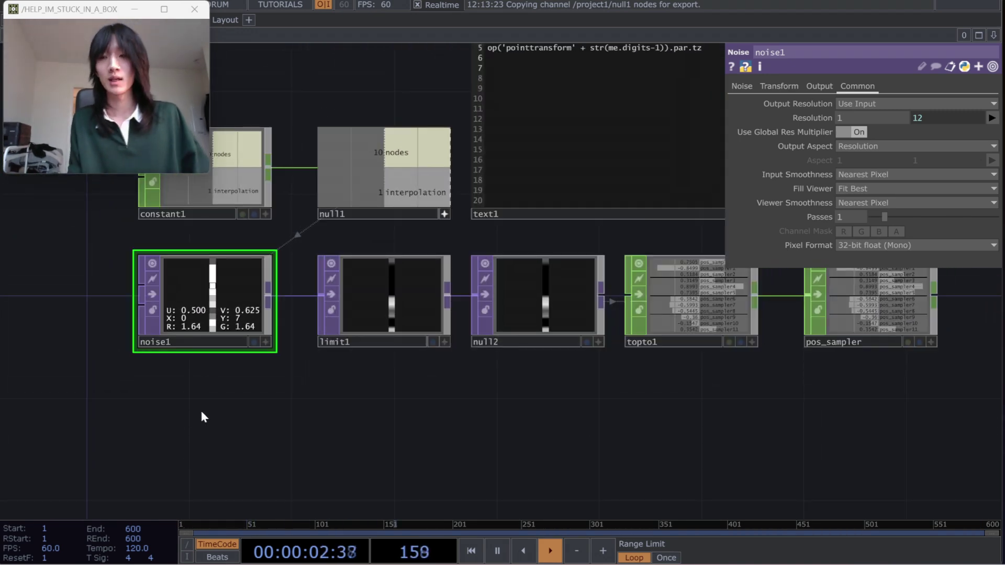
key(Tab)
key(Tab)
key(Tab)
key(Tab)
key(Tab)
key(Tab)
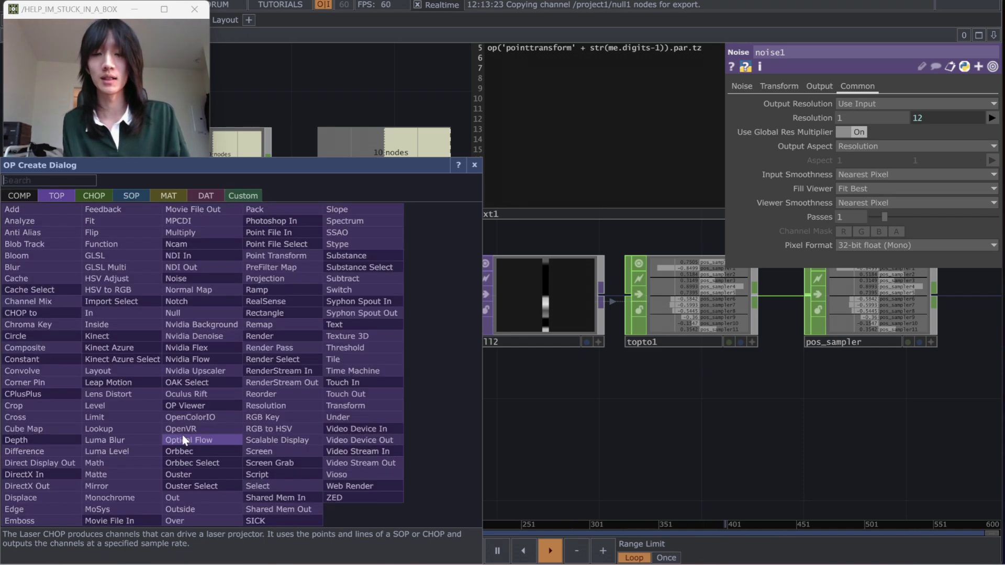
text(const)
key(Return)
click(184, 436)
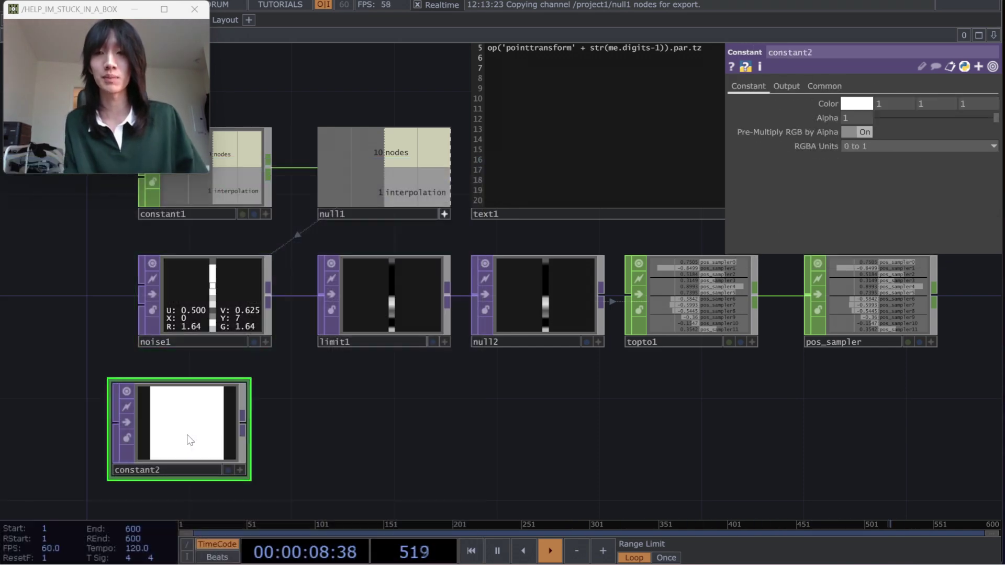
Set the Constant TOP's colour to black (0, 0, 0).
text(0)
click(936, 108)
text(0)
click(969, 109)
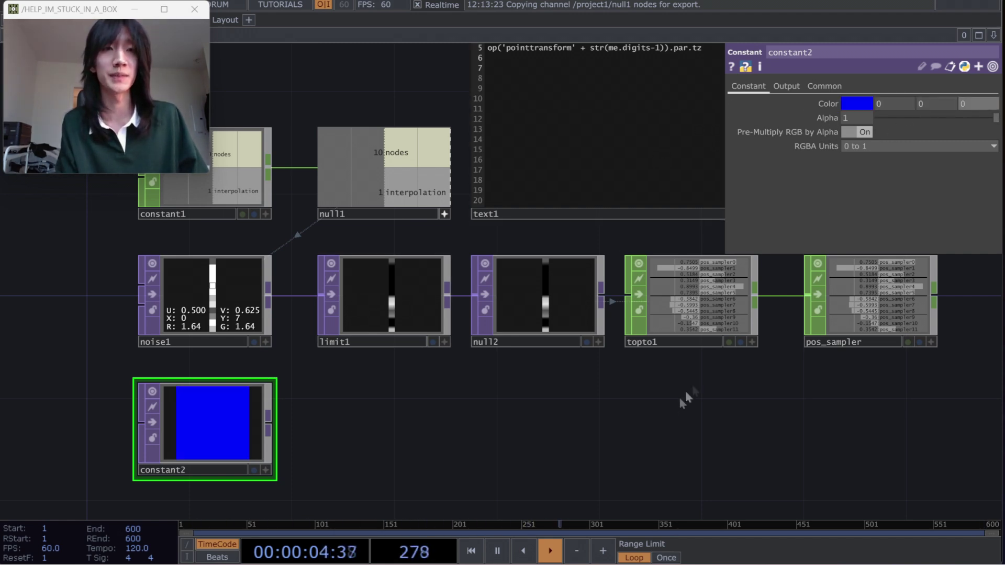
text(0)
Set the Constant TOP's resolution width to 1 and drive its height with null1's nodes channel.
click(824, 86)
click(882, 118)
key(Return)
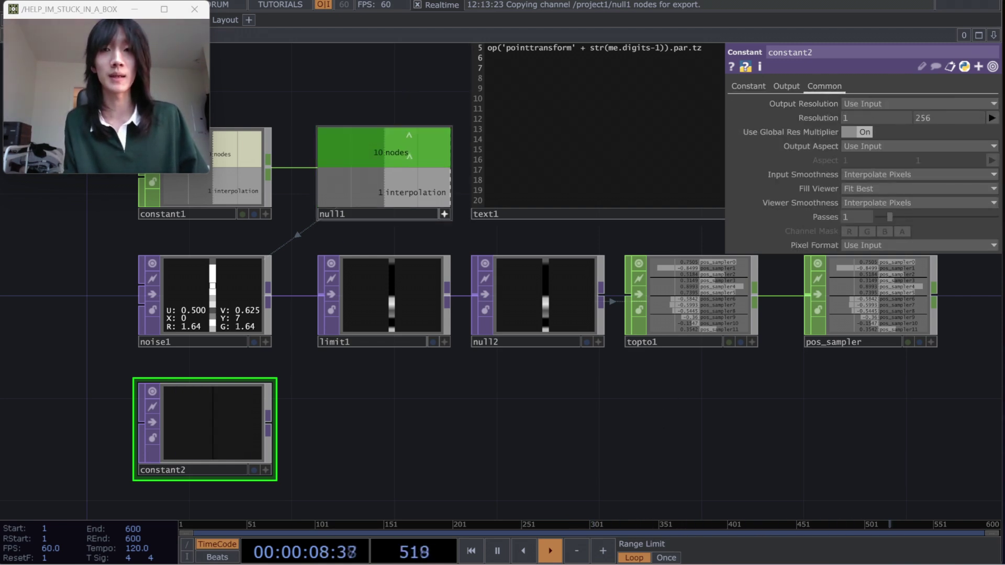
click(969, 118)
text(10)
key(Return)
Set the Constant TOP's input and viewer smoothness to Nearest Pixel and its pixel format to 32-bit float (RGBA).
click(891, 175)
click(881, 188)
click(872, 203)
click(870, 216)
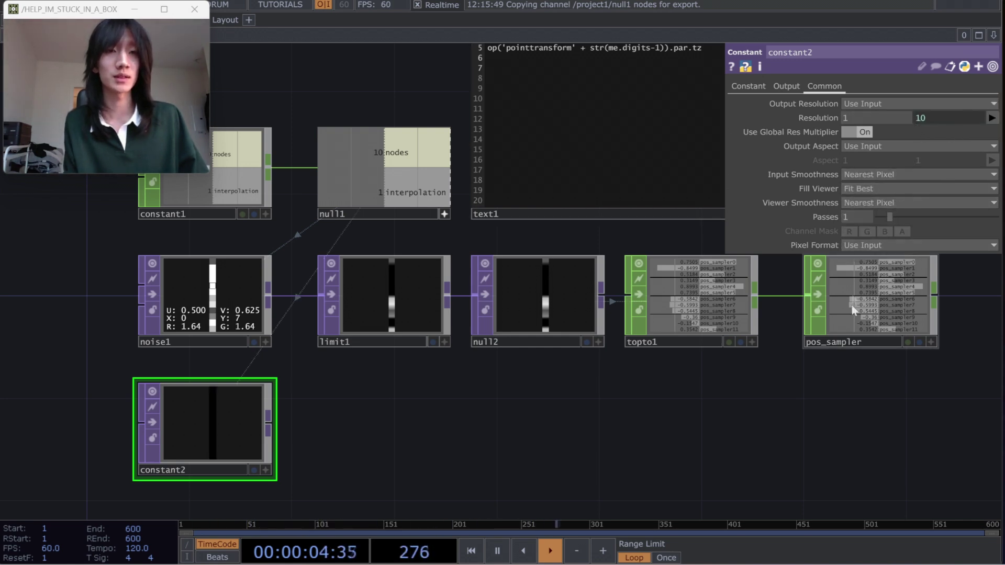
click(859, 245)
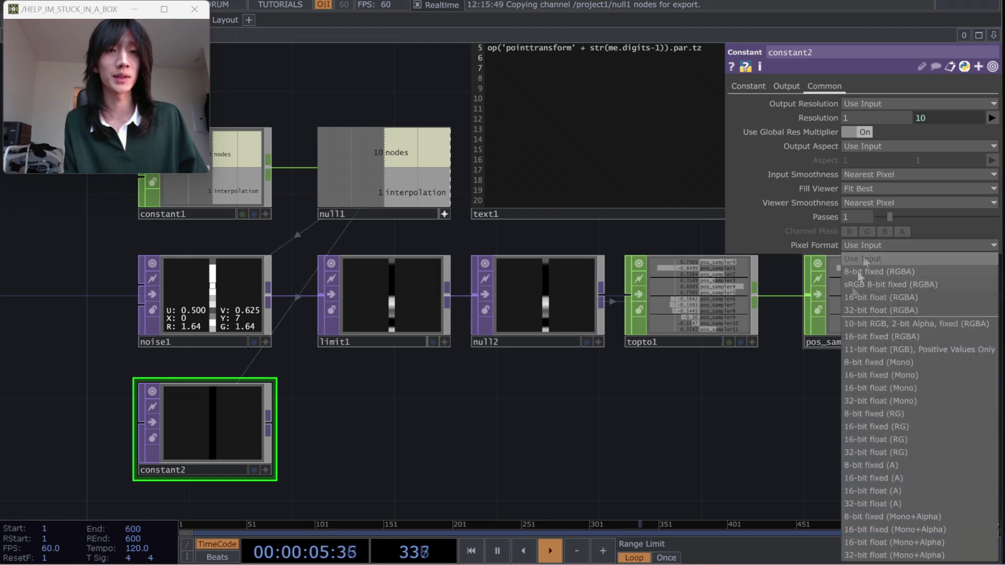
click(887, 311)
click(881, 247)
click(884, 312)
Add a Rectangle TOP and position it below the Constant TOP.
drag(283, 421, 344, 417)
drag(377, 446, 394, 402)
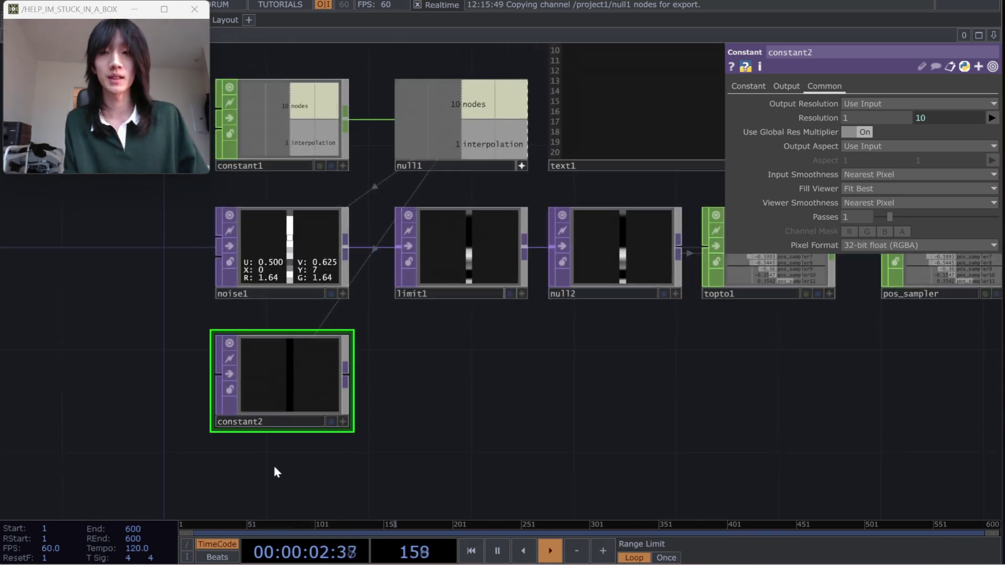
key(Tab)
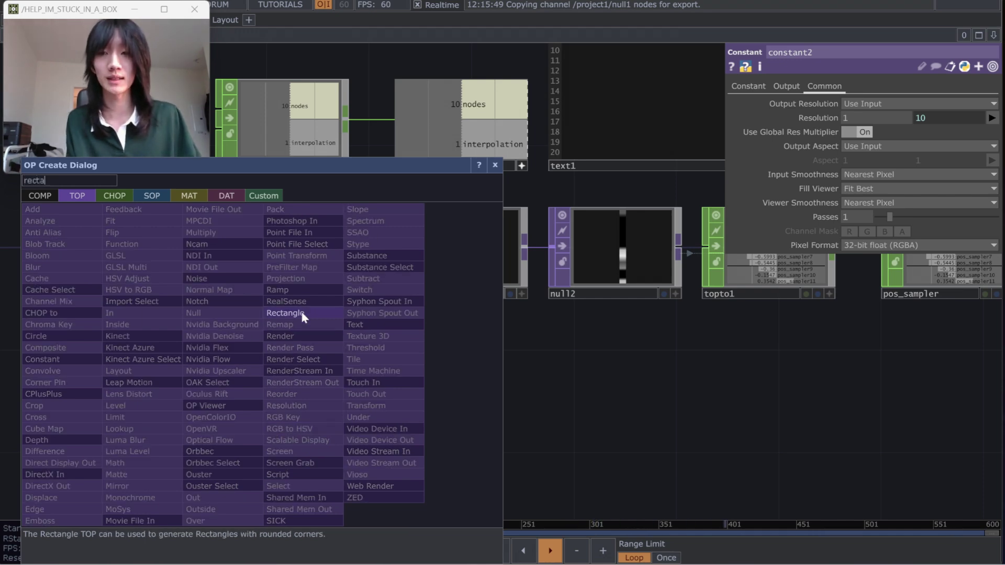
click(287, 313)
click(278, 487)
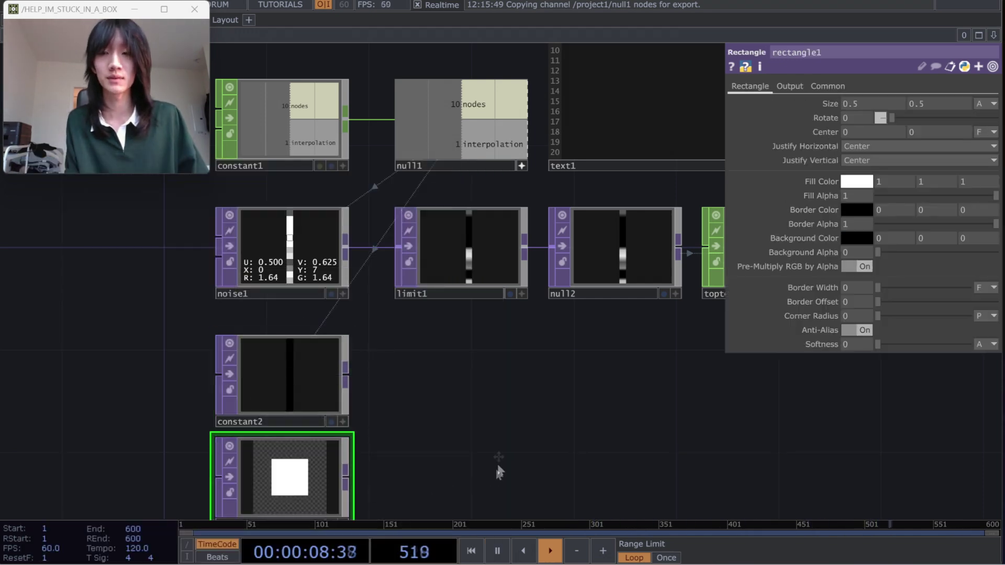
drag(359, 497, 382, 376)
drag(280, 387, 282, 412)
drag(441, 415, 435, 456)
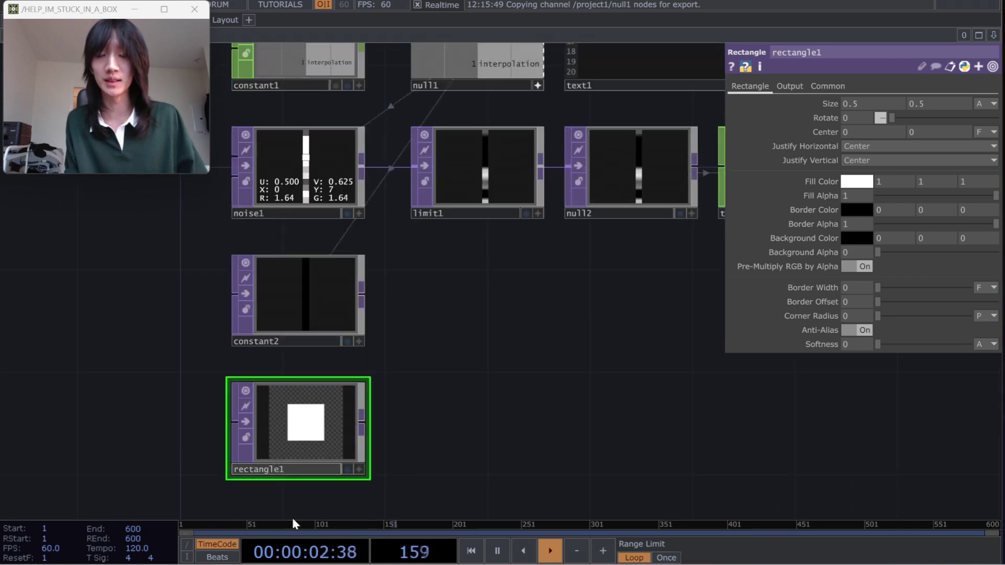
Rename the Rectangle TOP to mask1.
text(mi)
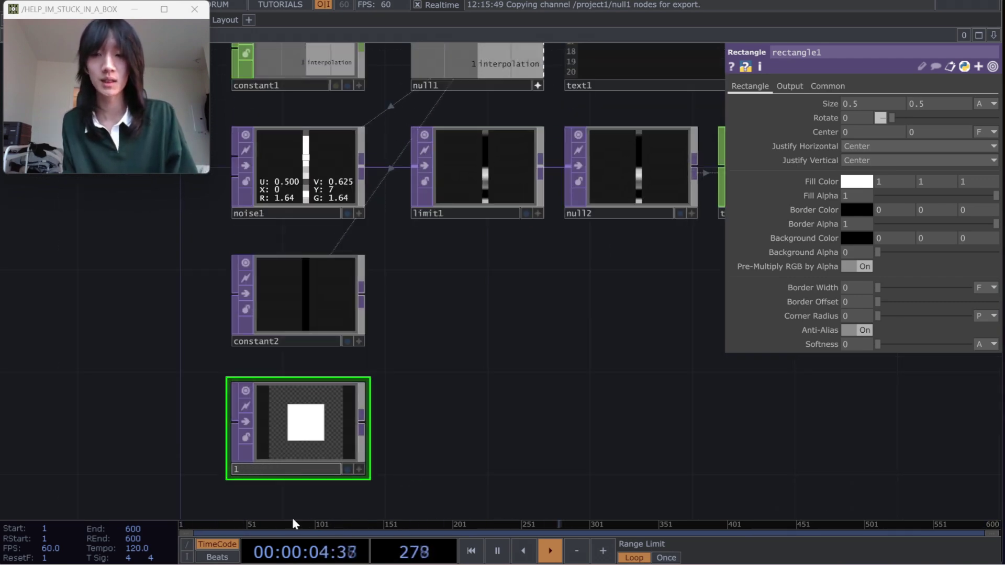
text(sk1)
key(Return)
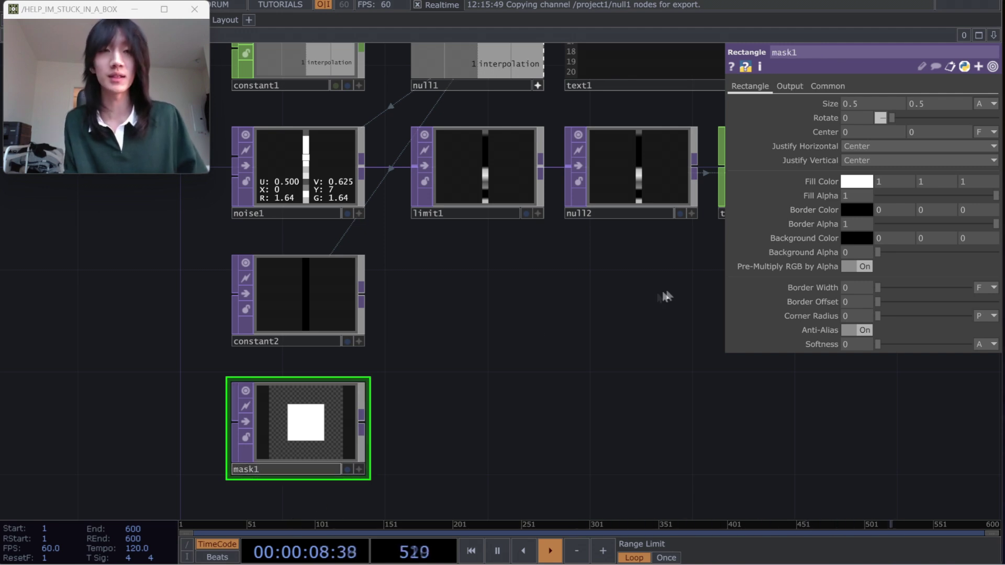
Set mask1's rectangle size to 1 by 1 in pixel units.
click(977, 103)
click(972, 117)
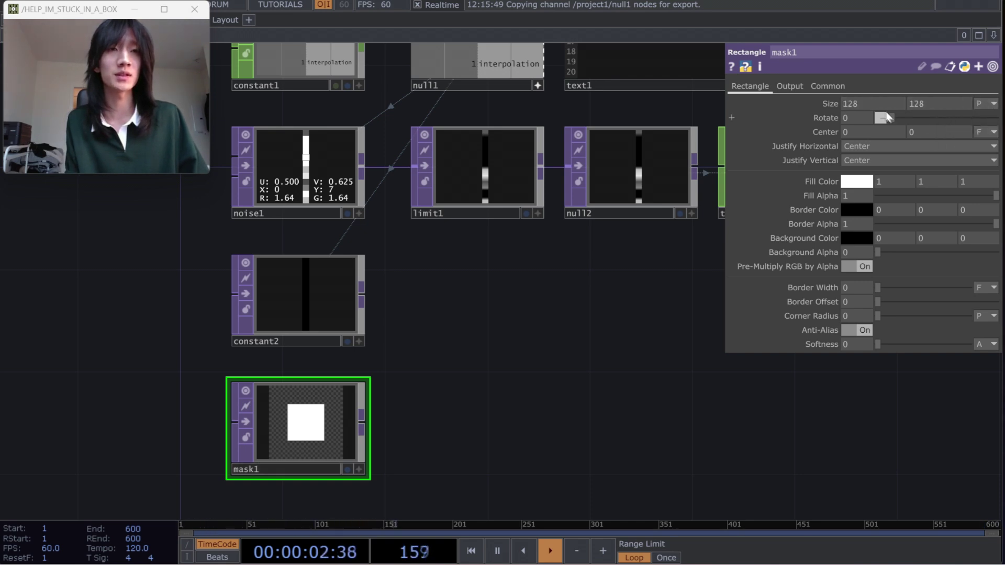
click(987, 103)
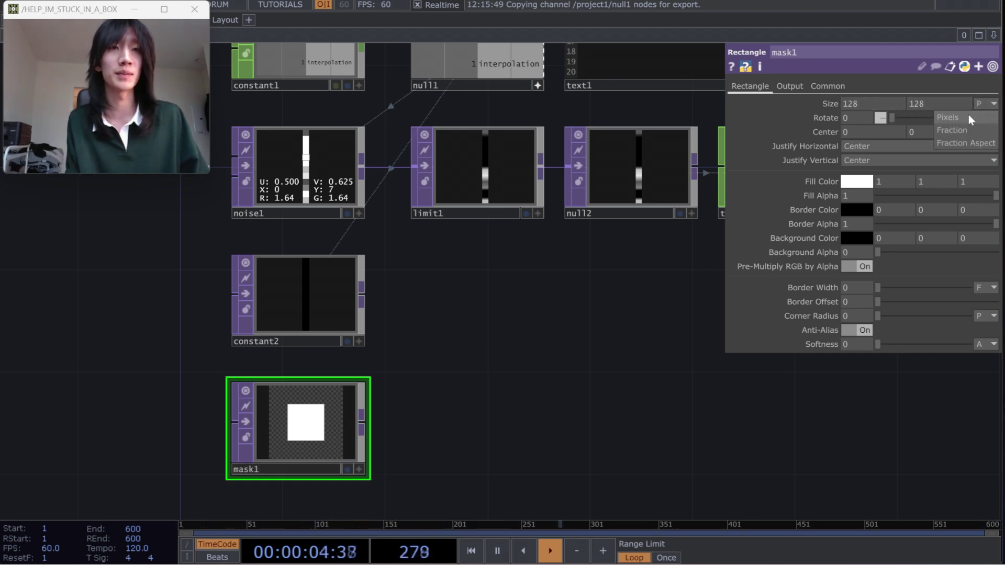
click(969, 116)
text(1)
key(Tab)
text(1)
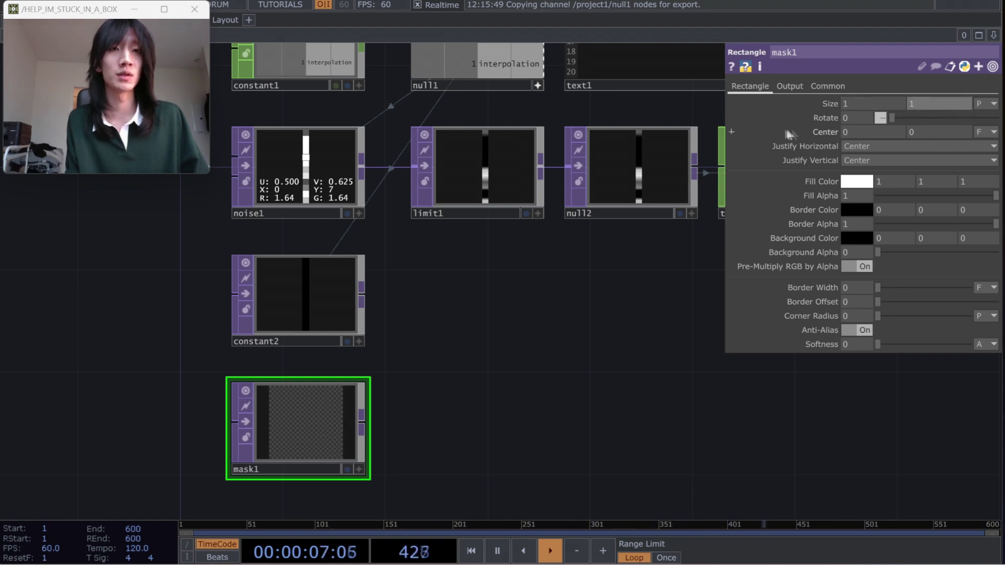
Switch mask1's center units to pixels and justify the rectangle horizontally Left and vertically Bottom.
click(951, 147)
click(987, 134)
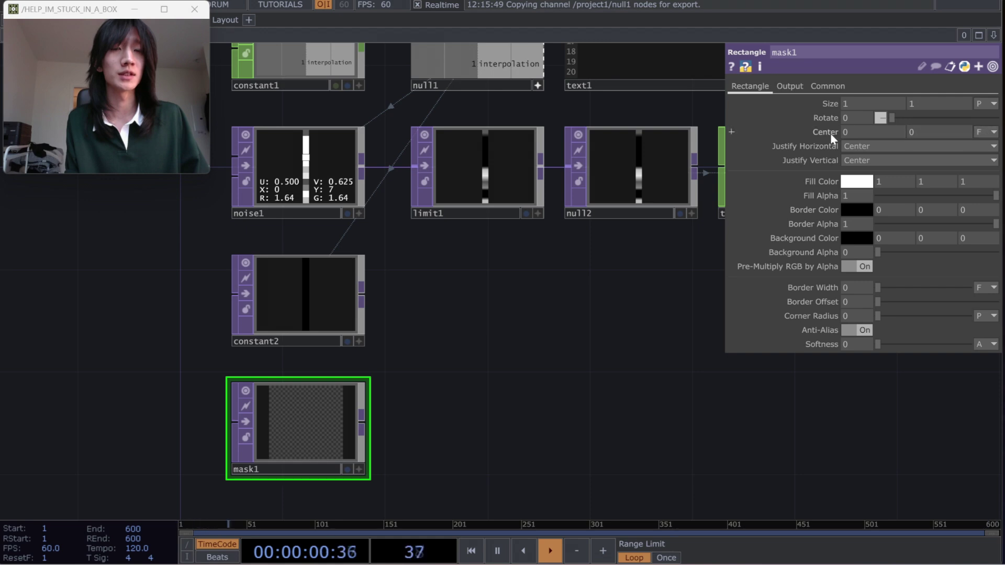
click(984, 133)
click(982, 147)
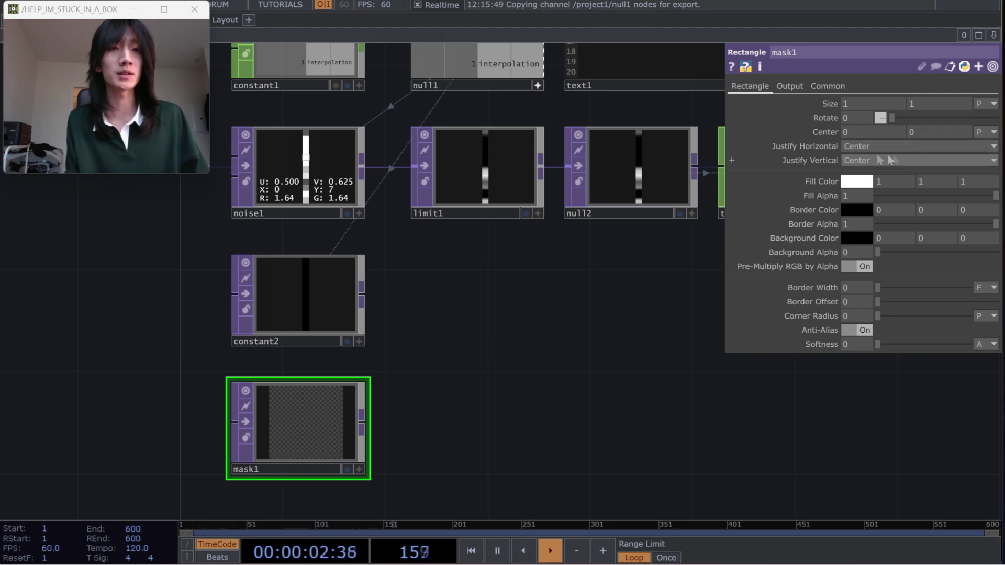
click(859, 146)
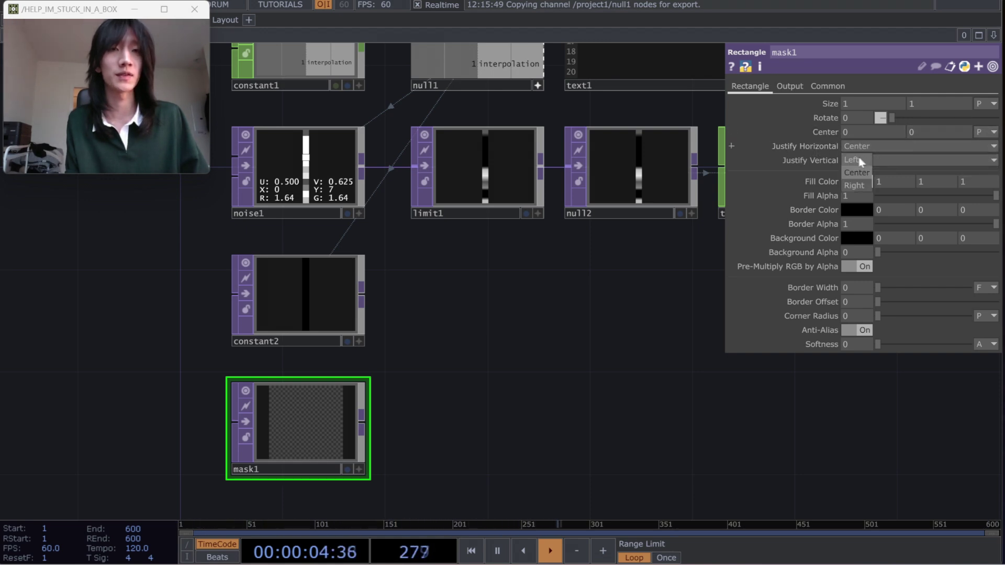
click(859, 159)
click(862, 160)
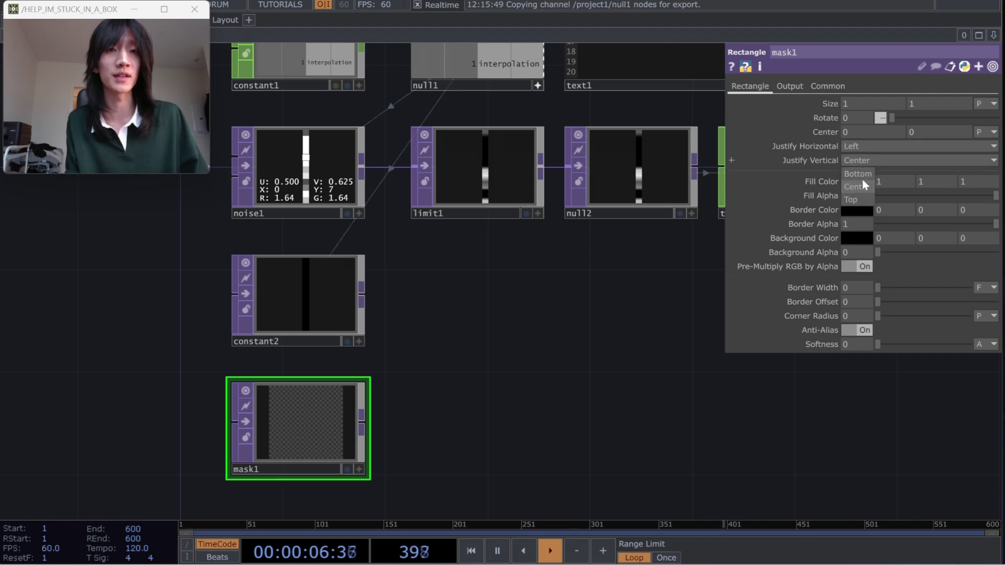
click(861, 175)
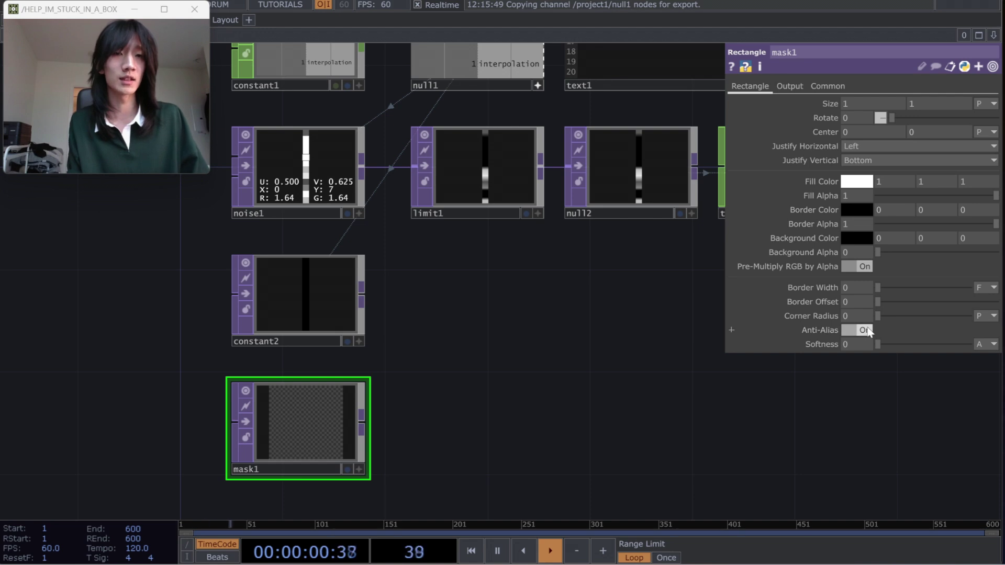
Set mask1's resolution width to 1 and drive its height with null1's nodes channel.
click(792, 87)
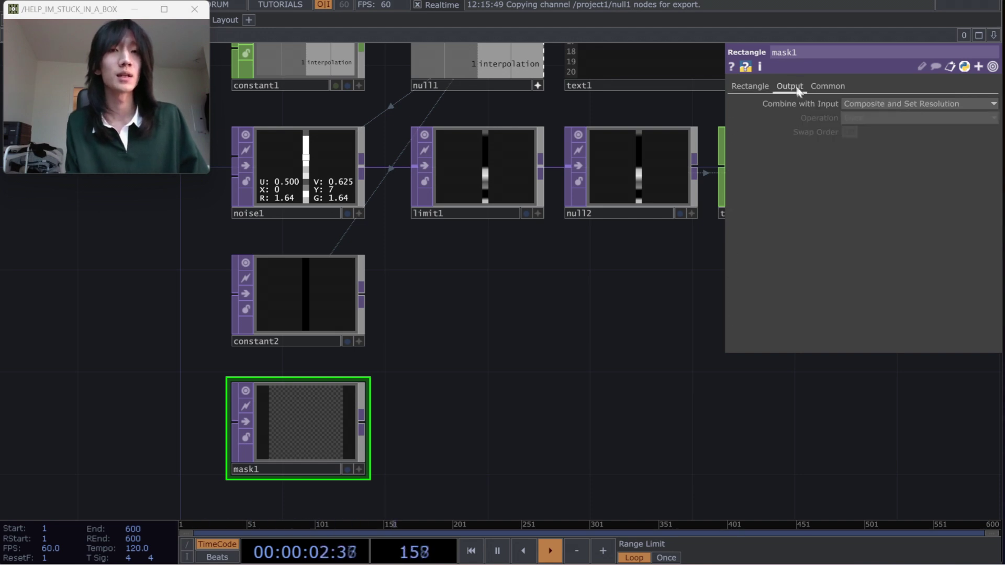
click(823, 85)
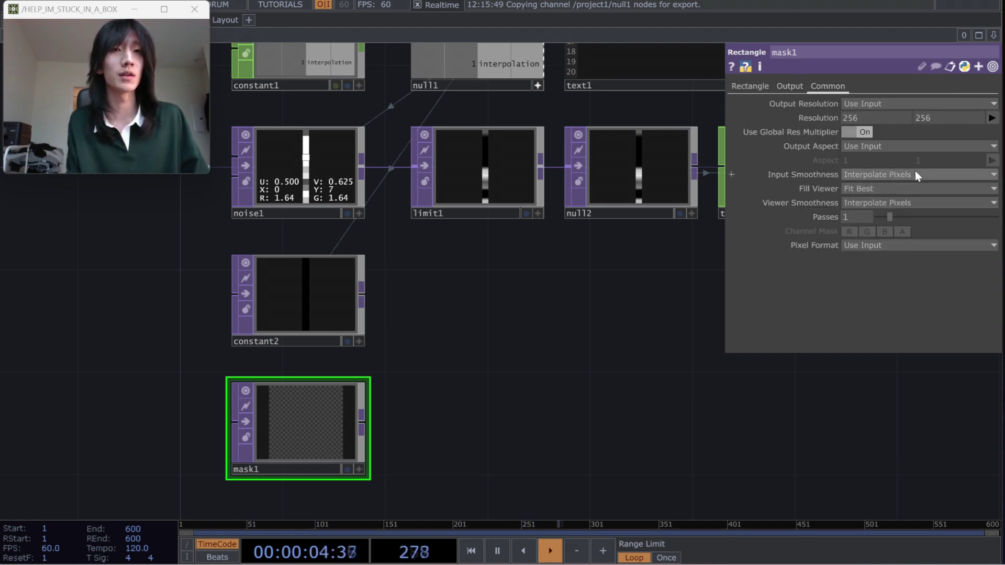
drag(518, 245, 519, 349)
click(866, 116)
text(1)
drag(518, 136, 937, 117)
click(959, 116)
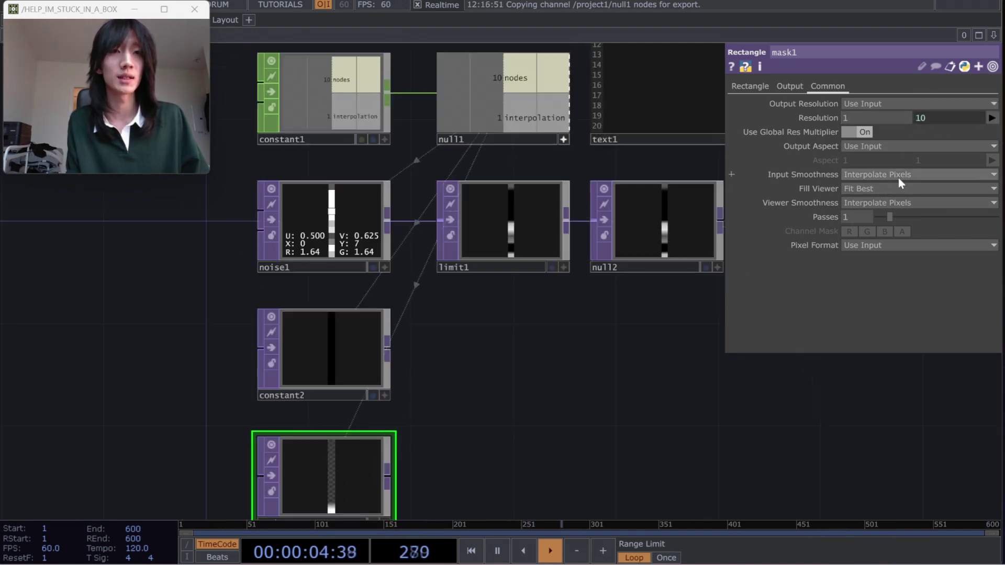
Set mask1's input and viewer smoothness to Nearest Pixel and its pixel format to 32-bit float (Mono).
click(900, 177)
click(878, 189)
click(873, 205)
click(871, 229)
click(876, 245)
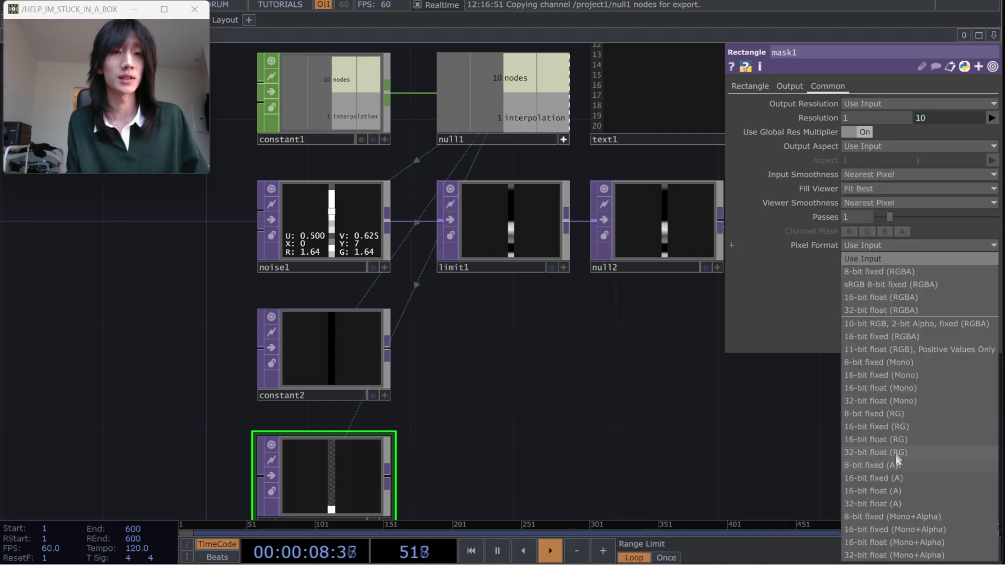
click(900, 401)
Add a Point Transform TOP fed by the output of constant2.
drag(552, 449, 545, 386)
click(365, 310)
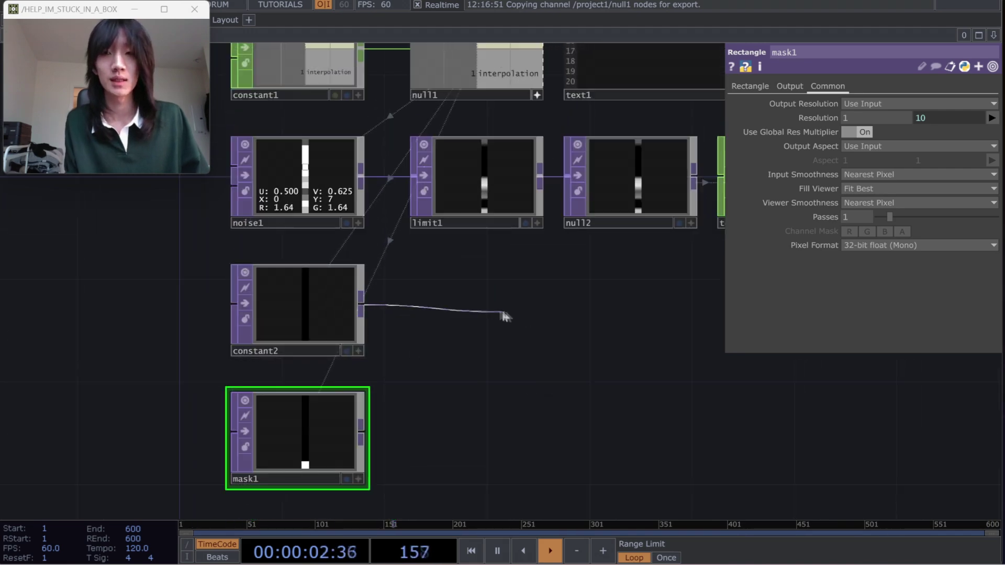
click(494, 309)
text(poin)
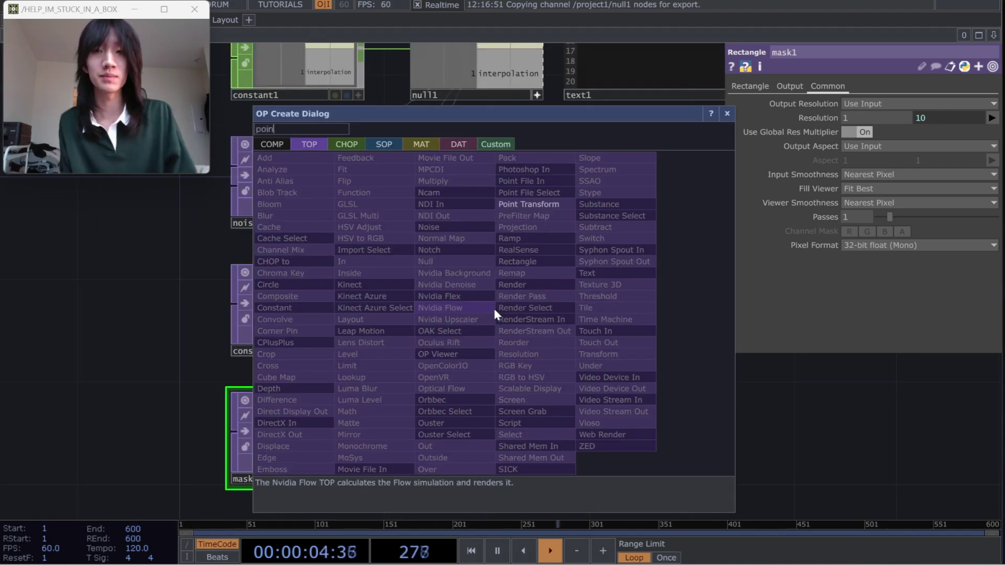
click(592, 269)
click(476, 315)
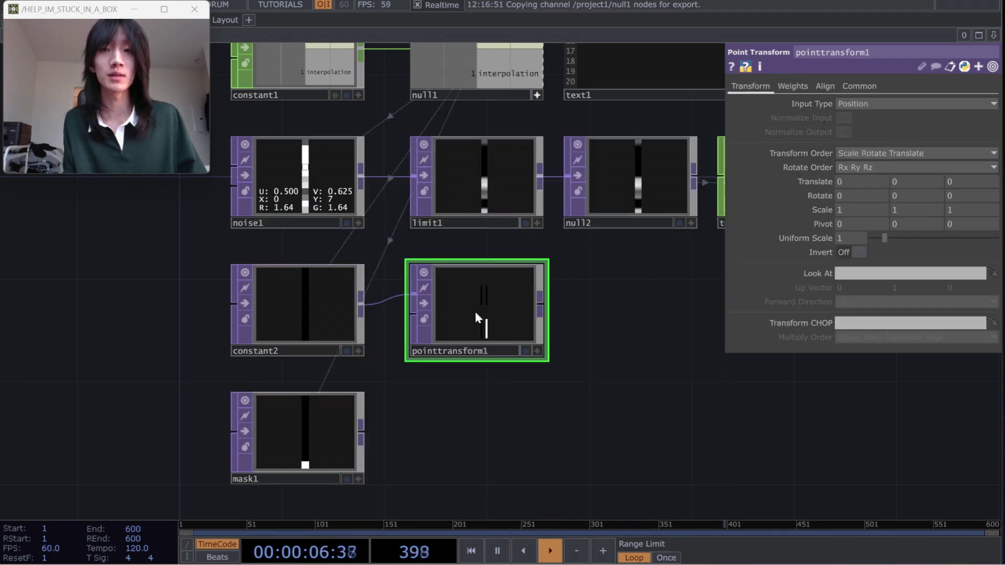
Add a Null TOP after pointtransform1, leaving a gap between the two nodes.
drag(523, 343, 454, 361)
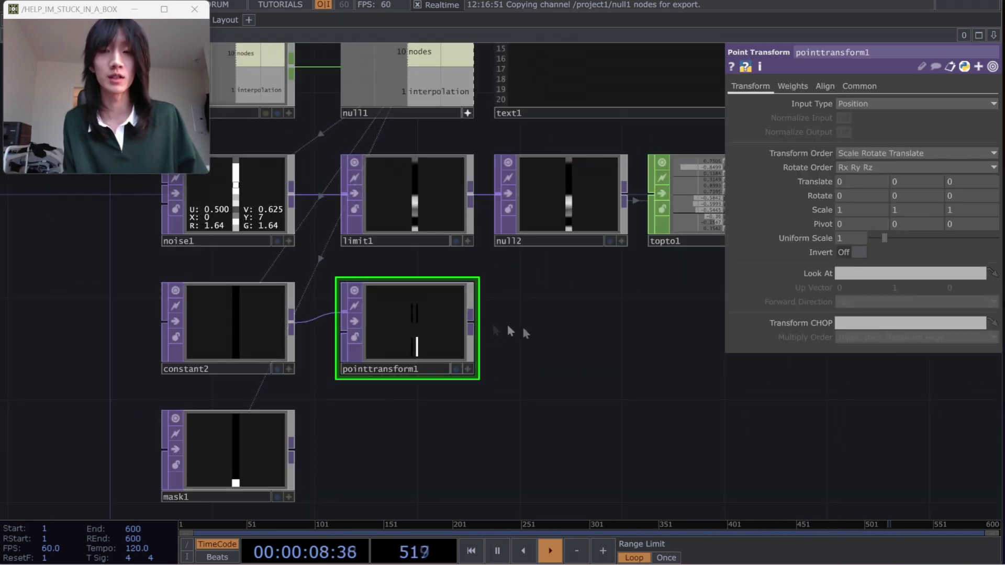
click(471, 320)
click(652, 327)
text(null)
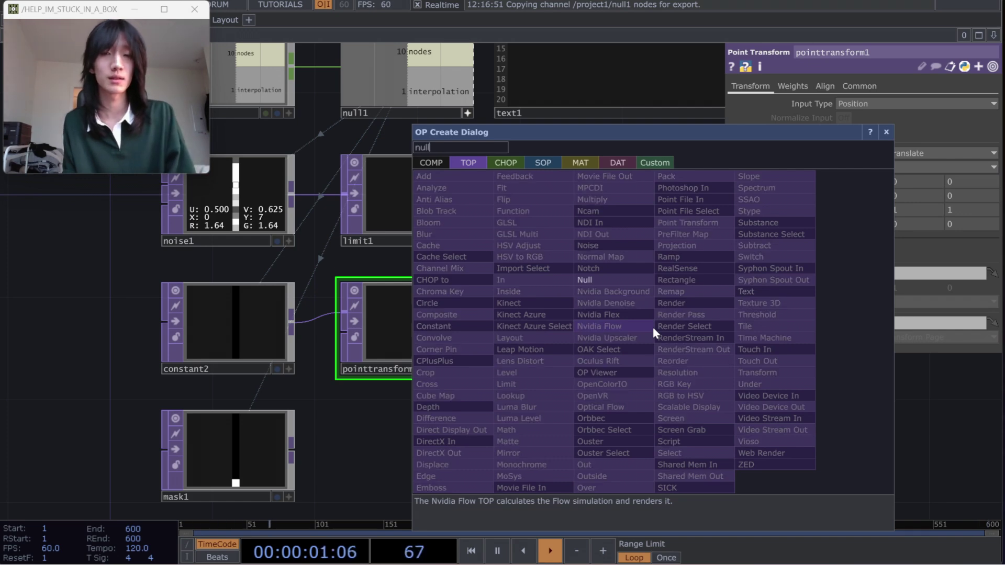
key(Return)
drag(652, 328, 702, 333)
Rename the Null TOP after pointtransform1 to node_pos.
click(691, 372)
key(ctrl+a)
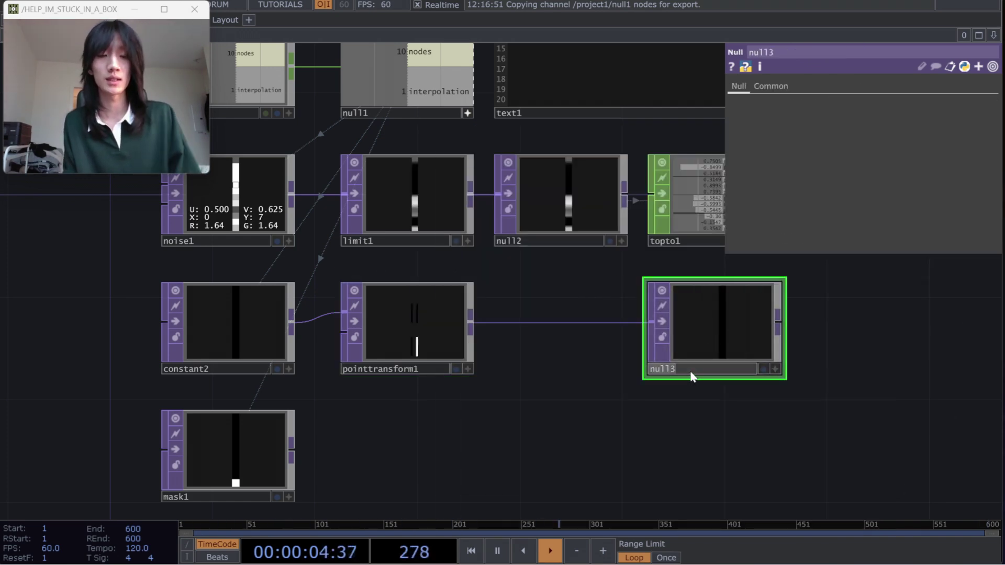
key(BackSpace)
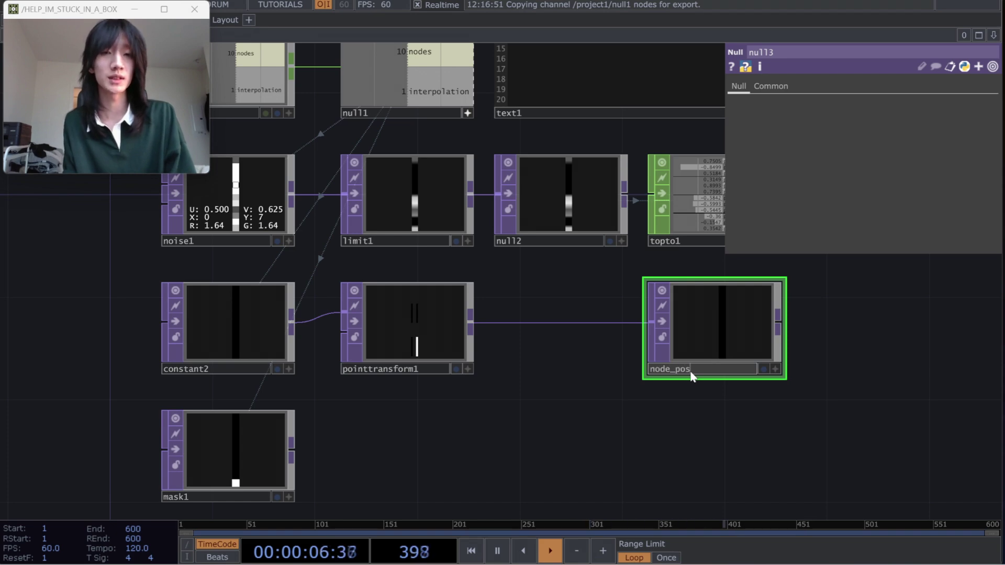
key(Return)
Add another Null TOP connected to the output of node_pos.
drag(697, 408, 592, 402)
click(677, 316)
key(Tab)
text(null)
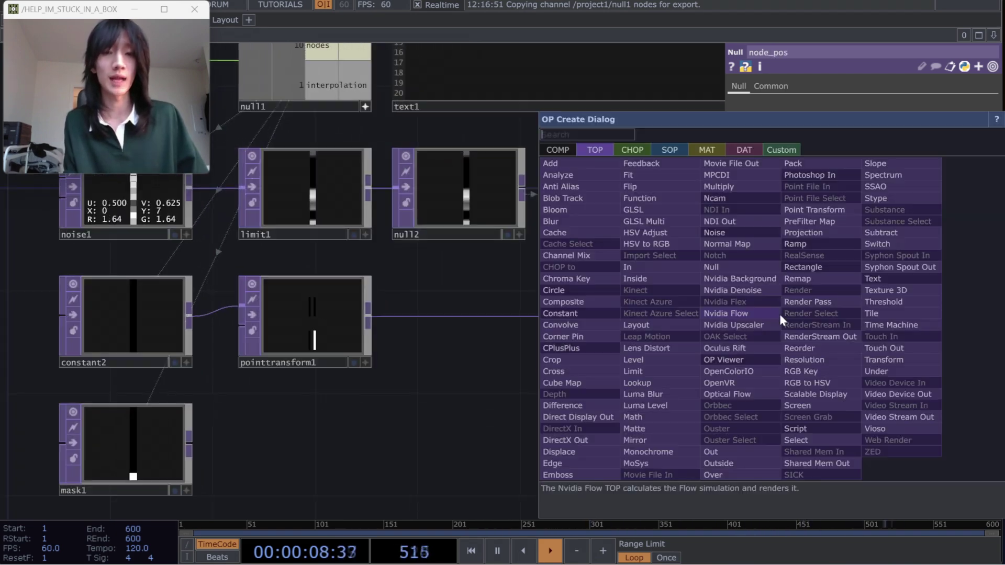
key(Return)
click(780, 315)
Rename the Null TOP after node_pos to node_pos_viewer.
click(771, 360)
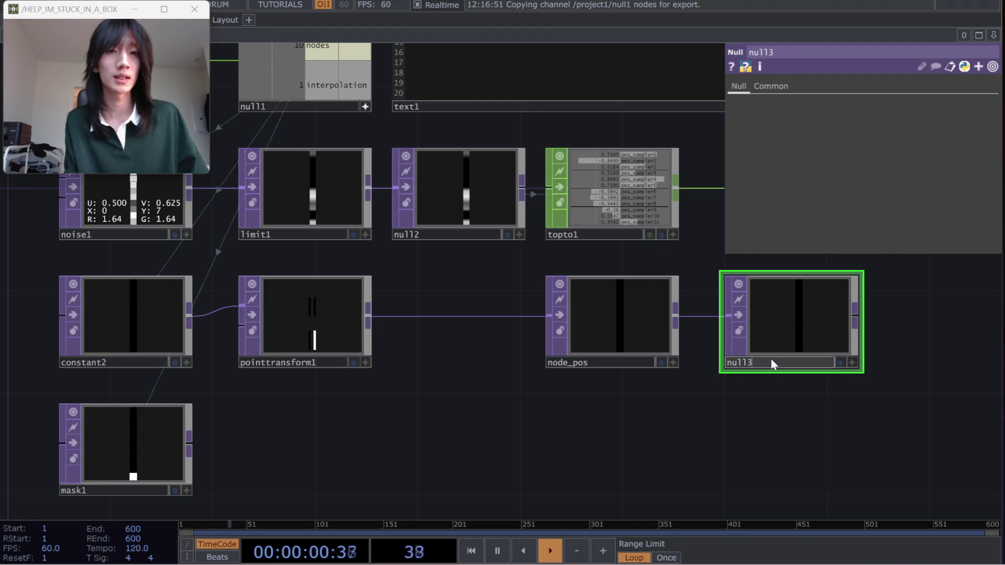
key(ctrl+a)
key(BackSpace)
text(no)
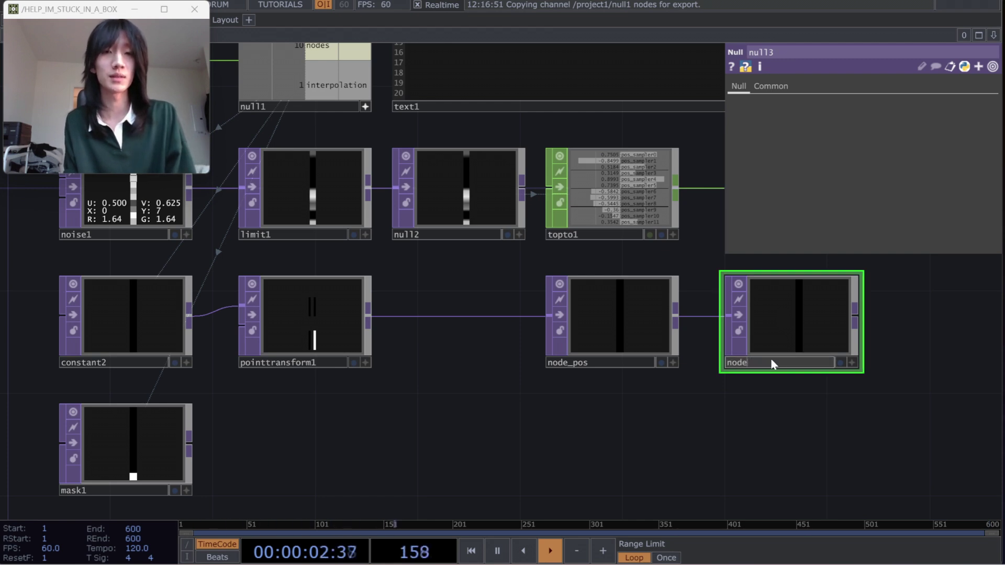
text(de_pos_viewe)
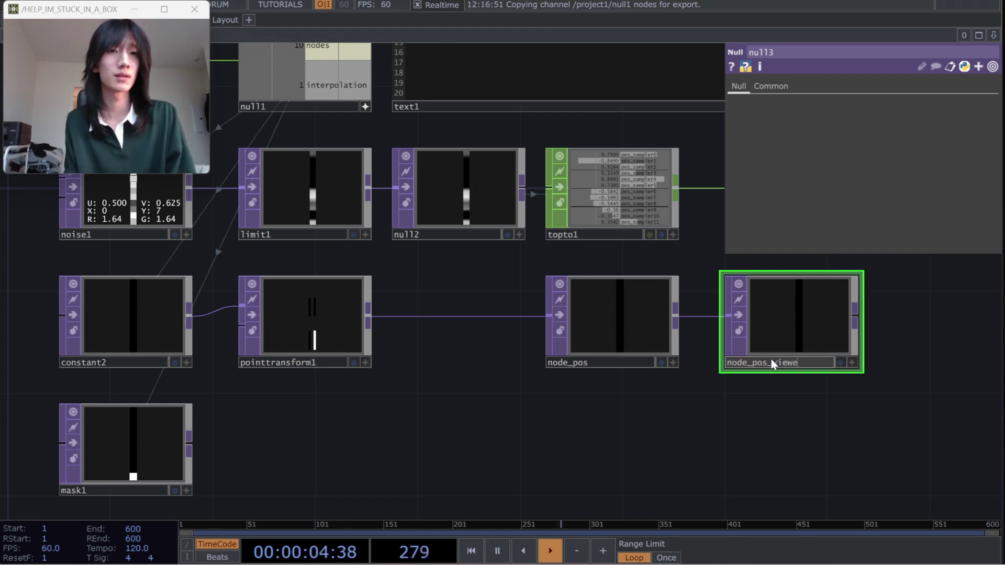
text(r)
key(Return)
Switch node_pos_viewer's viewer from the image display to the 3D point view.
drag(747, 394, 643, 356)
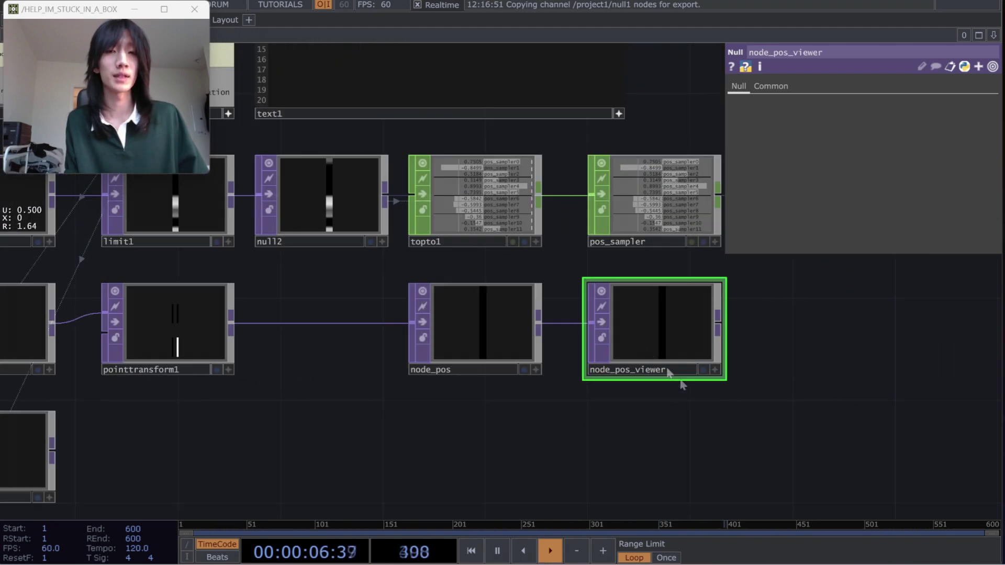
click(714, 370)
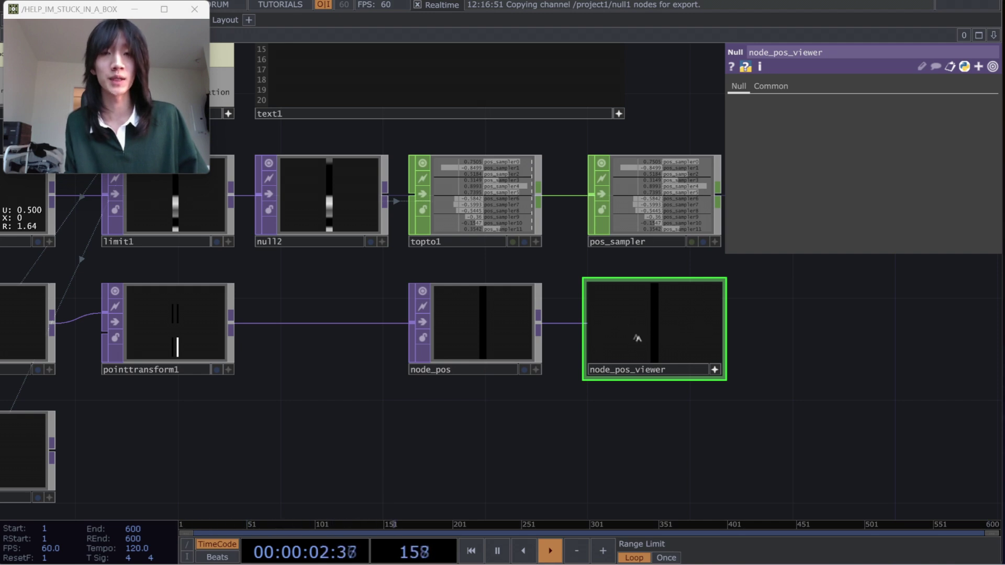
key(p)
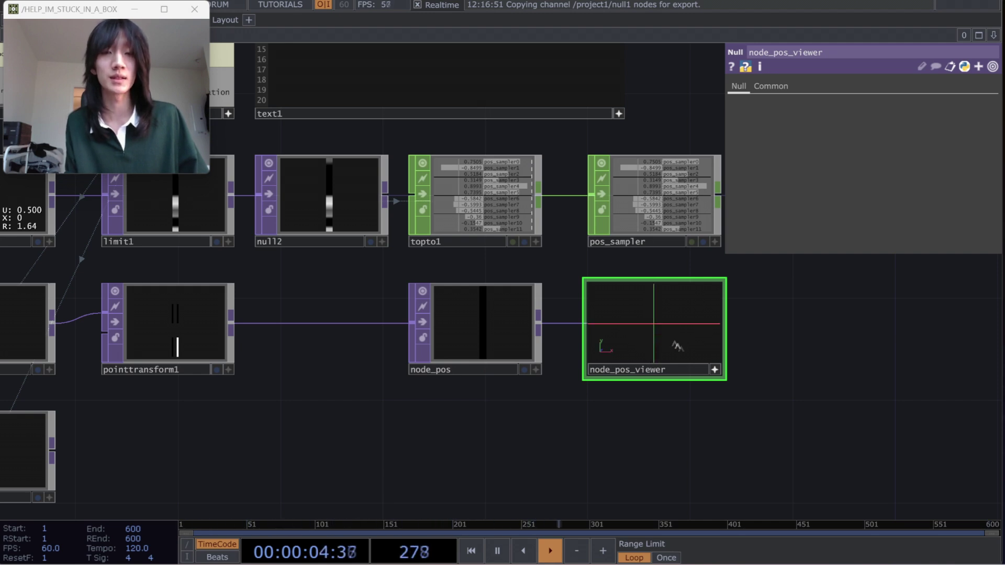
click(715, 371)
drag(664, 413, 691, 410)
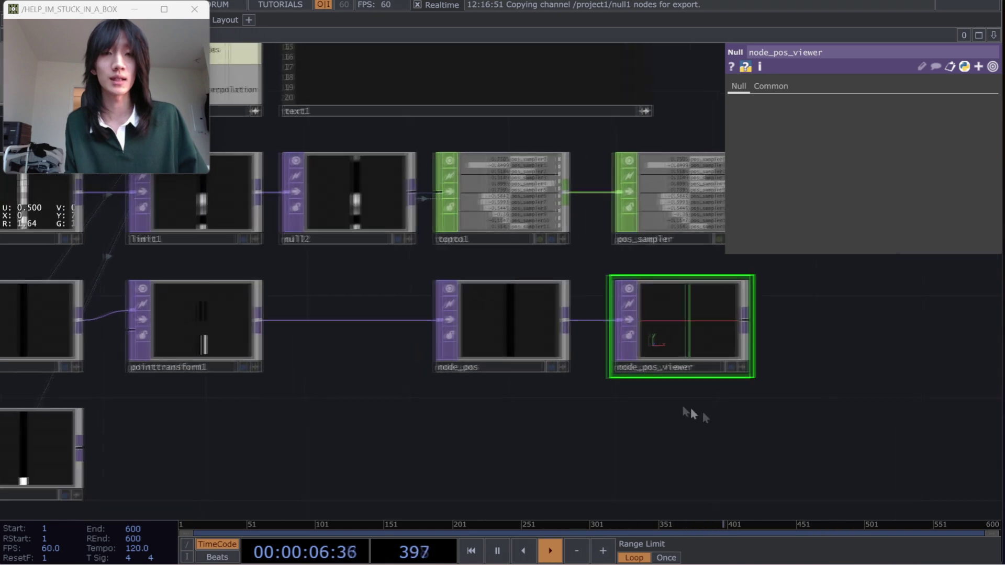
scroll(690, 407, down, 2)
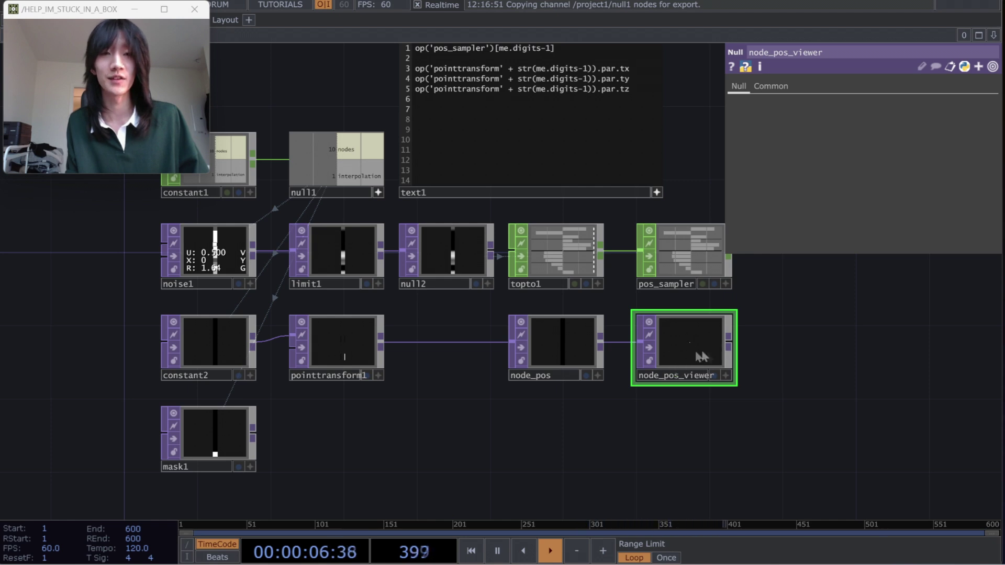
Turn off Adaptive Homing in node_pos_viewer's 3D viewer.
click(726, 376)
right_click(697, 350)
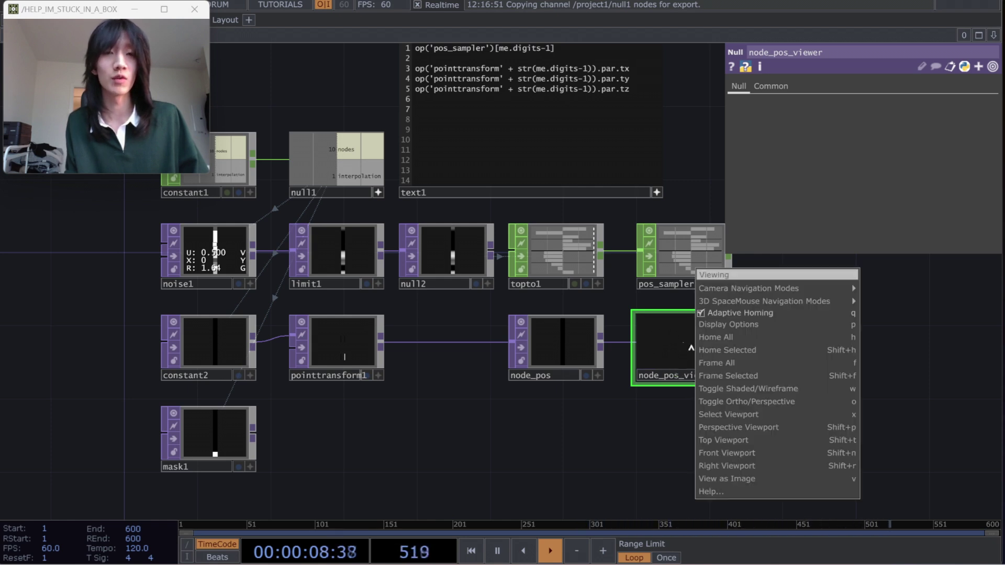
click(702, 313)
click(727, 376)
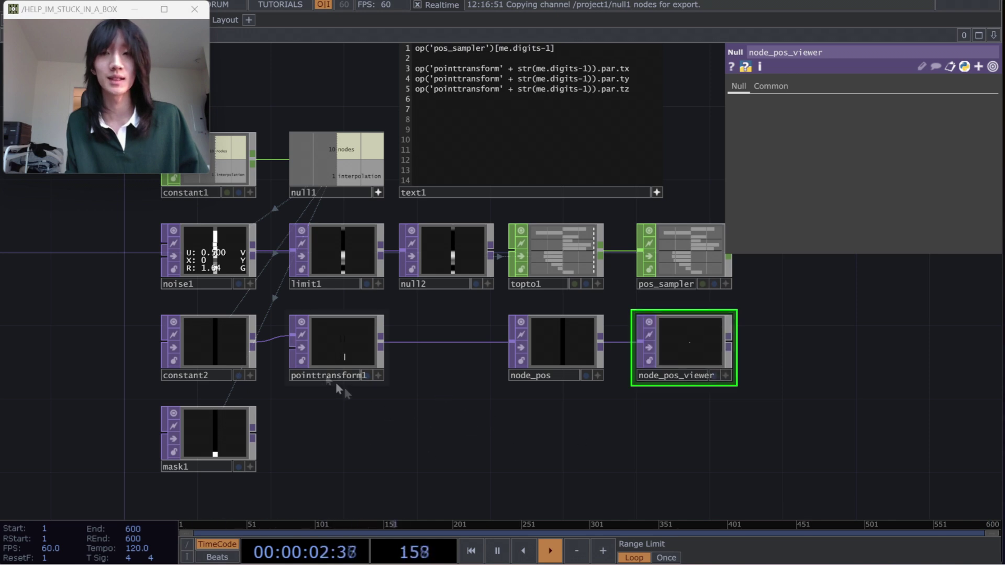
Drive pointtransform1's Translate X with the expression op('pos_sampler')[me.digits-1] copied from text1.
click(351, 353)
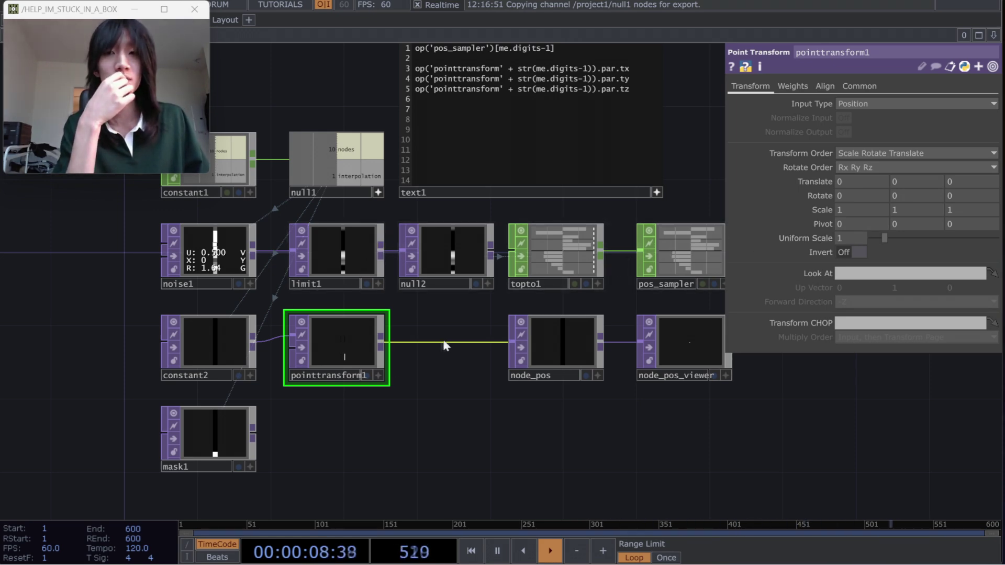
drag(698, 132, 702, 220)
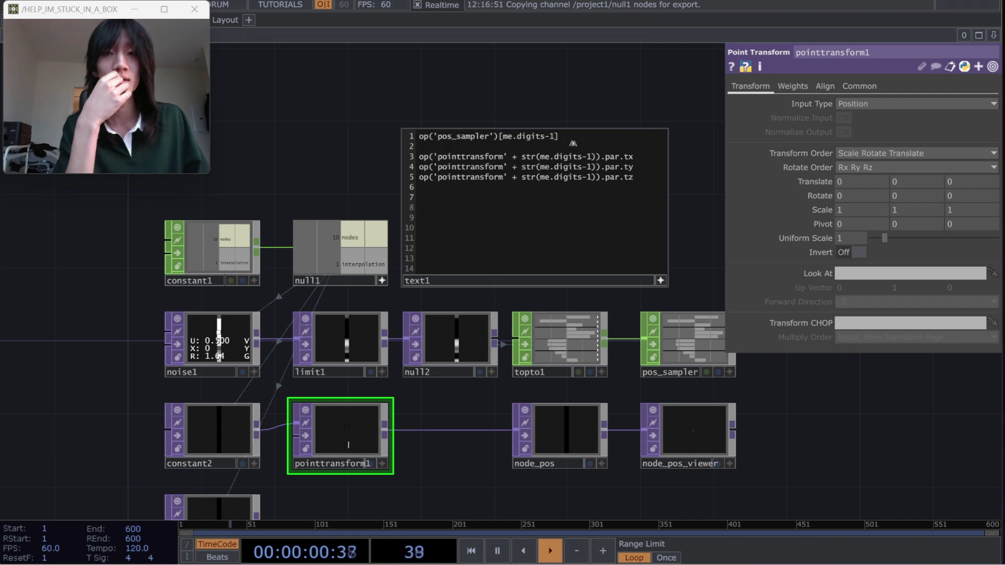
drag(560, 137, 421, 137)
key(ctrl+c)
click(856, 182)
key(ctrl+v)
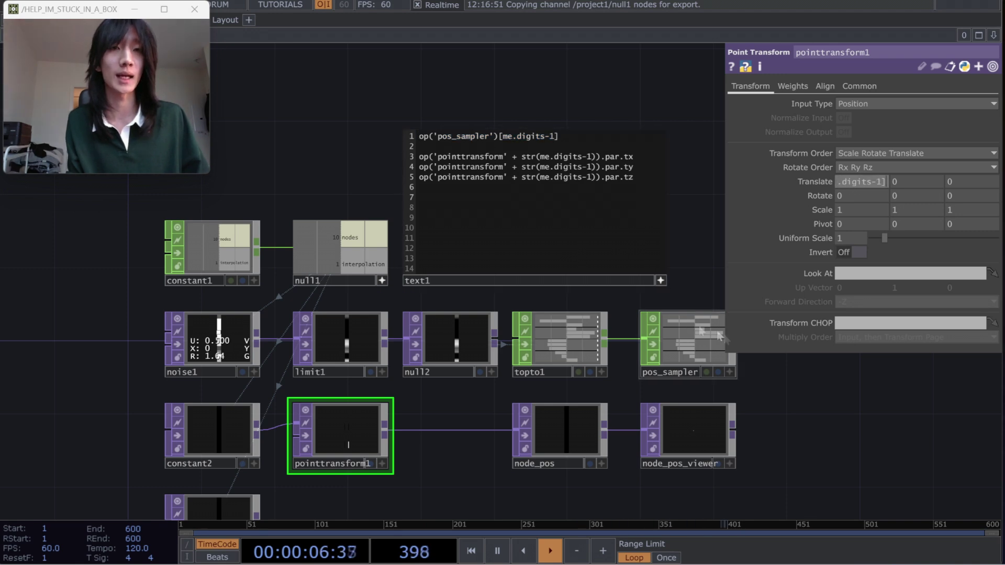
click(855, 397)
click(739, 179)
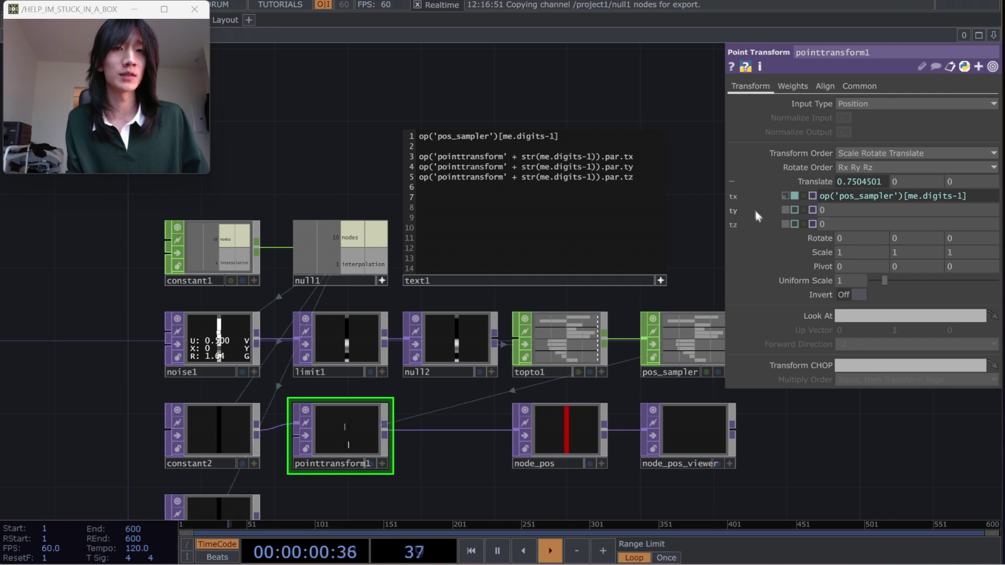
Paste the expression op('pos_sampler')[me.digits-1] into pointtransform1's Translate Y and Translate Z.
click(890, 210)
key(ctrl+v)
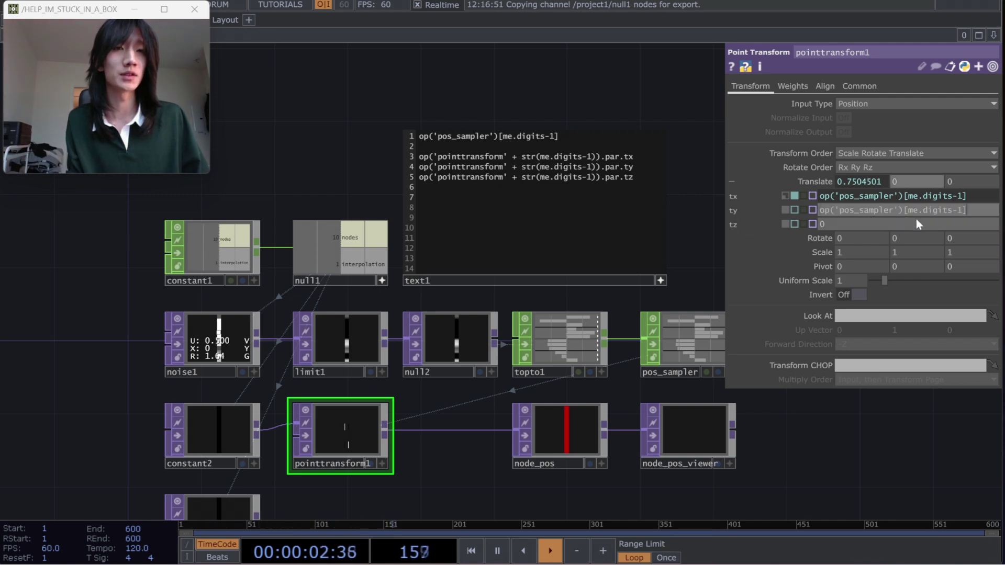
click(950, 224)
key(ctrl+v)
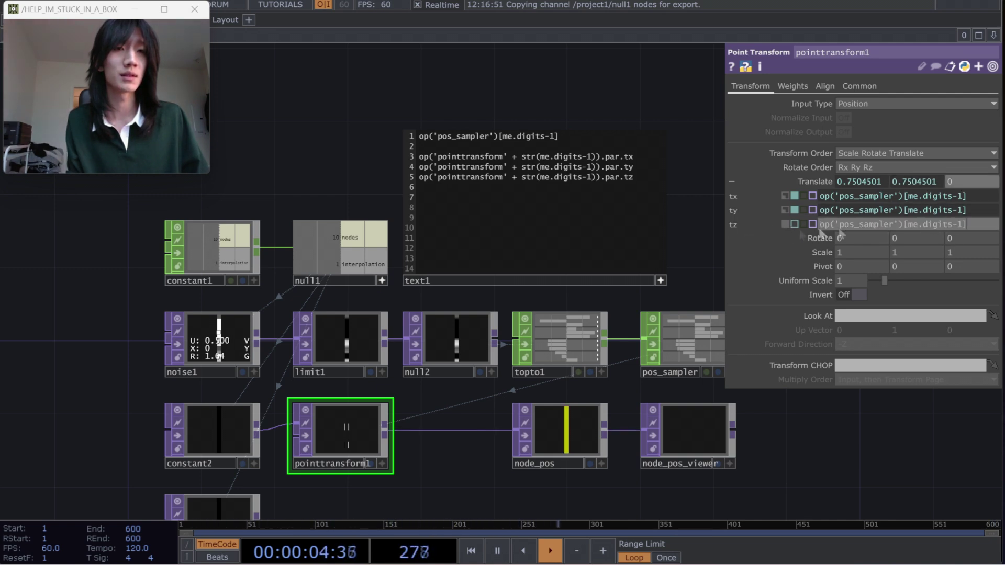
key(Return)
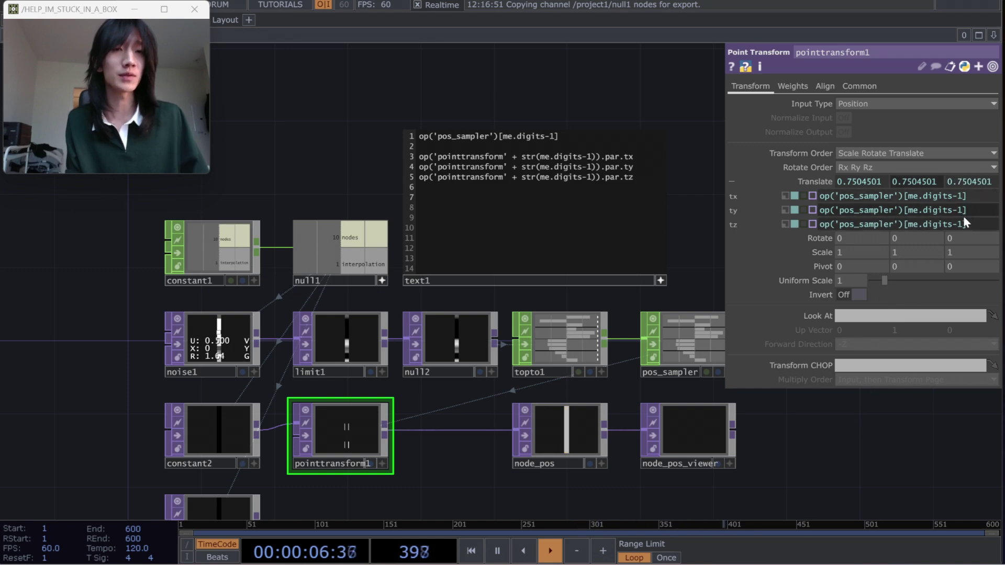
Change pointtransform1's Translate Y expression to op('pos_sampler')[-1].
key(BackSpace)
key(BackSpace)
key(BackSpace)
key(BackSpace)
key(BackSpace)
key(BackSpace)
key(BackSpace)
text(=)
key(BackSpace)
text(-1)
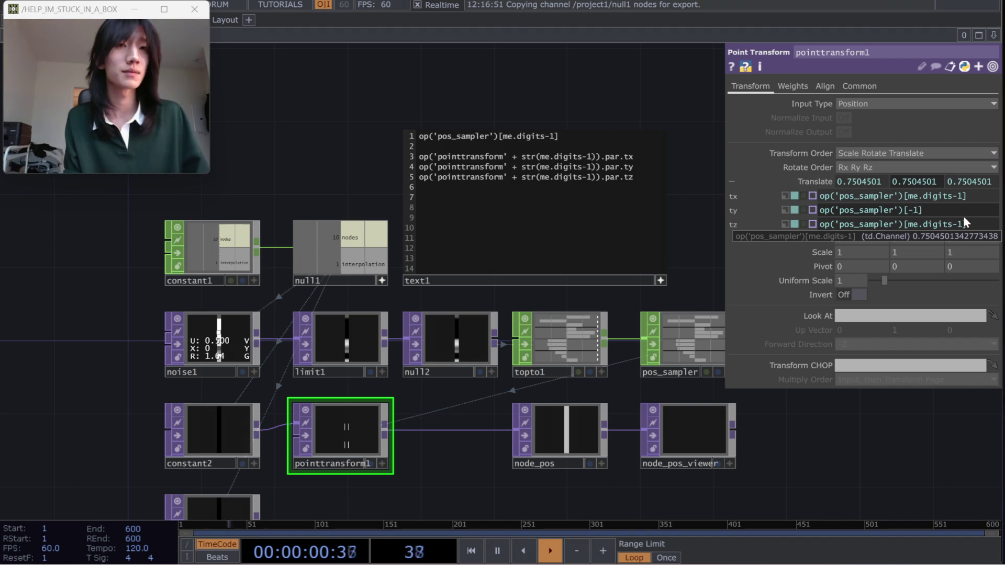
key(Return)
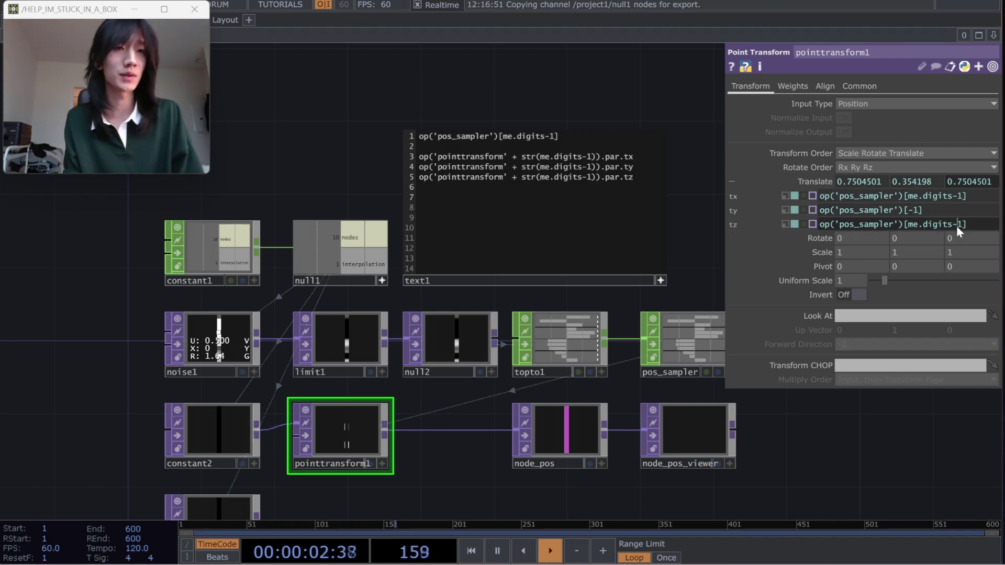
Change pointtransform1's Translate Z expression to op('pos_sampler')[-2].
key(BackSpace)
key(BackSpace)
key(BackSpace)
key(BackSpace)
key(BackSpace)
key(BackSpace)
key(BackSpace)
text(-)
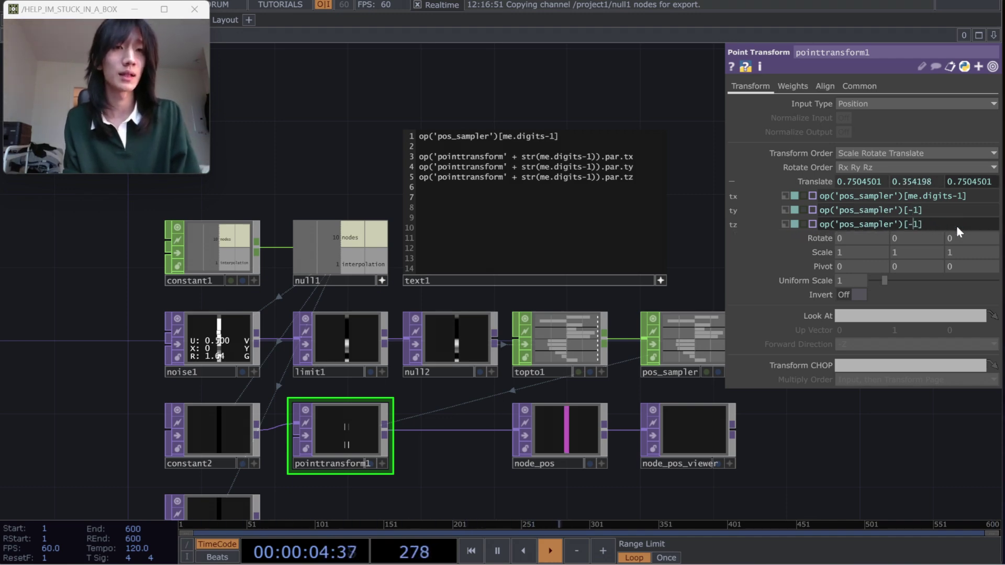
key(BackSpace)
text(2)
key(Return)
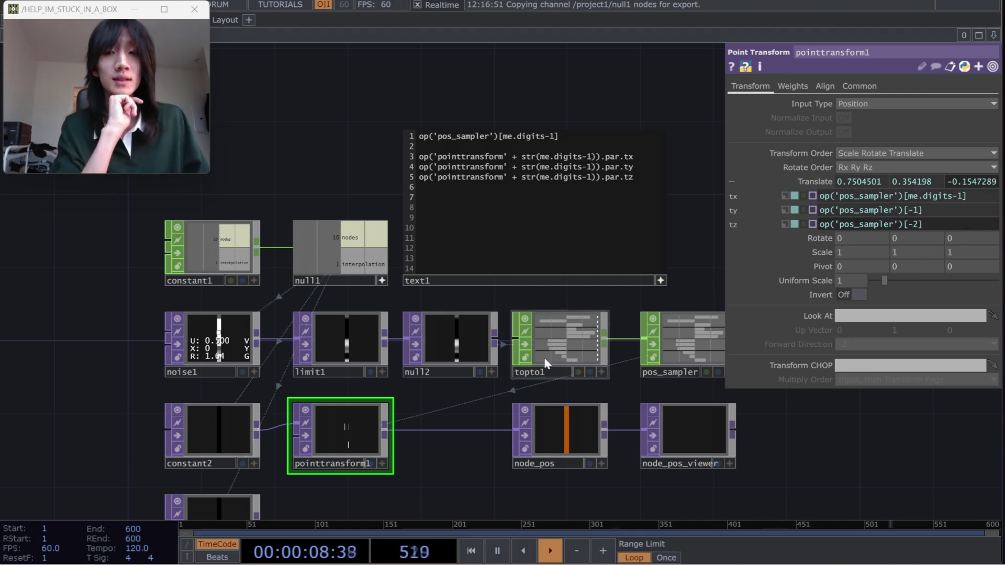
Compare the channel values in pos_sampler with the three Translate values of pointtransform1.
scroll(388, 410, up, 4)
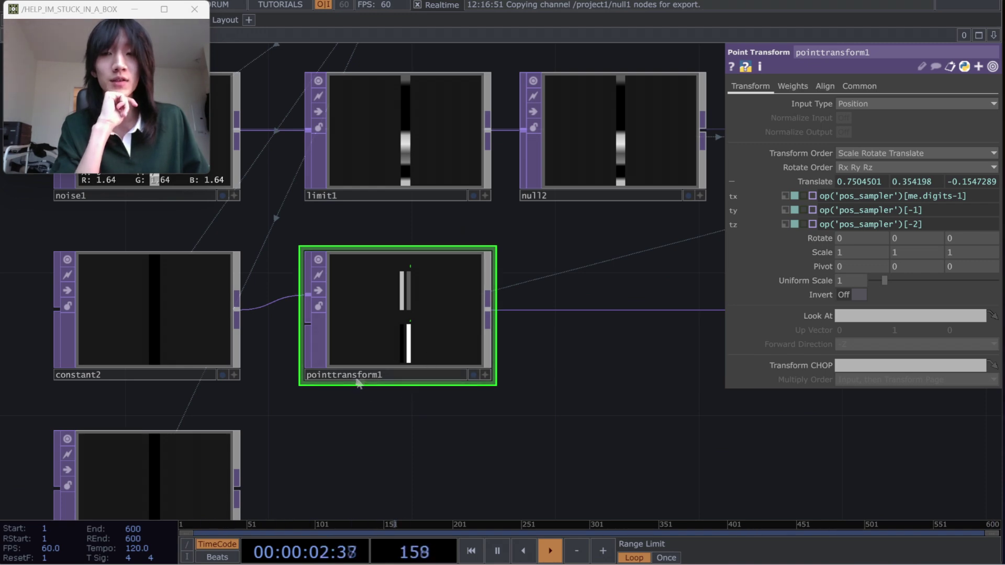
scroll(398, 380, down, 2)
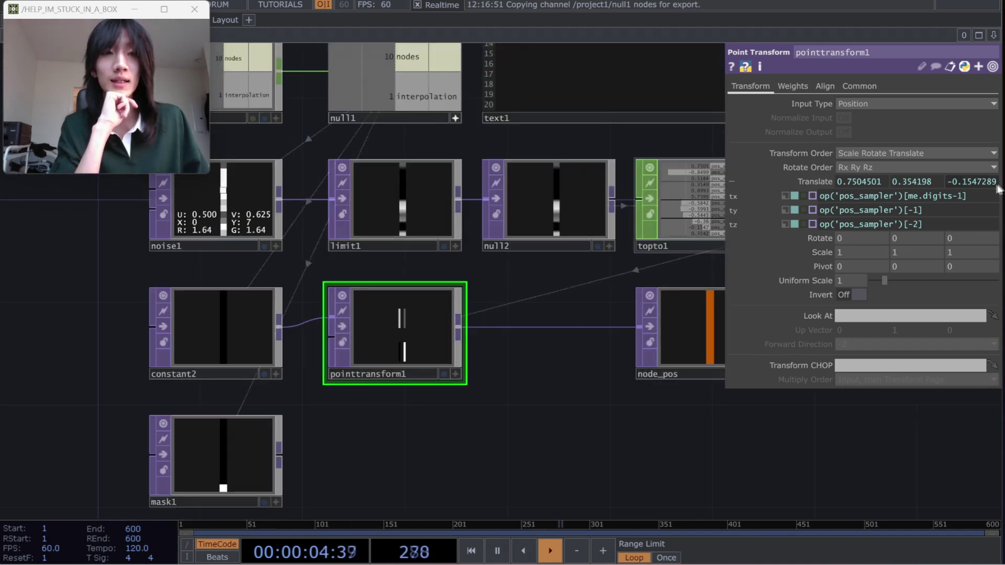
mouse_move(948, 201)
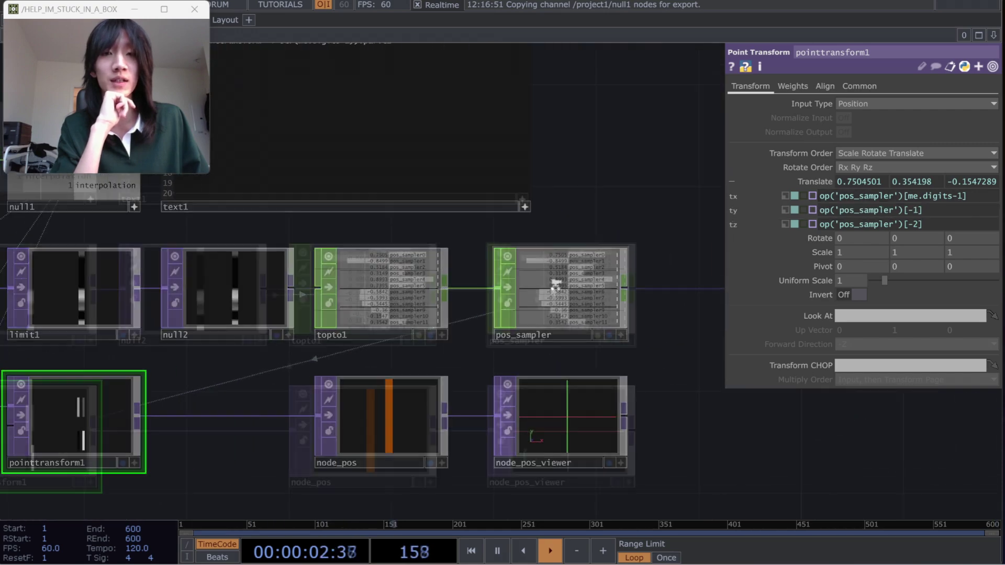
scroll(556, 284, up, 5)
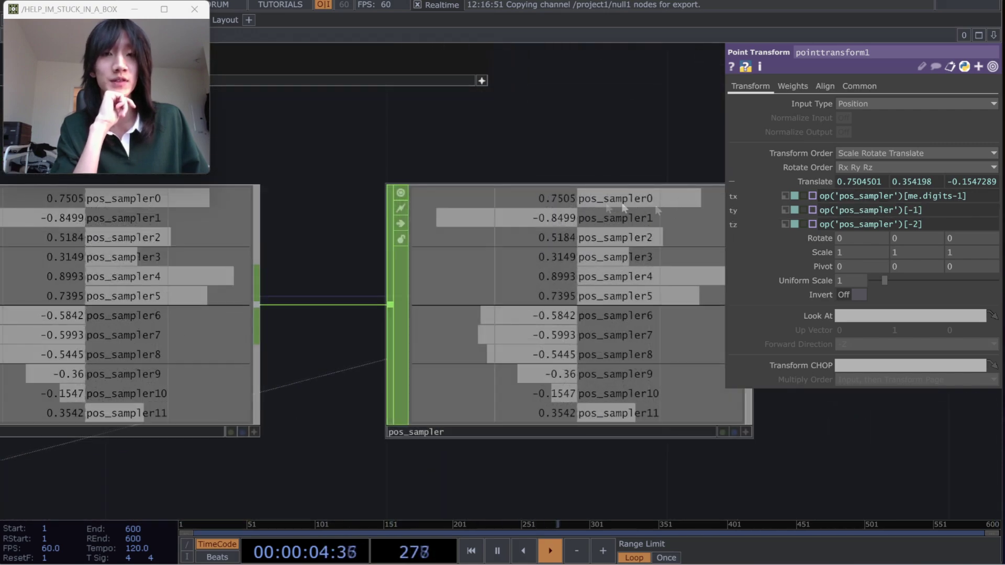
scroll(675, 203, down, 5)
drag(479, 365, 529, 384)
scroll(492, 418, up, 1)
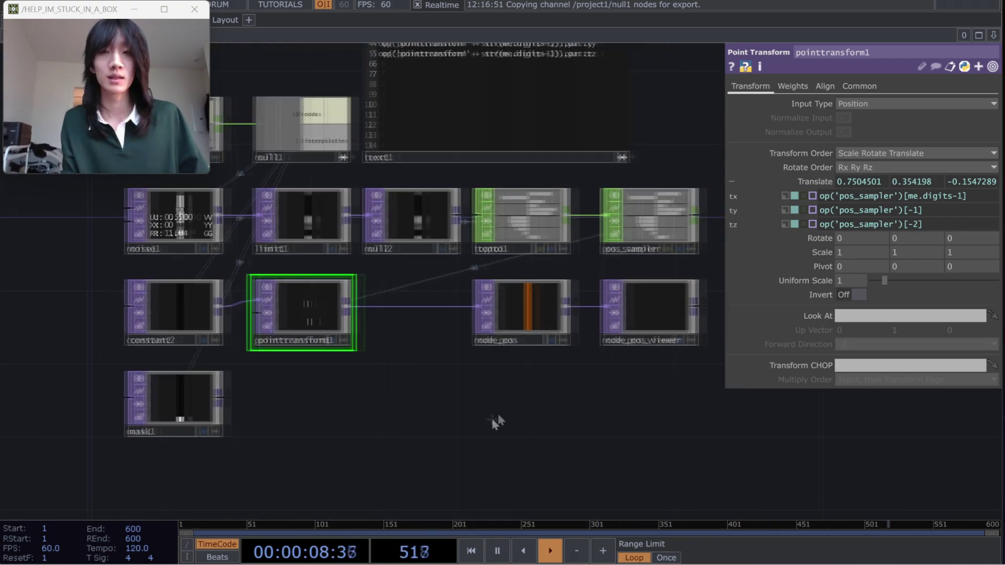
Move node_pos and node_pos_viewer together to the right so that node_pos sits directly below pos_sampler.
right_drag(640, 359, 492, 321)
drag(492, 322, 628, 328)
scroll(598, 376, up, 2)
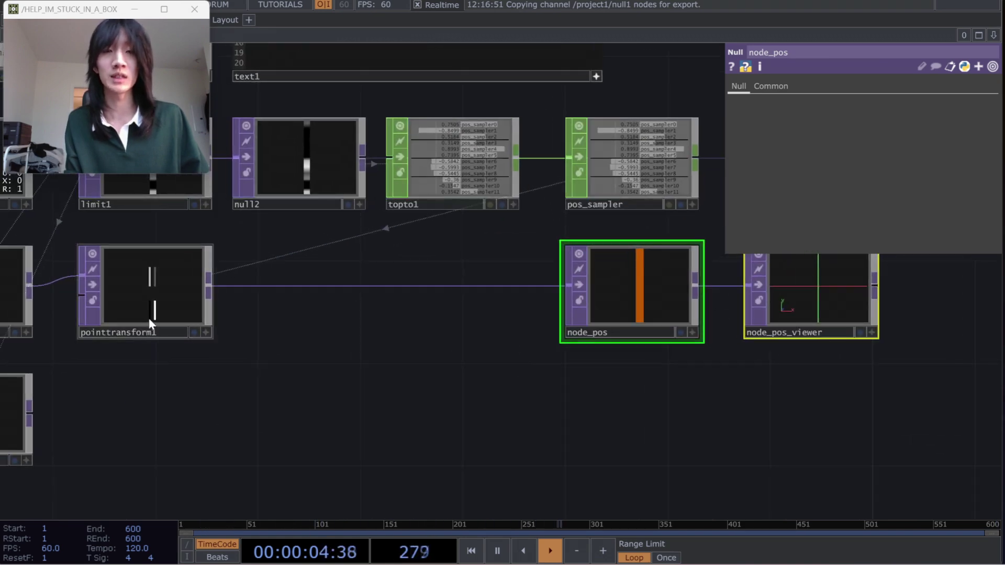
drag(669, 400, 658, 419)
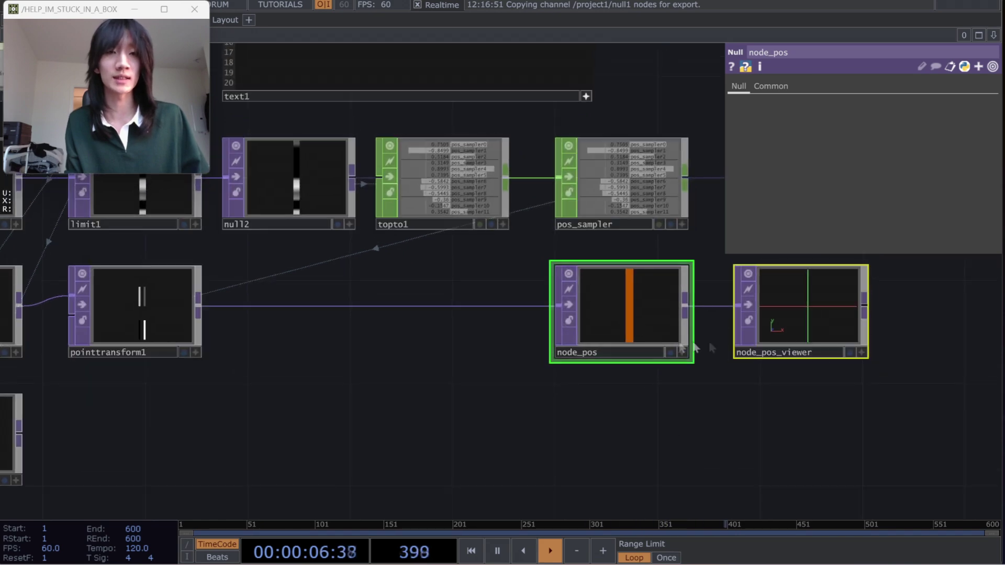
click(654, 369)
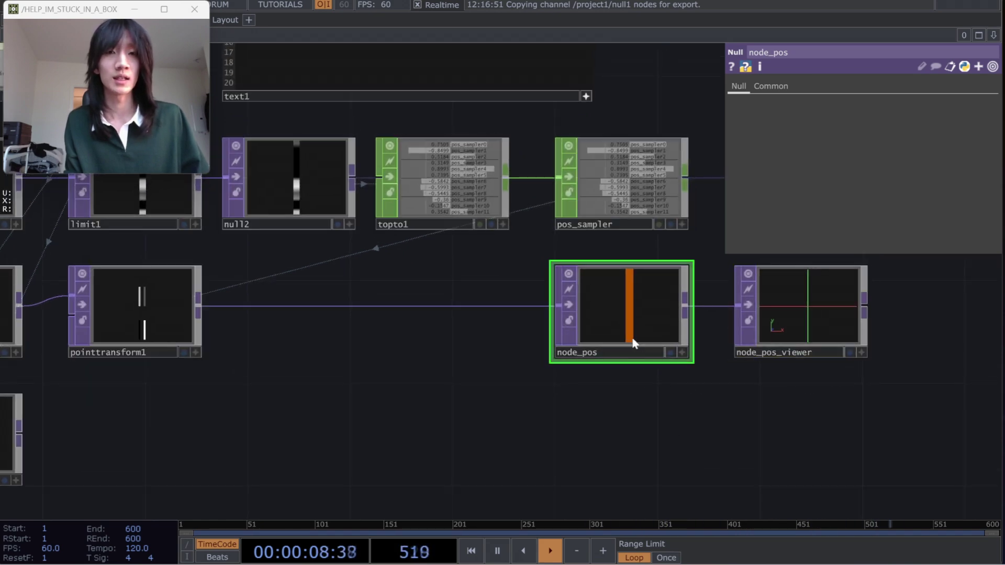
scroll(717, 368, down, 3)
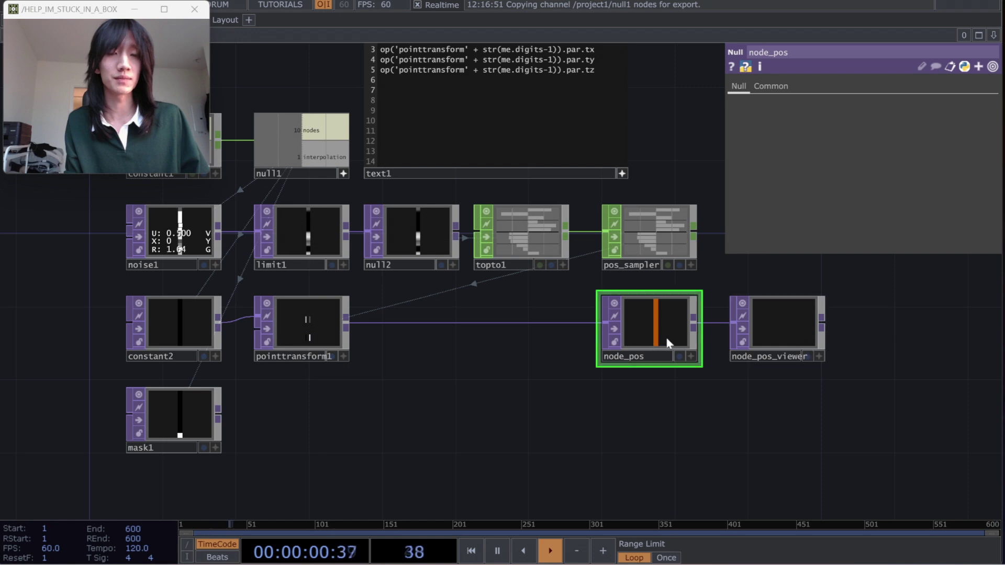
Activate node_pos_viewer's viewer and orbit its 3D view to an angled perspective.
click(819, 357)
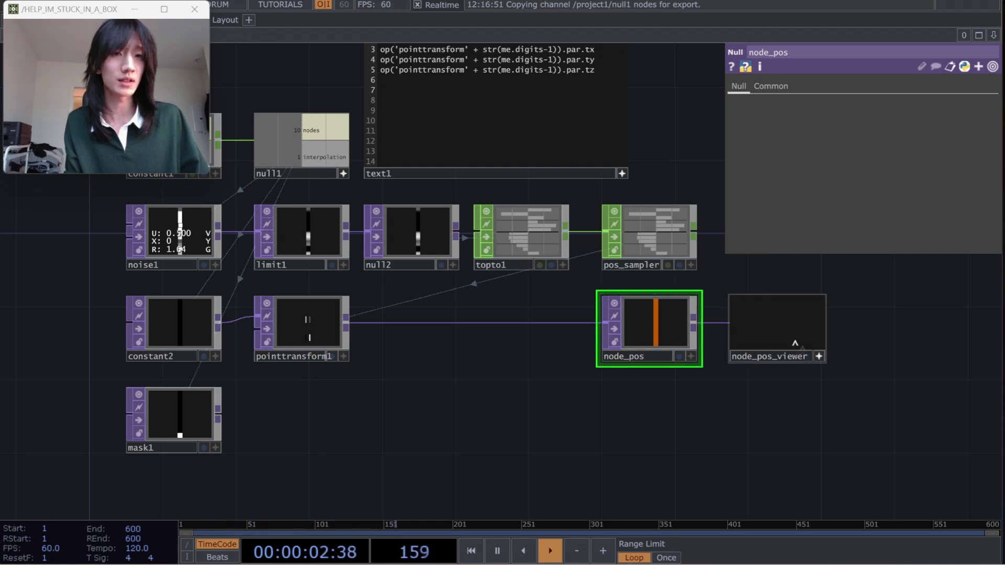
right_click(780, 341)
click(776, 343)
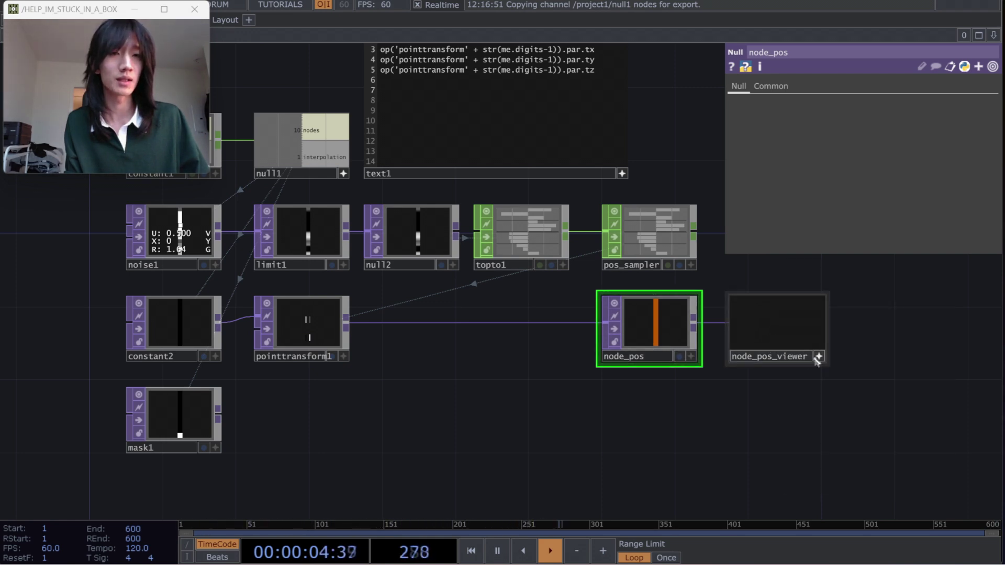
scroll(657, 367, up, 2)
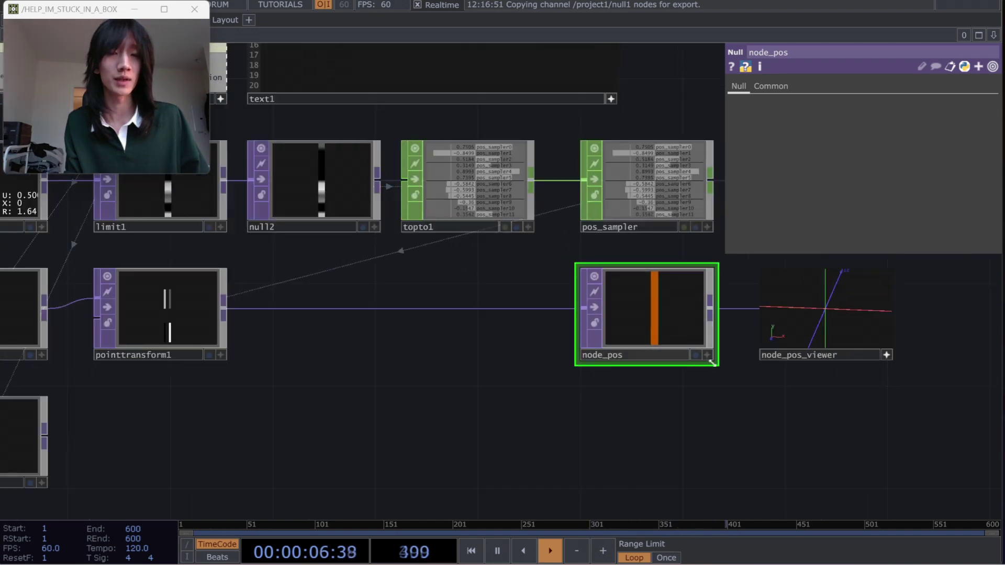
Read the pixel position and colour values of the column in node_pos's viewer.
mouse_move(649, 336)
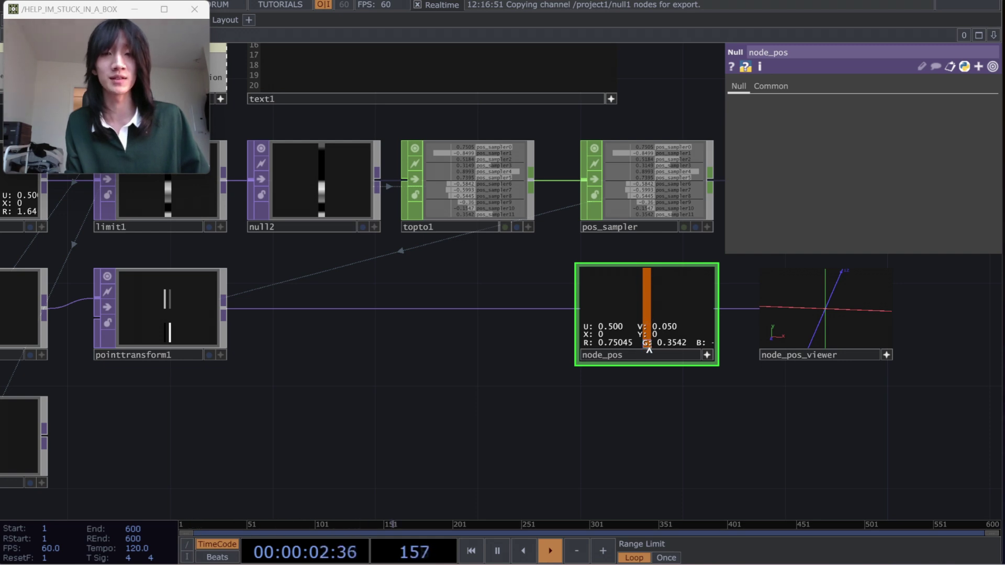
click(709, 358)
drag(502, 420, 559, 416)
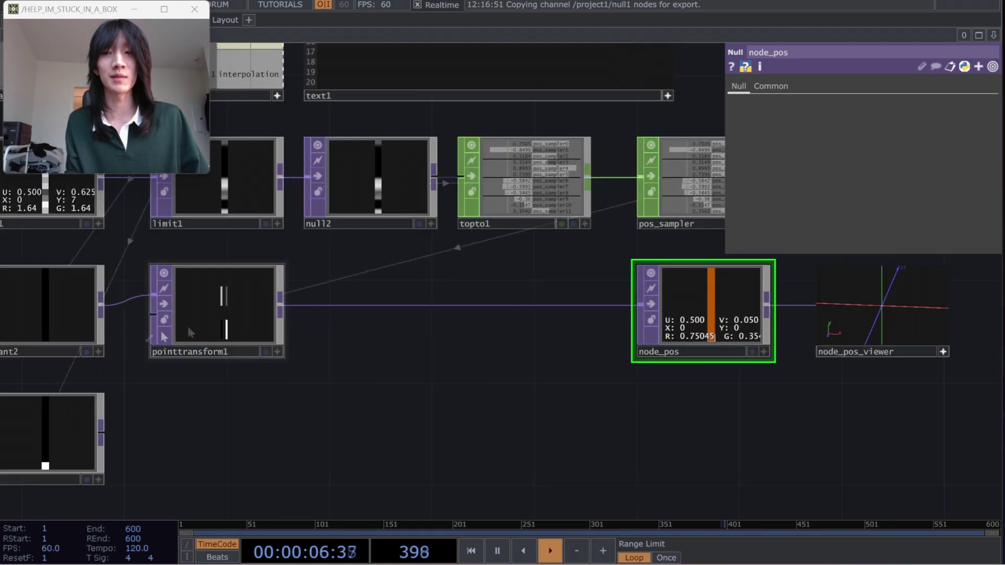
drag(746, 408, 653, 428)
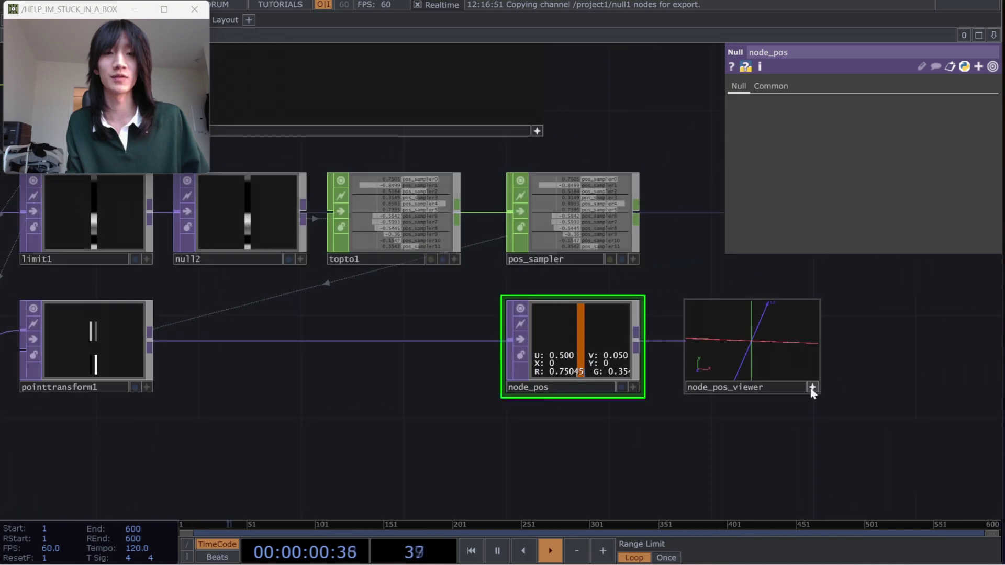
Deactivate node_pos_viewer's viewer and move node_pos and node_pos_viewer further right, past pos_sampler.
click(812, 389)
right_drag(766, 427, 567, 332)
drag(567, 331, 736, 336)
drag(590, 416, 638, 406)
scroll(628, 409, down, 3)
drag(481, 428, 575, 420)
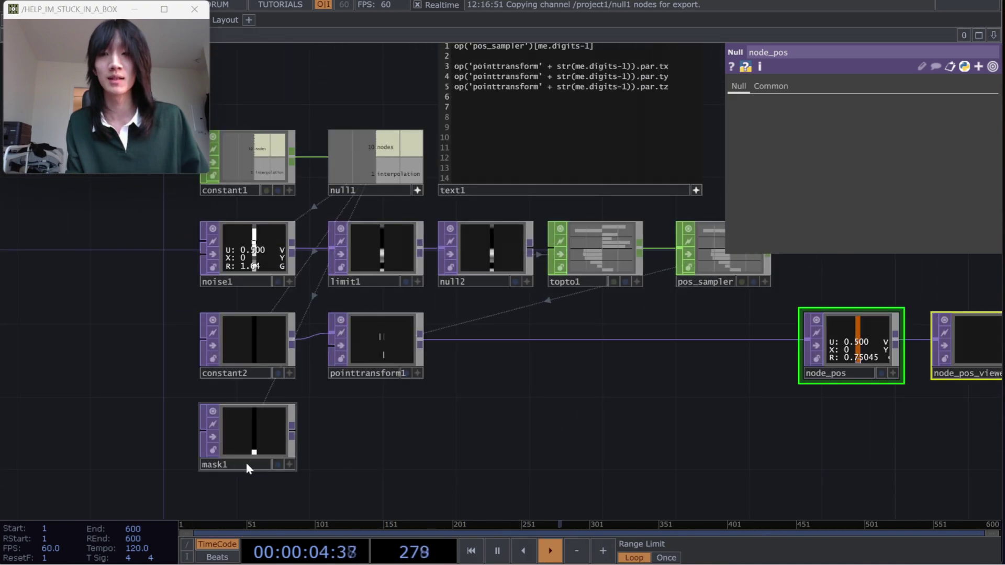
Connect mask1's output to the Weights input of pointtransform1.
scroll(246, 462, up, 3)
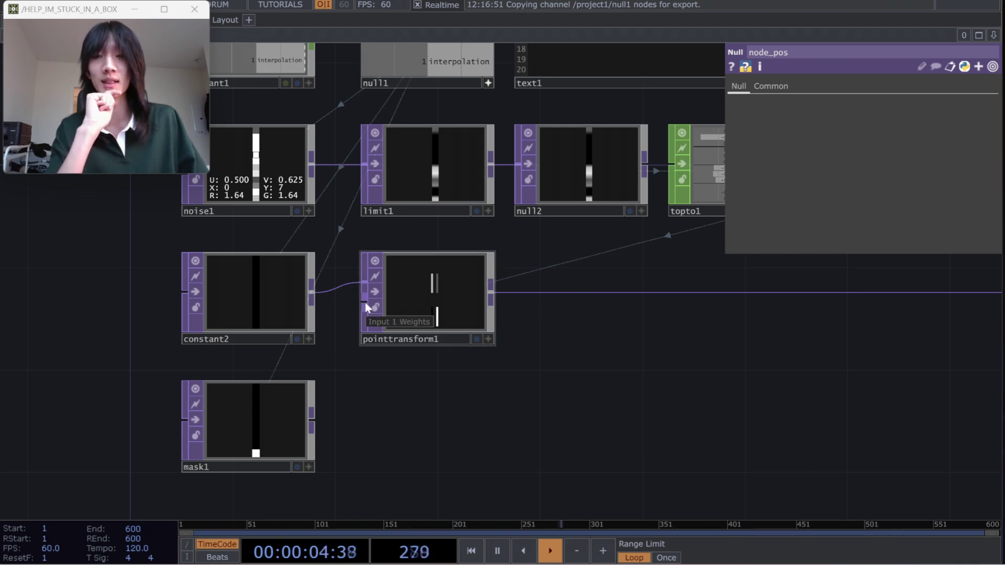
drag(382, 443, 419, 431)
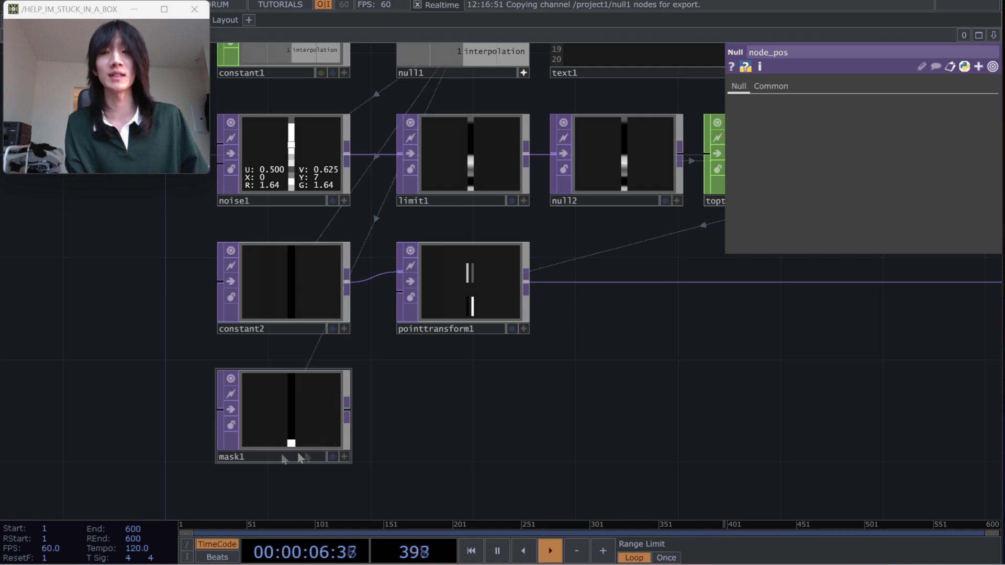
click(466, 308)
drag(346, 403, 393, 301)
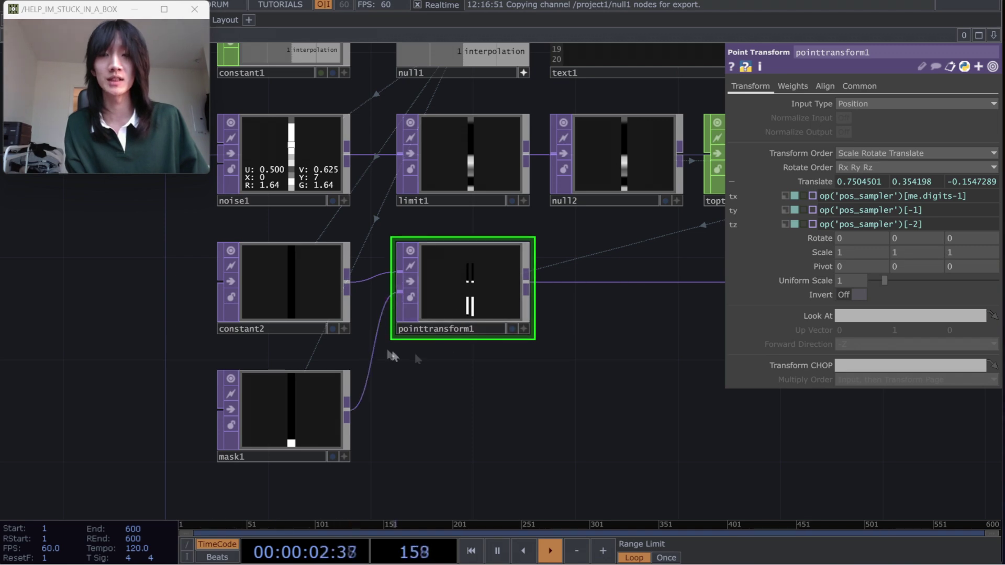
Examine how the mask1 weighting affects the output in node_pos and node_pos_viewer.
drag(498, 428, 234, 442)
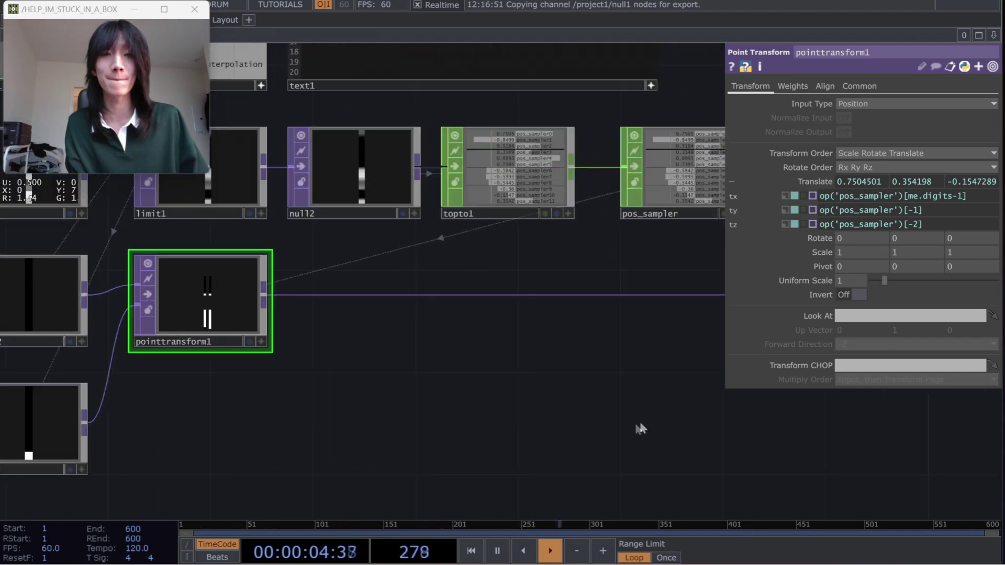
drag(641, 428, 375, 434)
scroll(376, 434, down, 3)
scroll(600, 405, up, 5)
scroll(573, 405, down, 2)
scroll(512, 363, up, 2)
scroll(511, 361, up, 2)
drag(38, 437, 536, 401)
scroll(451, 420, down, 3)
drag(274, 442, 529, 344)
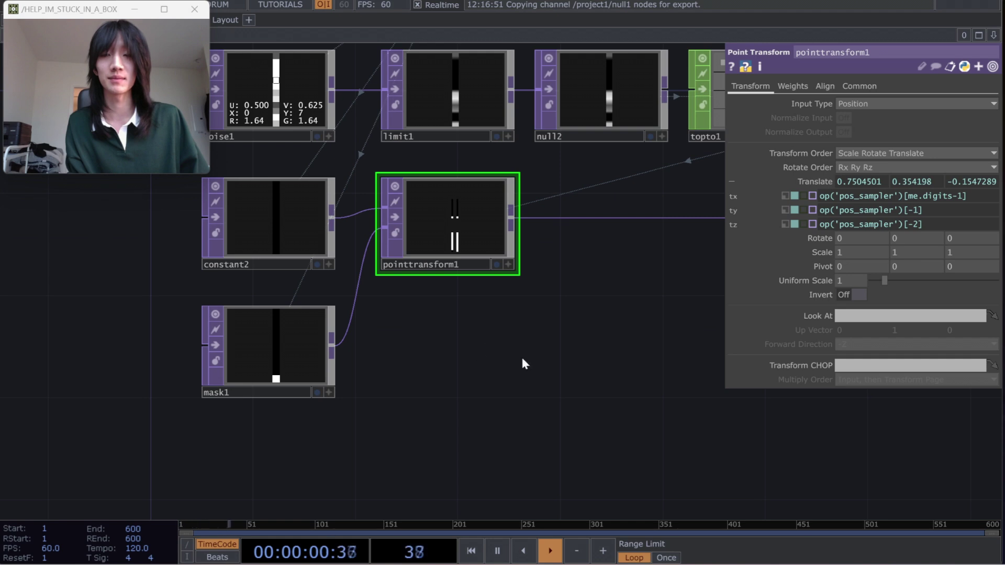
Set the second Center value of mask1's rectangle to the expression me.digits - 1.
click(284, 353)
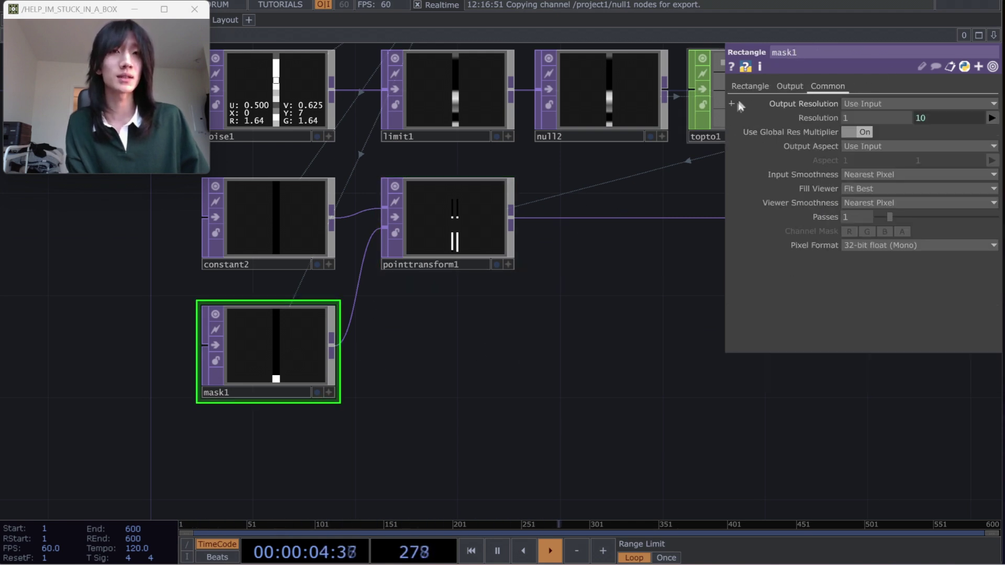
click(749, 85)
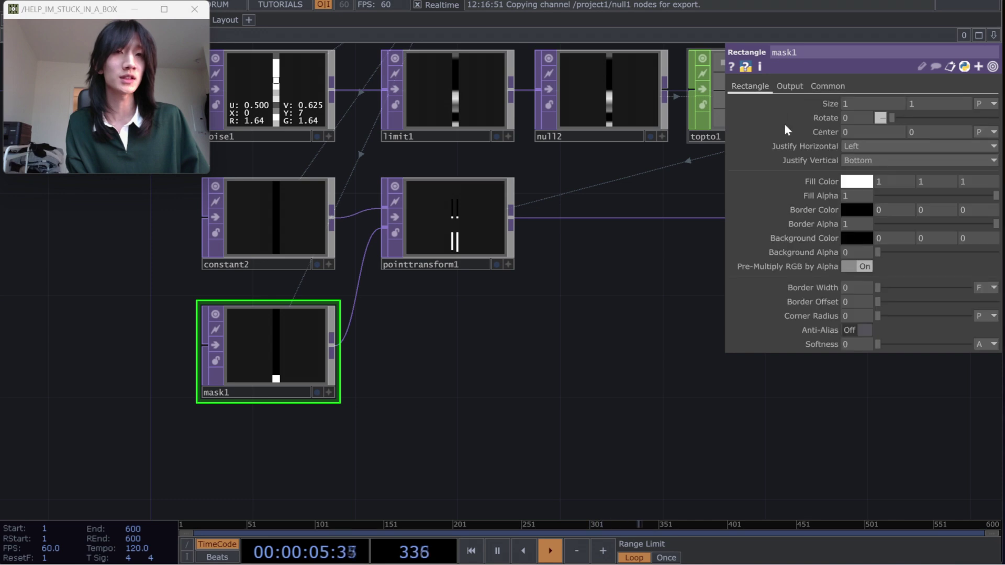
click(950, 134)
text(me.digits)
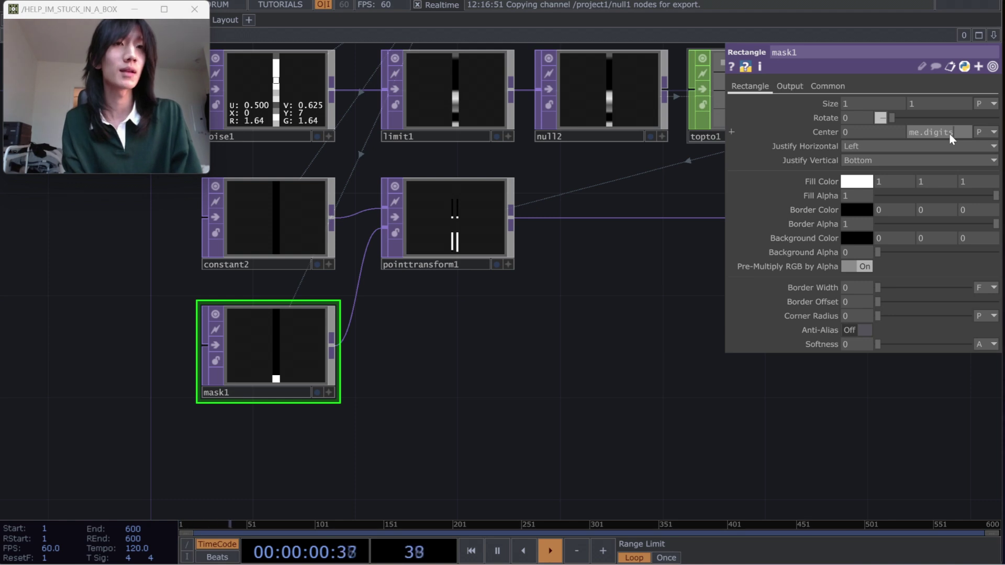
text( - 1)
key(Return)
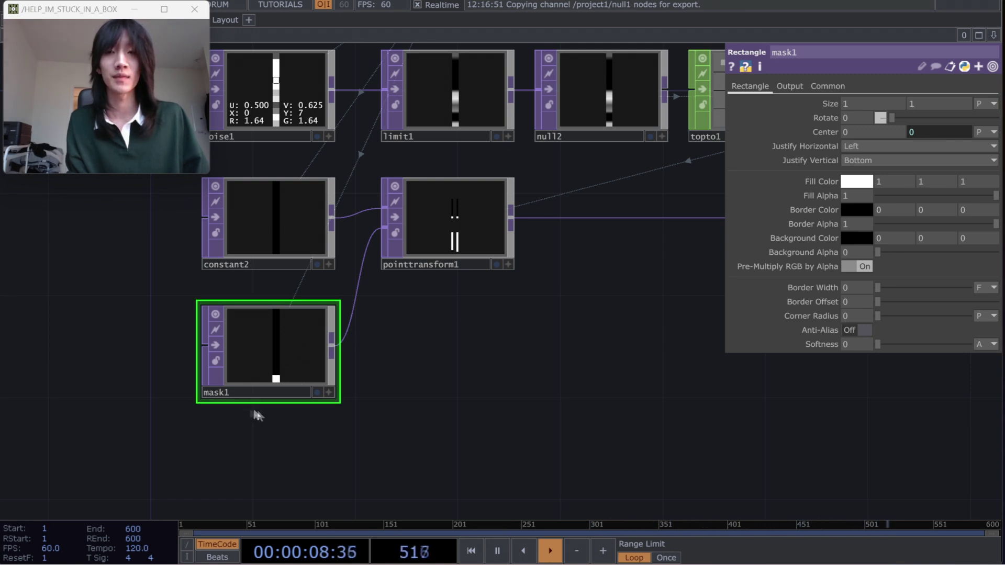
Duplicate mask1 and place the copy directly below it.
key(ctrl+c)
key(ctrl+v)
drag(567, 363, 573, 356)
drag(334, 396, 257, 448)
drag(376, 453, 382, 403)
drag(287, 424, 287, 450)
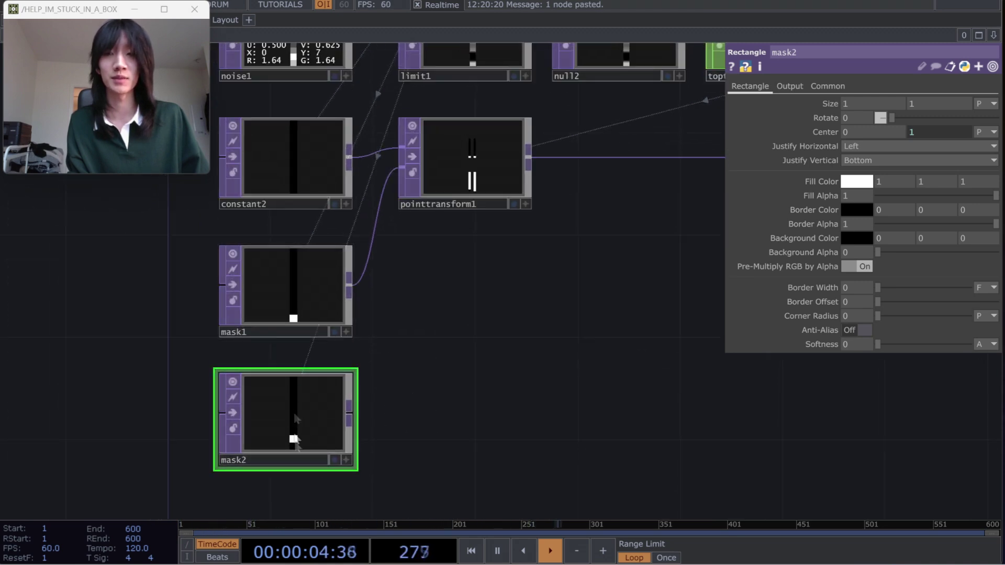
drag(587, 266, 528, 349)
drag(595, 343, 495, 346)
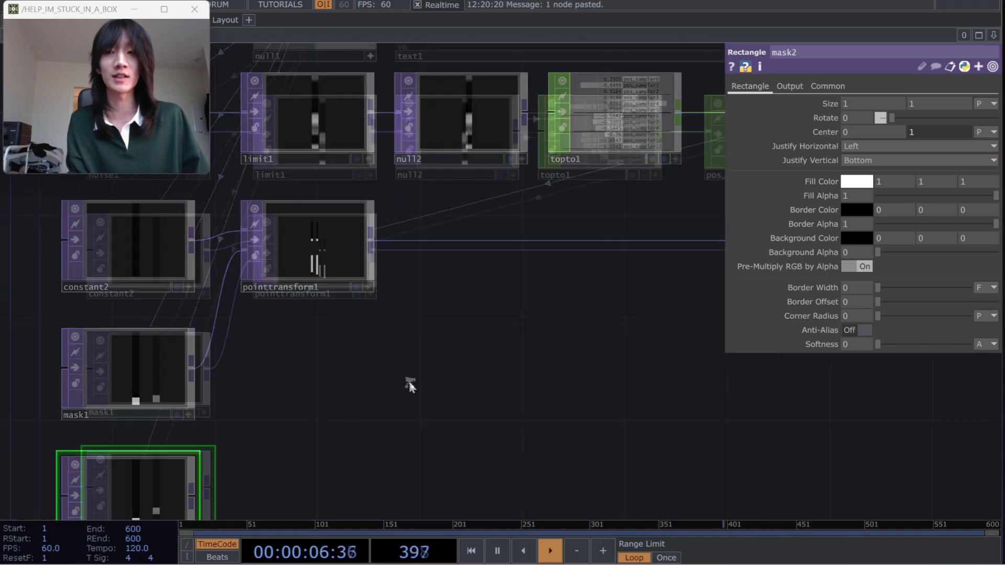
scroll(407, 381, down, 3)
drag(499, 401, 367, 384)
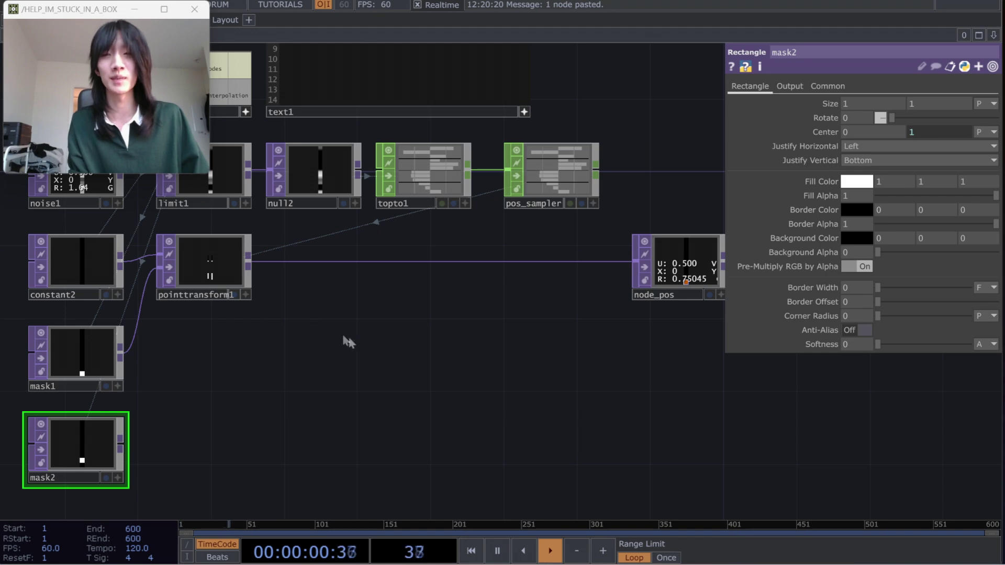
Move node_pos and node_pos_viewer farther right to make room after pointtransform1.
drag(547, 364, 346, 384)
right_drag(475, 187, 684, 311)
drag(480, 304, 671, 305)
drag(90, 345, 296, 336)
Insert a second Point Transform TOP on the wire between pointtransform1 and node_pos.
right_click(319, 271)
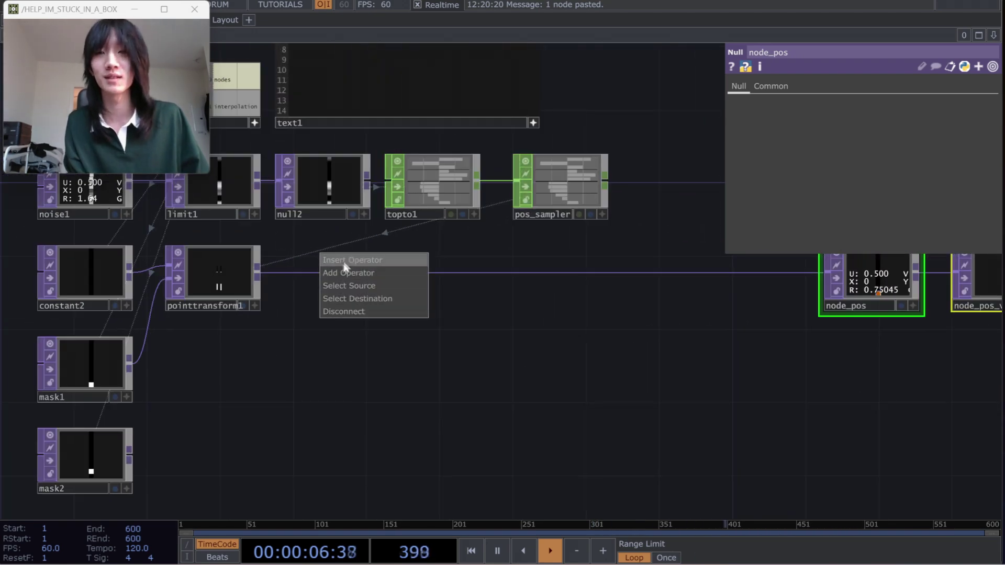
click(344, 264)
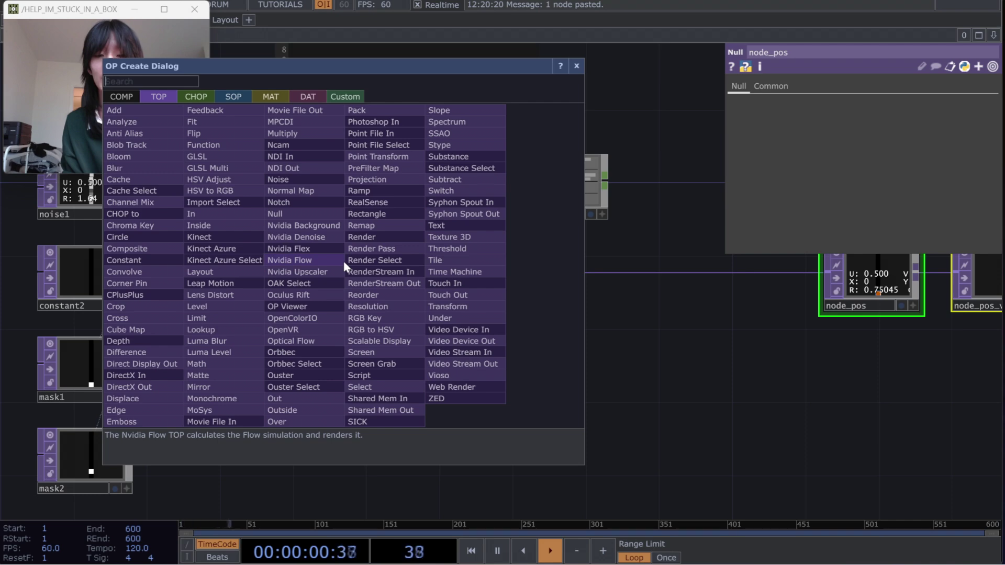
text(point t)
key(Return)
drag(344, 263, 327, 283)
Set pointtransform2's Translate X to the expression op('pos_sampler')[me.digits-1], copied from text1.
drag(496, 379, 527, 462)
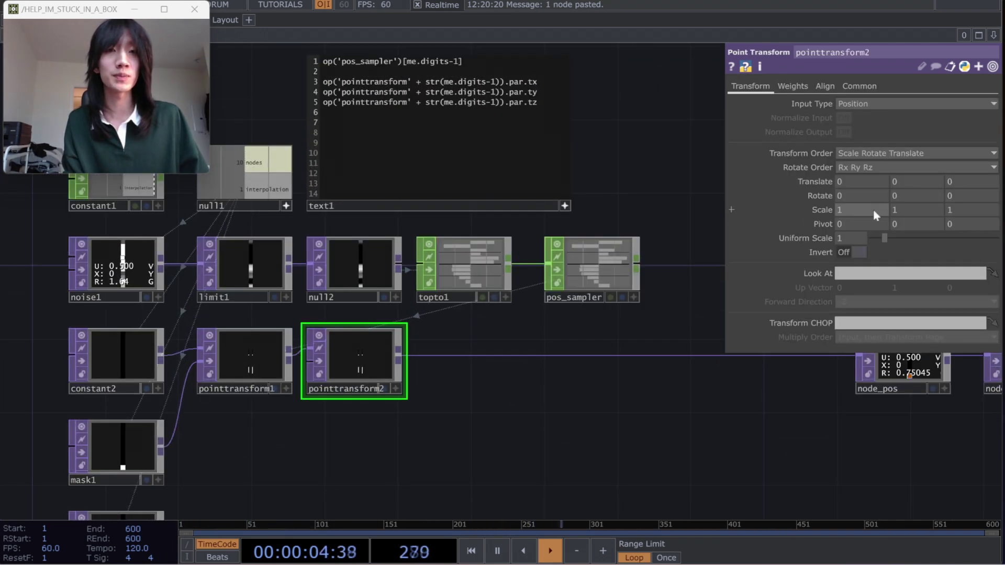
click(819, 184)
drag(663, 206, 650, 309)
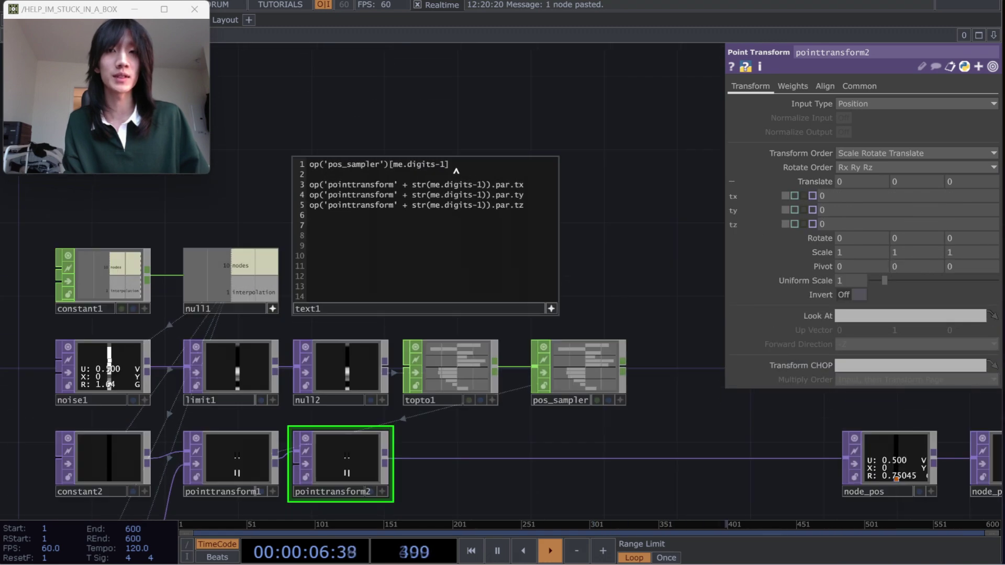
drag(461, 166, 304, 168)
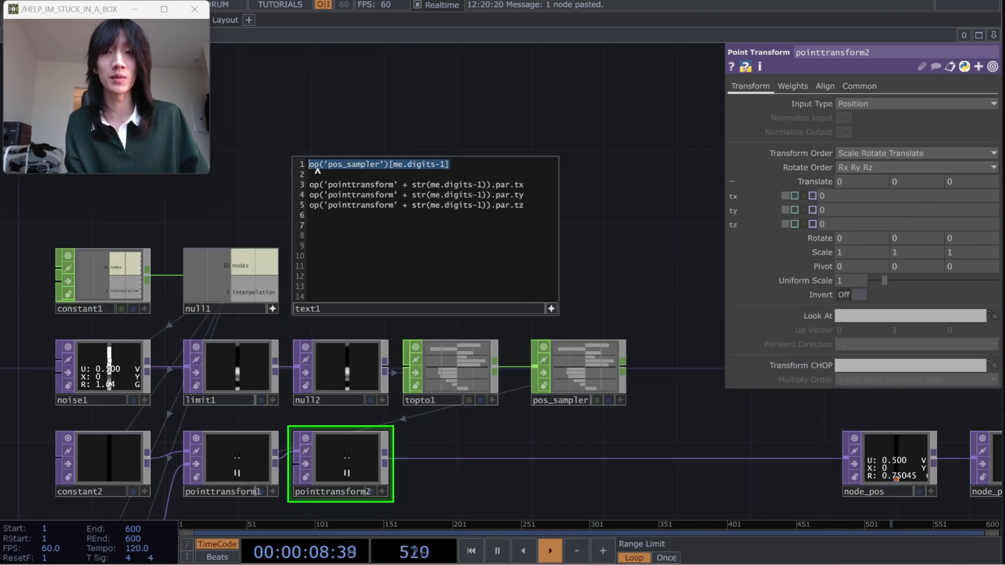
drag(861, 182, 786, 187)
key(ctrl+v)
key(Return)
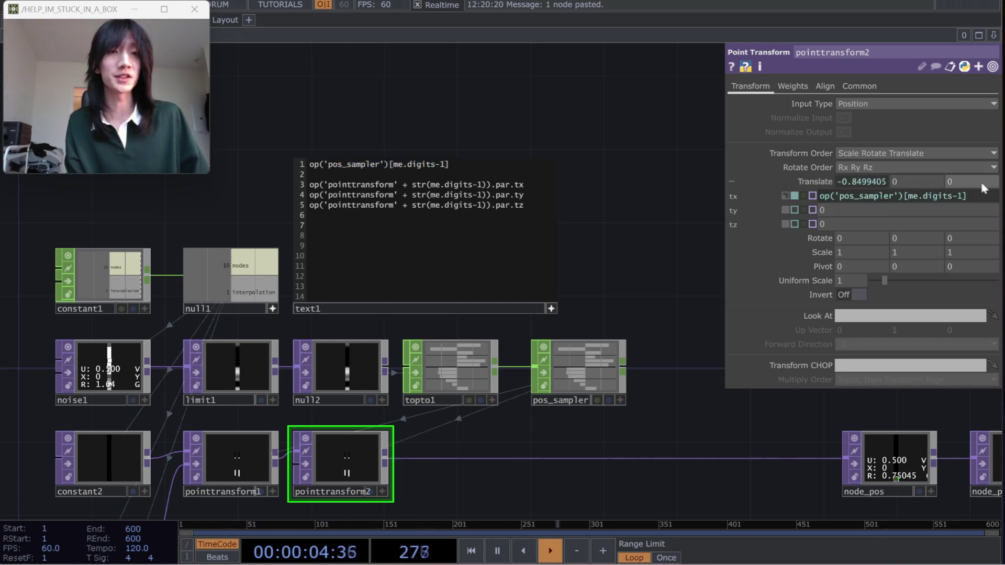
Set pointtransform2's Translate Y and Z to the text1 expressions op('pointtransform' + str(me.digits-1)).par.ty and op('pointtransform' + str(me.digits-1)).par.tz.
drag(532, 198, 302, 199)
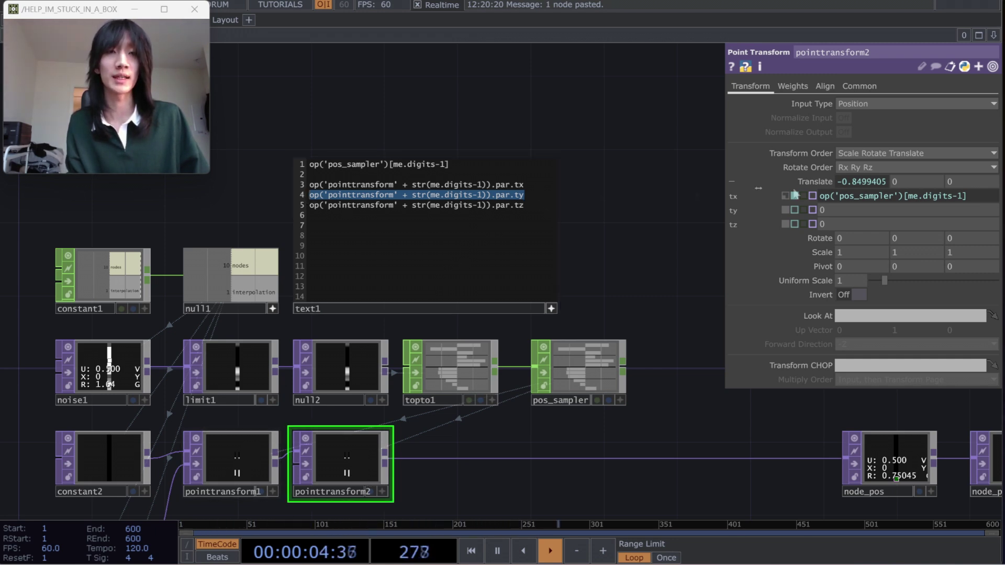
drag(893, 215, 892, 212)
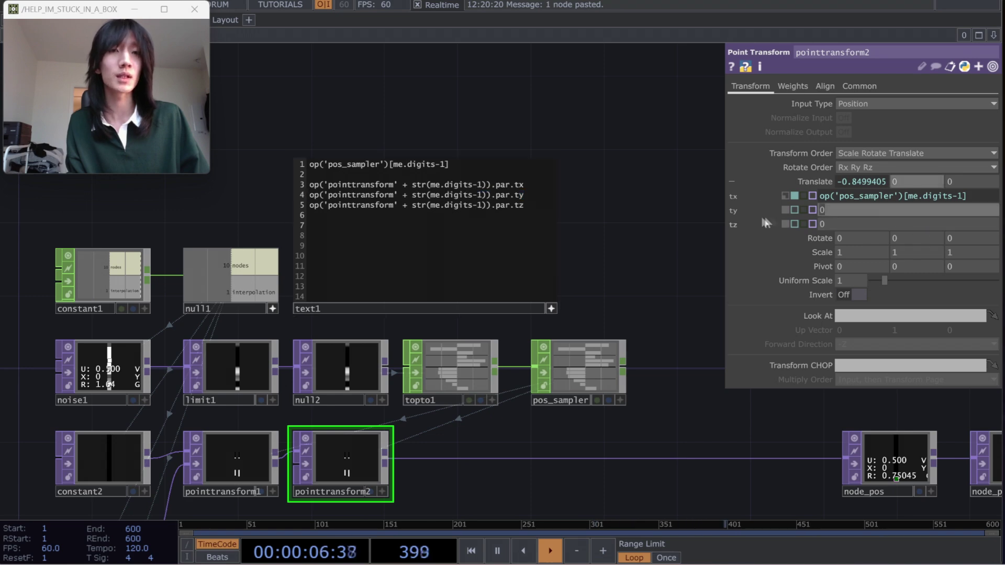
drag(647, 233, 652, 185)
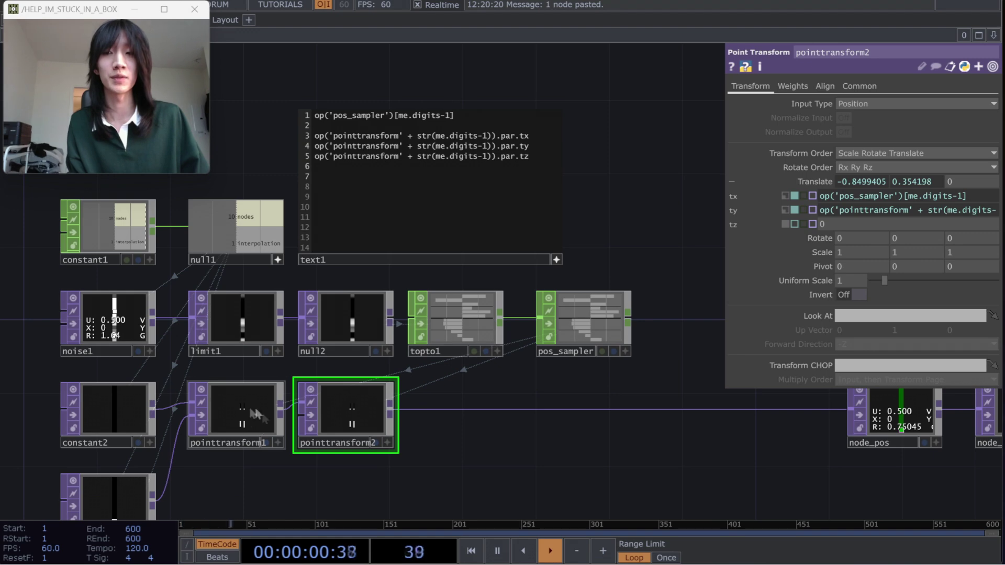
click(473, 166)
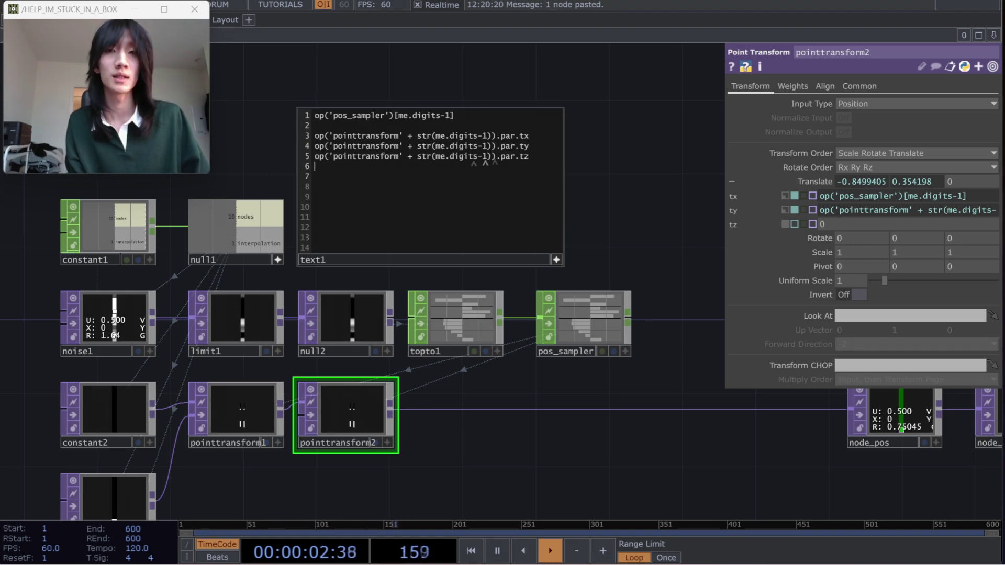
drag(526, 159, 309, 158)
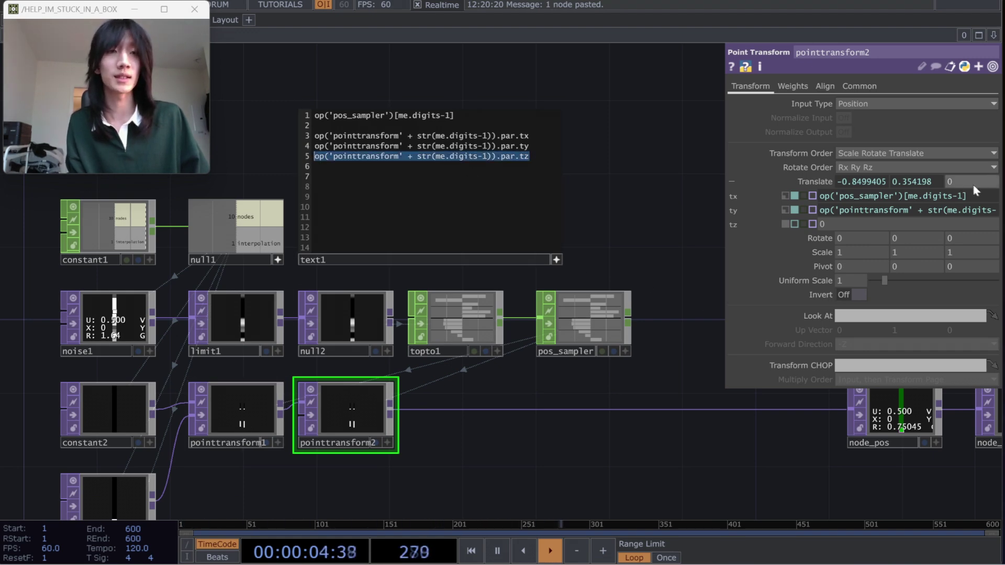
click(939, 225)
drag(938, 224, 835, 229)
key(ctrl+v)
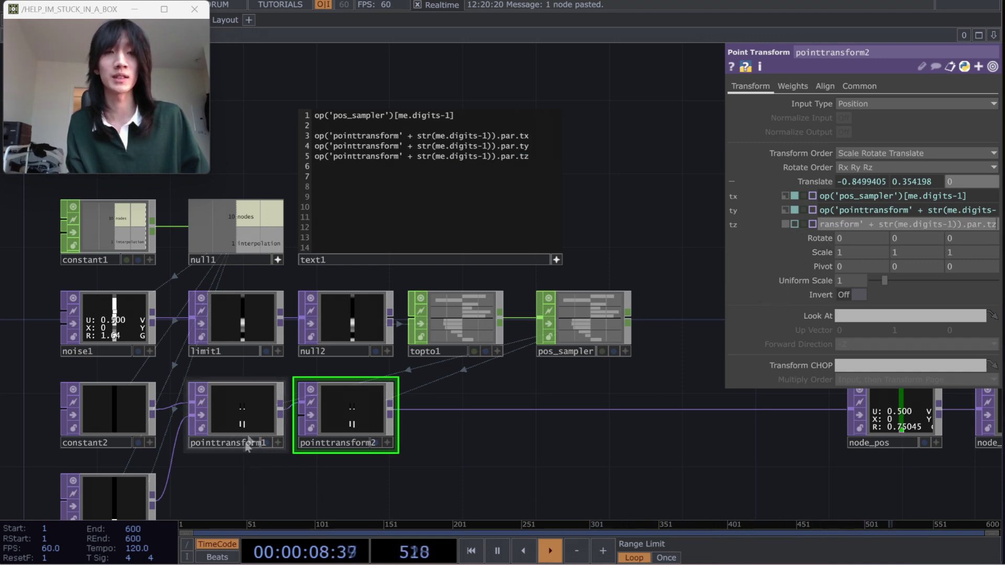
click(484, 465)
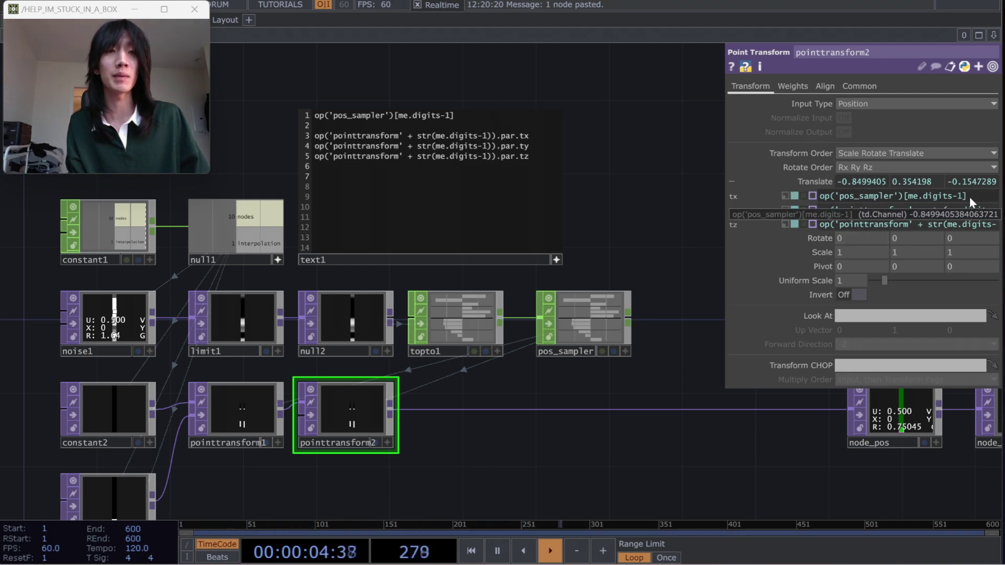
Color the pointtransform2 node red.
drag(531, 424, 524, 373)
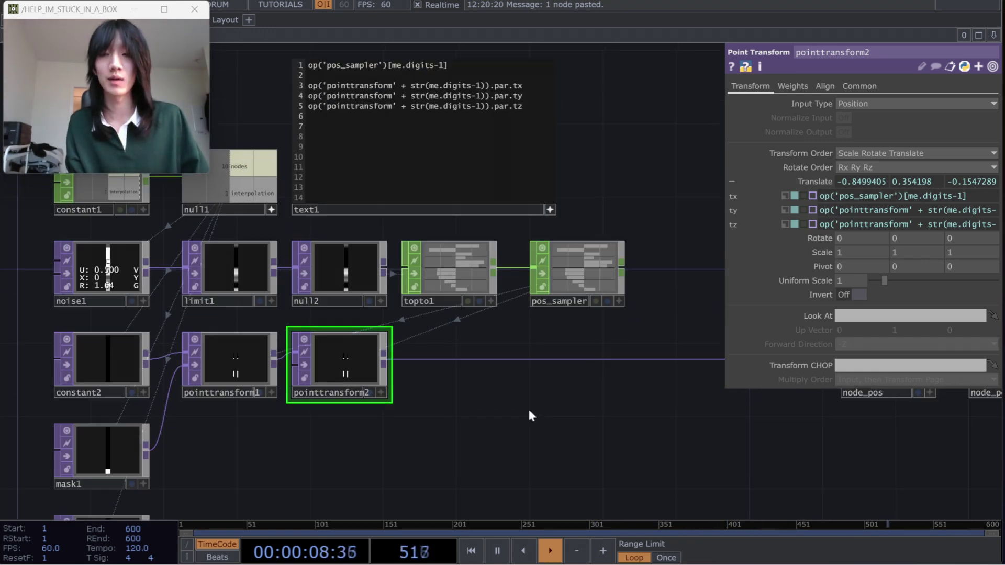
key(c)
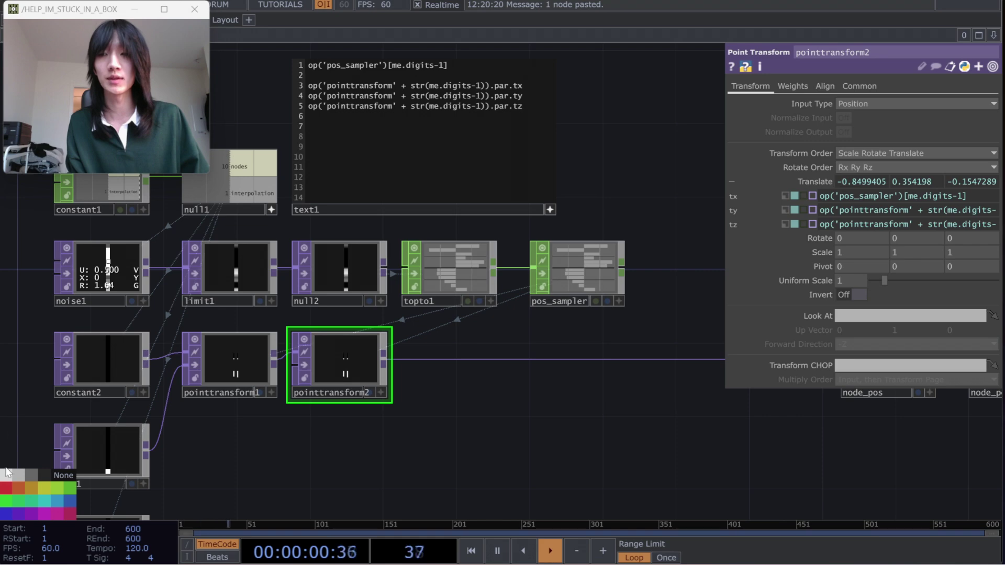
click(8, 492)
Insert a Point Transform TOP between pointtransform2 and node_pos, aligned with the row.
drag(427, 451, 366, 441)
right_click(393, 329)
click(418, 332)
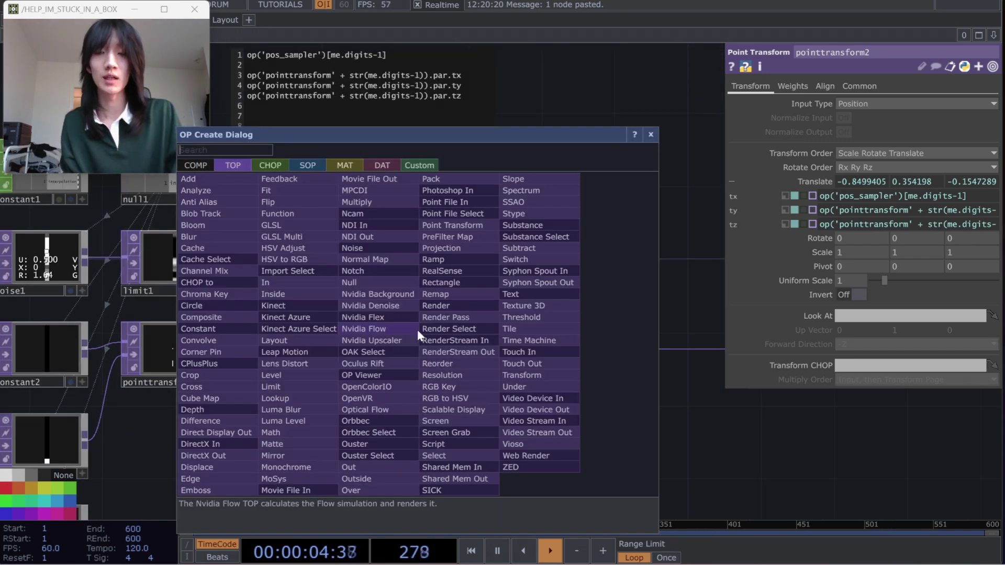
text(pointt)
key(Return)
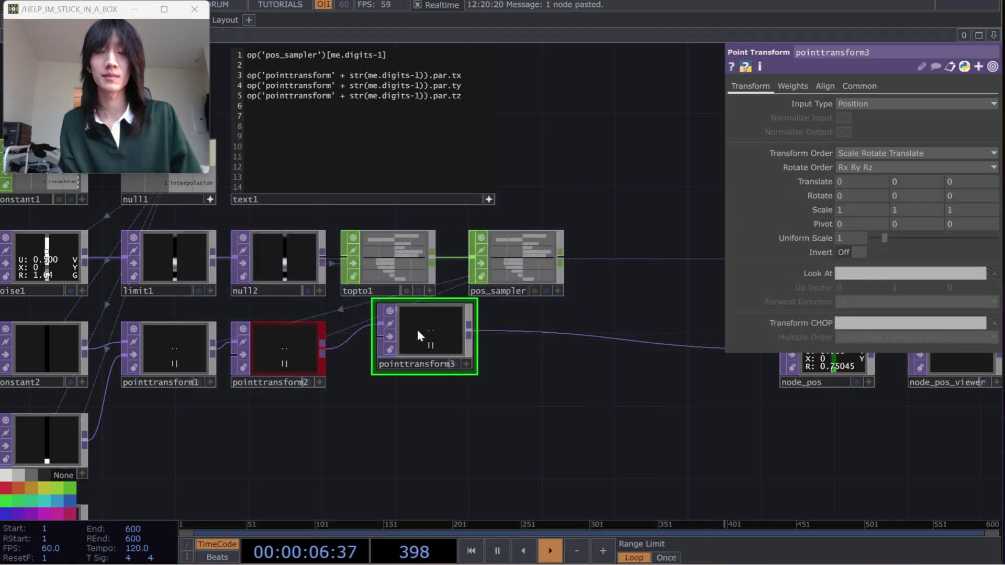
drag(410, 340, 387, 357)
Set pointtransform3's Translate Y to the expression op('pos_sampler')[me.digits-1] from text1.
drag(427, 401, 427, 343)
mouse_move(587, 362)
mouse_down()
mouse_move(553, 374)
mouse_move(586, 334)
mouse_move(593, 362)
mouse_up()
drag(583, 140, 562, 198)
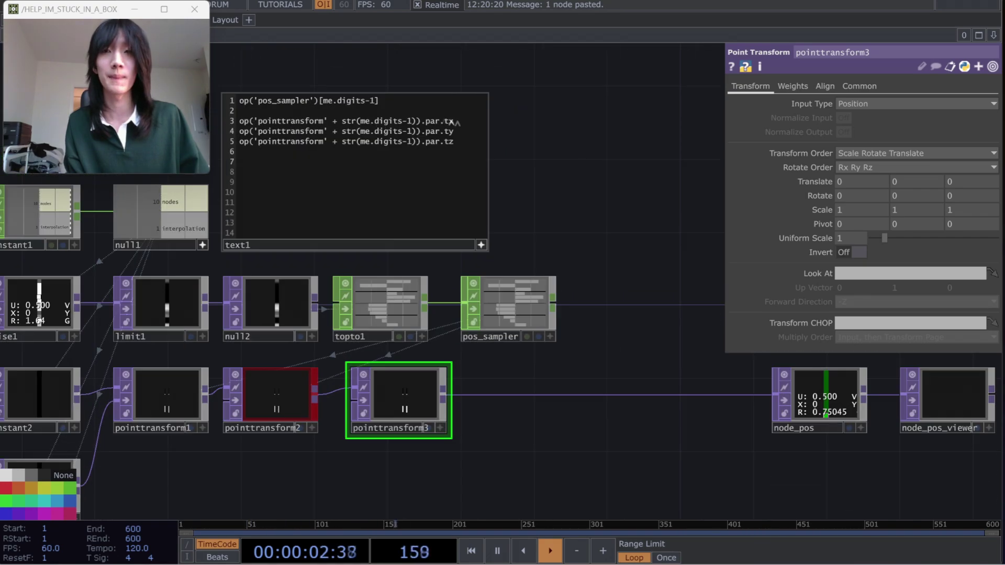
drag(381, 100, 239, 101)
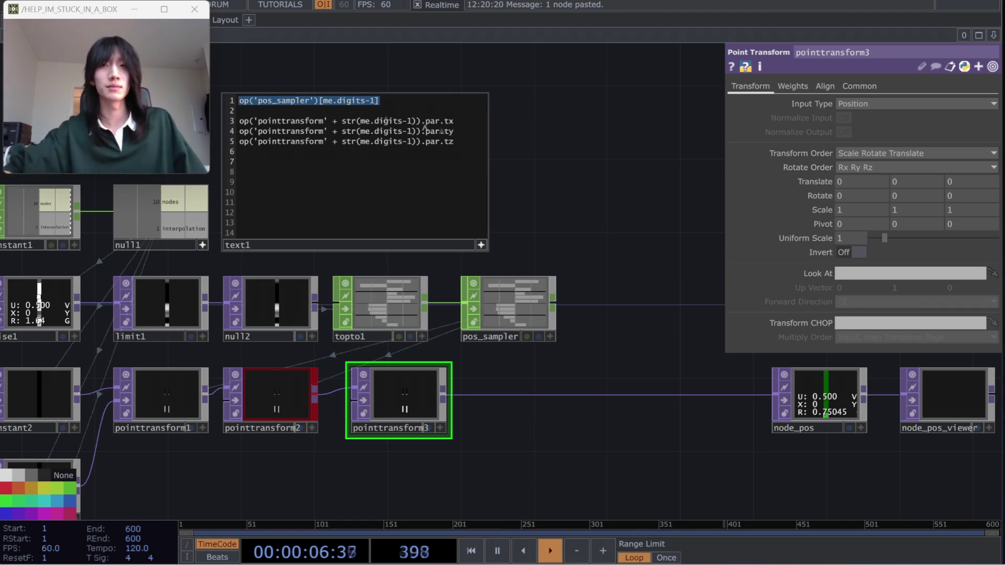
click(925, 182)
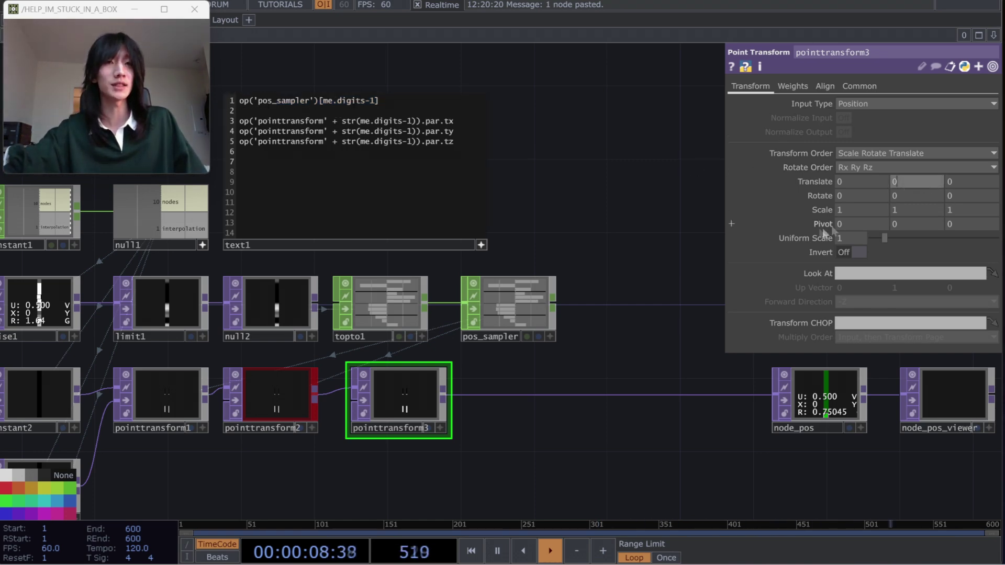
key(ctrl+v)
key(Return)
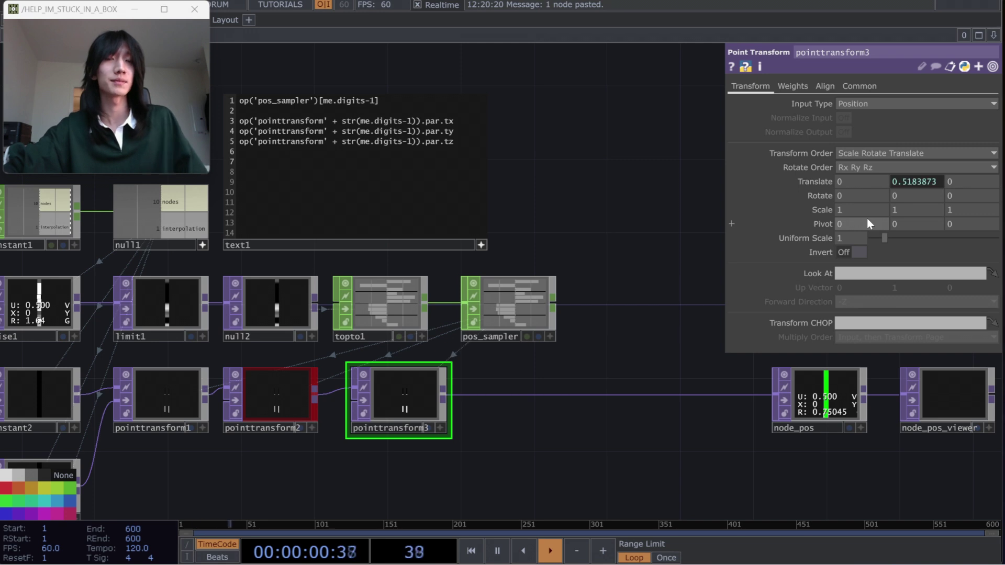
Set pointtransform3's Translate X and Z to the text1 expressions op('pointtransform' + str(me.digits-1)).par.tx and op('pointtransform' + str(me.digits-1)).par.tz.
drag(456, 122, 234, 122)
click(864, 182)
key(ctrl+v)
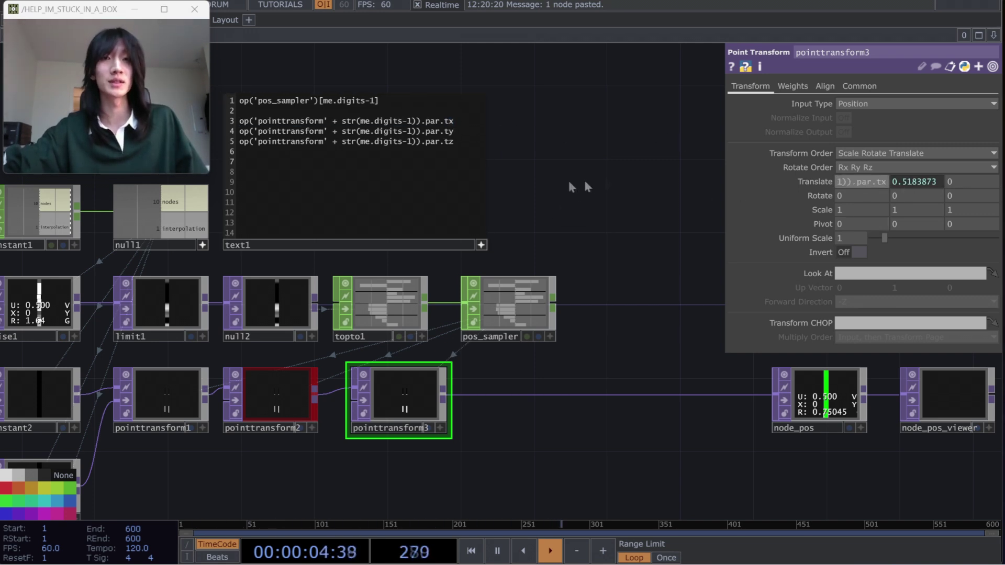
click(449, 166)
drag(455, 141, 212, 142)
click(957, 181)
key(ctrl+v)
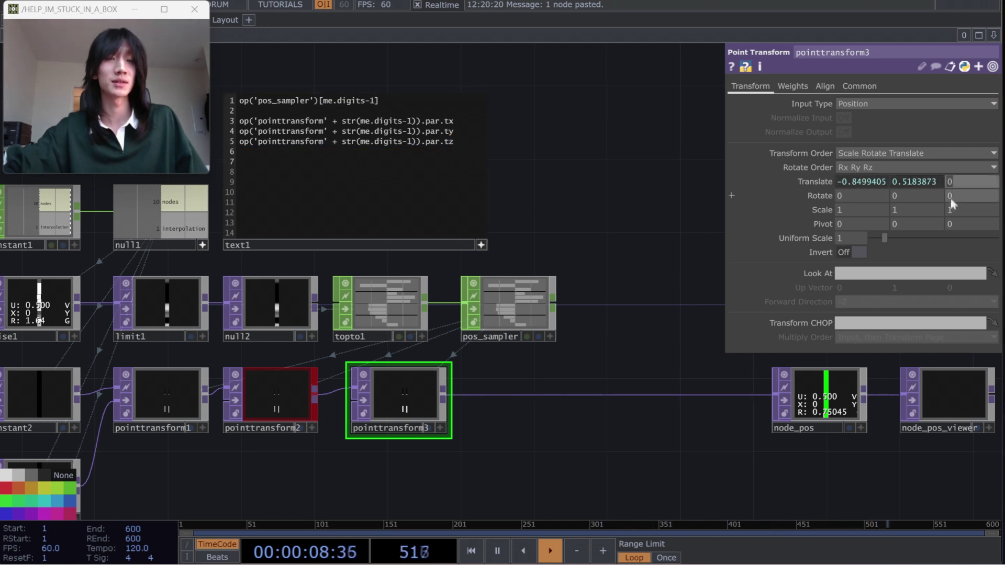
key(Return)
Color pointtransform3 green and insert another Point Transform TOP between it and node_pos.
drag(684, 348, 618, 299)
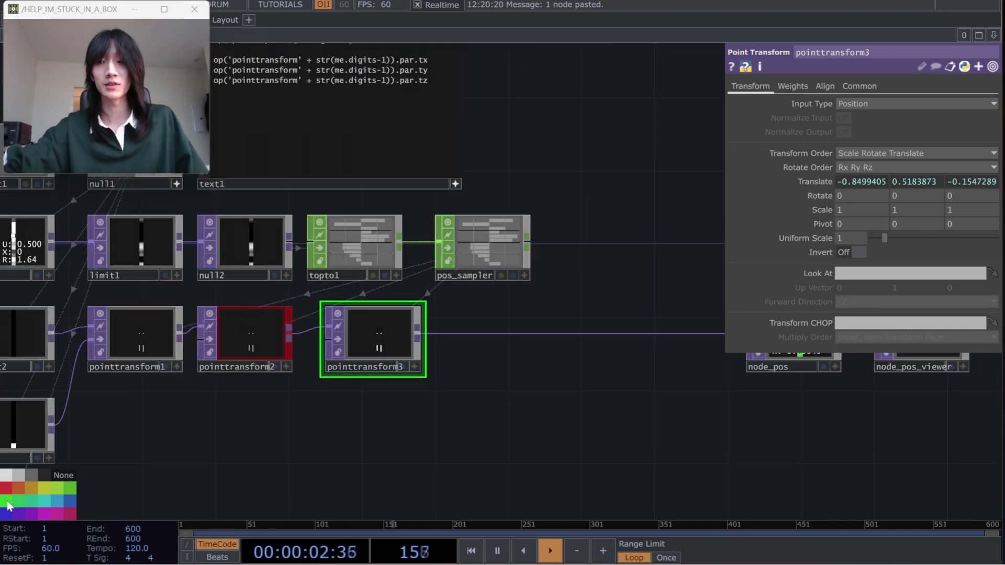
drag(408, 391, 400, 391)
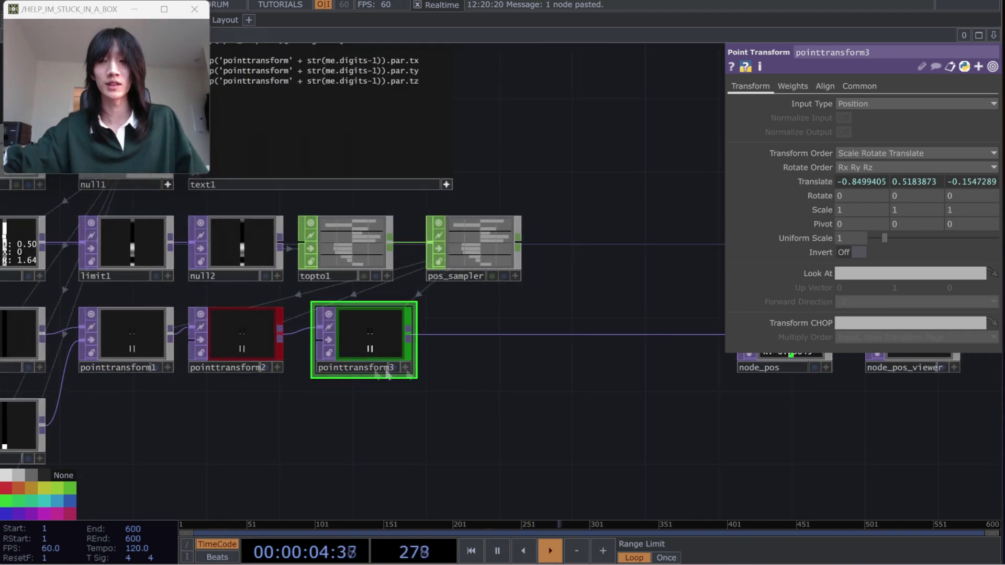
right_click(482, 334)
click(498, 322)
text(poi)
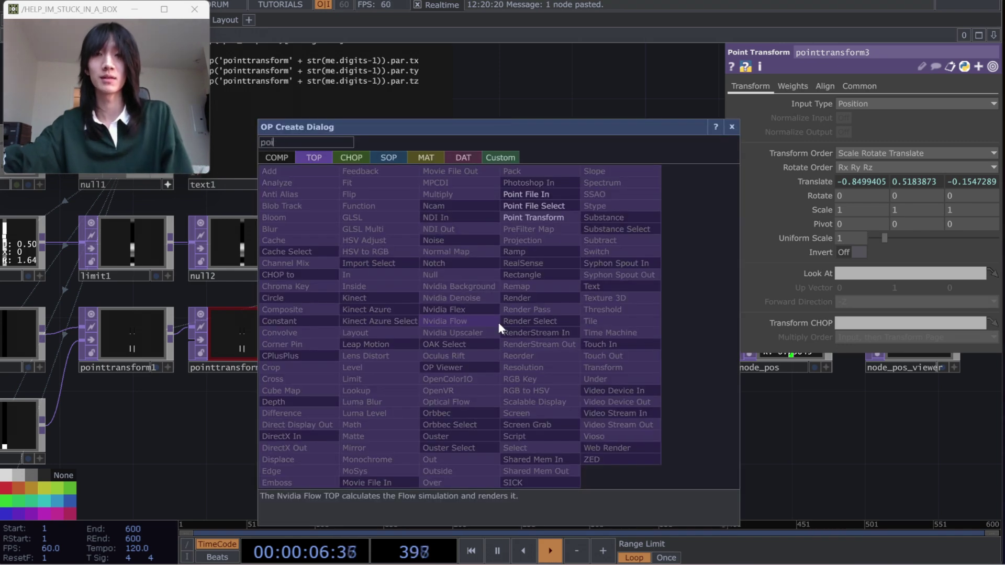
click(533, 217)
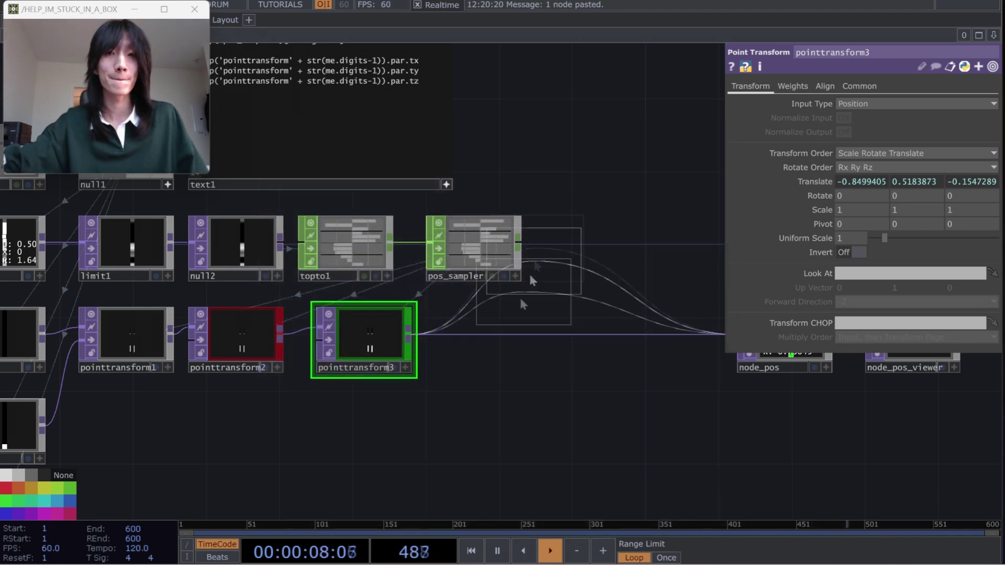
click(487, 341)
Set pointtransform4's Translate Z to the expression op('pos_sampler')[me.digits-1] from text1.
key(h)
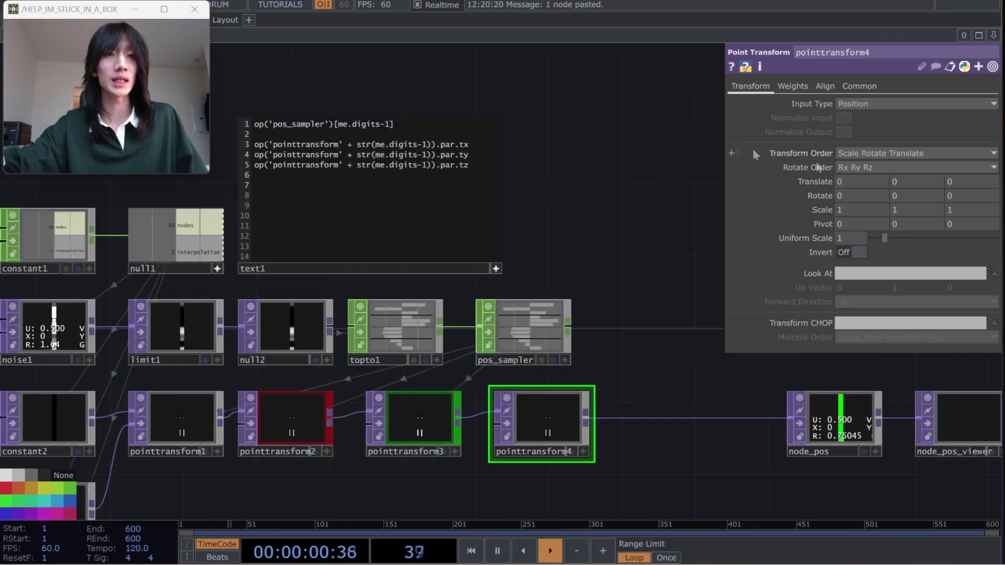
drag(402, 129, 253, 125)
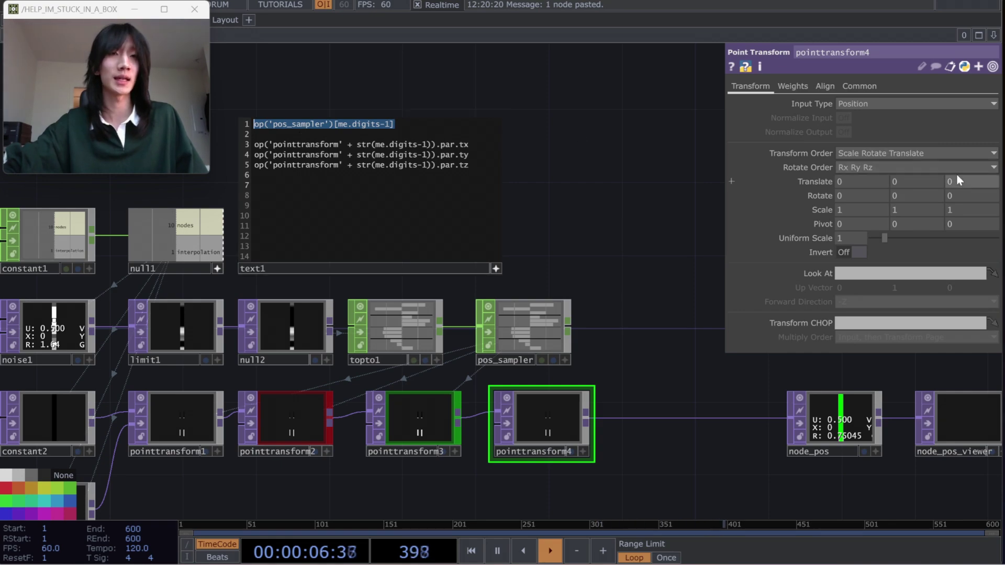
drag(957, 181, 916, 184)
click(672, 263)
Set pointtransform4's Translate X and Y to the text1 expressions op('pointtransform' + str(me.digits-1)).par.tx and op('pointtransform' + str(me.digits-1)).par.ty.
drag(583, 241, 522, 230)
drag(601, 185, 643, 208)
drag(453, 157, 229, 157)
drag(854, 184, 795, 186)
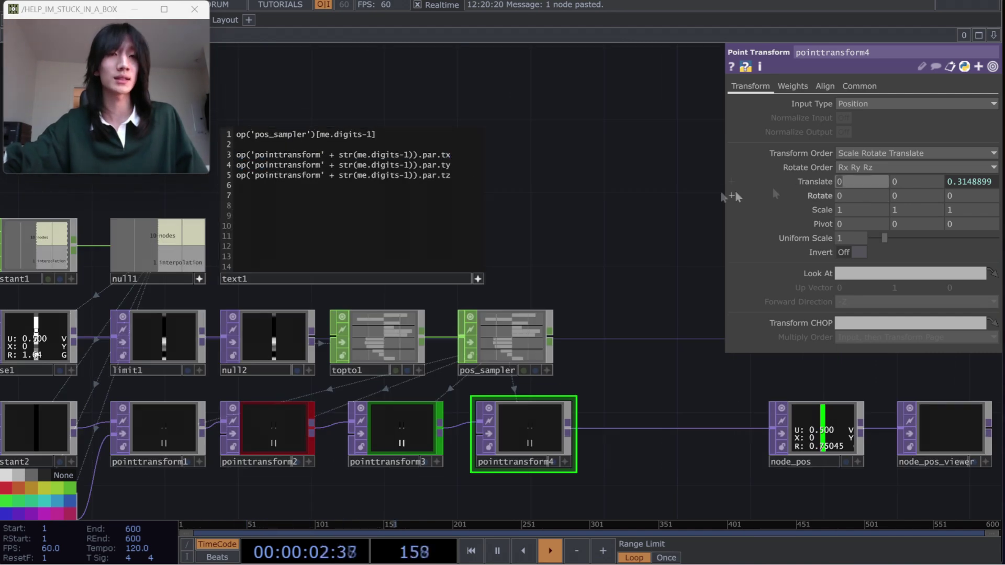
key(Return)
drag(452, 165, 274, 164)
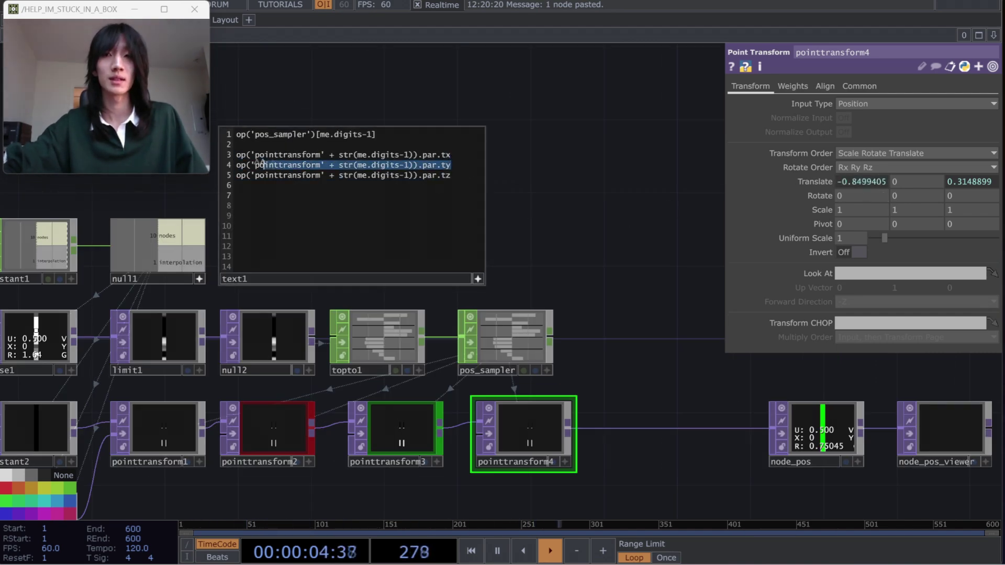
click(891, 184)
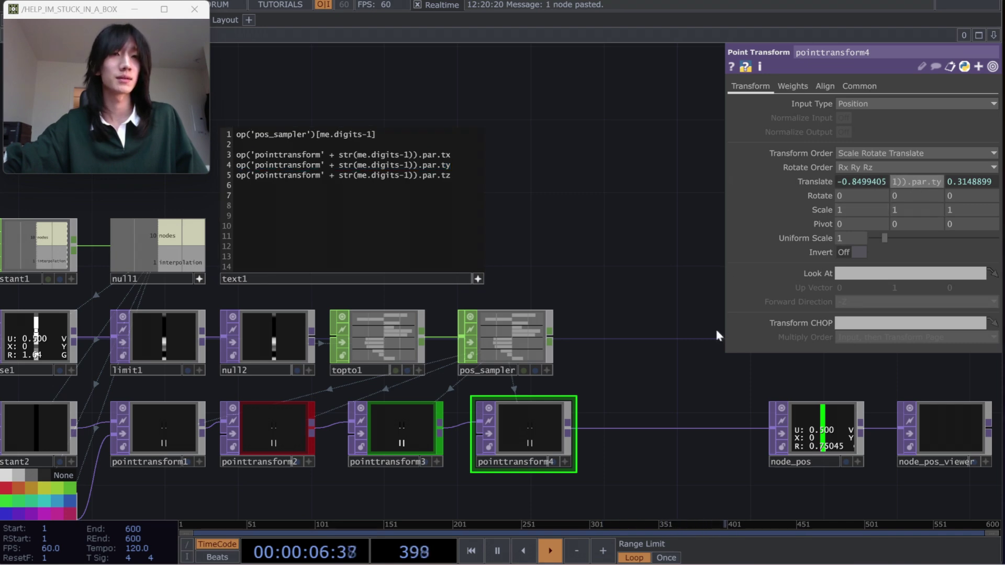
Color pointtransform4 blue and move node_pos and node_pos_viewer farther right.
drag(643, 373, 614, 373)
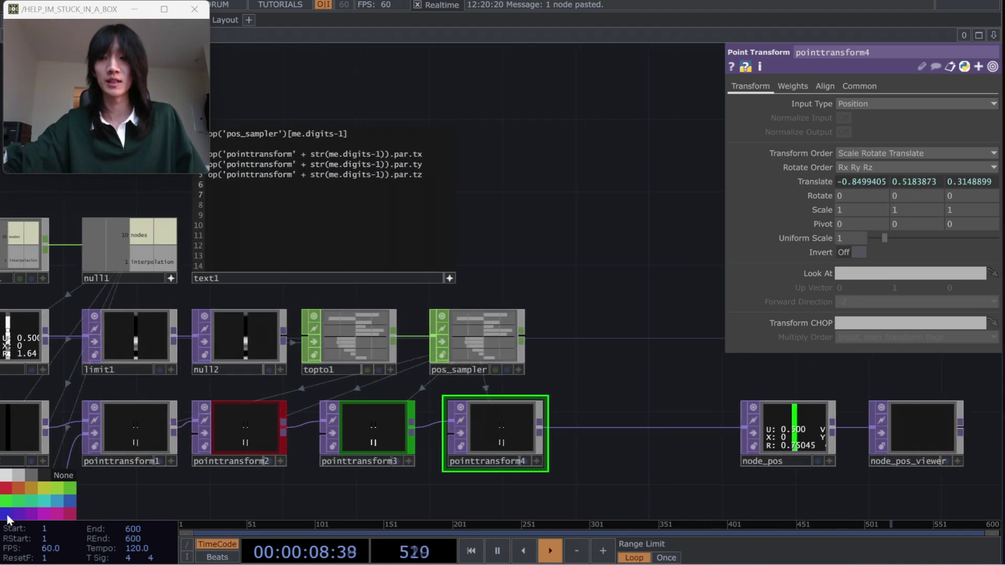
scroll(595, 476, down, 3)
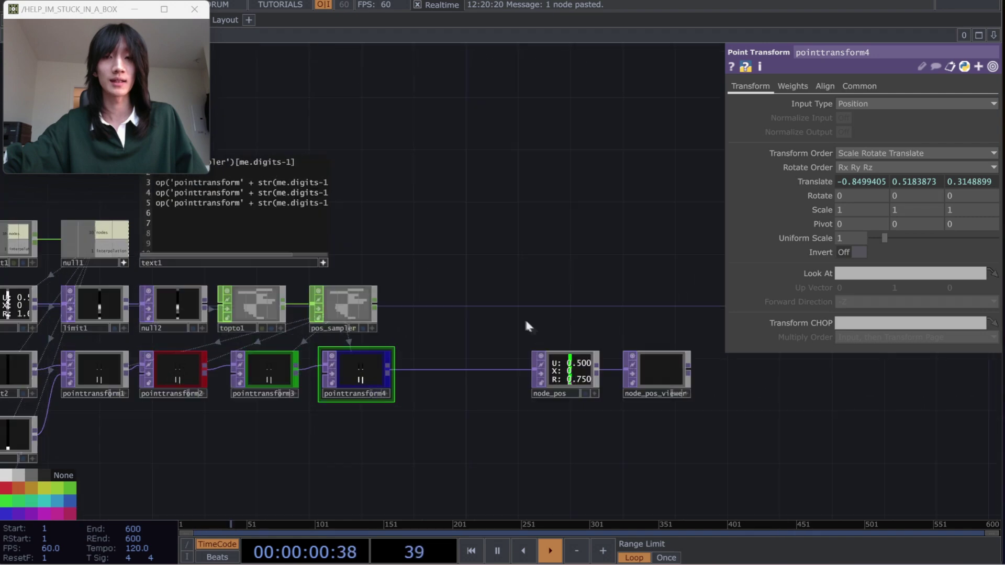
click(566, 367)
drag(566, 367, 800, 369)
drag(243, 422, 372, 423)
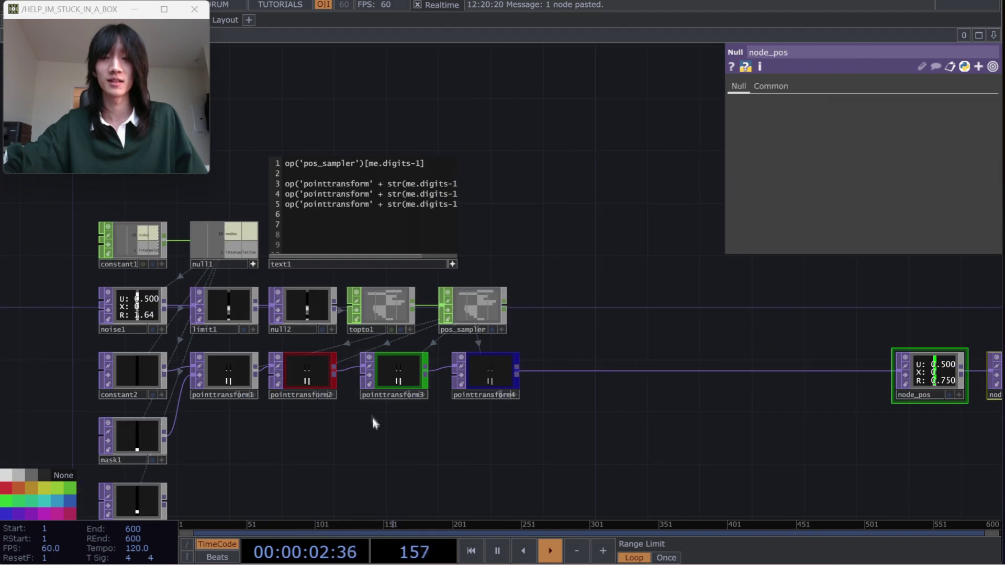
Move pointtransform3 and pointtransform4 closer to pointtransform2 so the Point Transform nodes sit evenly spaced.
drag(393, 385, 380, 385)
drag(487, 386, 461, 385)
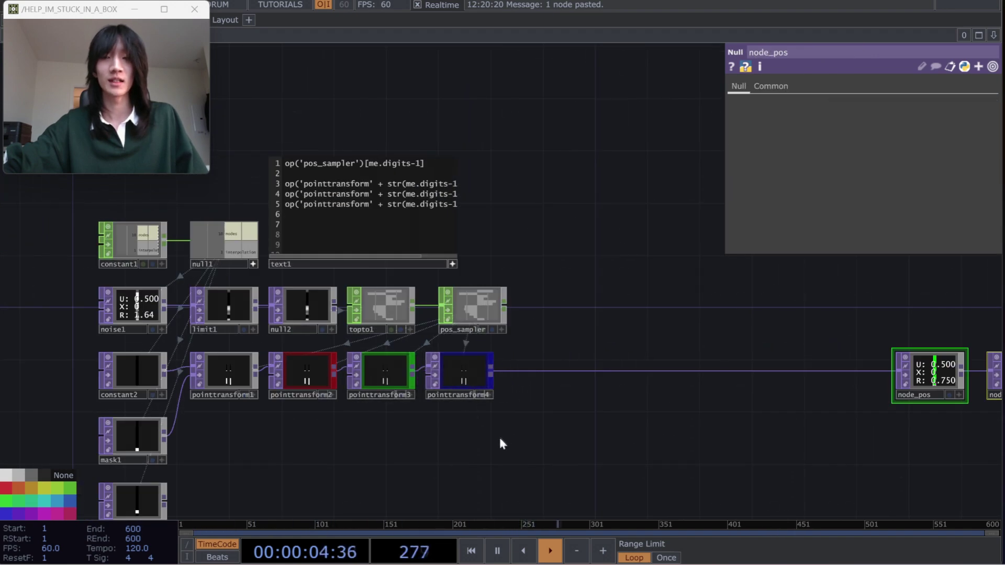
scroll(482, 418, up, 2)
Duplicate the red pointtransform2 and insert the copy in the chain between pointtransform4 and node_pos.
click(222, 343)
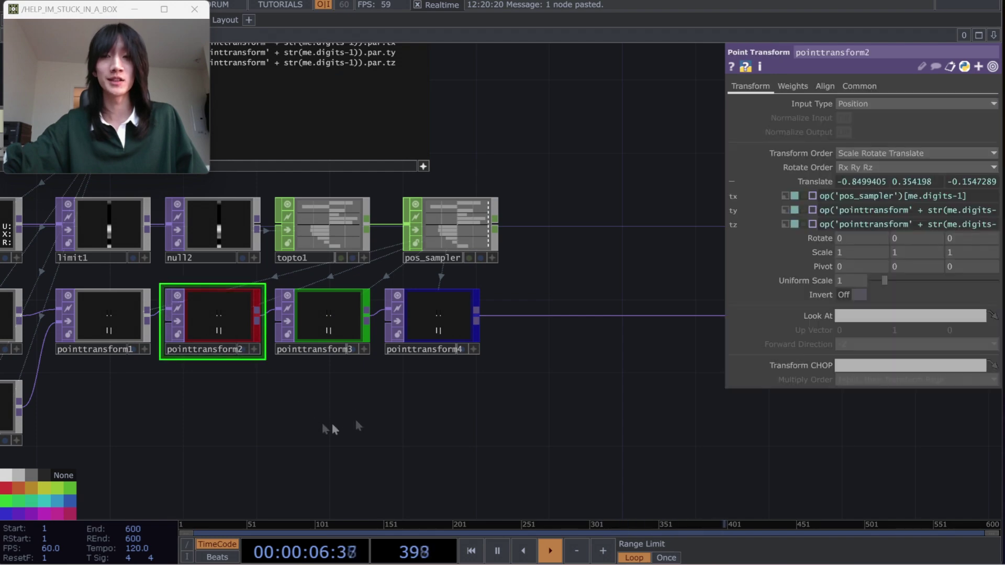
drag(354, 417, 397, 425)
right_drag(510, 407, 314, 298)
click(401, 448)
drag(441, 452, 381, 445)
key(ctrl+c)
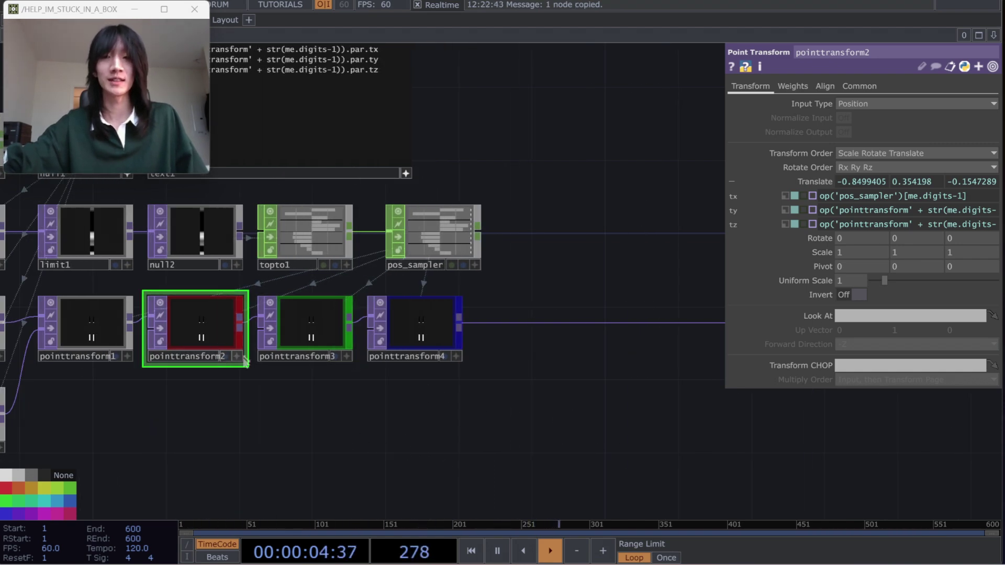
scroll(236, 374, down, 3)
drag(235, 384, 515, 416)
scroll(335, 246, up, 6)
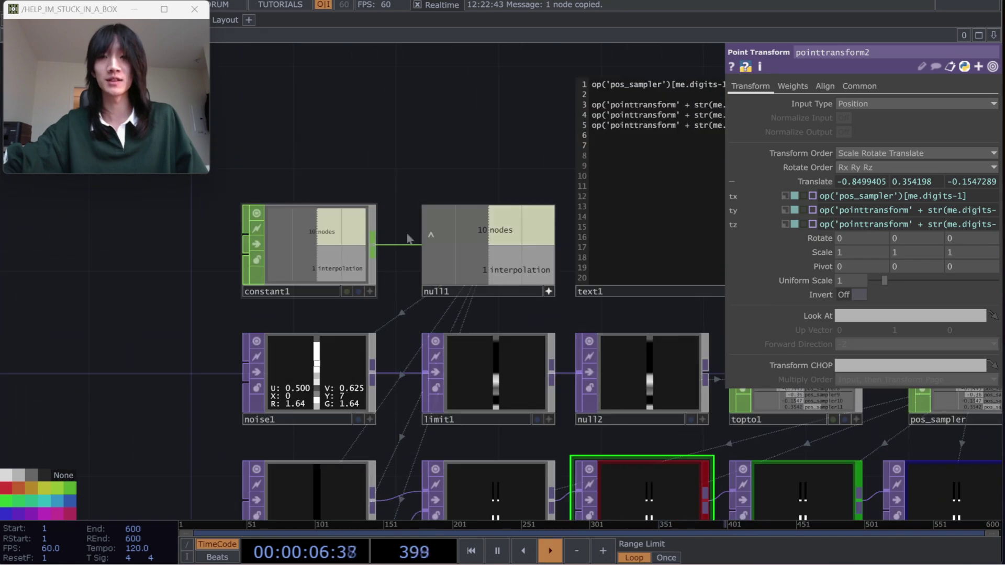
scroll(709, 419, down, 4)
drag(771, 493, 436, 410)
drag(757, 426, 730, 458)
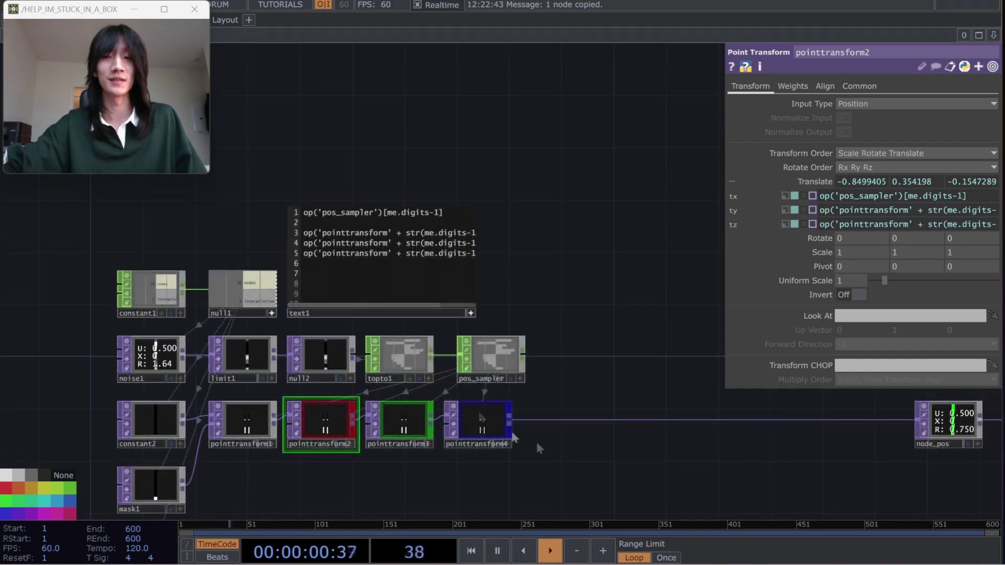
drag(581, 460, 457, 381)
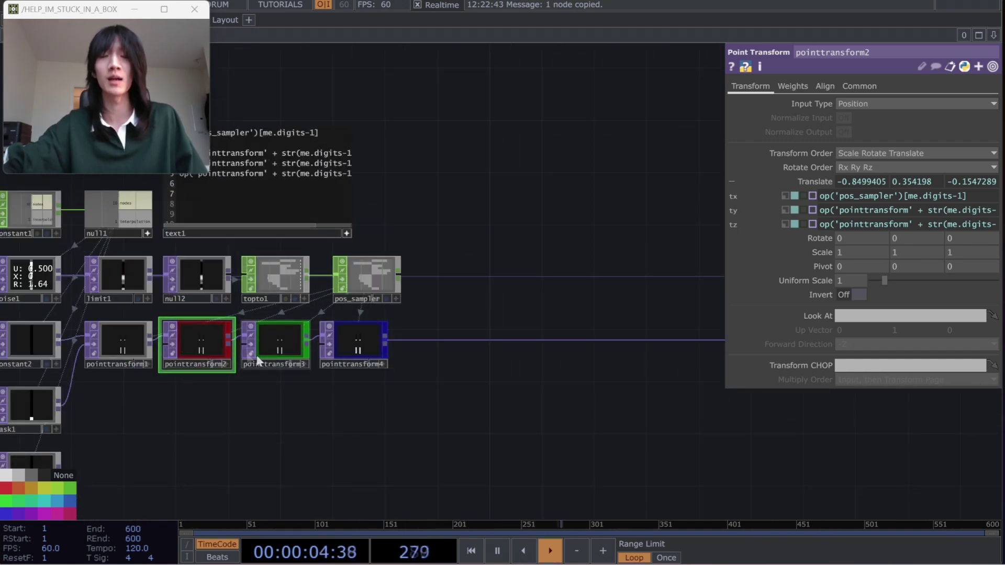
key(ctrl+v)
scroll(500, 367, up, 3)
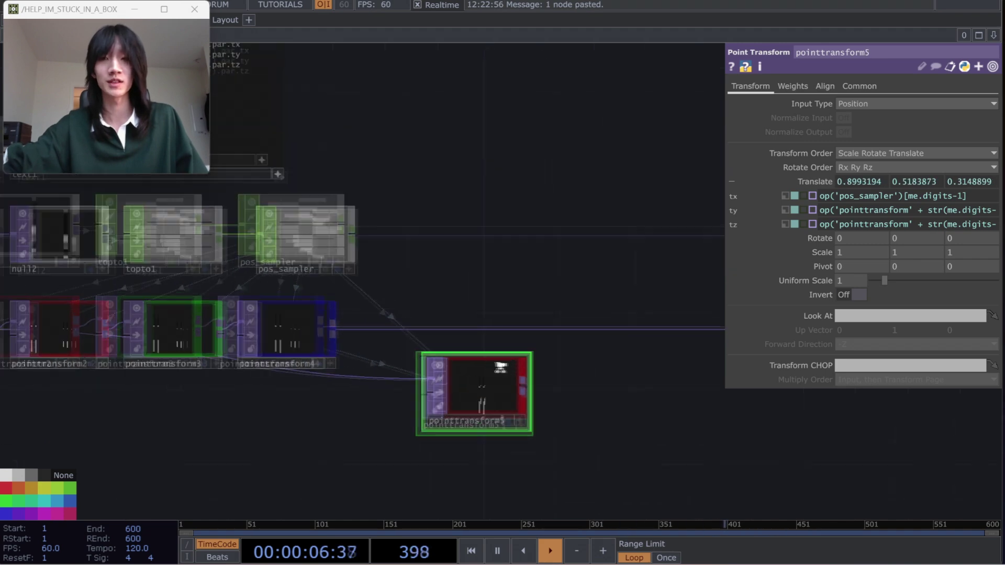
drag(334, 387, 403, 385)
drag(486, 389, 514, 320)
drag(394, 408, 333, 346)
Duplicate the green pointtransform3 and insert the copy between pointtransform5 and node_pos.
scroll(326, 376, down, 3)
click(153, 337)
key(ctrl+c)
key(ctrl+v)
drag(266, 406, 558, 422)
drag(402, 335, 444, 400)
drag(562, 406, 534, 335)
drag(514, 413, 480, 351)
Duplicate the blue pointtransform4 and insert the copy between pointtransform6 and node_pos.
click(242, 340)
key(ctrl+c)
key(ctrl+v)
drag(397, 437, 577, 437)
drag(510, 338, 564, 430)
drag(660, 425, 657, 335)
drag(578, 427, 579, 337)
Move node_pos and node_pos_viewer farther right to make room after pointtransform7.
scroll(620, 419, down, 5)
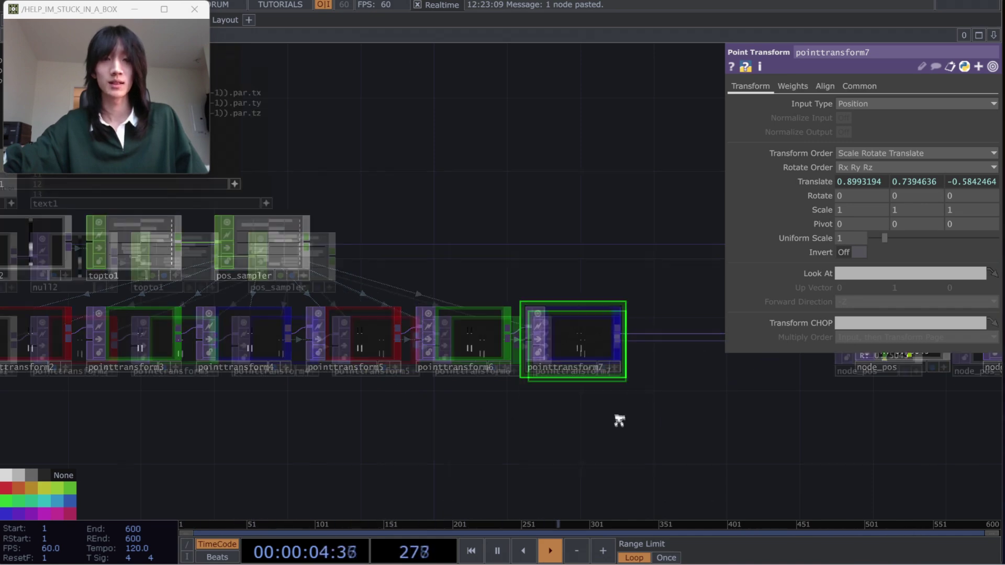
drag(723, 441, 554, 426)
right_drag(546, 309, 759, 408)
drag(622, 355, 765, 354)
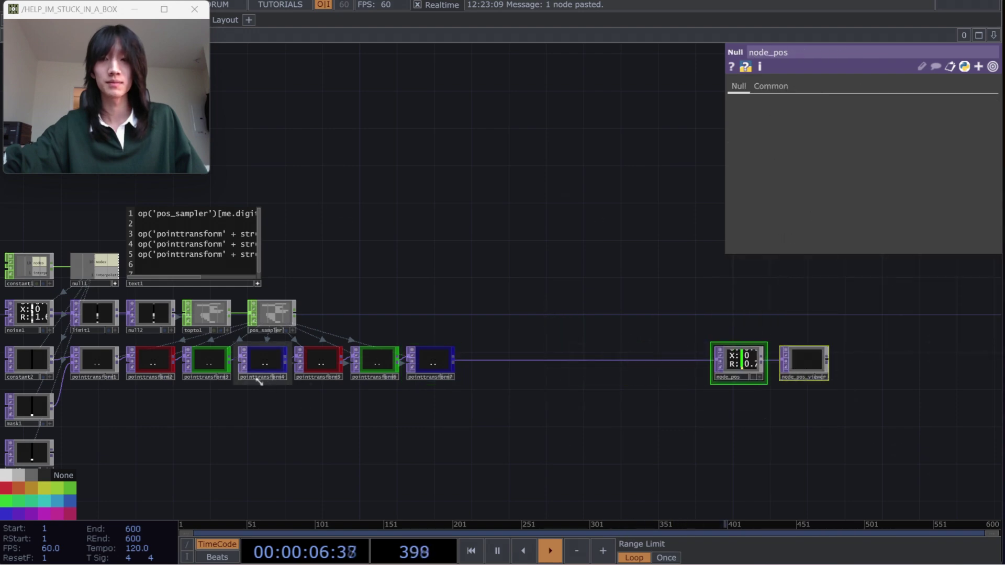
Duplicate the red pointtransform5 and insert the copy in line between pointtransform7 and node_pos.
scroll(263, 385, up, 4)
click(344, 359)
key(ctrl+c)
key(ctrl+v)
click(561, 325)
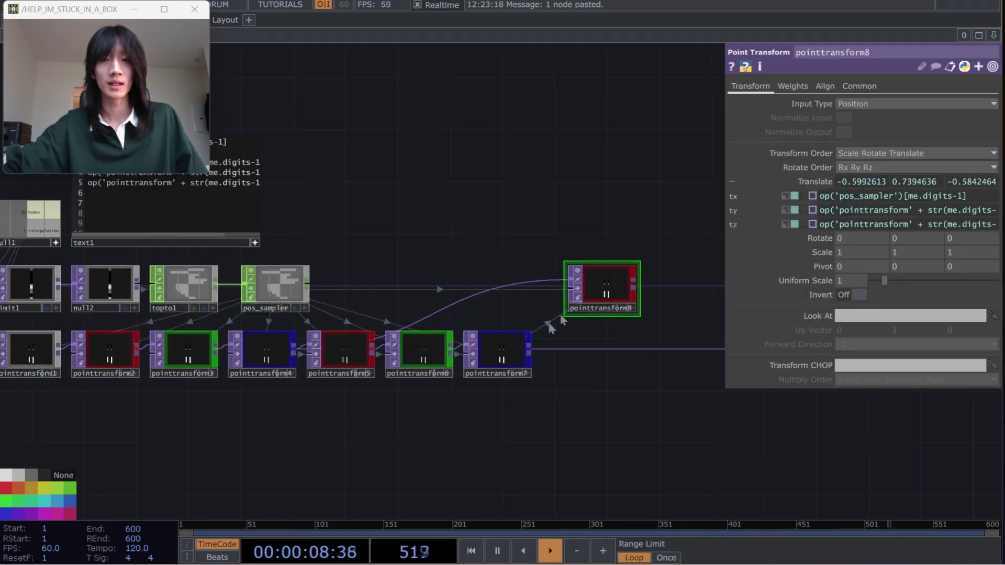
drag(528, 347, 542, 280)
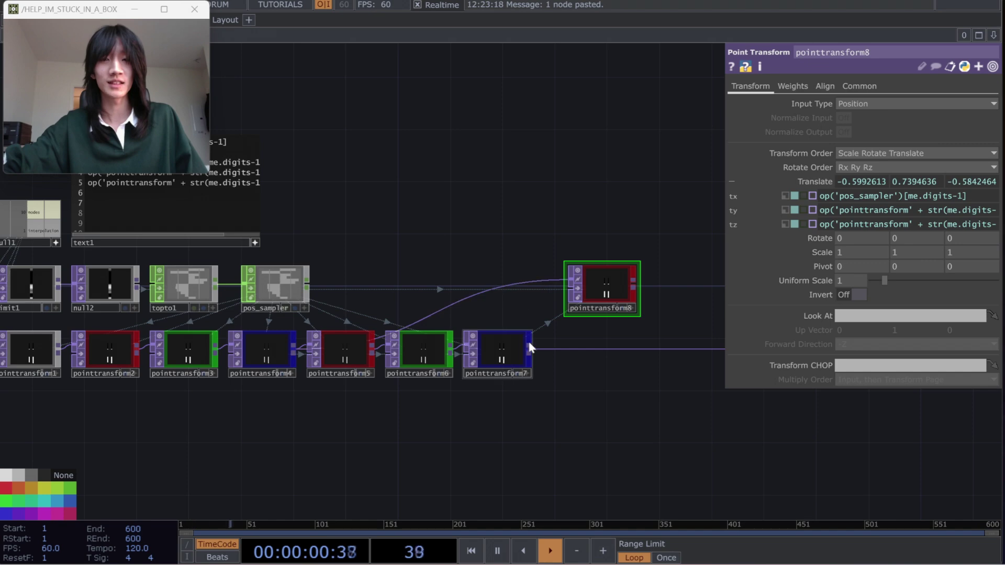
drag(623, 333, 536, 314)
drag(548, 264, 535, 330)
drag(523, 283, 501, 345)
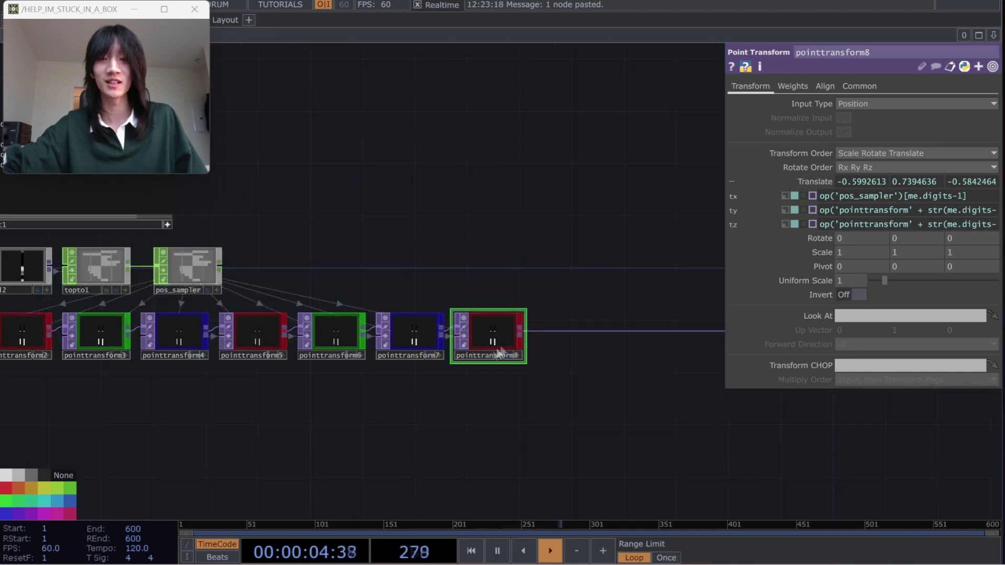
Duplicate the green pointtransform6 and insert the copy in line between pointtransform8 and node_pos.
click(325, 335)
key(ctrl+c)
key(ctrl+v)
drag(573, 299, 513, 301)
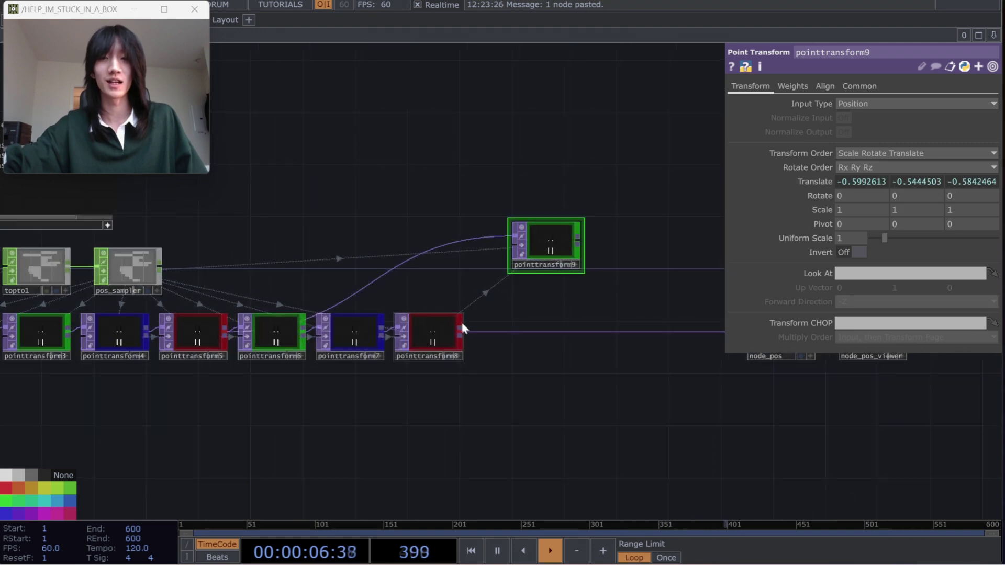
click(462, 325)
drag(462, 334, 570, 332)
drag(533, 267, 519, 331)
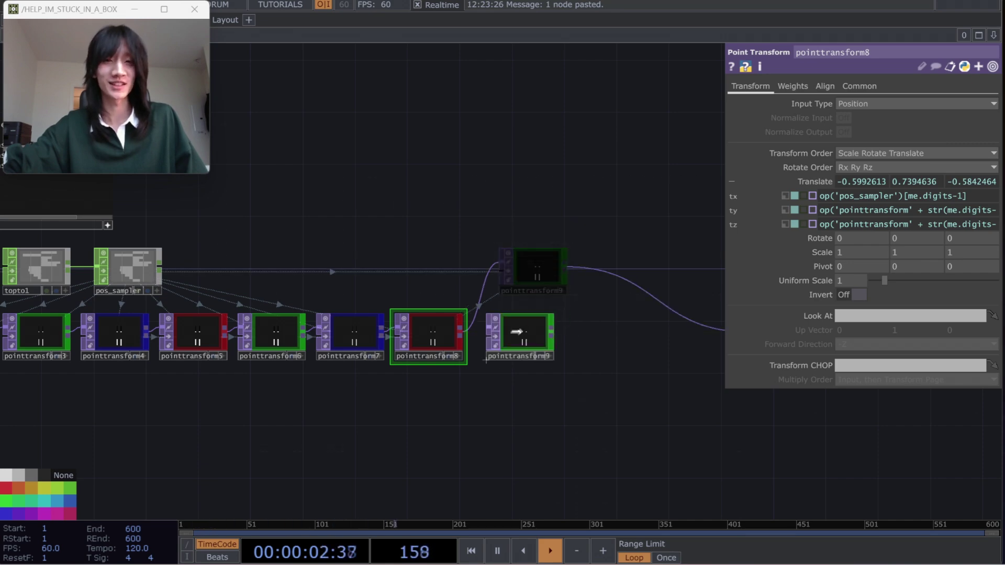
Duplicate the blue pointtransform7 and insert the copy in line between pointtransform9 and node_pos.
click(350, 335)
key(ctrl+c)
key(ctrl+v)
drag(557, 305, 507, 331)
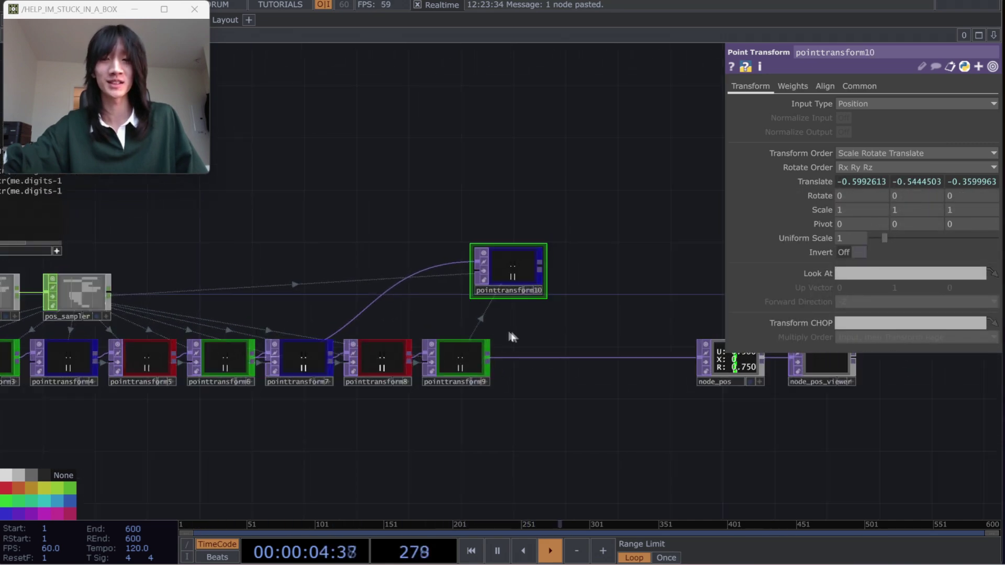
drag(502, 276, 576, 335)
drag(567, 293, 580, 360)
drag(532, 292, 539, 360)
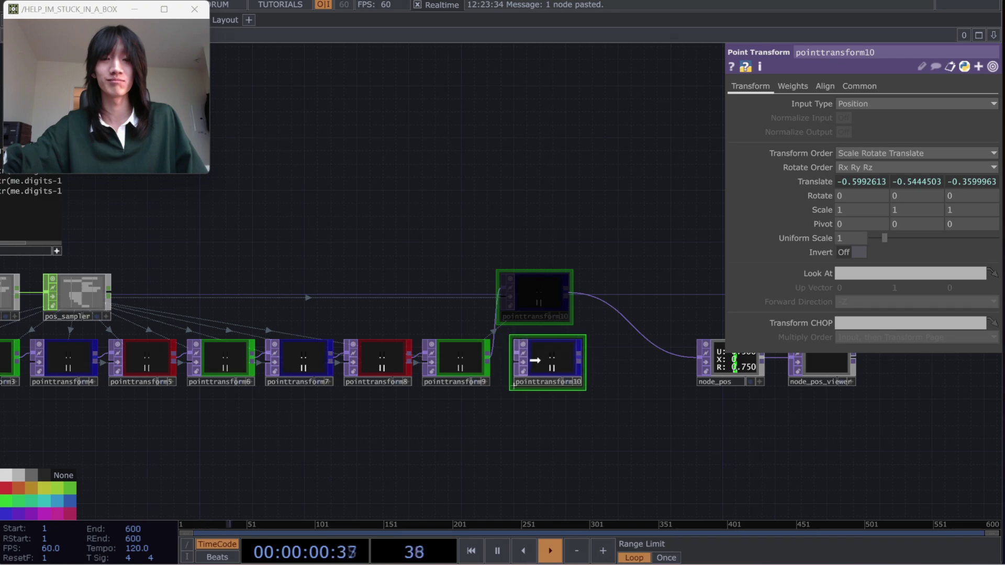
Shift node_pos and node_pos_viewer together farther away from pointtransform10.
drag(663, 441, 642, 433)
right_drag(655, 303, 844, 402)
drag(709, 360, 747, 362)
Move mask2 up beside mask1, directly beneath pointtransform1.
drag(564, 442, 665, 408)
drag(525, 406, 726, 383)
drag(297, 381, 384, 359)
drag(292, 368, 390, 334)
drag(214, 373, 216, 373)
click(306, 301)
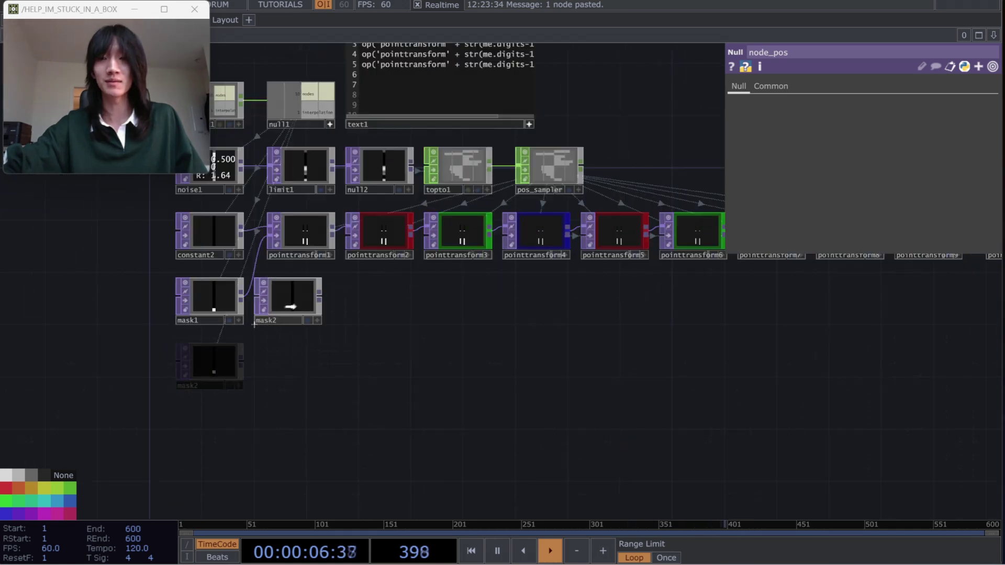
Connect mask2 to the second input of pointtransform2.
scroll(303, 294, up, 3)
click(310, 299)
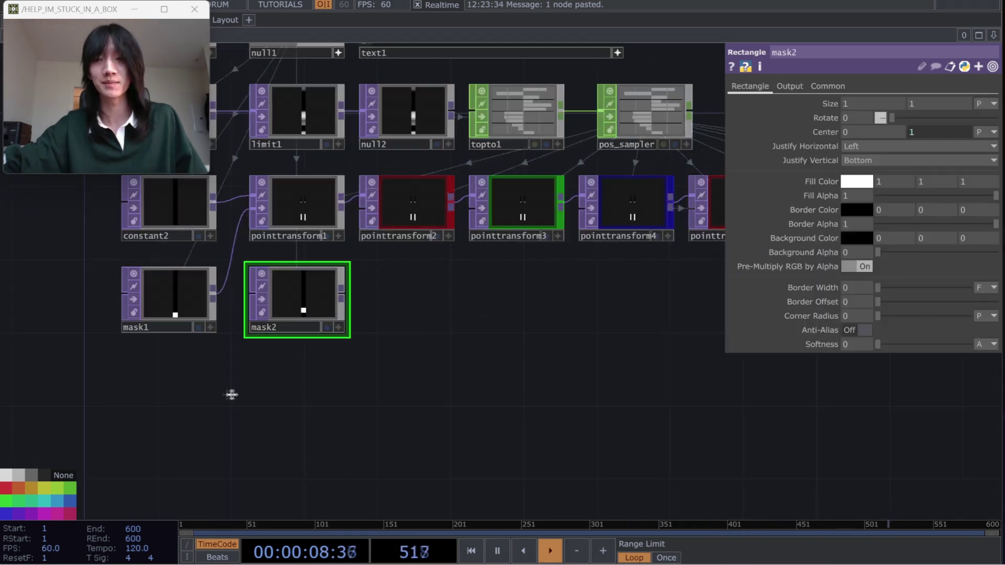
drag(231, 395, 256, 394)
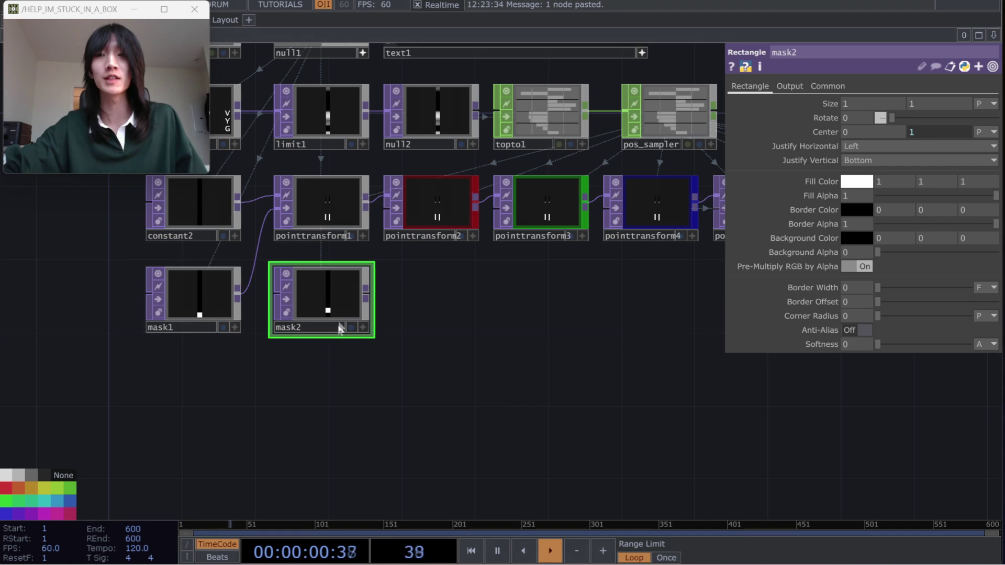
scroll(295, 329, up, 2)
drag(419, 317, 416, 401)
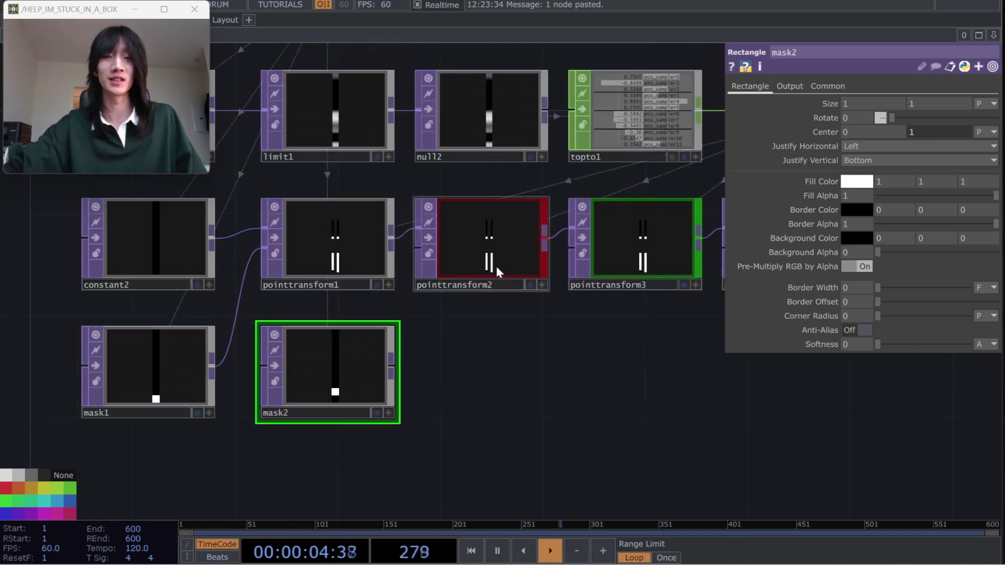
drag(535, 385, 454, 393)
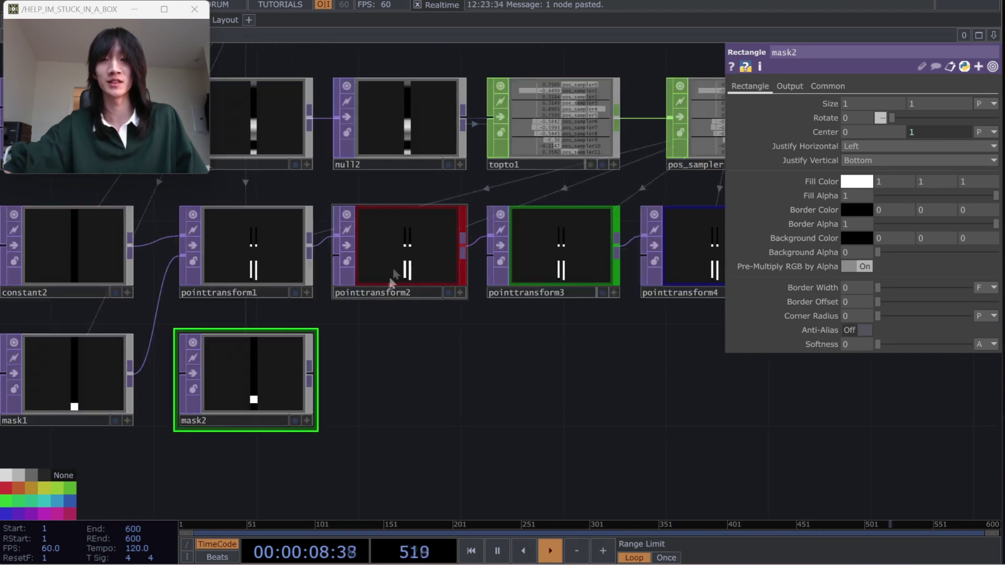
drag(310, 366, 338, 256)
Duplicate the mask rectangle twice and connect the copies to the second inputs of pointtransform3 and pointtransform4.
key(ctrl+c)
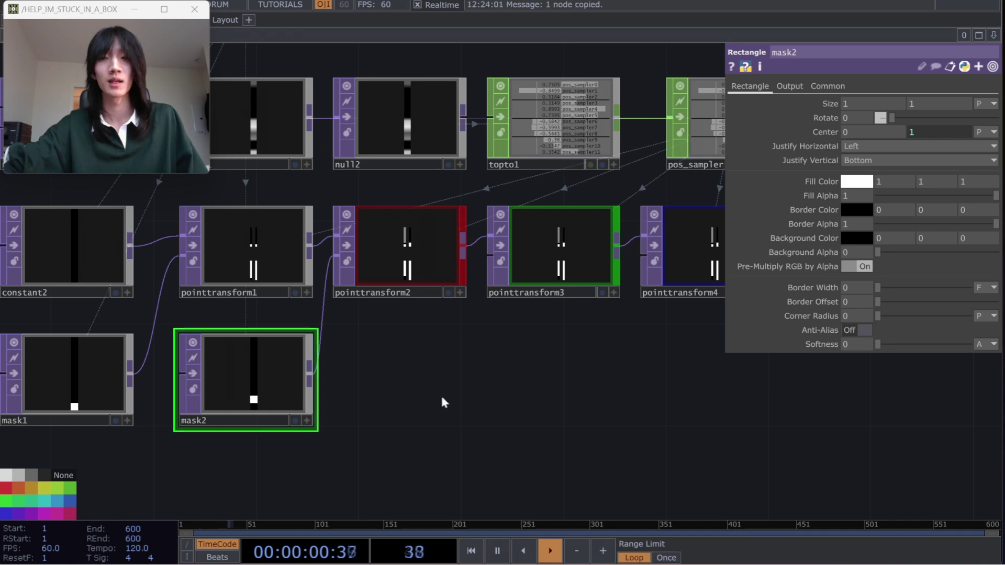
key(ctrl+v)
click(403, 380)
scroll(608, 414, down, 2)
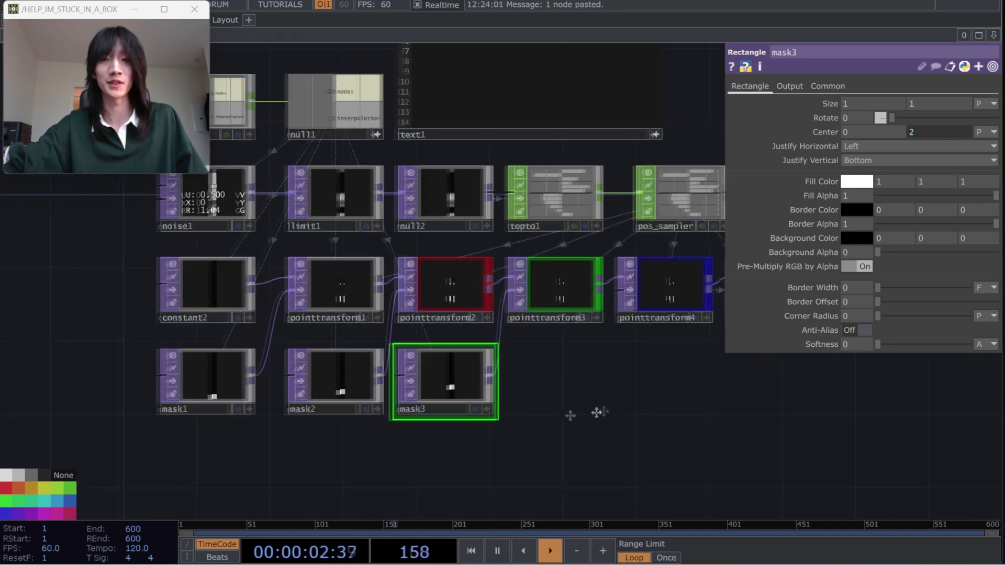
drag(608, 411, 426, 419)
key(ctrl+c)
key(ctrl+v)
drag(413, 375, 441, 304)
drag(403, 405, 548, 302)
Duplicate the mask rectangle for pointtransform5 and pointtransform6 and connect each copy to the matching second input.
key(ctrl+c)
key(ctrl+v)
key(ctrl+v)
drag(613, 392, 470, 432)
key(ctrl+v)
drag(549, 409, 441, 330)
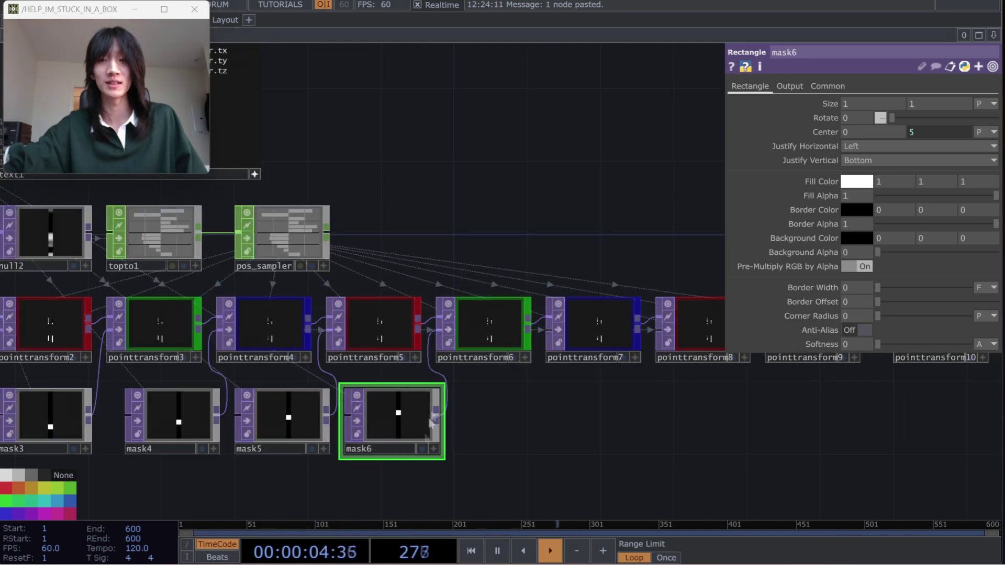
Paste two more mask rectangles and connect them to the second inputs of pointtransform7 and pointtransform8.
key(ctrl+v)
click(563, 380)
drag(563, 379, 544, 329)
drag(528, 425, 451, 430)
key(ctrl+v)
click(480, 453)
drag(534, 425, 580, 336)
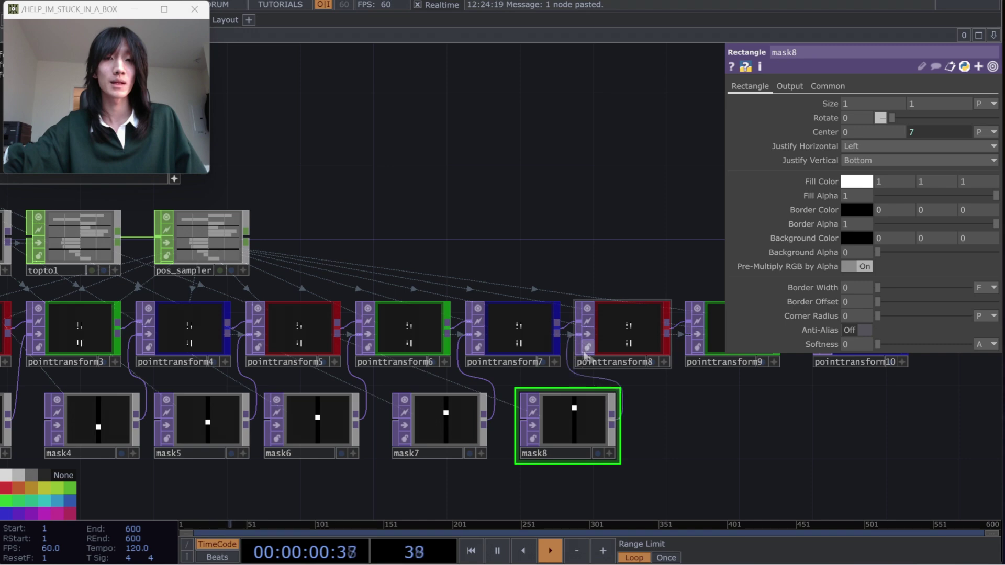
Add the last two mask copies and connect them to the second inputs of pointtransform9 and pointtransform10.
drag(572, 378, 449, 383)
key(ctrl+c)
key(ctrl+v)
drag(600, 413, 580, 338)
click(581, 432)
drag(700, 436, 599, 437)
key(ctrl+c)
key(ctrl+v)
click(599, 435)
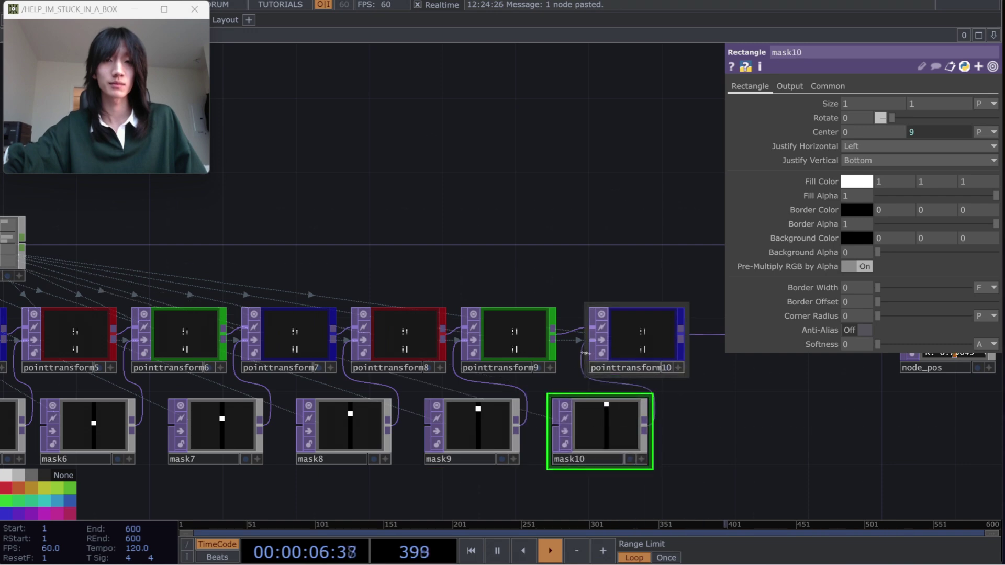
Examine the point layout of the finished transform chain in node_pos_viewer's 3D view.
drag(717, 433, 522, 446)
drag(612, 439, 509, 448)
drag(573, 454, 487, 440)
scroll(586, 416, up, 5)
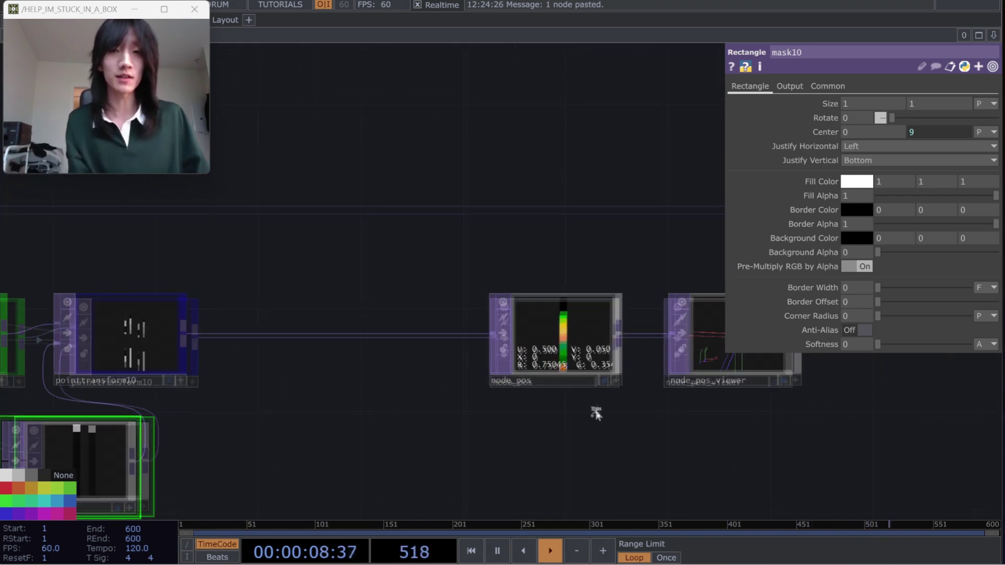
drag(602, 450, 394, 469)
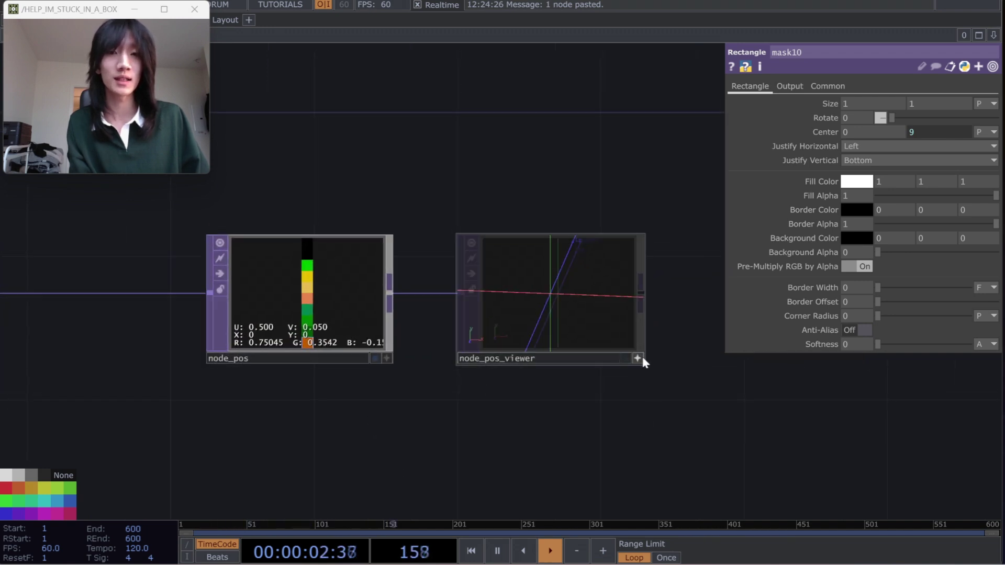
scroll(602, 434, down, 3)
scroll(602, 435, down, 3)
right_click(591, 367)
click(601, 361)
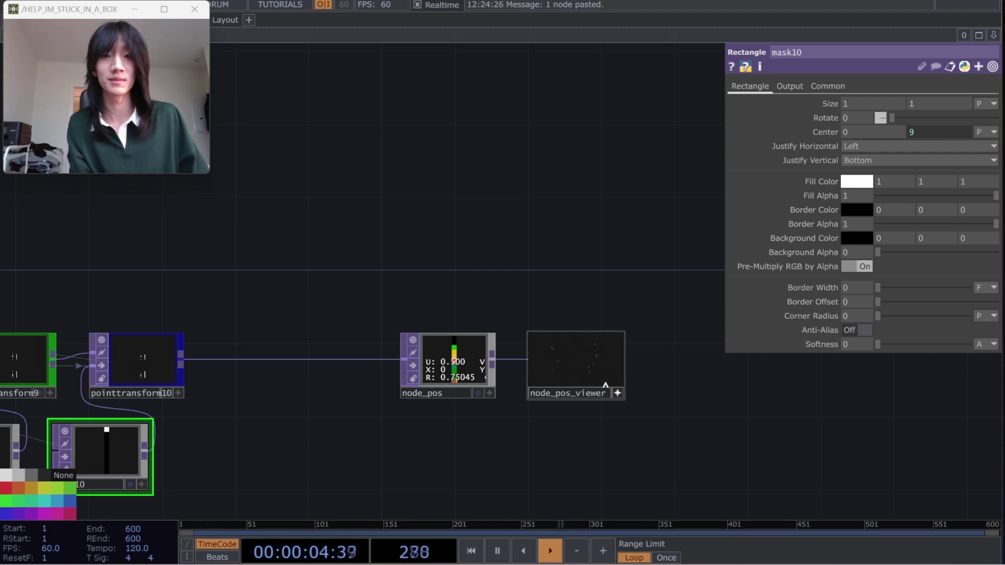
Add a Select TOP below the mask row, under mask1, with node_pos as its source TOP.
scroll(675, 383, down, 6)
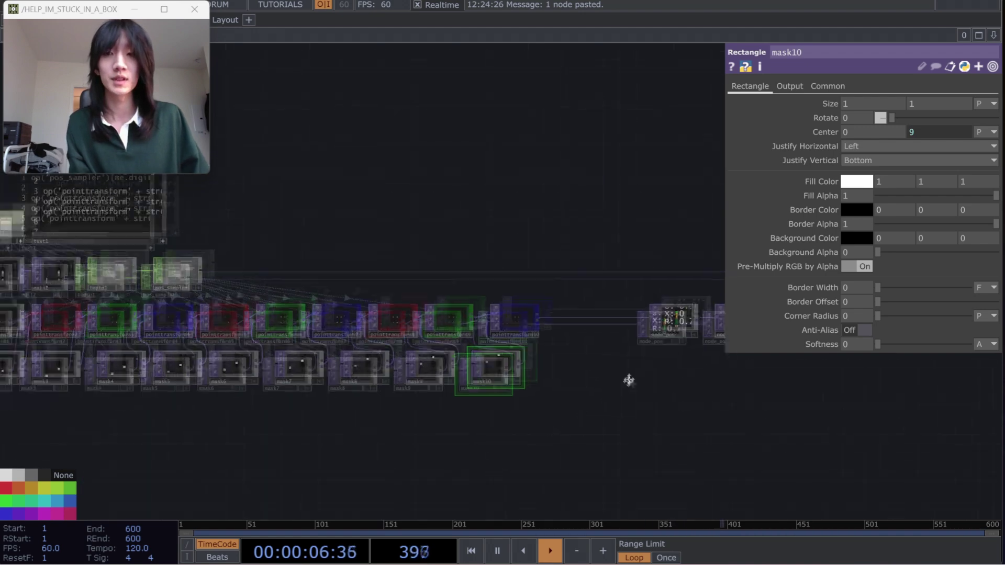
key(Tab)
text(select)
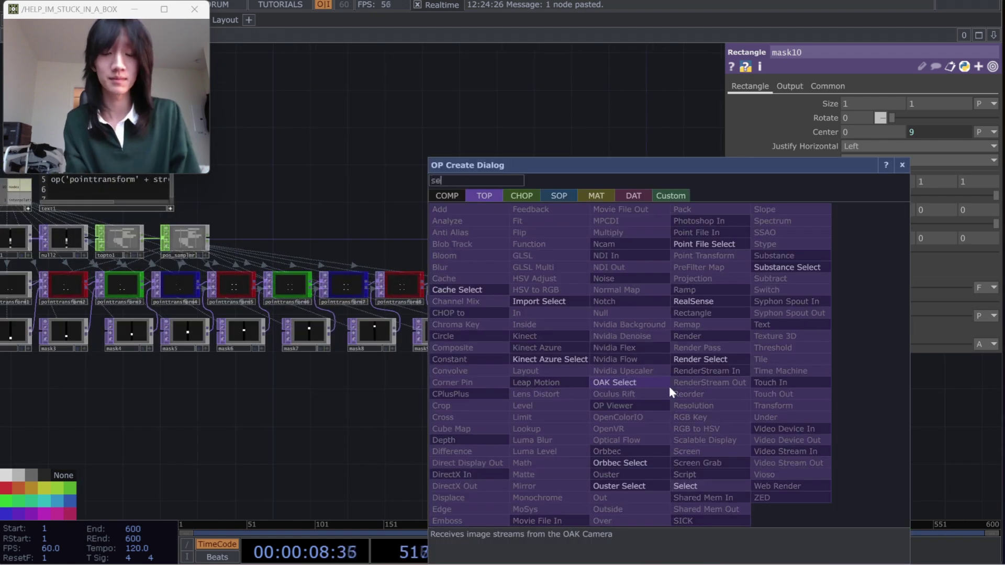
key(Return)
drag(677, 290, 252, 409)
scroll(743, 387, down, 2)
scroll(251, 410, up, 3)
drag(398, 417, 658, 379)
drag(461, 376, 464, 371)
scroll(464, 371, up, 1)
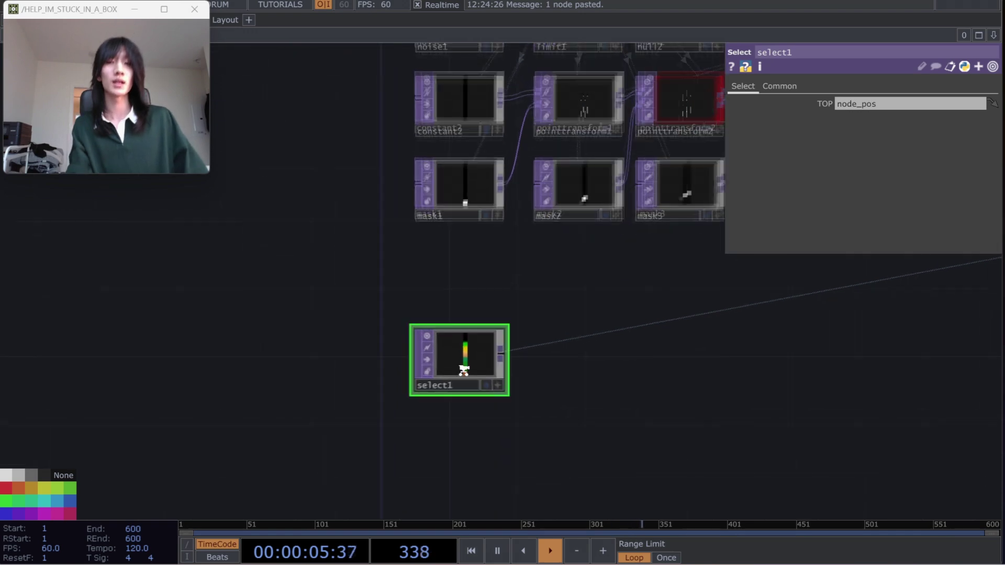
Add a Transform TOP fed by the output of select1.
click(505, 352)
click(571, 411)
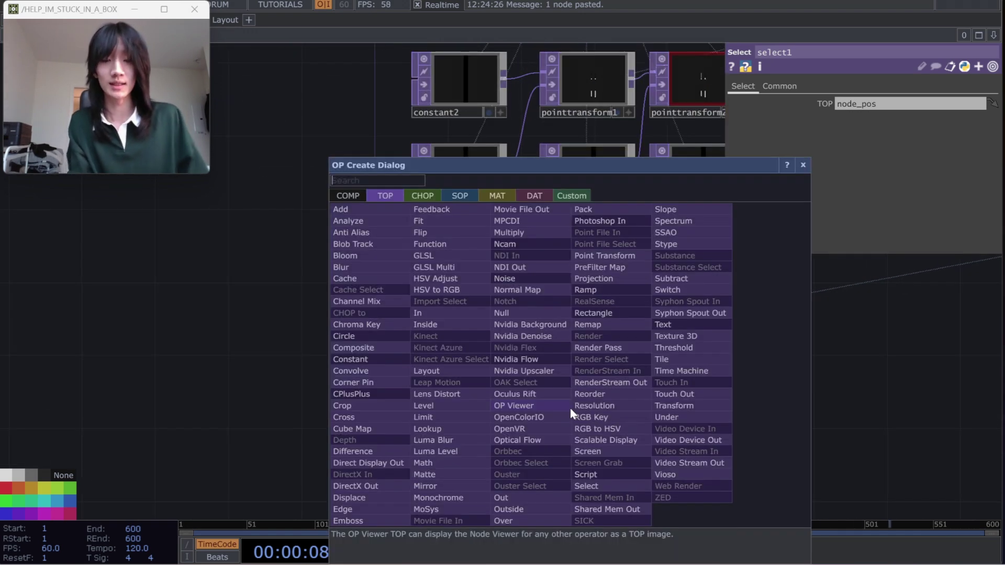
text(trans)
key(Return)
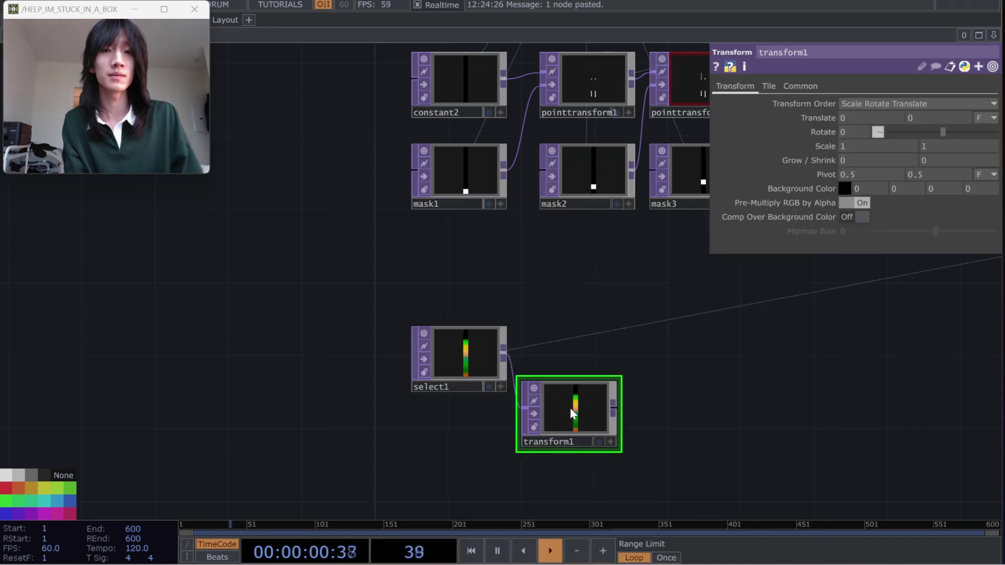
middle_drag(777, 341, 723, 274)
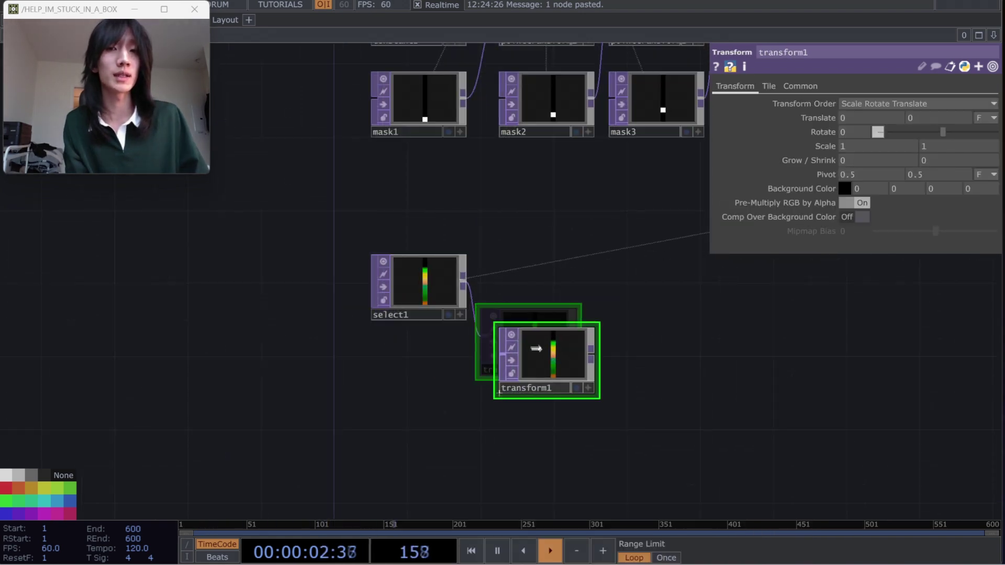
Set transform1's translate units to pixels and its Y translation to -1.
click(990, 118)
click(977, 129)
scroll(640, 341, up, 2)
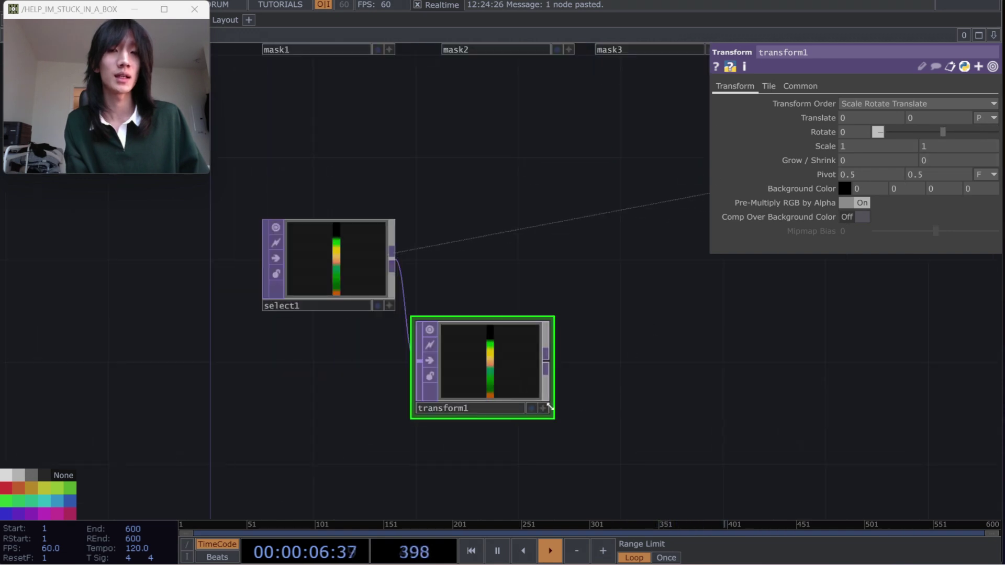
click(490, 372)
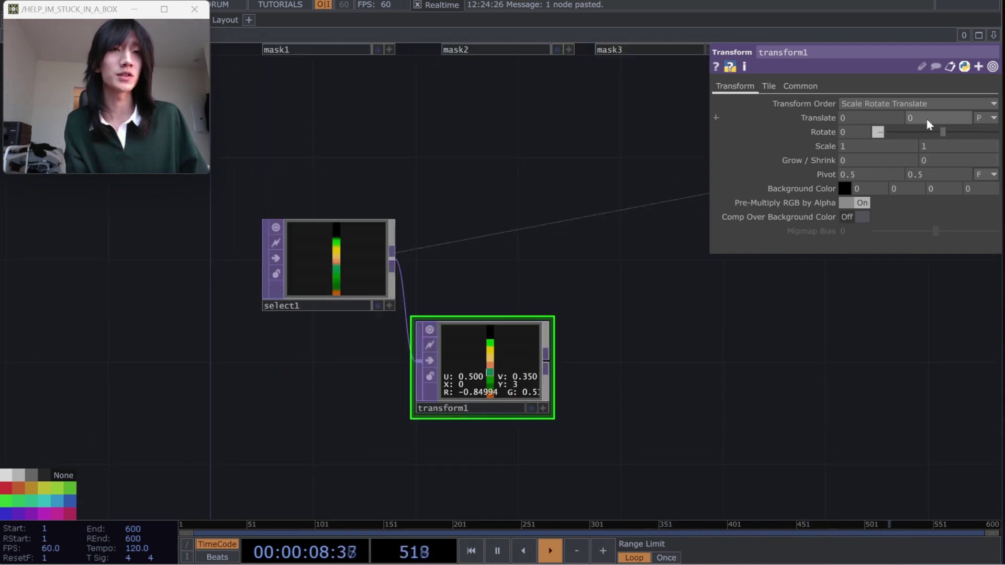
drag(644, 302, 601, 366)
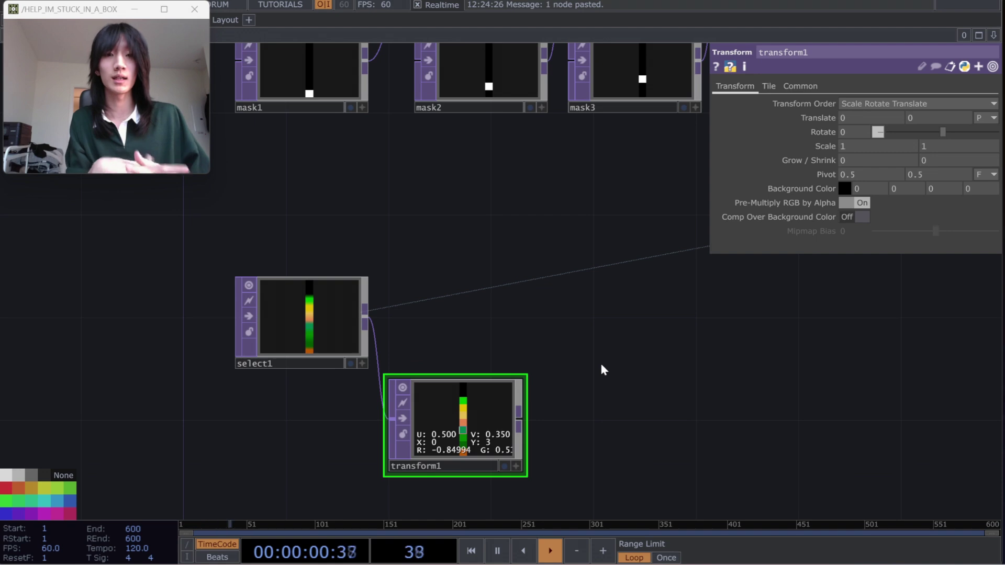
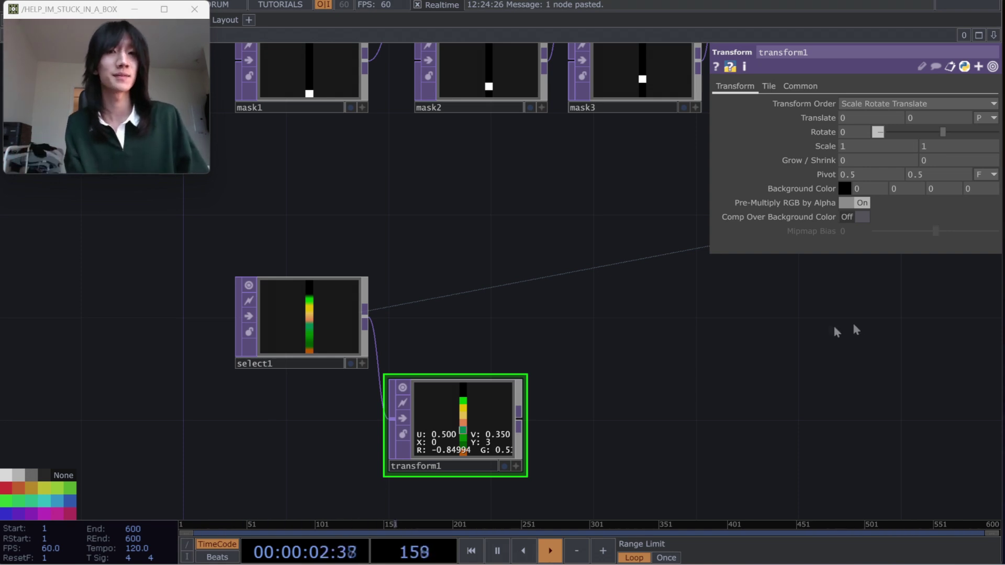
scroll(848, 330, up, 2)
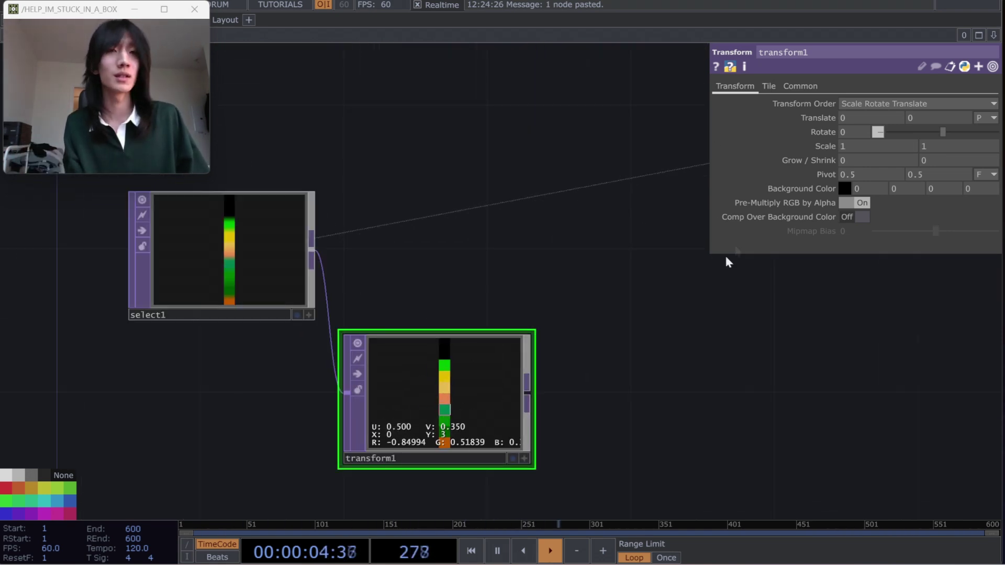
click(932, 117)
key(Return)
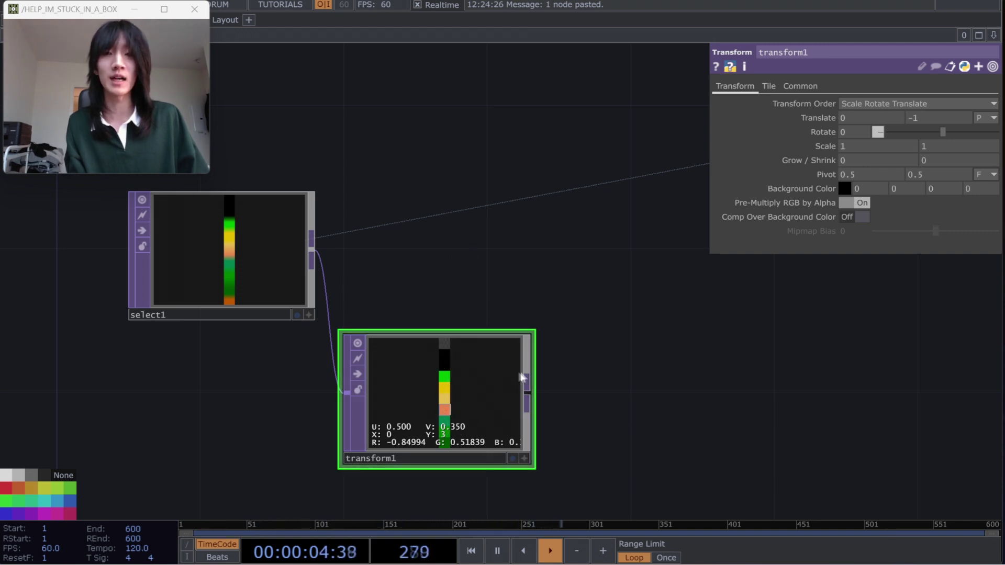
Add a Subtract TOP up and to the side of transform1, fed by transform1's output.
click(530, 393)
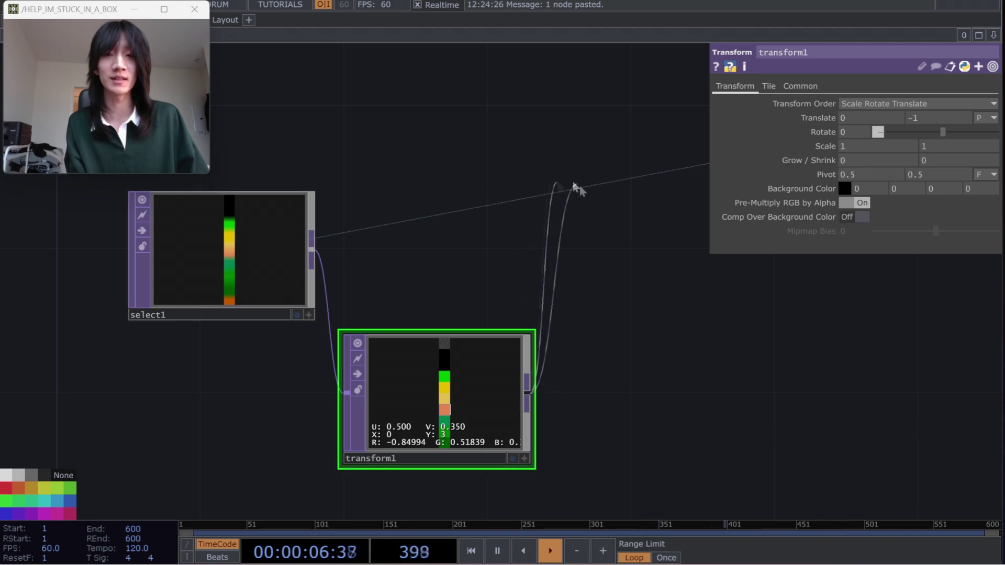
key(Tab)
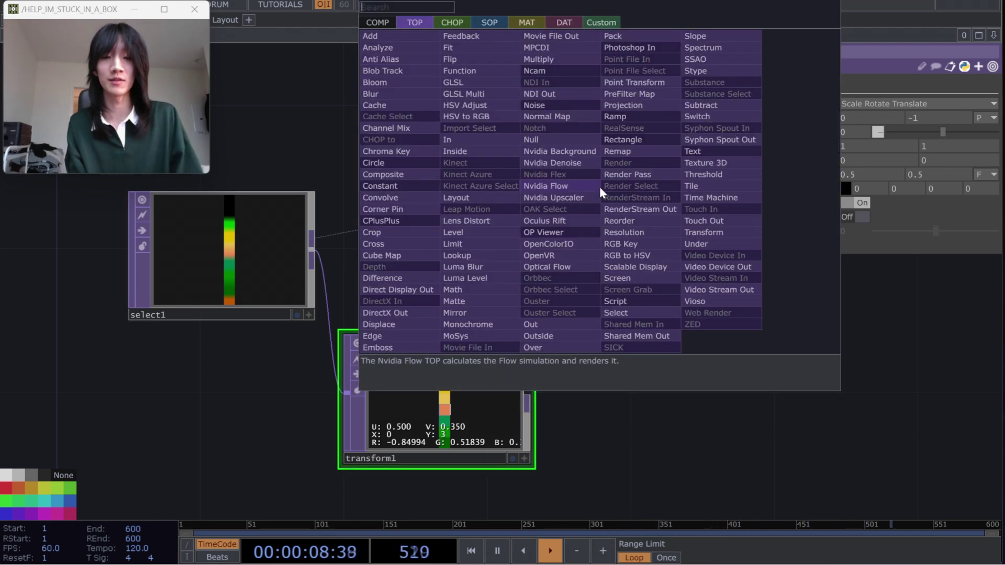
text(sub)
key(Return)
click(600, 189)
drag(599, 184, 635, 221)
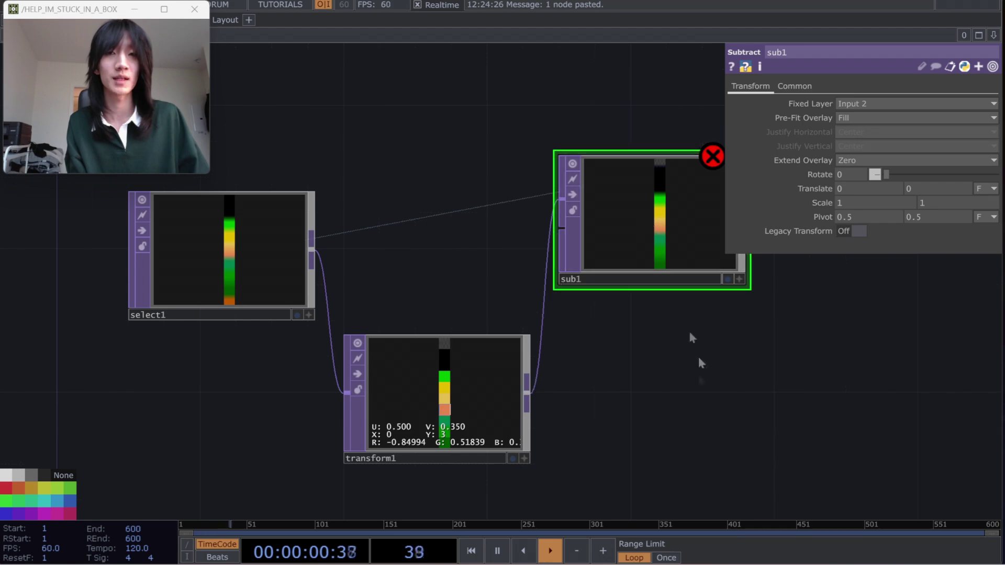
Connect select1 to the second input of sub1 and activate sub1's viewer to inspect its pixel values.
click(312, 257)
click(558, 231)
drag(657, 253, 665, 300)
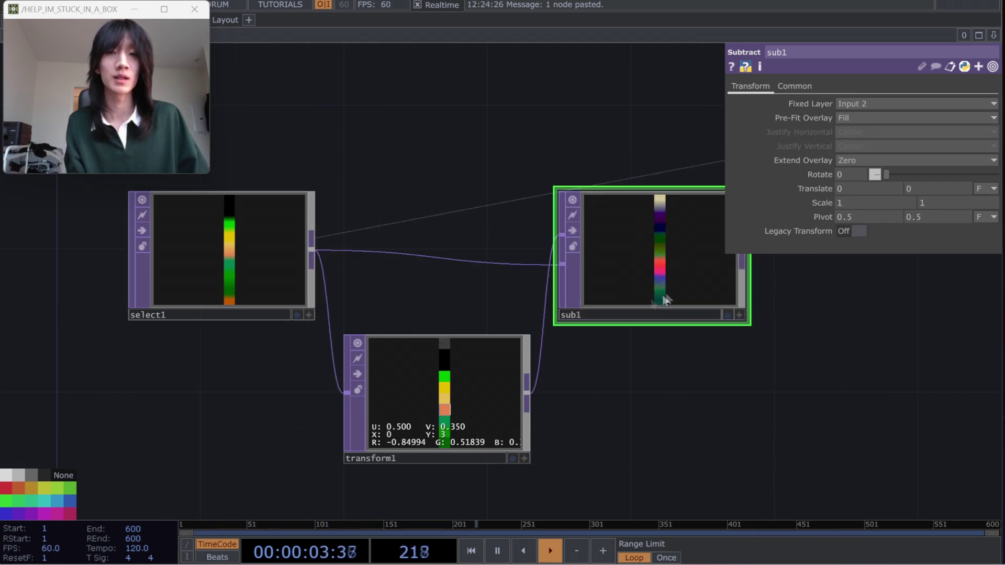
click(739, 314)
drag(637, 408, 482, 379)
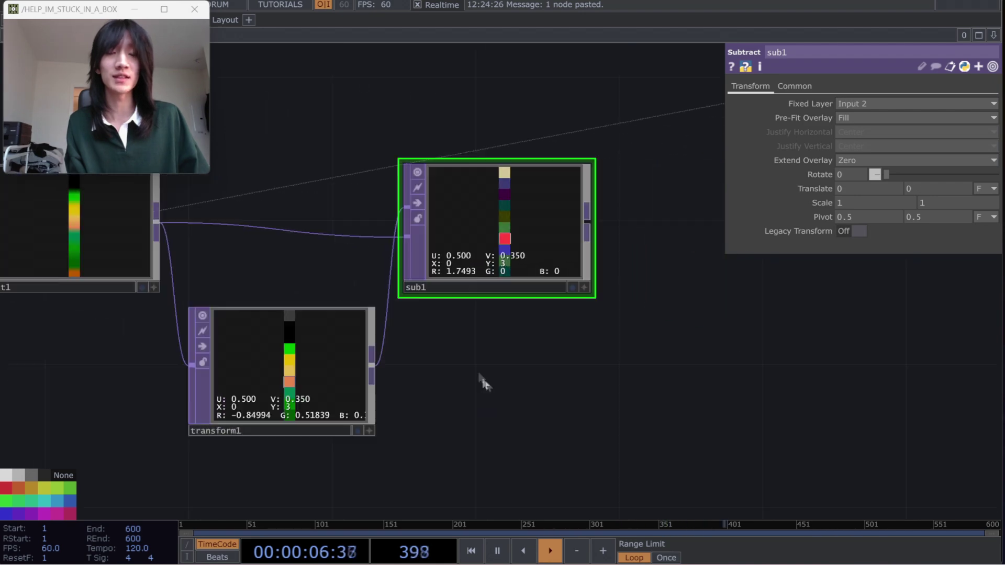
drag(459, 335, 477, 381)
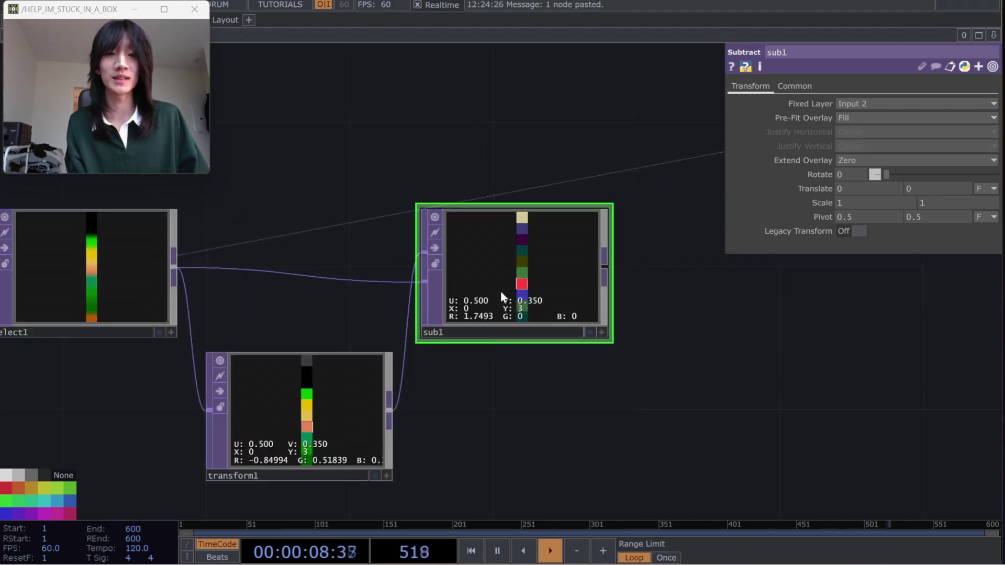
Set transform1's tile Extend mode to Mirror.
click(350, 388)
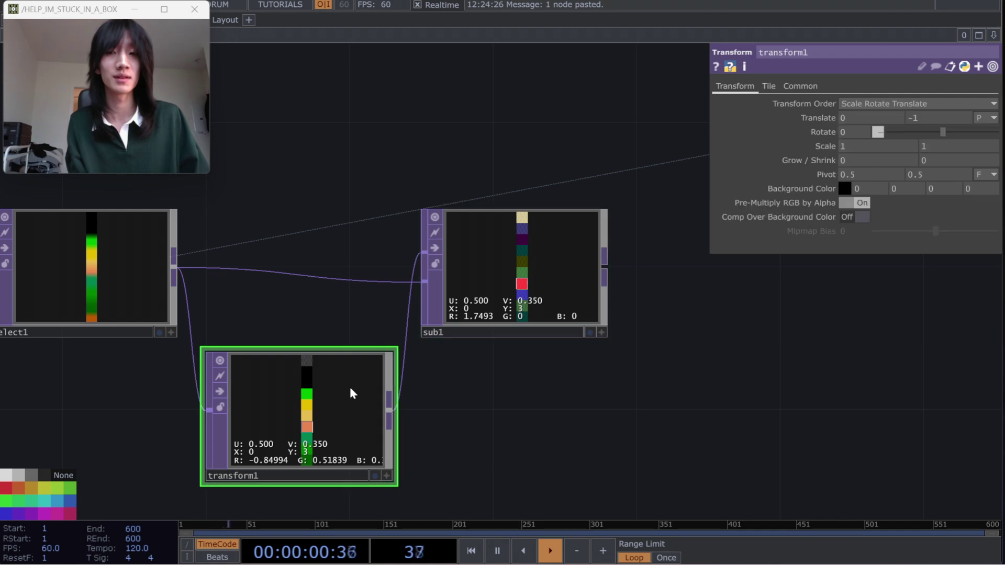
click(775, 87)
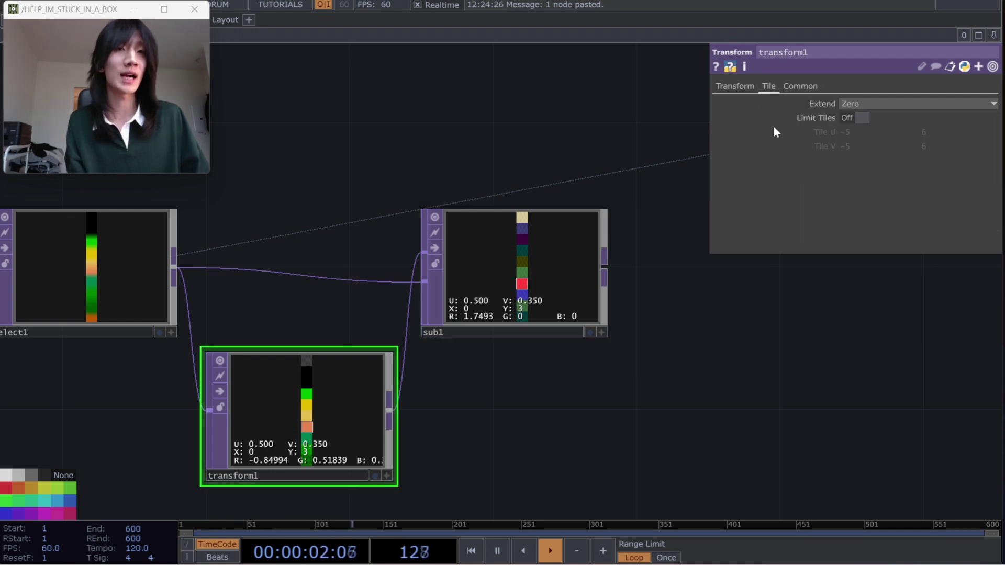
click(870, 105)
click(864, 157)
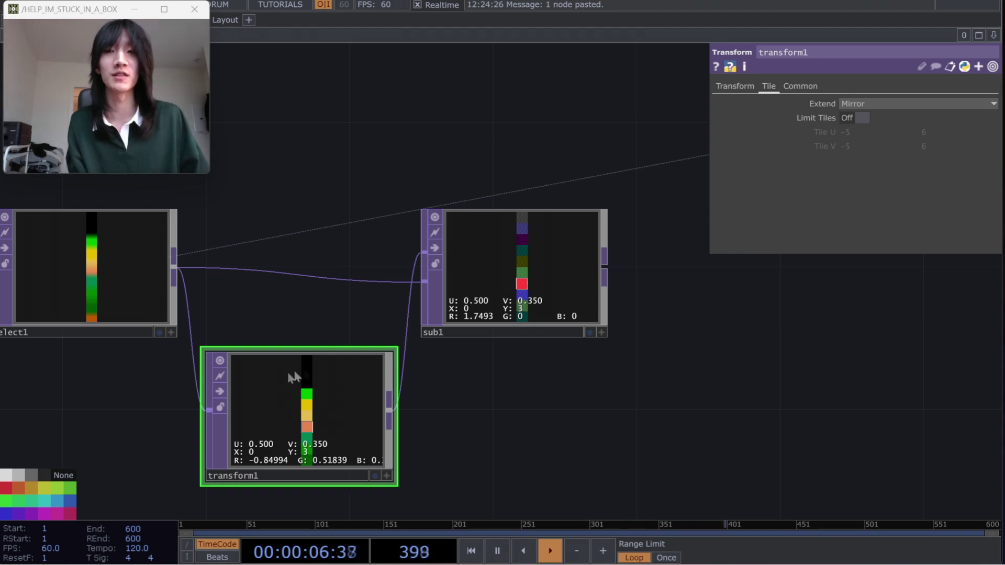
Exclude the alpha channel from sub1's Channel Mask.
click(567, 272)
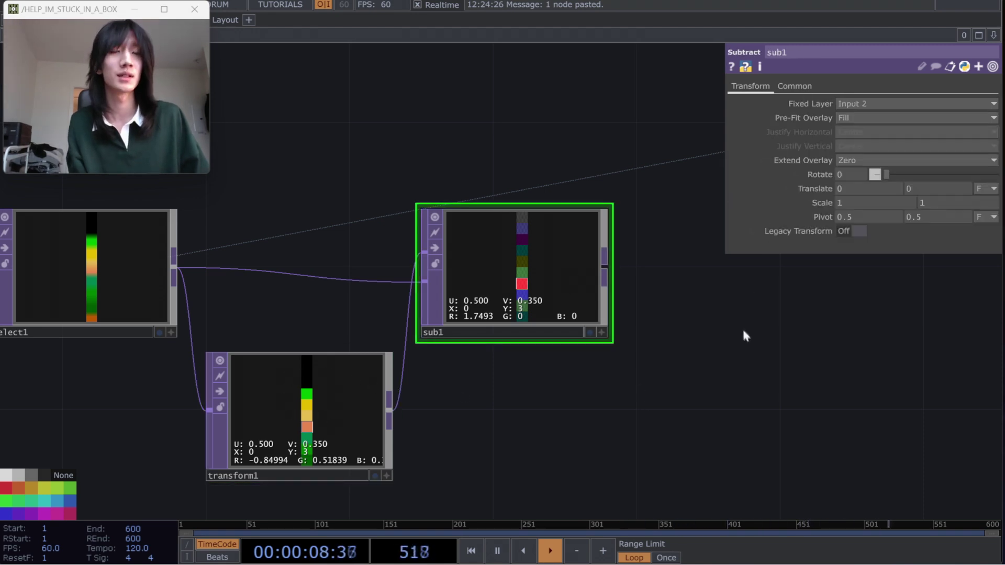
drag(832, 348, 831, 372)
scroll(748, 379, up, 3)
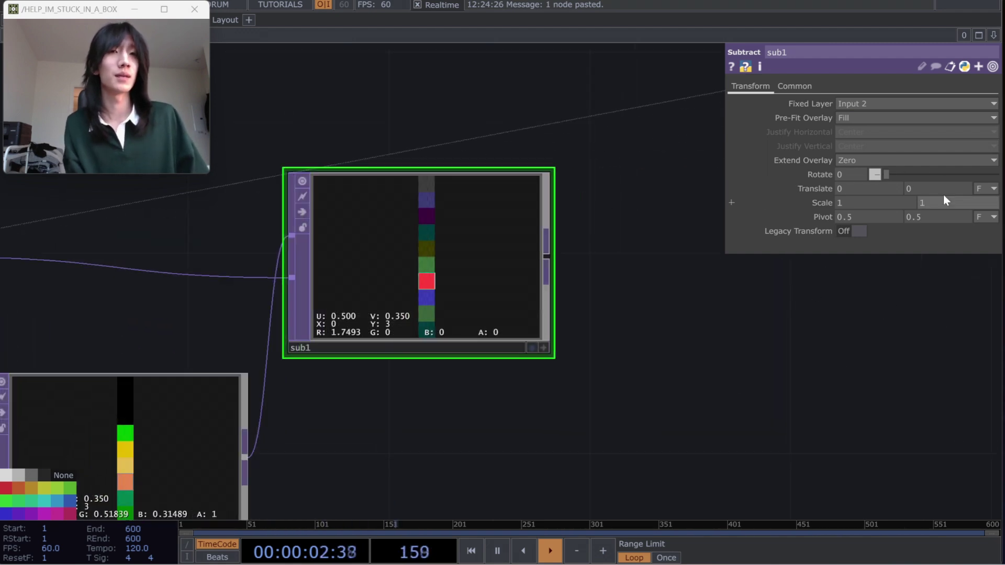
click(795, 86)
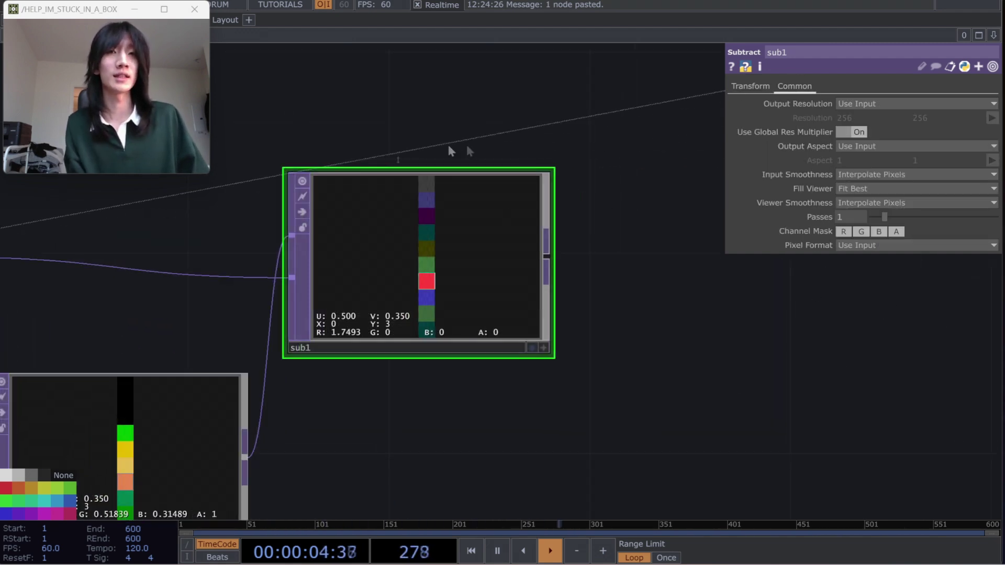
scroll(416, 265, down, 3)
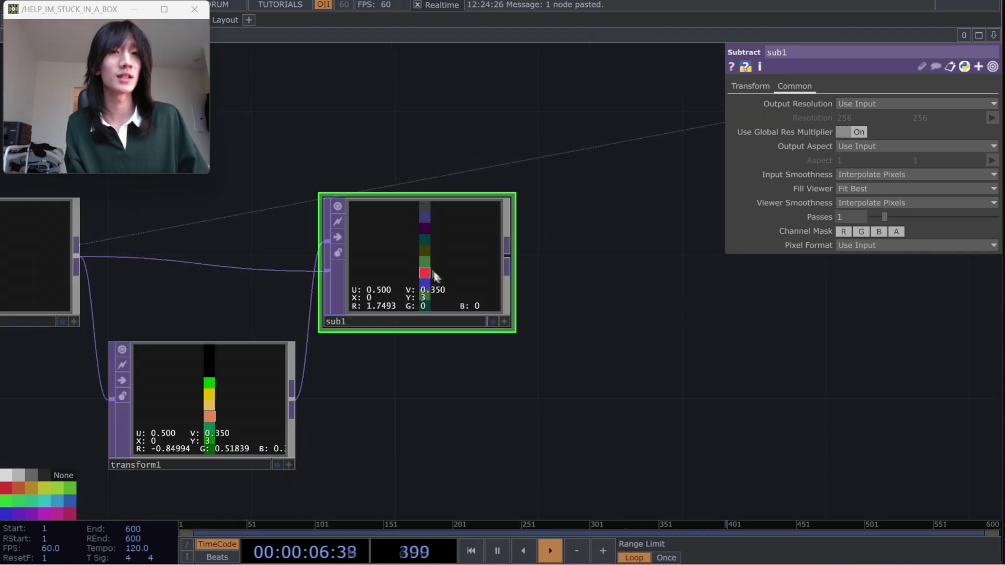
click(901, 232)
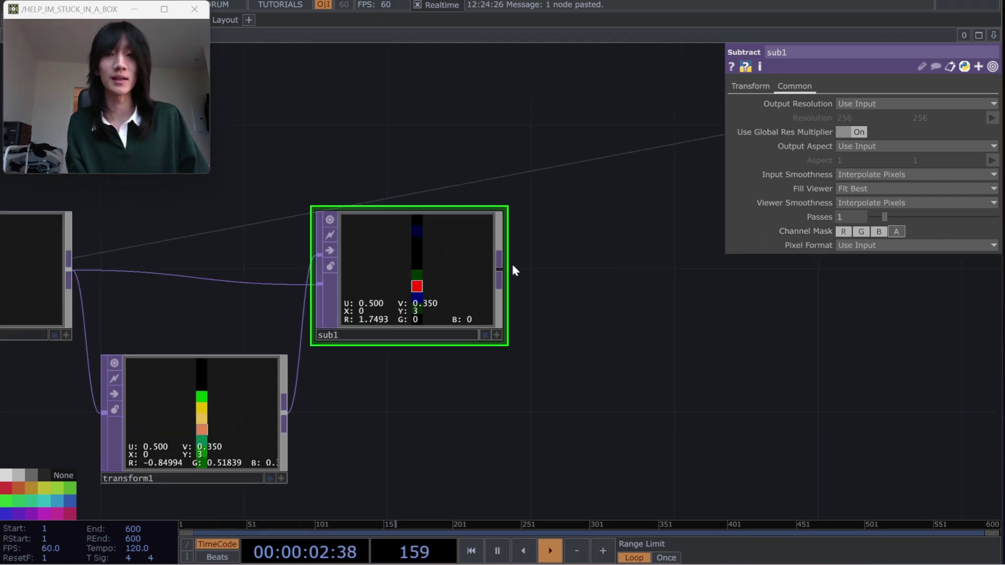
Add a Crop TOP fed by the output of sub1.
key(Tab)
text(crop)
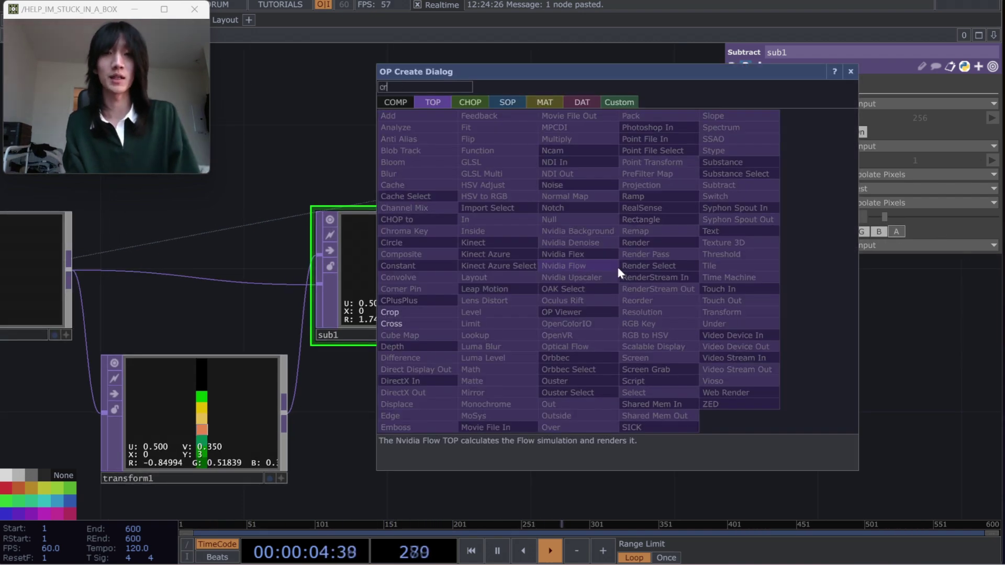
key(Return)
key(Return)
Link null1's interpolation channel to crop1's Crop Right parameter.
scroll(618, 269, down, 2)
scroll(622, 275, down, 2)
drag(825, 319, 727, 405)
scroll(617, 343, down, 3)
drag(439, 81, 386, 181)
scroll(387, 196, up, 4)
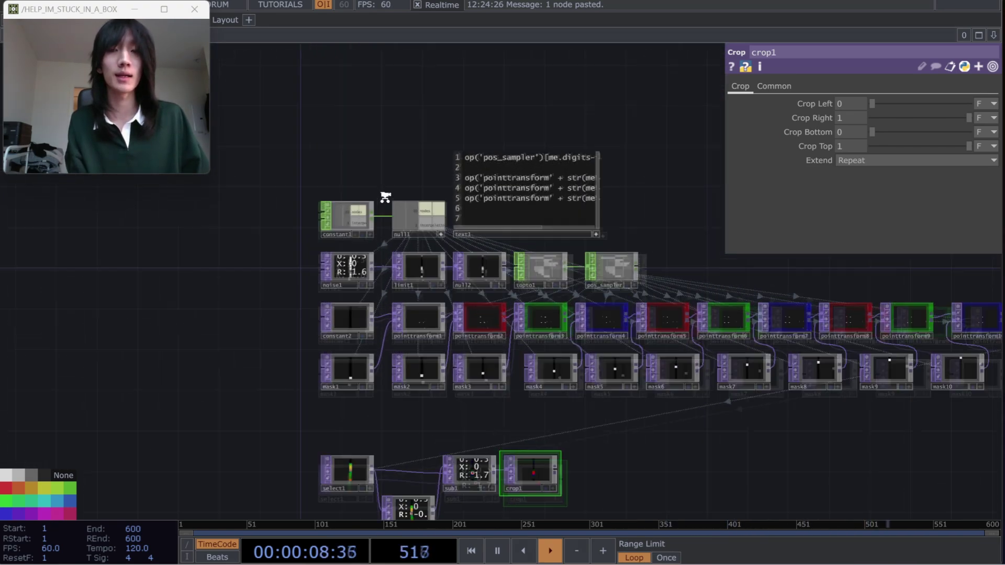
drag(463, 251, 779, 235)
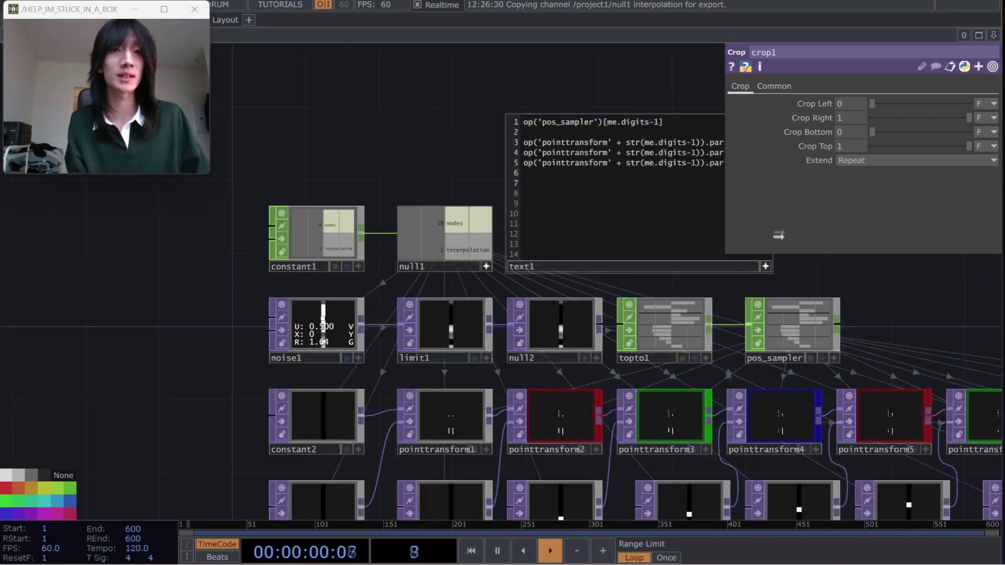
drag(853, 129, 856, 118)
click(869, 113)
Add a Ramp TOP after crop1 and shift sub1, crop1 and ramp1 down beside transform1.
scroll(543, 335, down, 5)
scroll(601, 443, up, 6)
drag(480, 314, 539, 310)
text(ramp)
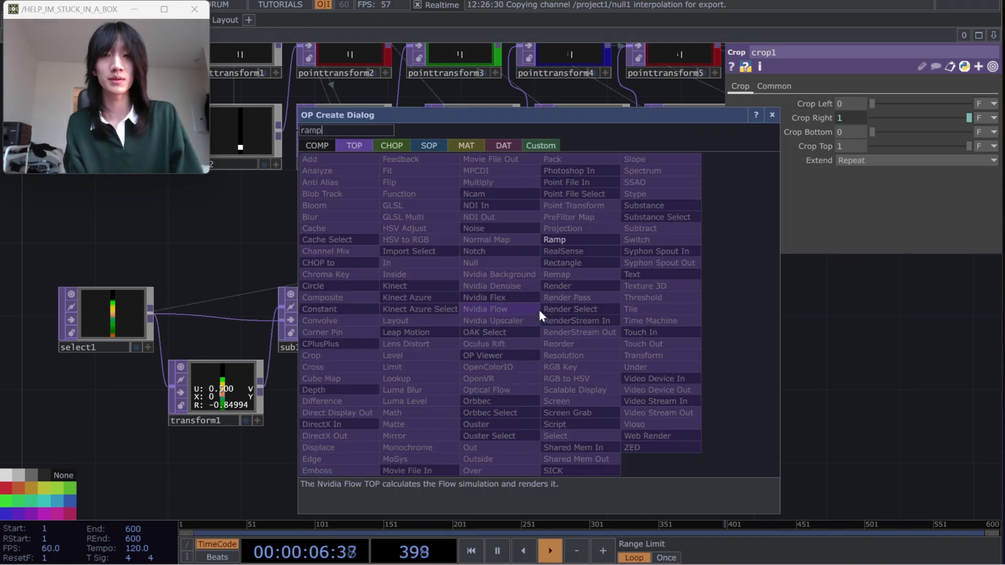
key(Return)
click(538, 308)
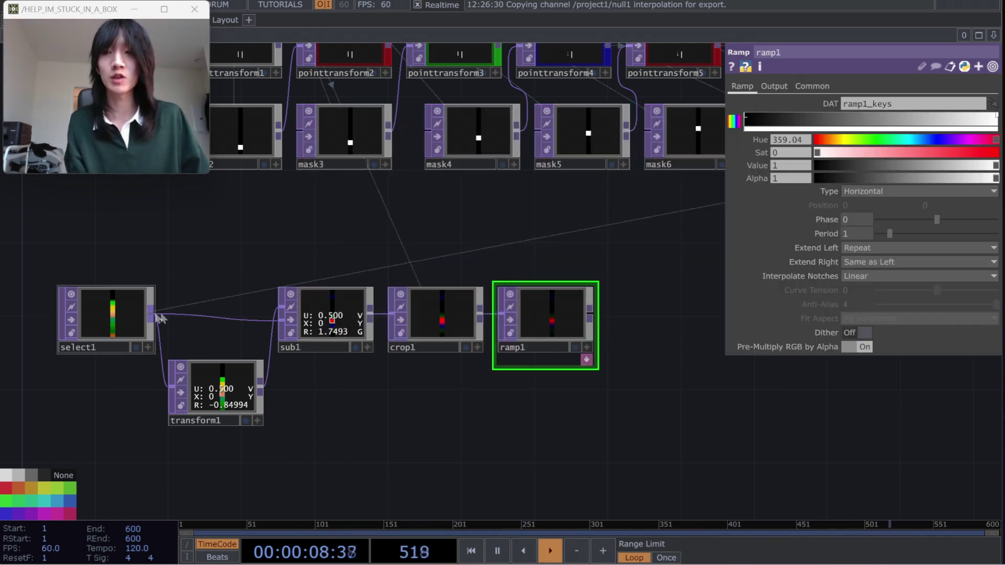
drag(607, 422, 278, 285)
drag(329, 310, 347, 365)
Add an Add TOP with select1 as its first input and ramp1 as its second.
click(228, 306)
click(153, 315)
key(Tab)
text(add)
click(420, 146)
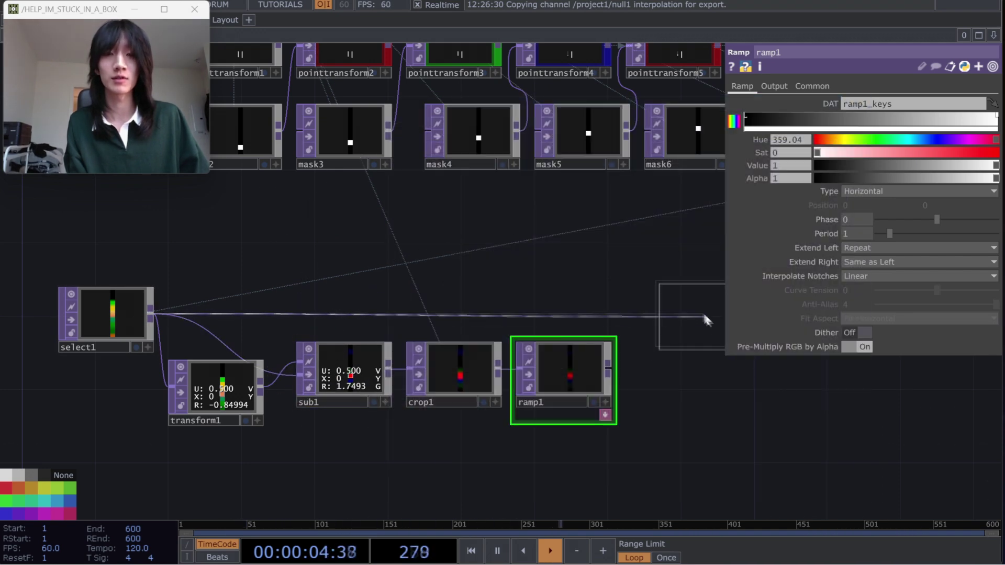
click(694, 320)
drag(718, 433, 579, 444)
click(469, 383)
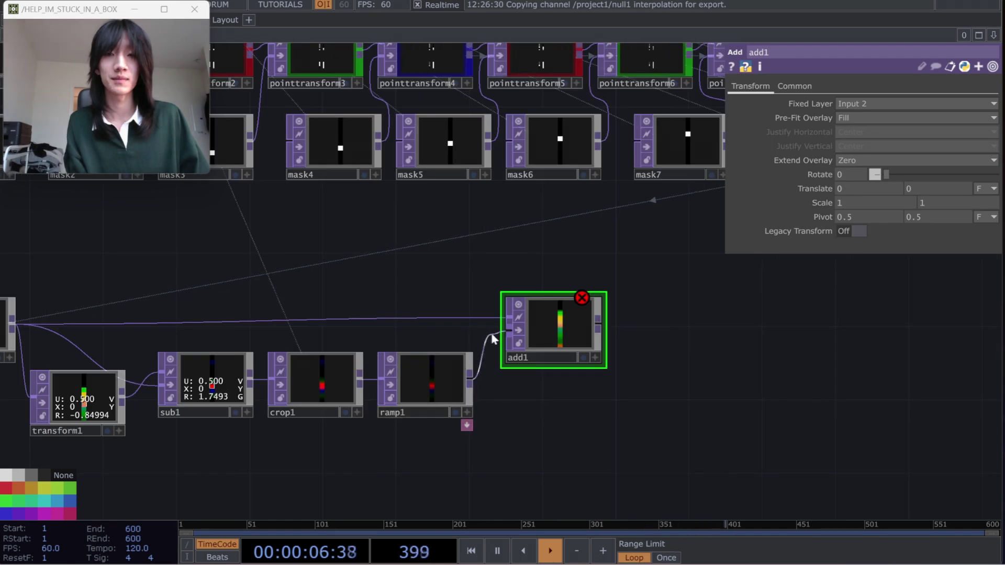
click(497, 336)
Add a Null TOP fed by the output of add1.
click(582, 330)
key(Tab)
text(null)
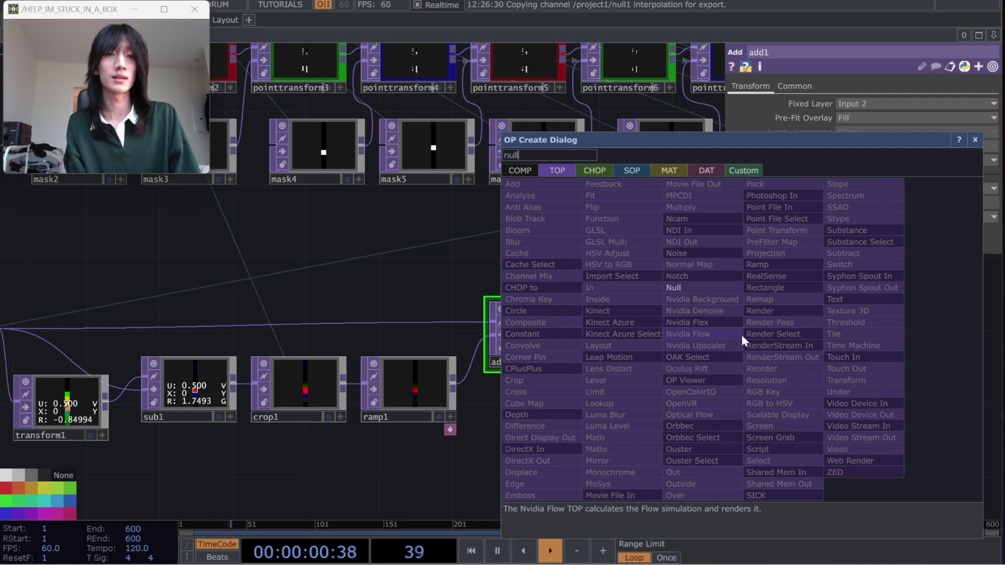
key(Return)
click(741, 335)
Show null3's output as points in its 3D viewer and examine the layout.
scroll(796, 366, up, 3)
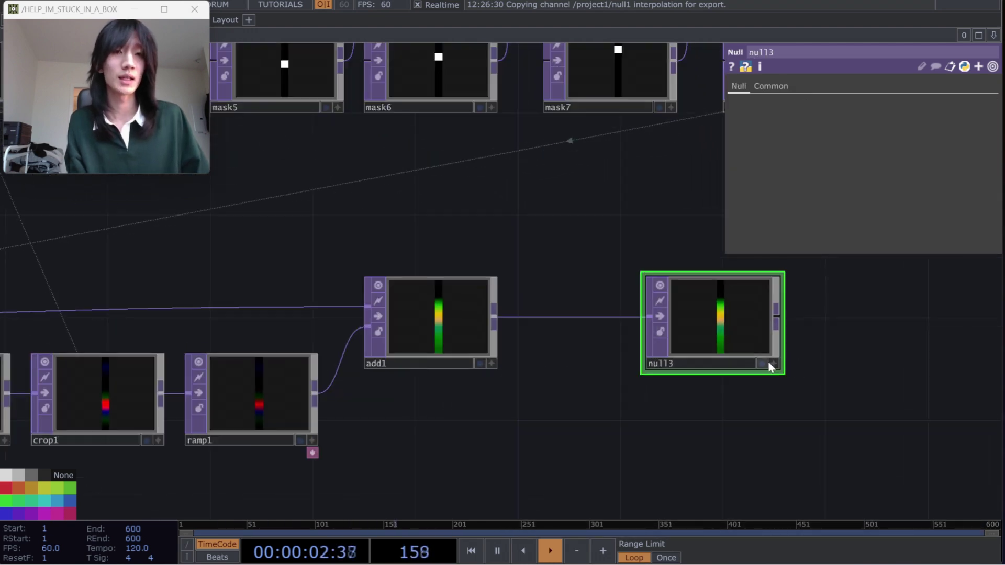
key(v)
mouse_move(717, 330)
mouse_down()
mouse_move(730, 332)
mouse_move(699, 328)
mouse_up()
key(v)
key(v)
click(774, 364)
click(773, 364)
click(776, 365)
drag(696, 342, 747, 341)
Set the interpolation channel of constant1 to 1000.
scroll(592, 376, down, 3)
drag(662, 380, 788, 369)
drag(467, 291, 439, 359)
scroll(550, 310, down, 3)
drag(573, 190, 666, 246)
click(258, 158)
drag(505, 381, 421, 279)
scroll(599, 466, up, 3)
drag(599, 467, 573, 409)
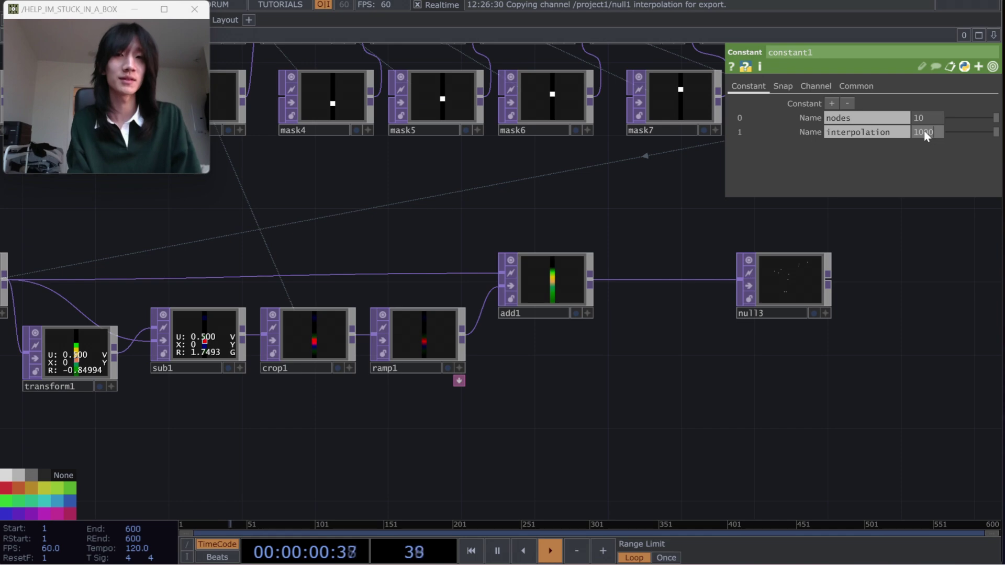
Examine the interpolated point lines in null3's 3D viewer from different angles.
scroll(765, 352, up, 3)
click(788, 345)
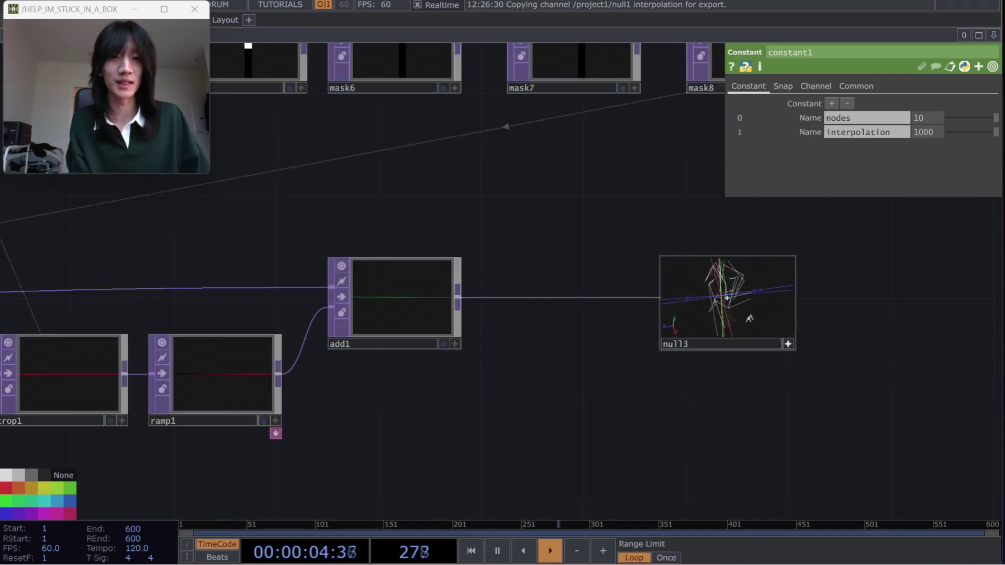
mouse_move(750, 318)
mouse_down()
mouse_move(714, 310)
mouse_move(776, 309)
mouse_move(765, 310)
mouse_up()
click(788, 344)
drag(632, 434, 685, 403)
scroll(719, 436, down, 3)
drag(580, 434, 637, 421)
drag(235, 448, 343, 440)
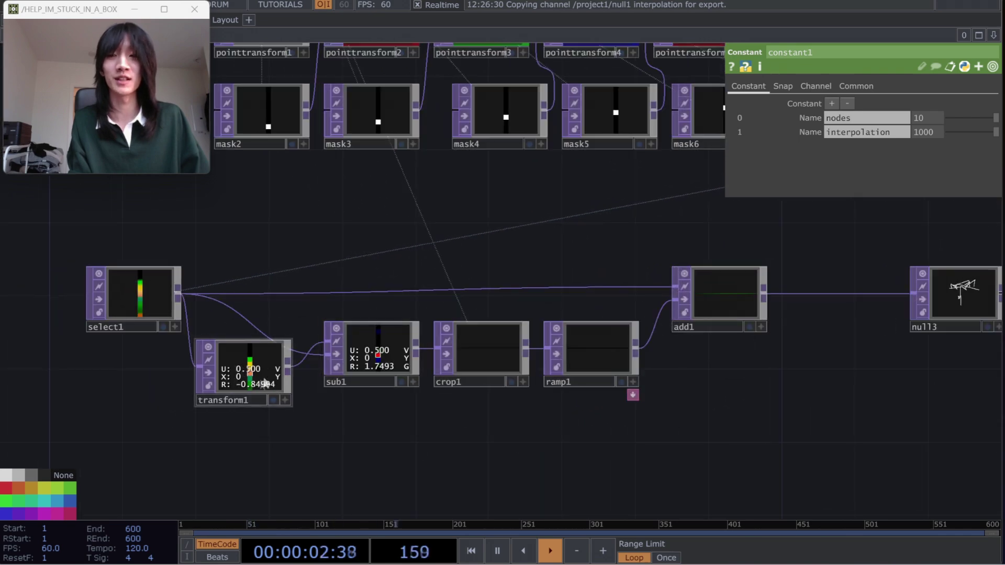
Set Input Smoothness and Viewer Smoothness to Nearest Pixel for select1, transform1, sub1, crop1, ramp1 and add1 together.
click(147, 295)
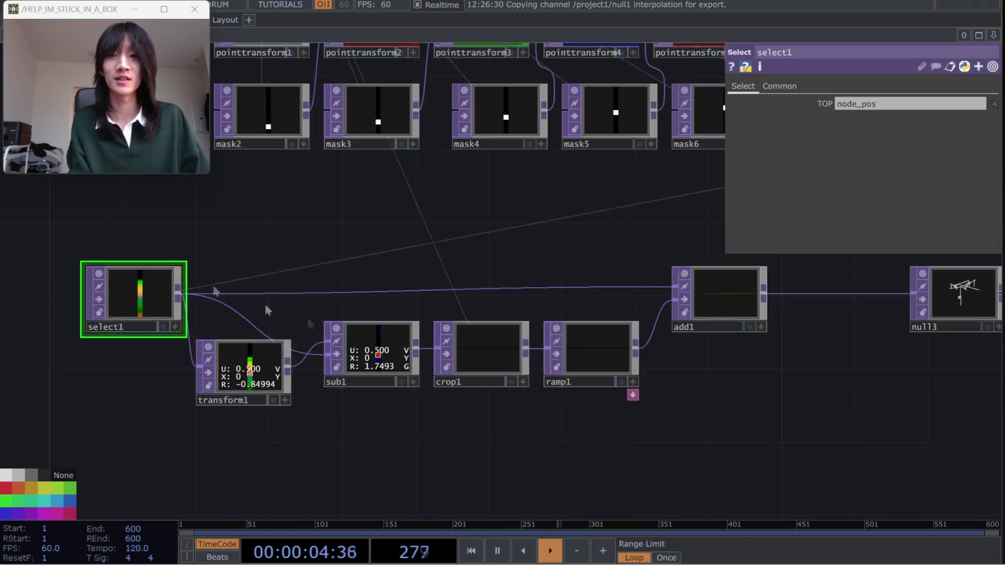
drag(116, 228, 804, 459)
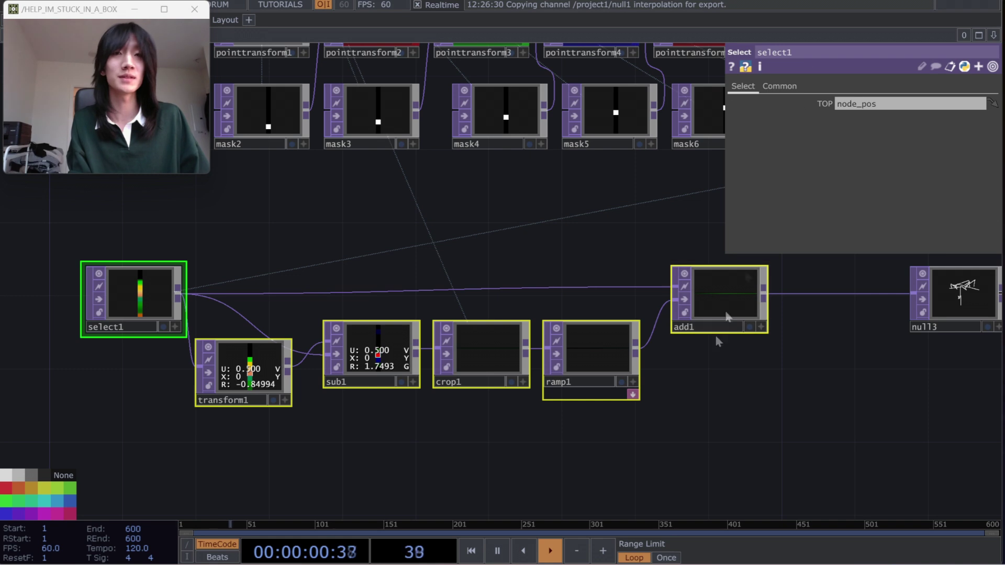
click(785, 86)
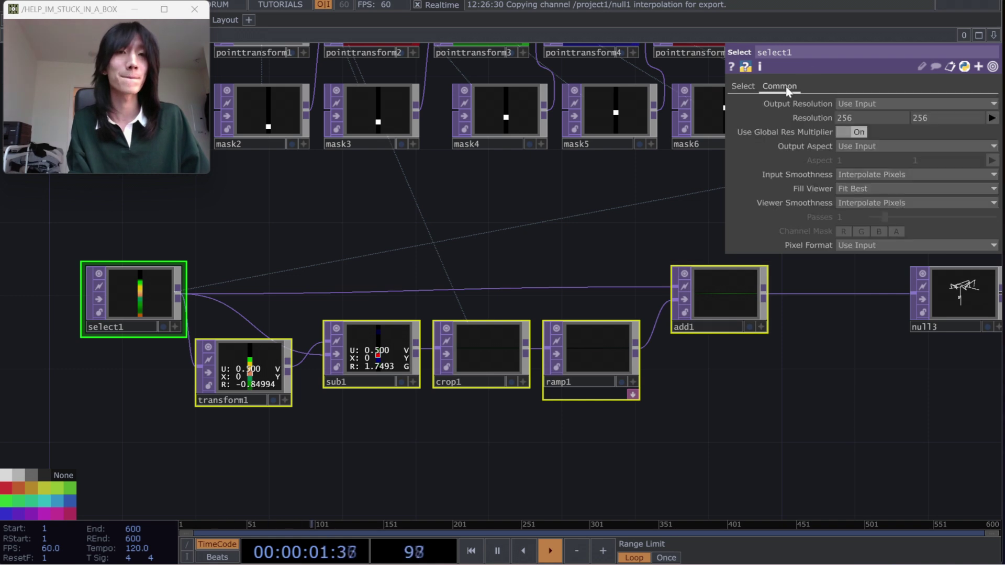
click(879, 174)
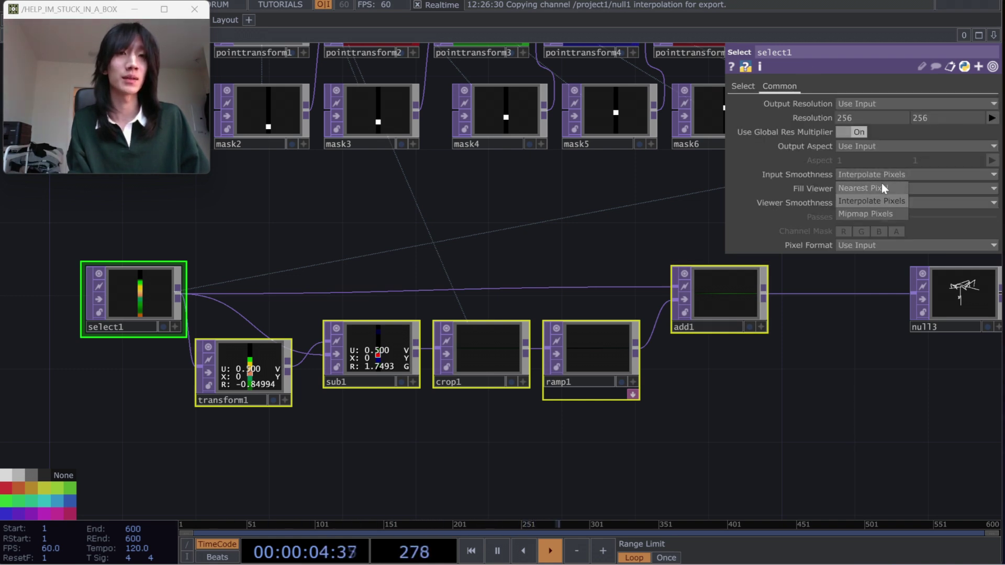
click(881, 187)
click(889, 203)
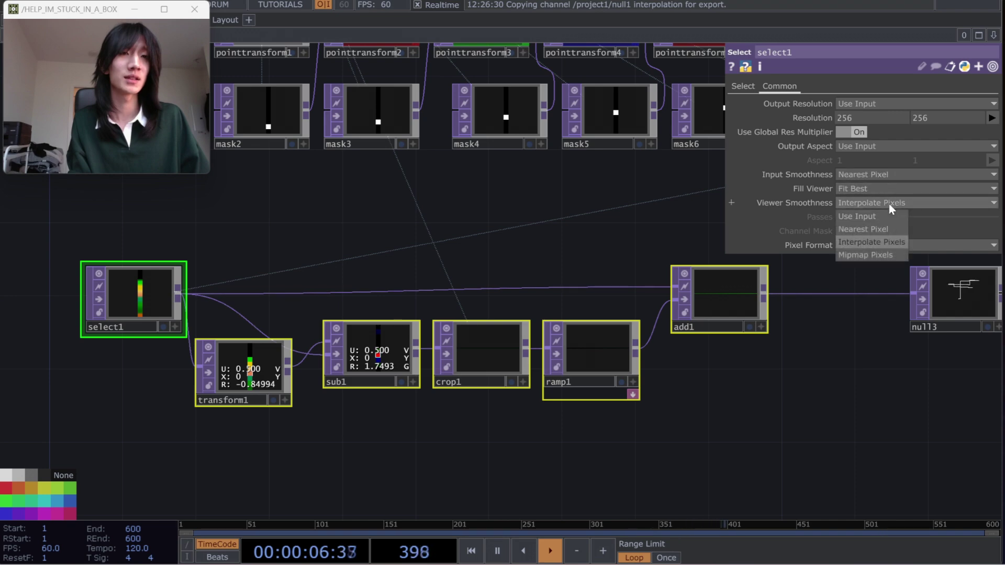
click(878, 231)
Examine the interpolated lines in null3's 3D viewer and review the select1-to-null3 chain that produces them.
drag(846, 415, 643, 399)
scroll(643, 399, up, 3)
drag(733, 358, 722, 392)
click(728, 355)
mouse_move(677, 306)
mouse_down()
mouse_move(666, 319)
mouse_move(638, 308)
mouse_move(661, 301)
mouse_move(697, 314)
mouse_move(682, 301)
mouse_move(650, 309)
mouse_move(670, 324)
mouse_move(678, 315)
mouse_move(679, 341)
mouse_move(673, 311)
mouse_up()
scroll(503, 406, down, 4)
drag(469, 422, 708, 400)
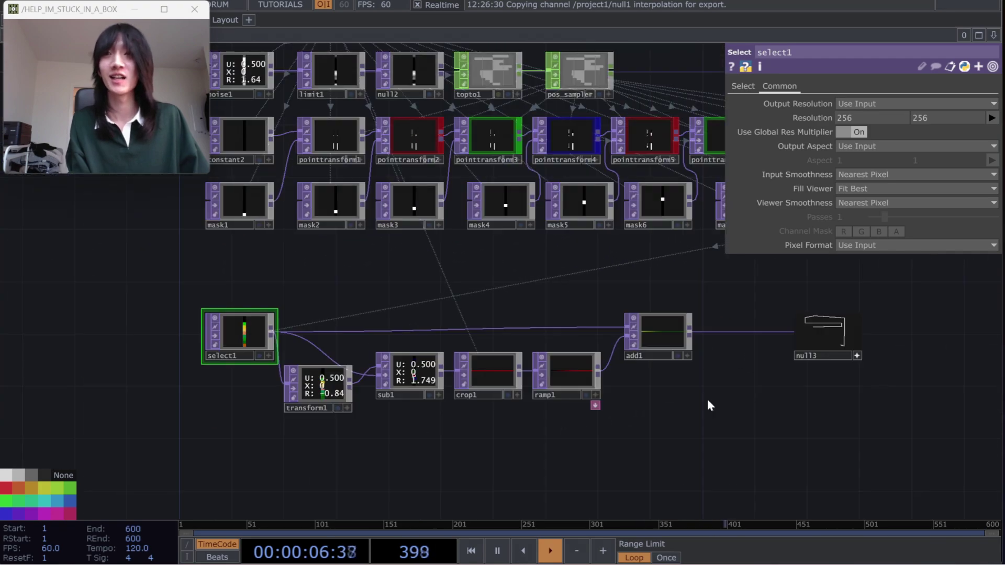
drag(438, 463, 492, 491)
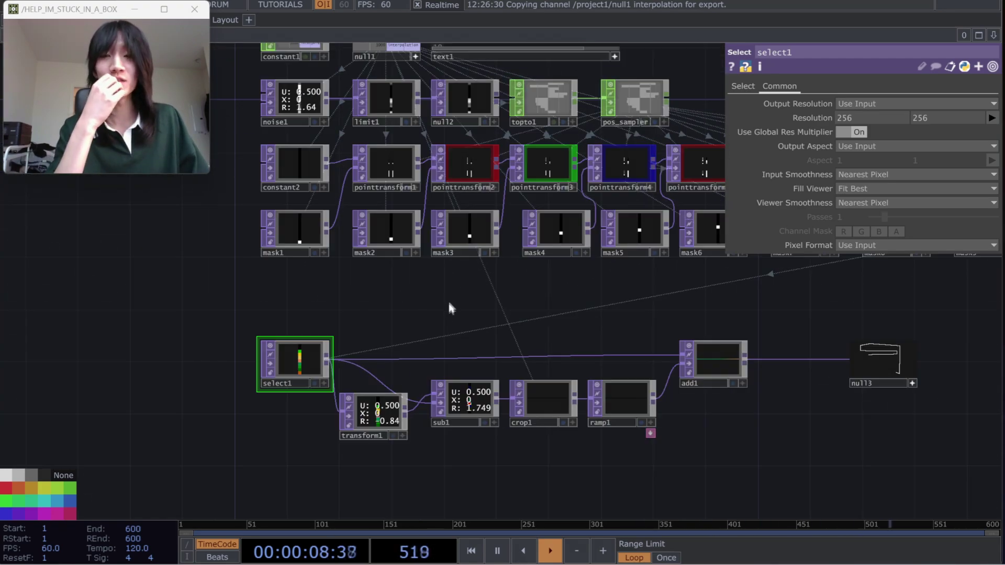
drag(451, 288, 477, 242)
scroll(509, 404, up, 3)
drag(534, 413, 456, 435)
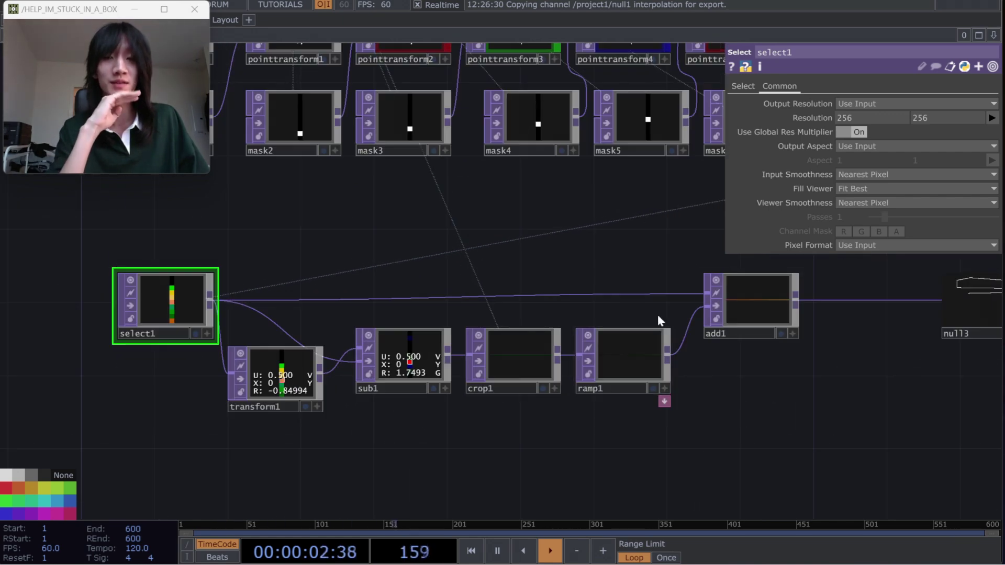
Inspect crop1's crop parameters and its operator info, including the output resolution.
click(532, 337)
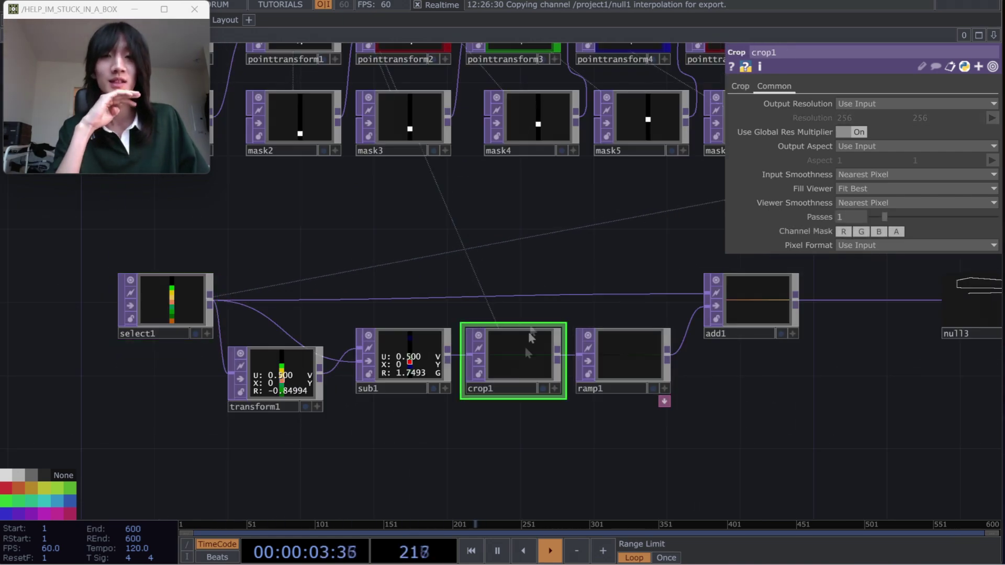
click(750, 87)
scroll(538, 234, down, 3)
drag(539, 233, 477, 350)
drag(476, 391, 488, 338)
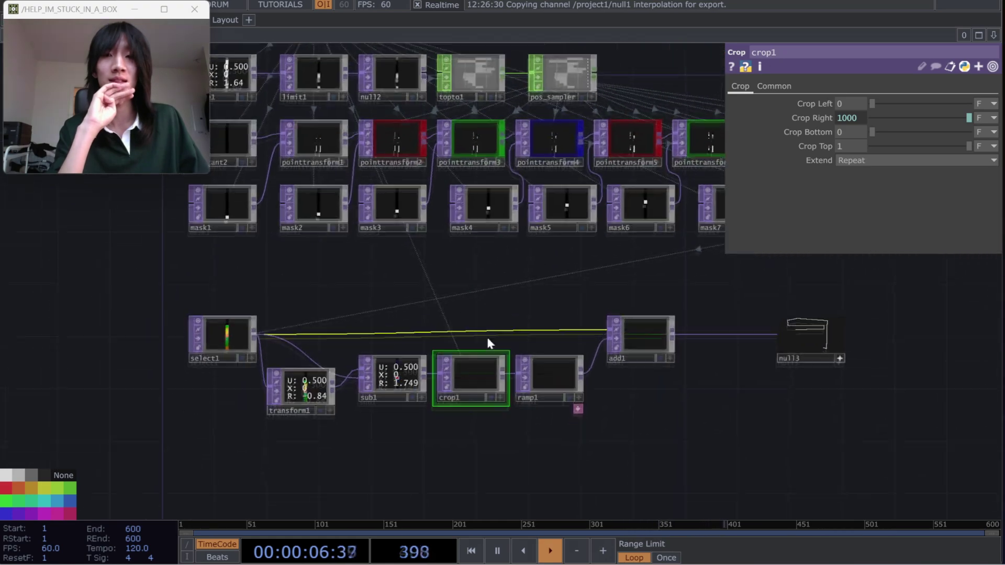
scroll(488, 340, up, 2)
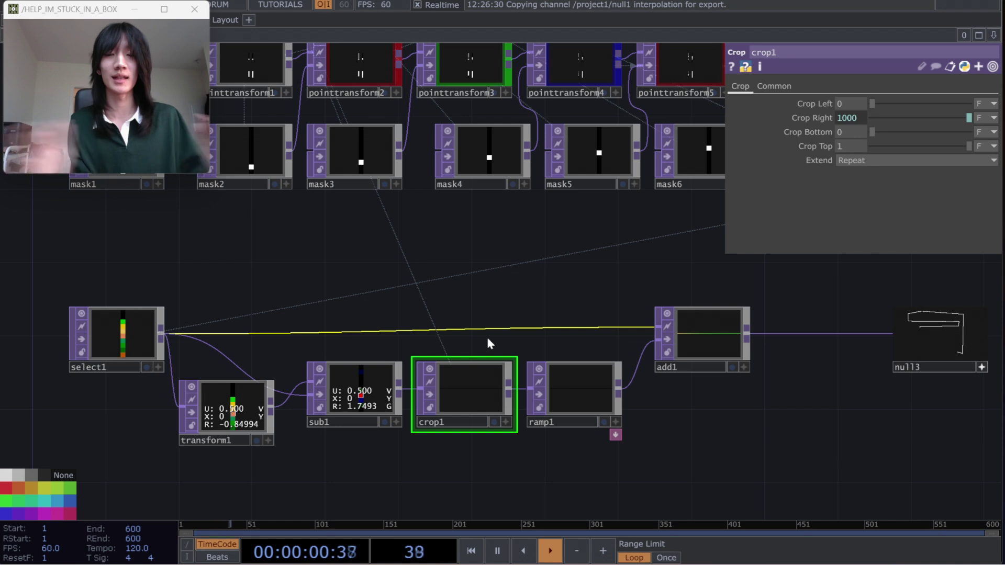
middle_click(480, 385)
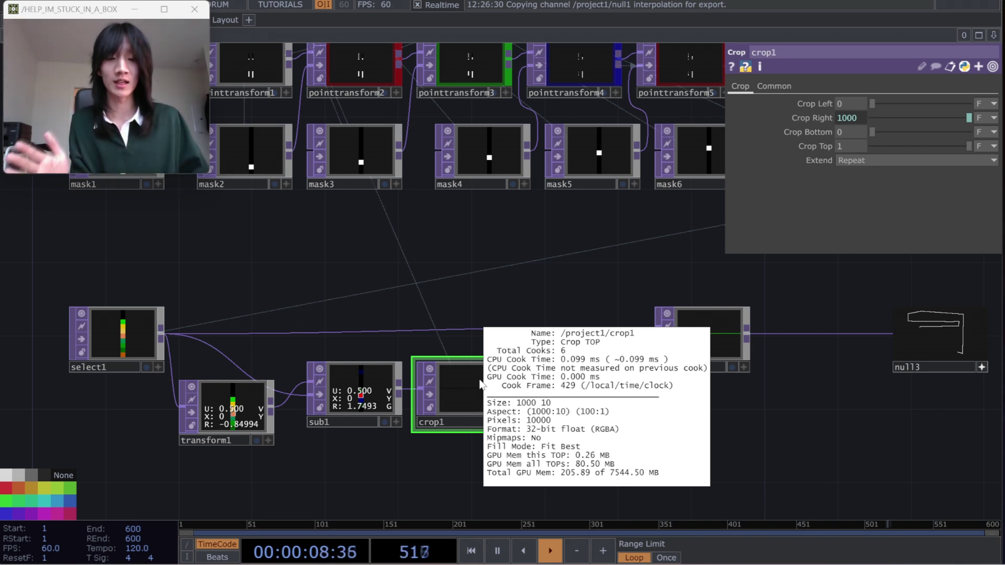
Feed ramp1's output directly into null3 and examine the resulting points in its 3D viewer.
click(563, 393)
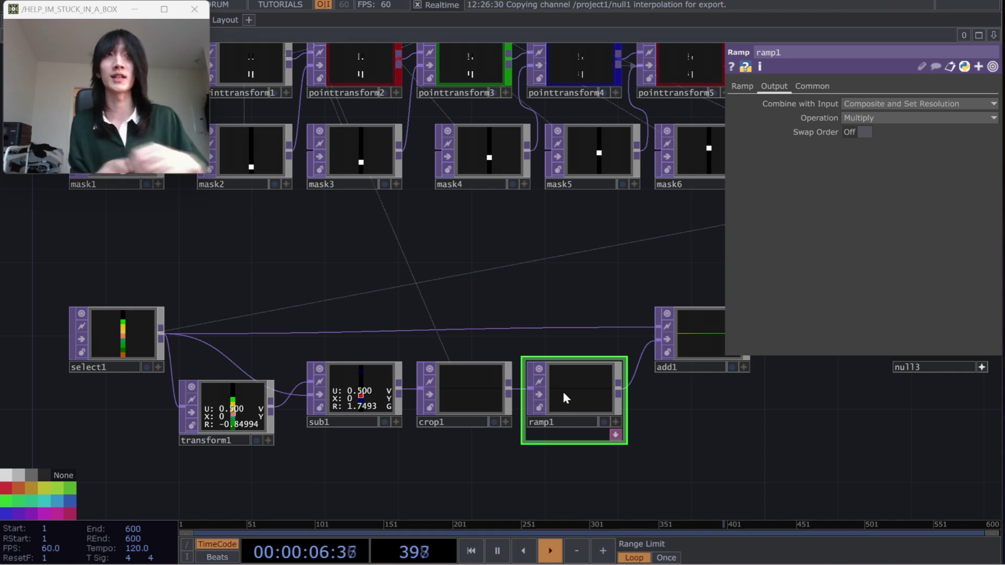
drag(568, 311, 455, 313)
click(620, 377)
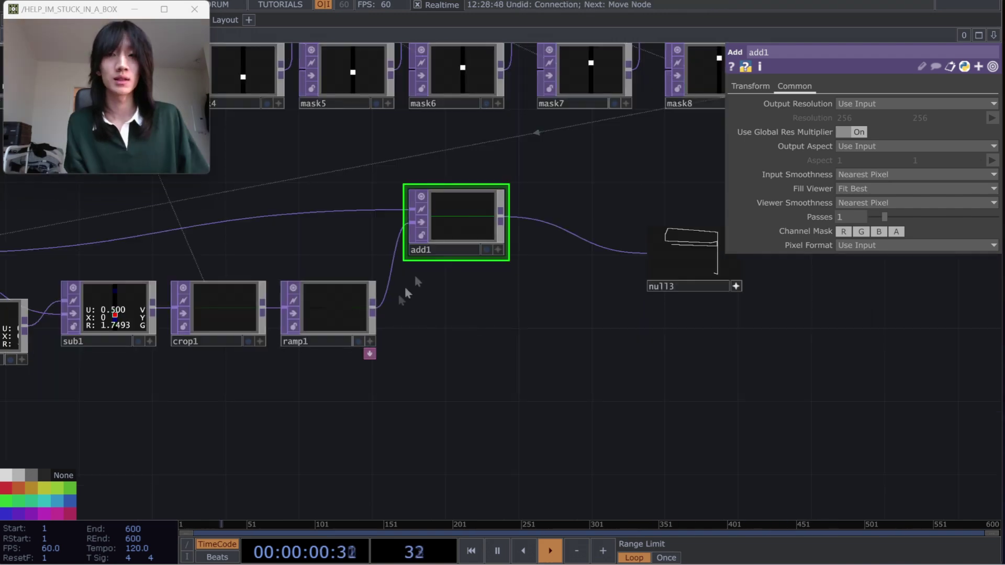
drag(385, 322, 571, 373)
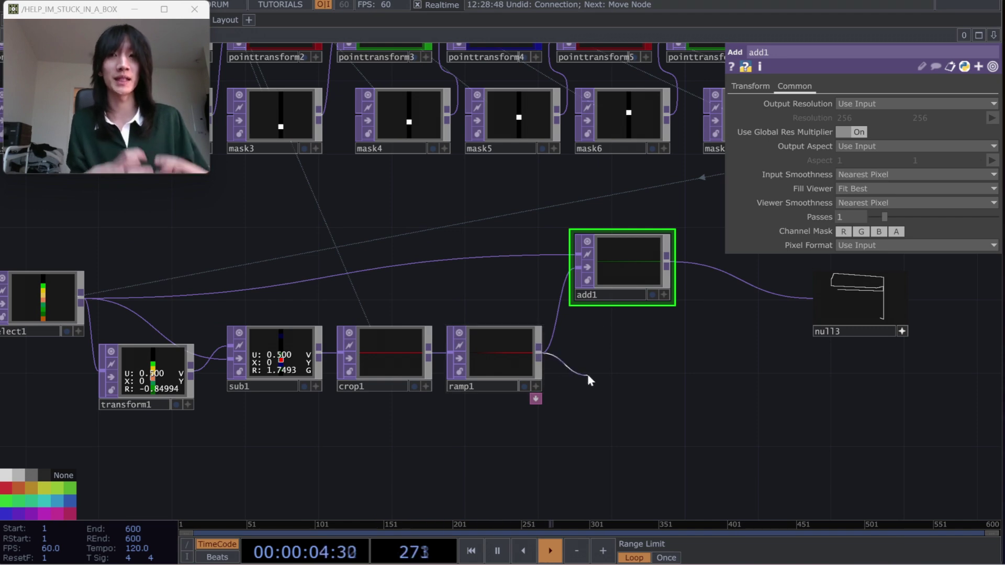
drag(588, 374, 815, 298)
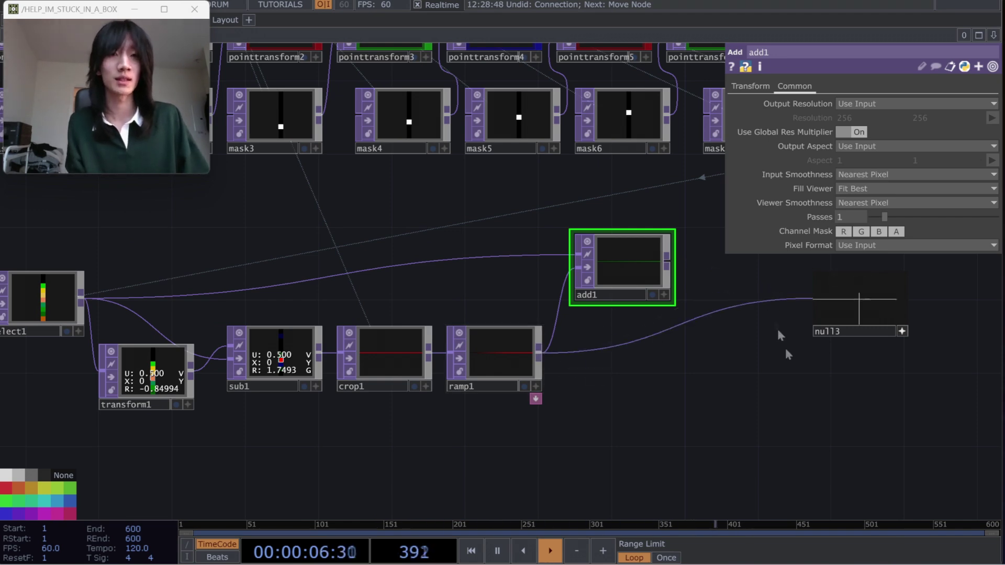
scroll(783, 441, up, 3)
drag(739, 334, 721, 359)
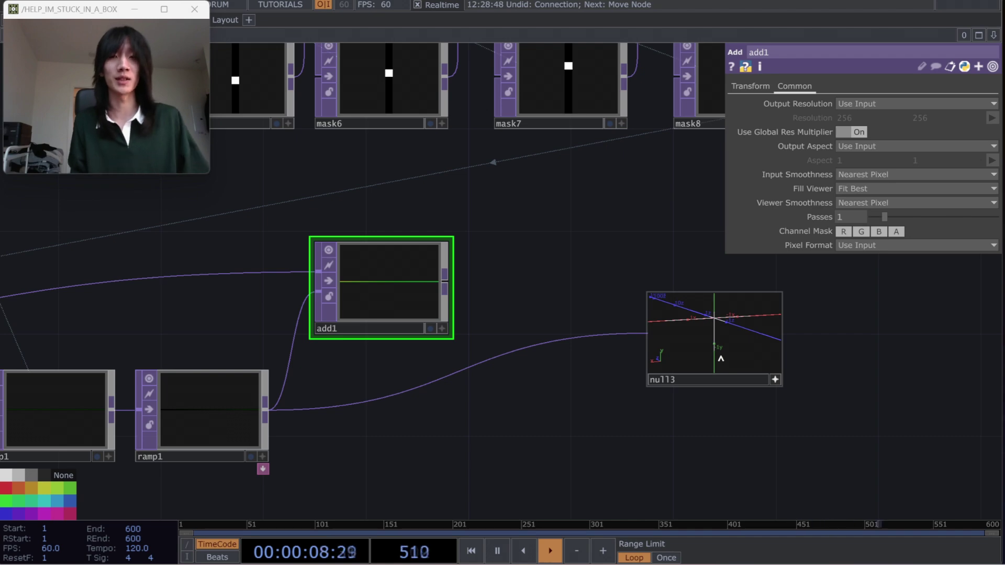
key(h)
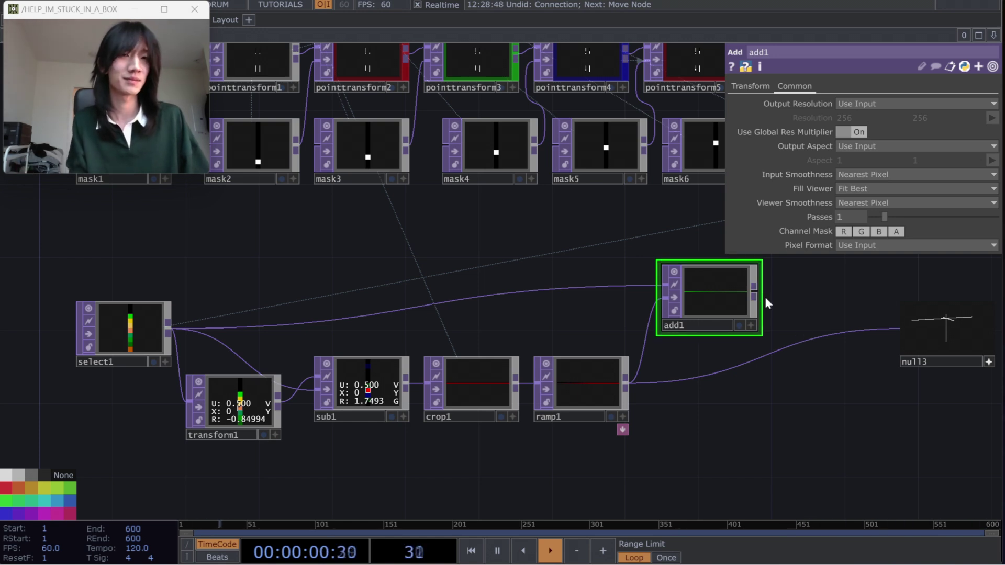
Reconnect add1's output to null3 and realign add1 with null3 in the network.
drag(755, 292, 806, 334)
drag(846, 392, 731, 387)
drag(622, 298, 658, 335)
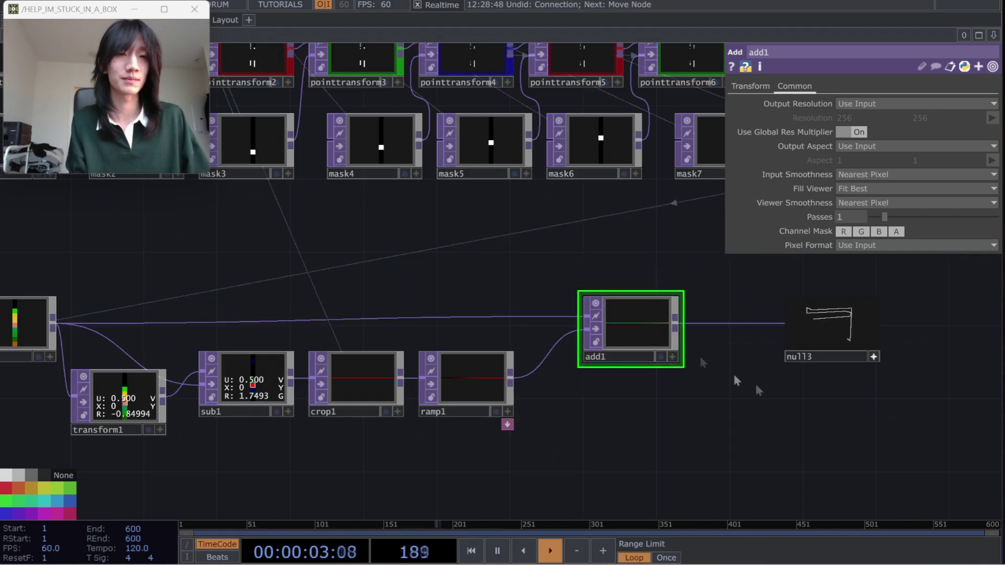
drag(874, 369, 705, 352)
Rename the Null TOP fed by add1 as manhattan_distance.
scroll(673, 398, down, 5)
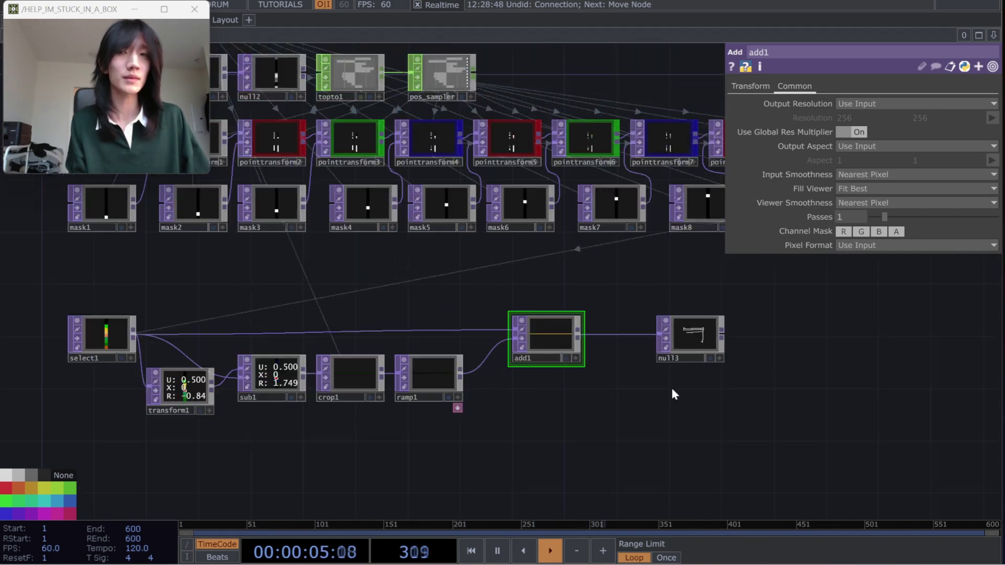
drag(580, 154, 628, 193)
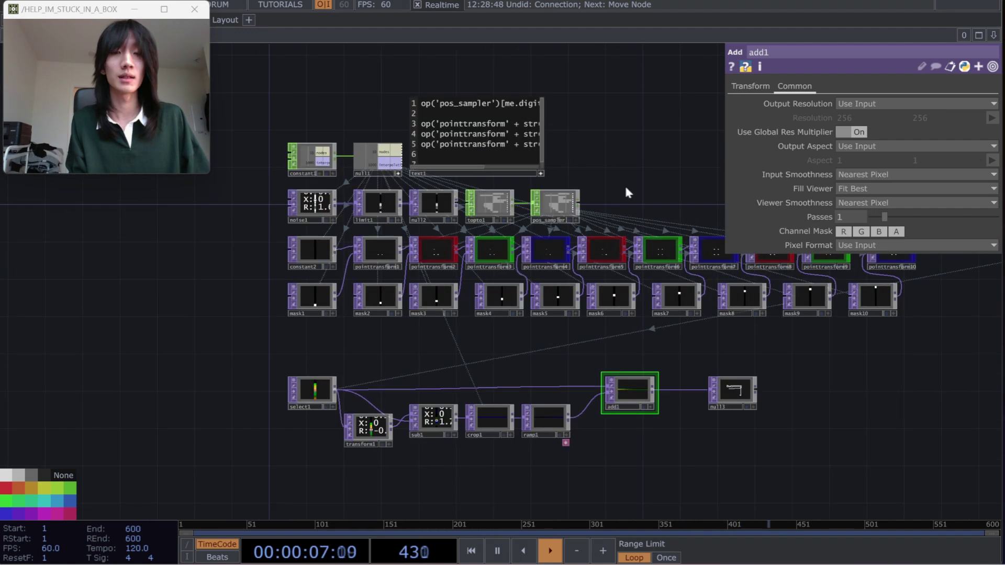
scroll(755, 408, up, 3)
click(700, 396)
text(m)
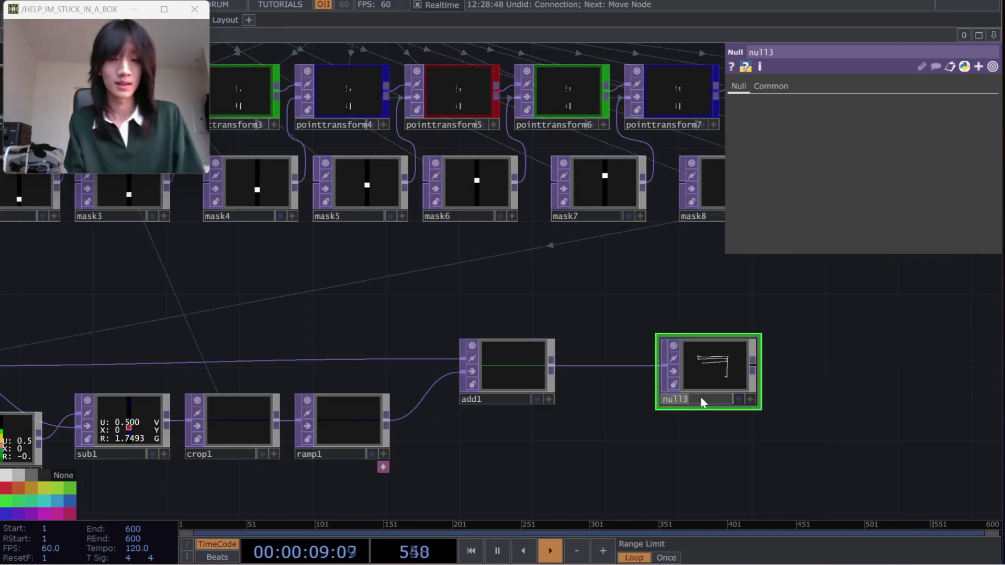
text(anhattan_distance)
key(Return)
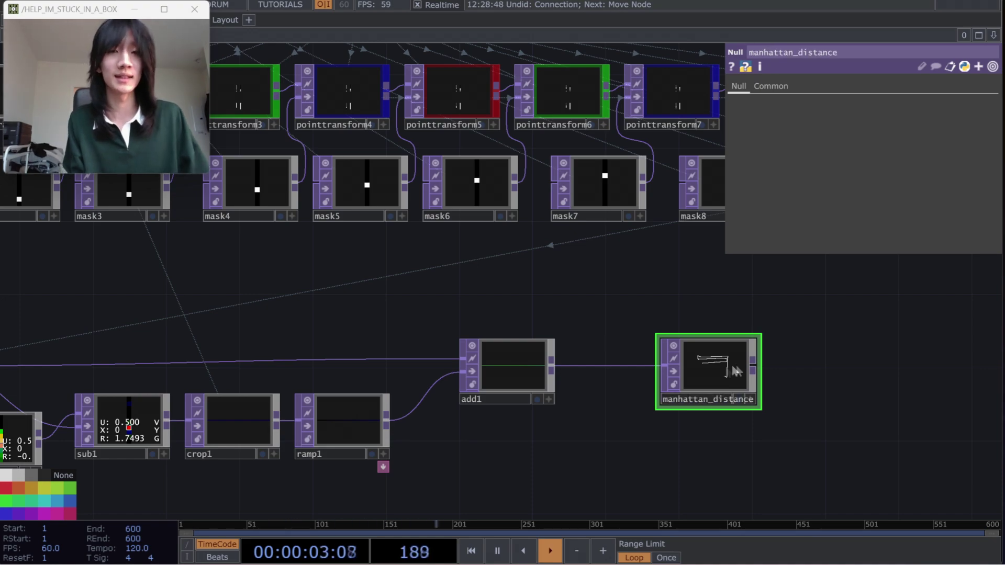
scroll(739, 369, down, 2)
scroll(739, 369, down, 2)
drag(840, 380, 859, 444)
drag(528, 394, 652, 411)
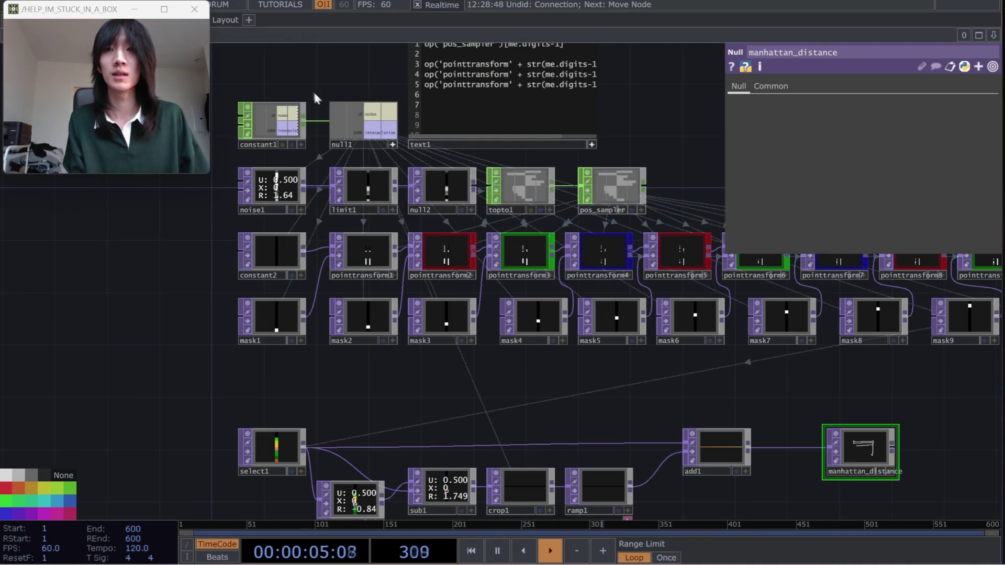
Set the seed of the noise1 node to 2954.
click(287, 126)
drag(903, 395, 876, 375)
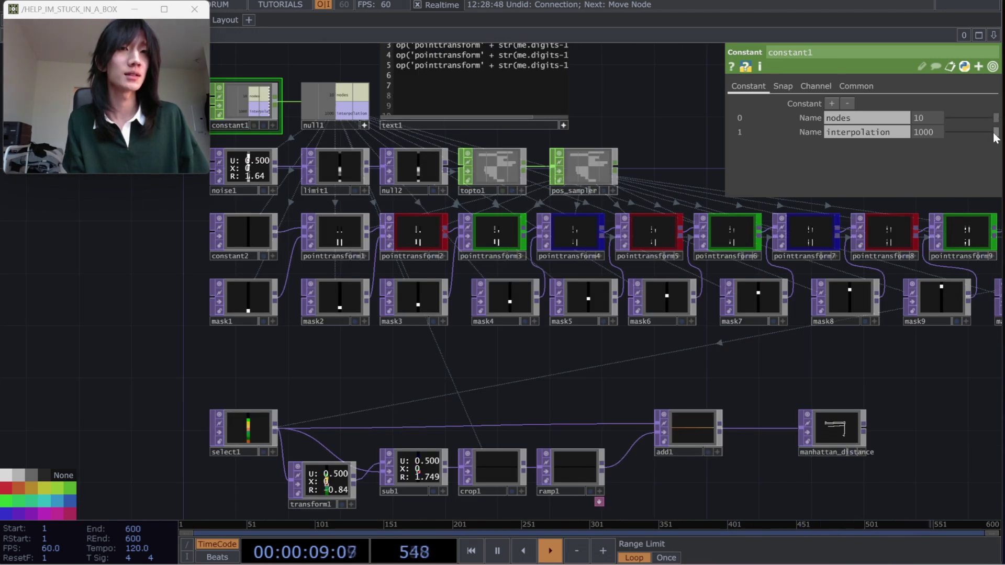
click(244, 170)
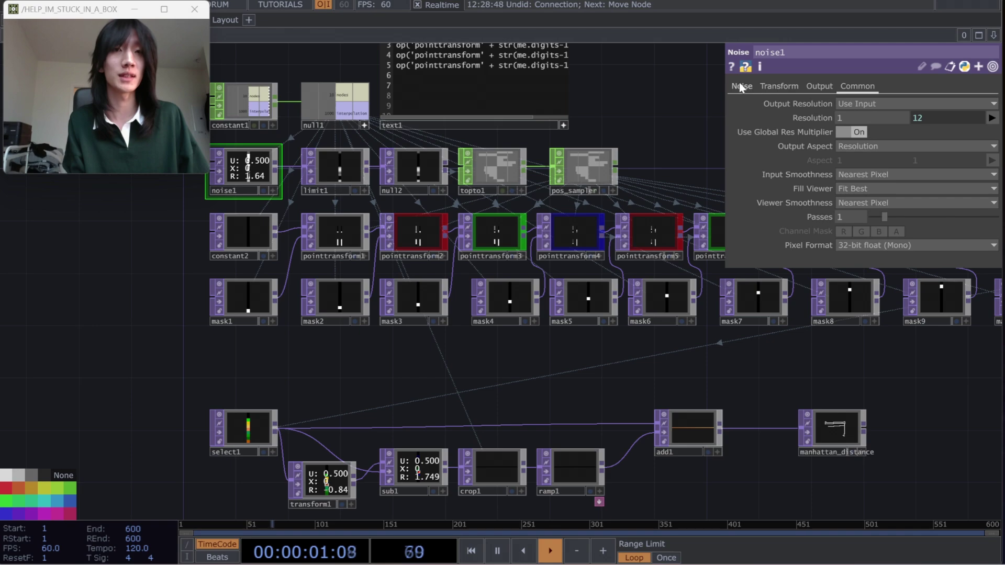
click(741, 86)
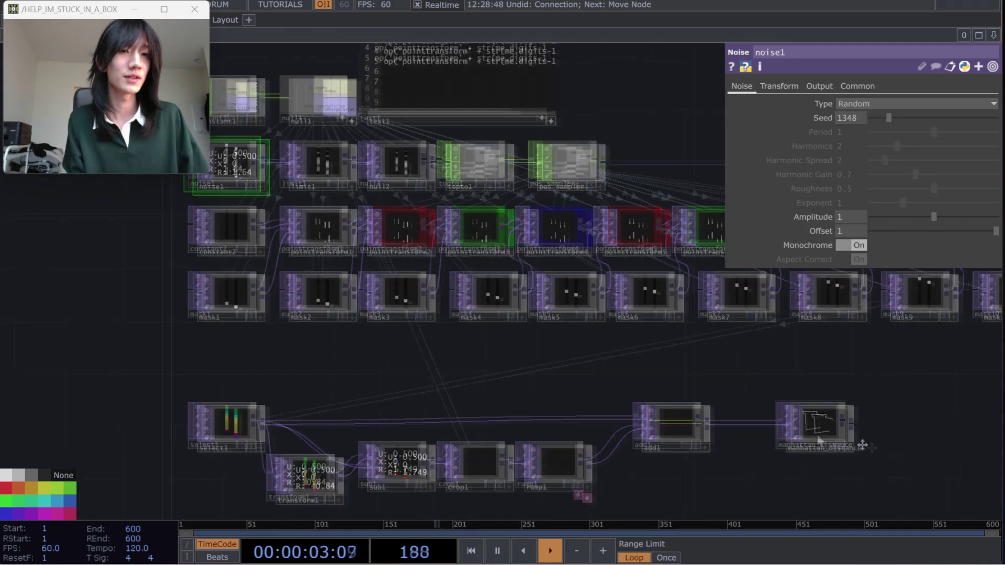
drag(888, 117, 909, 118)
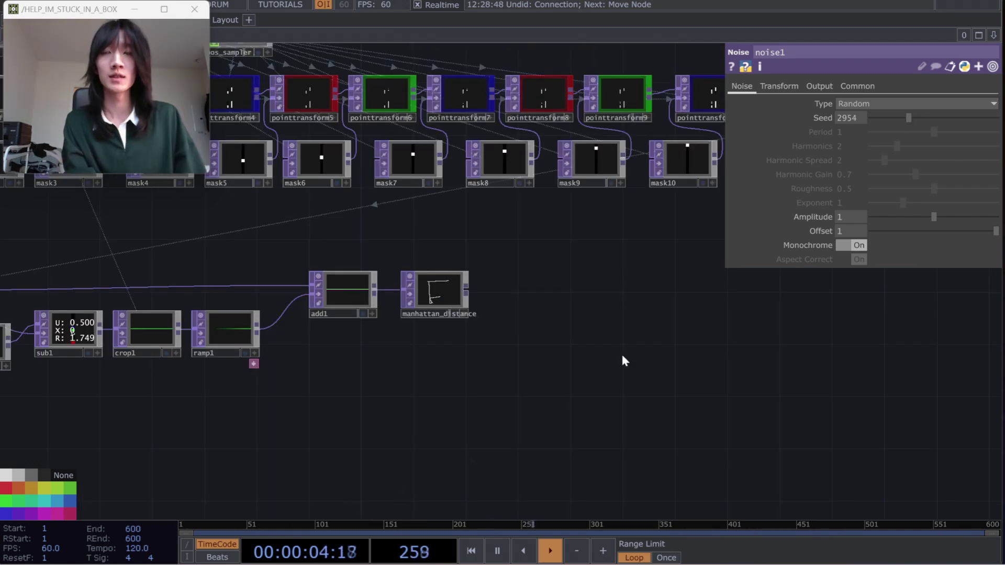
Add a Box SOP in the empty network area beyond the manhattan_distance node.
key(Tab)
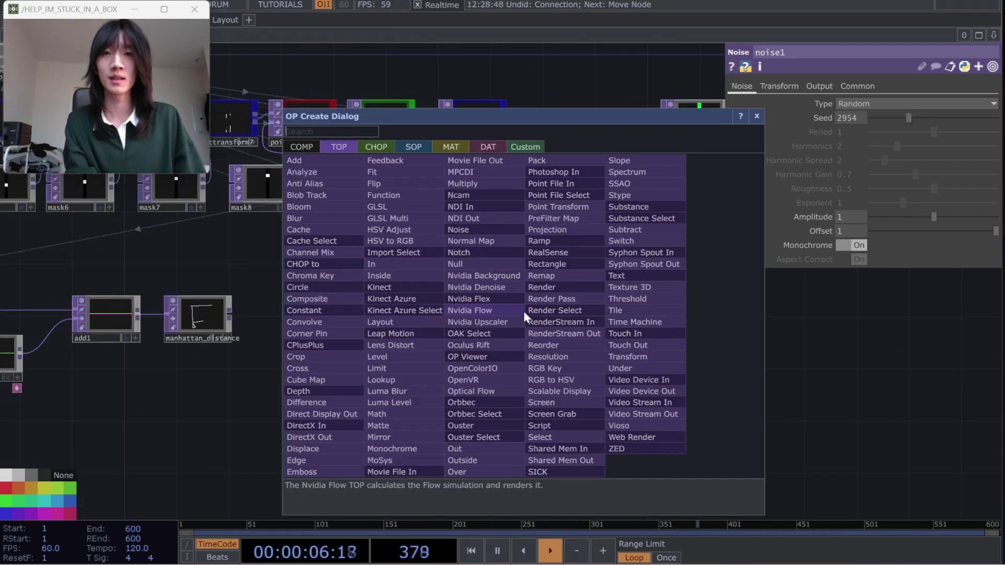
click(413, 146)
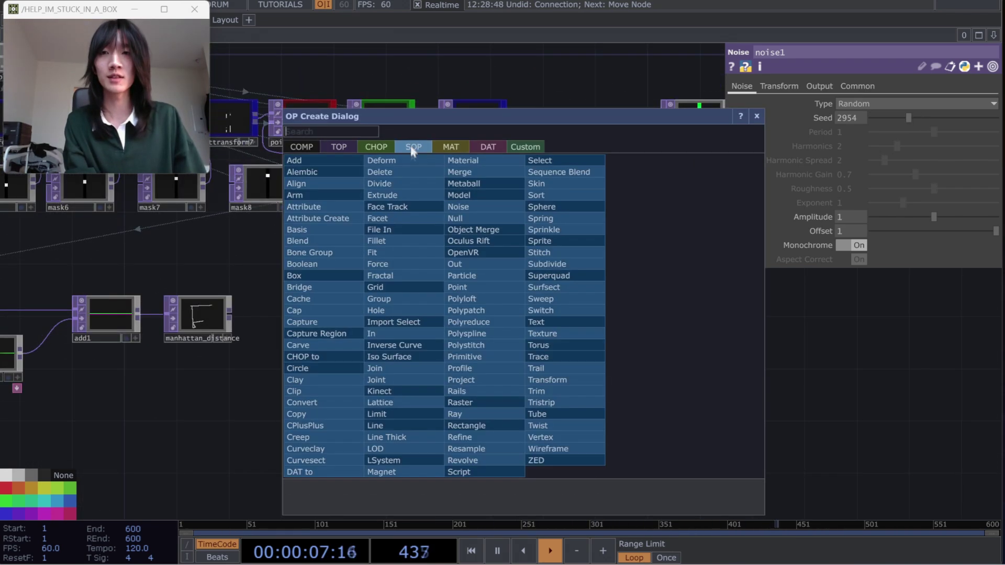
text(box)
key(Return)
click(476, 376)
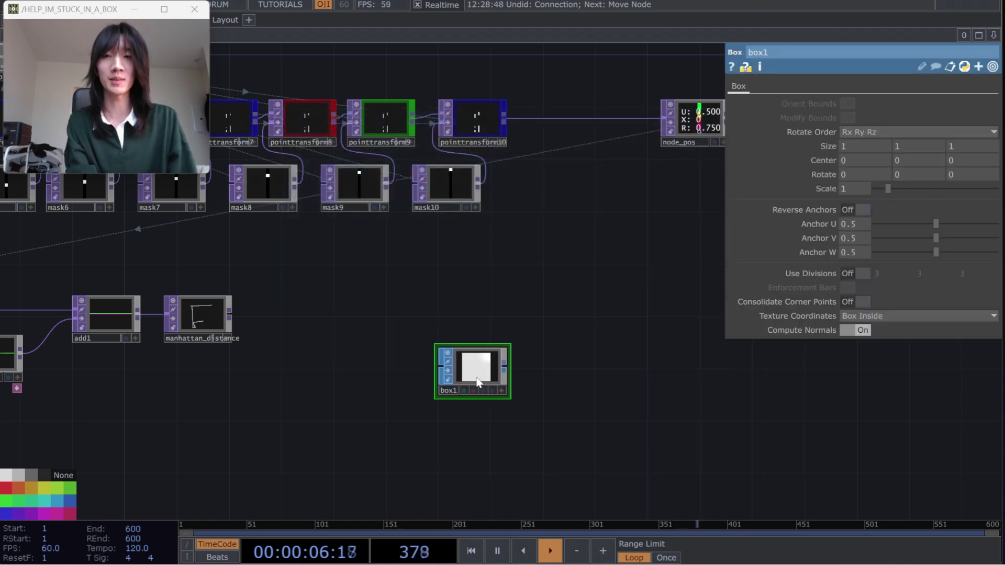
drag(472, 381, 474, 342)
Connect a Transform SOP after box1 and set its uniform scale to 0.05.
right_click(509, 332)
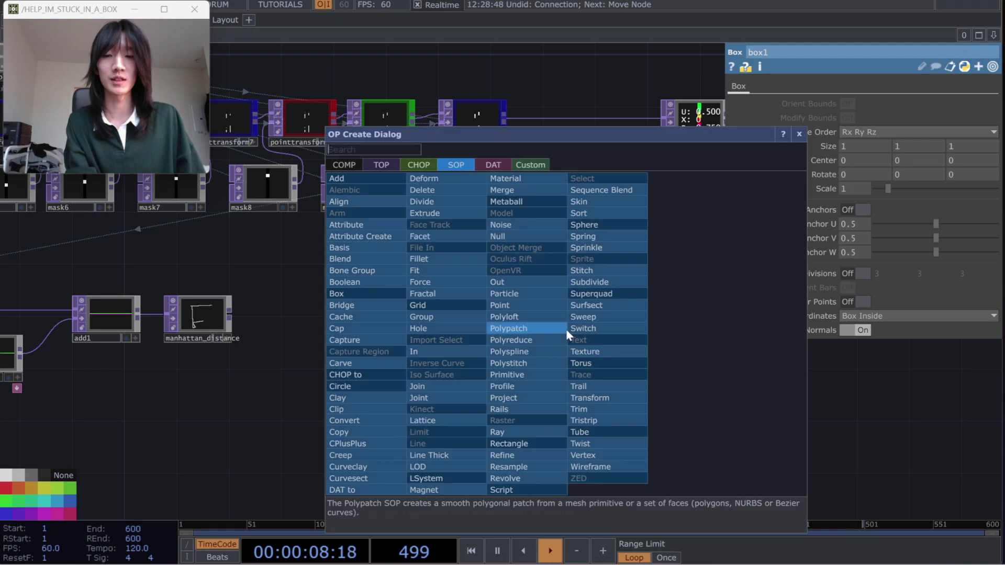
click(567, 329)
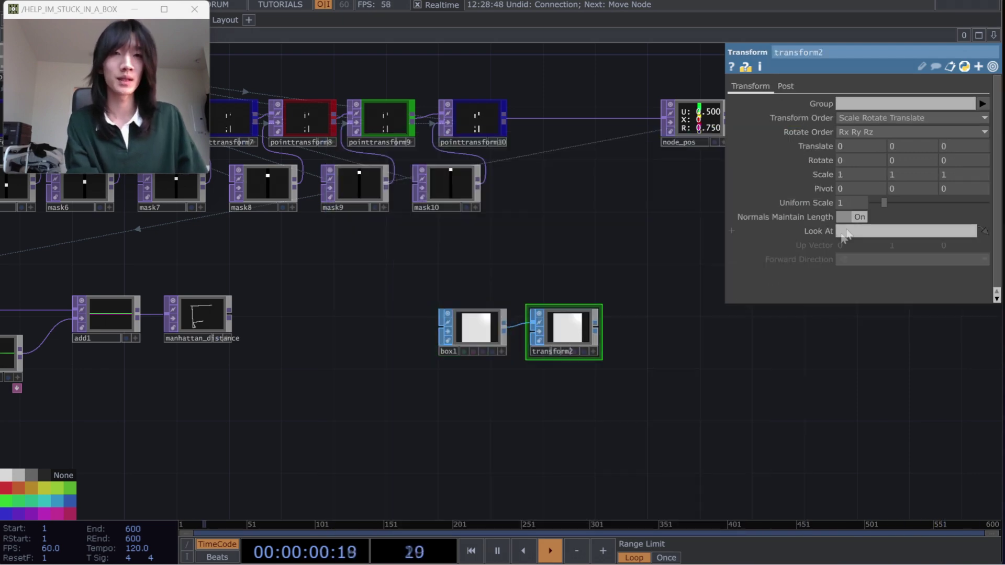
scroll(590, 333, up, 3)
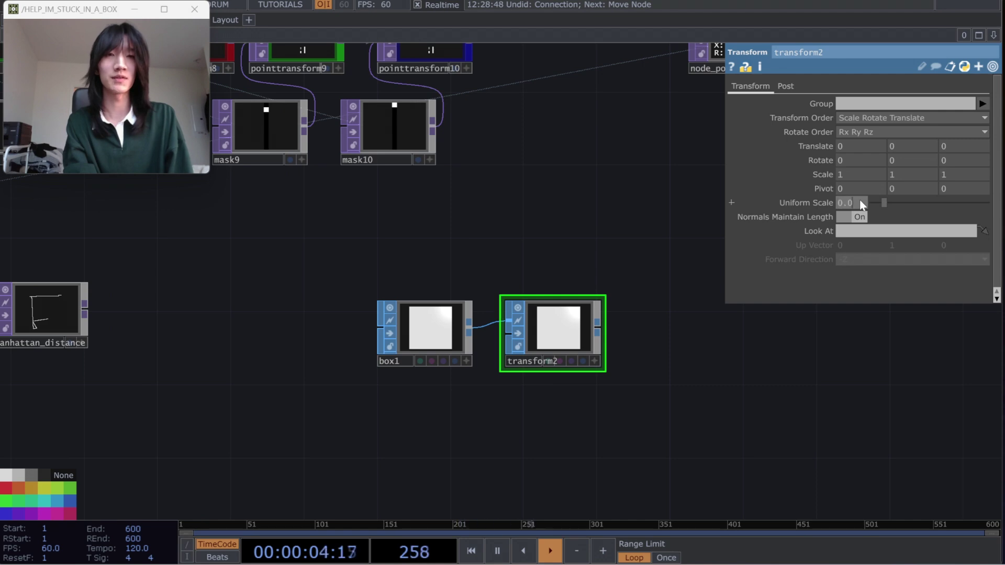
text(5)
key(Return)
Connect a Null SOP to the output of transform2.
click(598, 330)
click(670, 332)
text(nu)
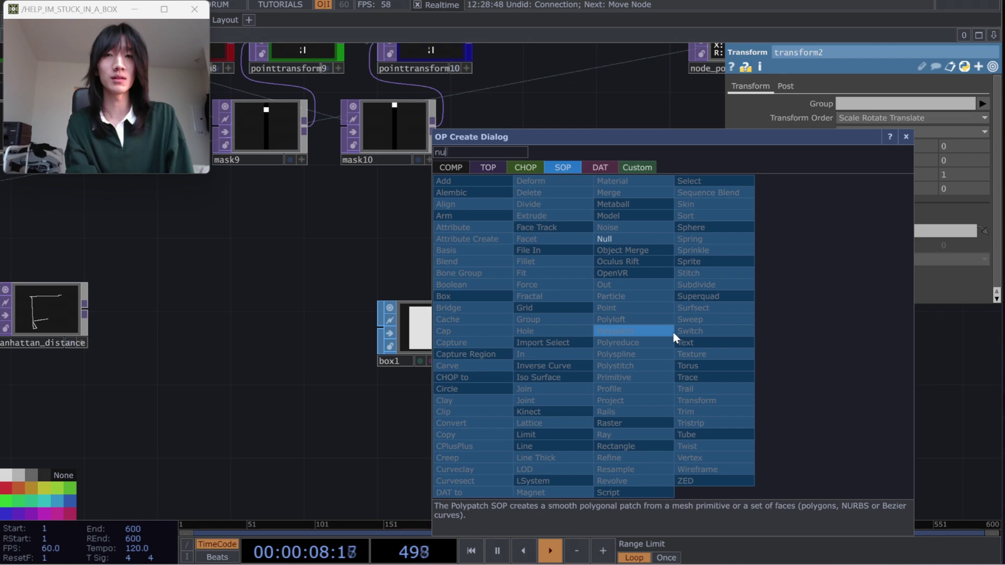
key(Return)
Connect a Geometry COMP to the output of null3.
scroll(579, 426, down, 4)
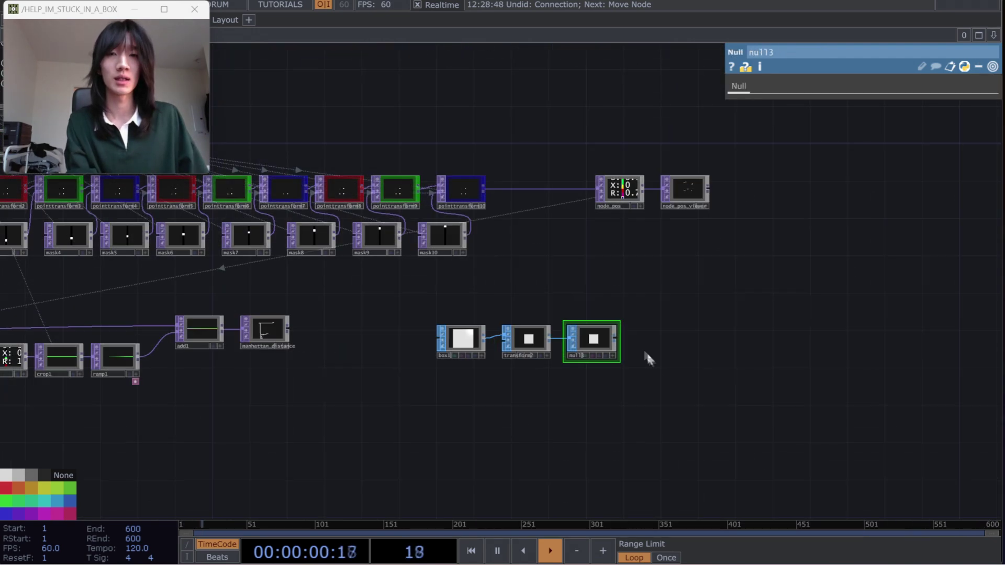
right_click(619, 342)
click(439, 168)
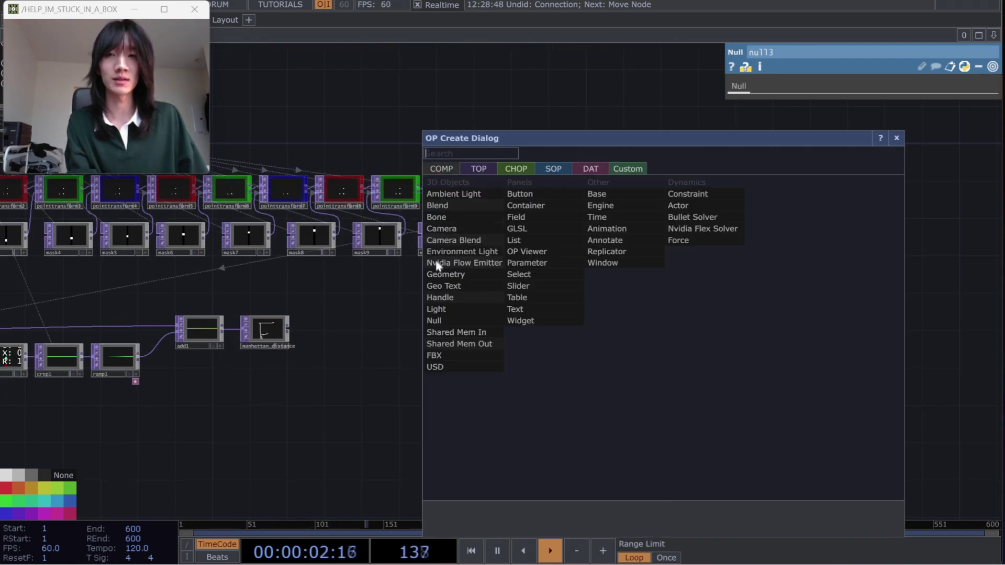
click(438, 275)
click(670, 346)
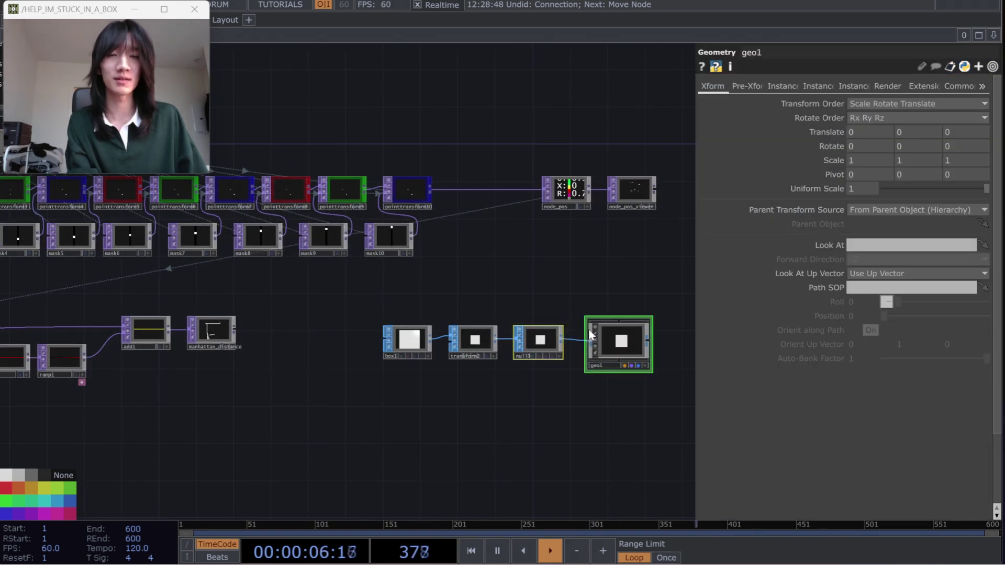
Add a Camera COMP directly above geo1.
key(Tab)
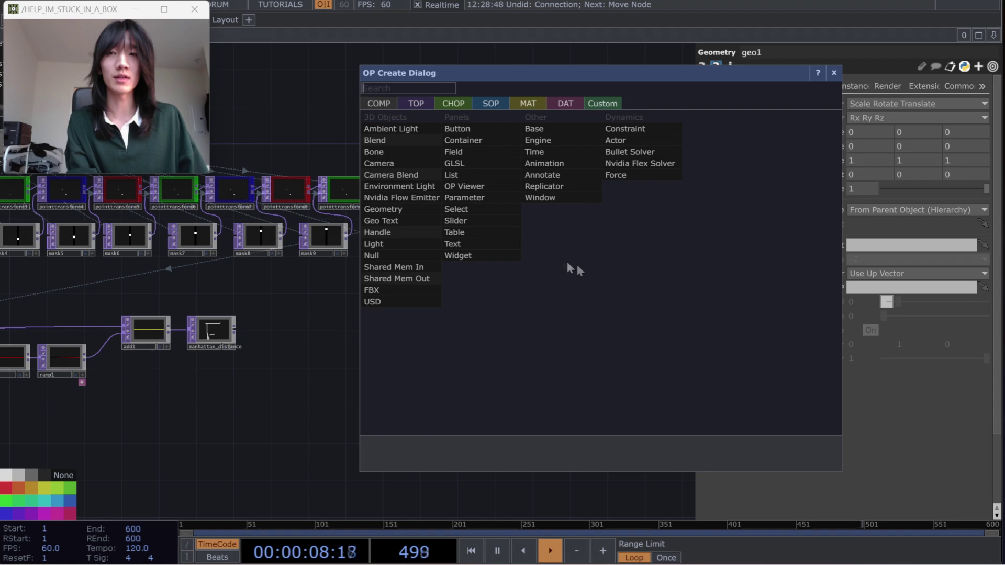
click(385, 164)
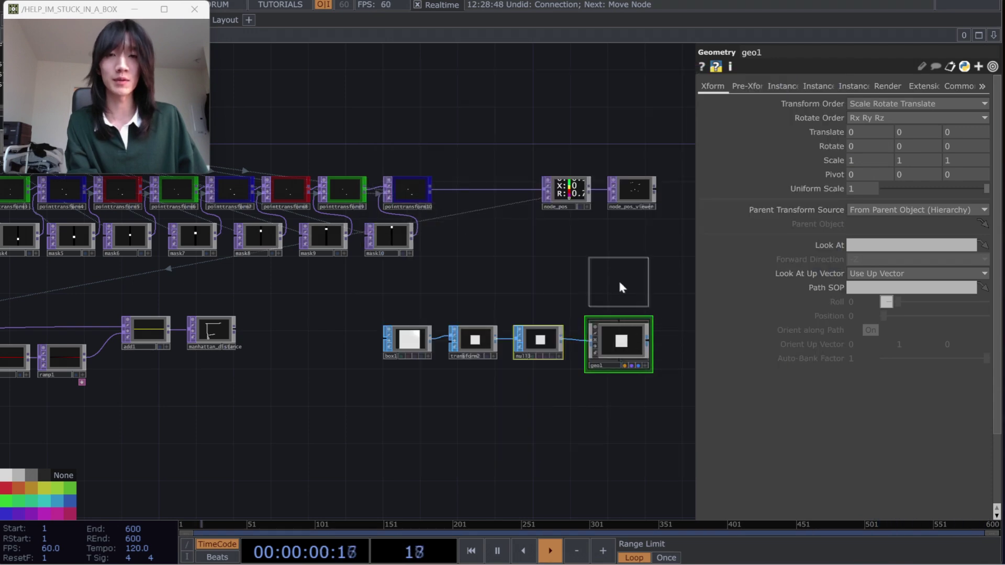
click(620, 279)
Add a Constant MAT below geo1 and assign it to geo1 as its material.
scroll(586, 372, up, 2)
key(Tab)
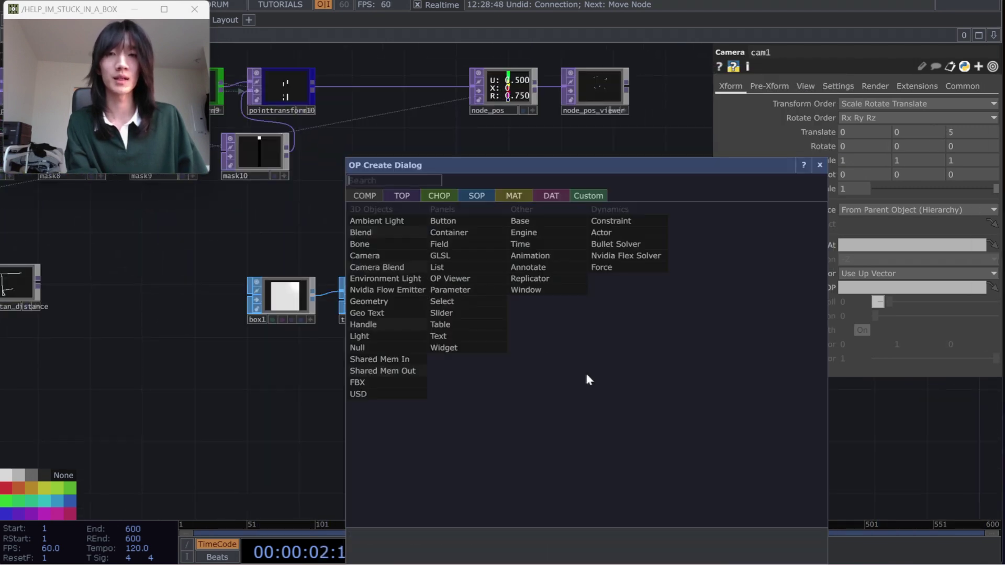
click(514, 195)
click(393, 223)
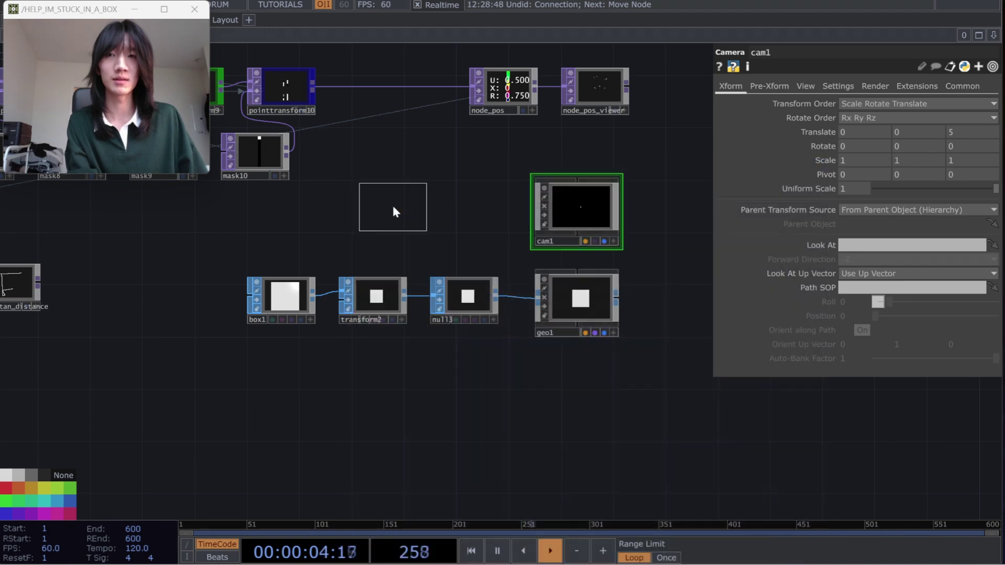
click(583, 384)
drag(586, 386, 594, 288)
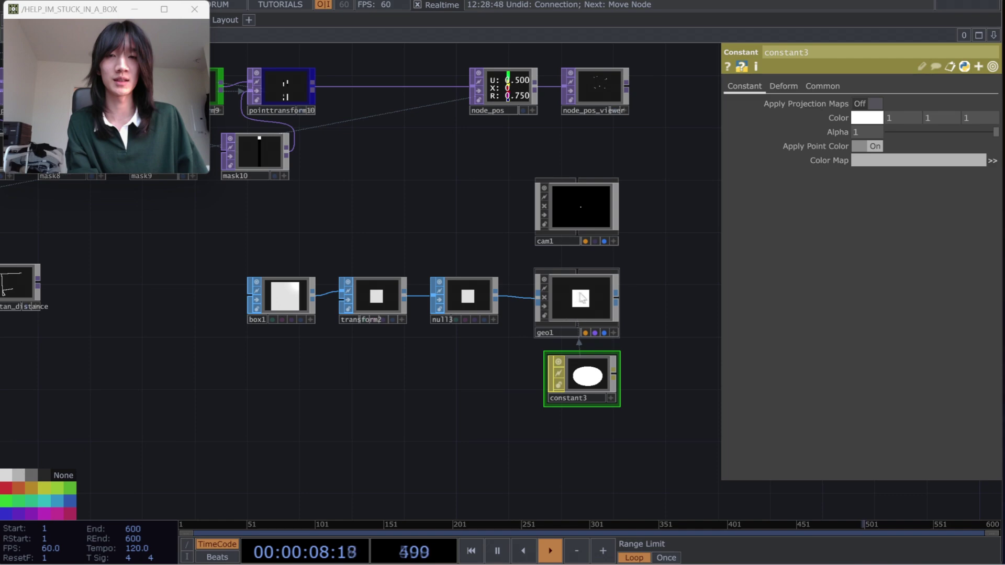
Add a Render TOP beside geo1 to render the camera and geometry.
drag(443, 389, 368, 384)
scroll(368, 384, down, 3)
scroll(513, 343, up, 3)
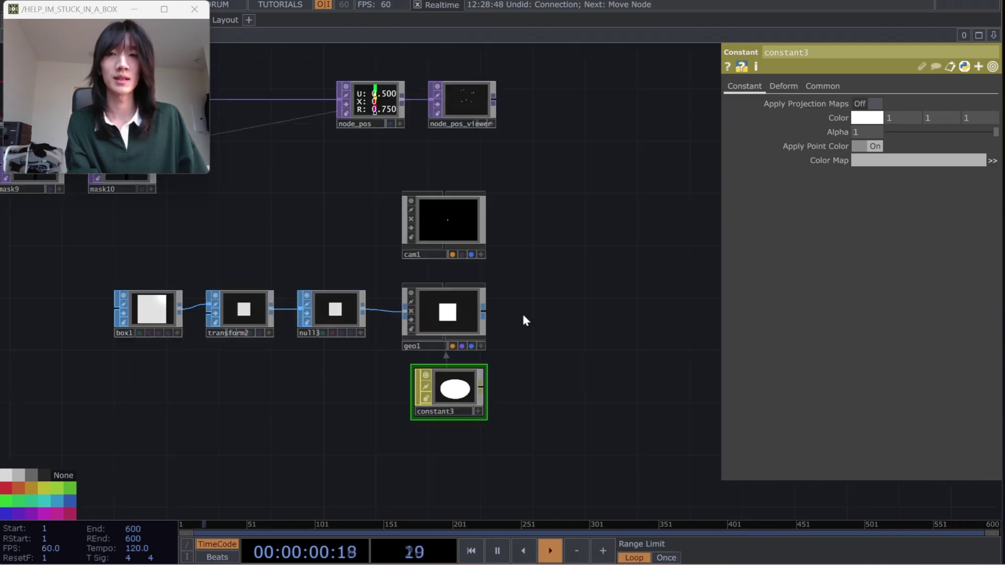
key(Tab)
text(ca)
click(328, 151)
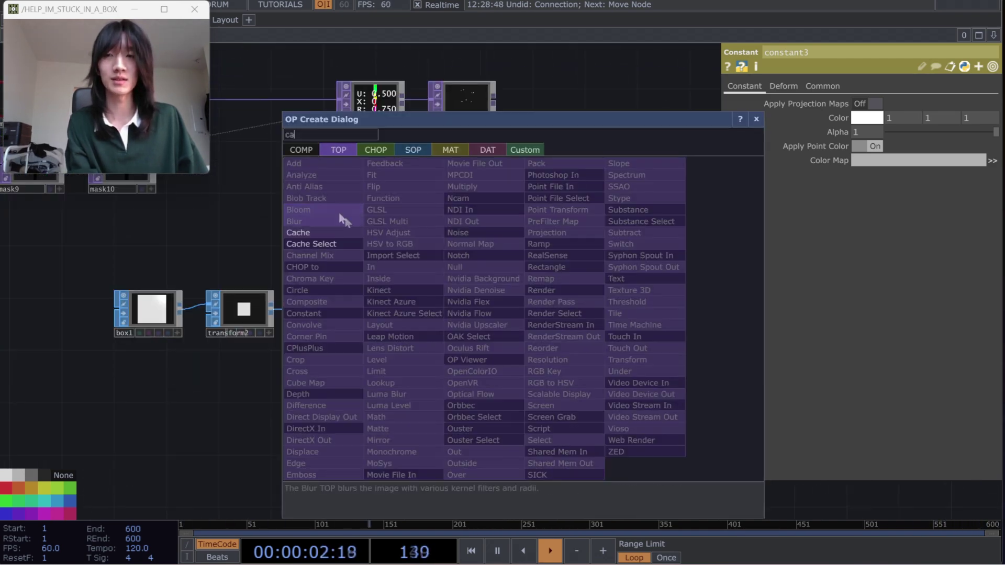
key(BackSpace)
key(BackSpace)
text(render)
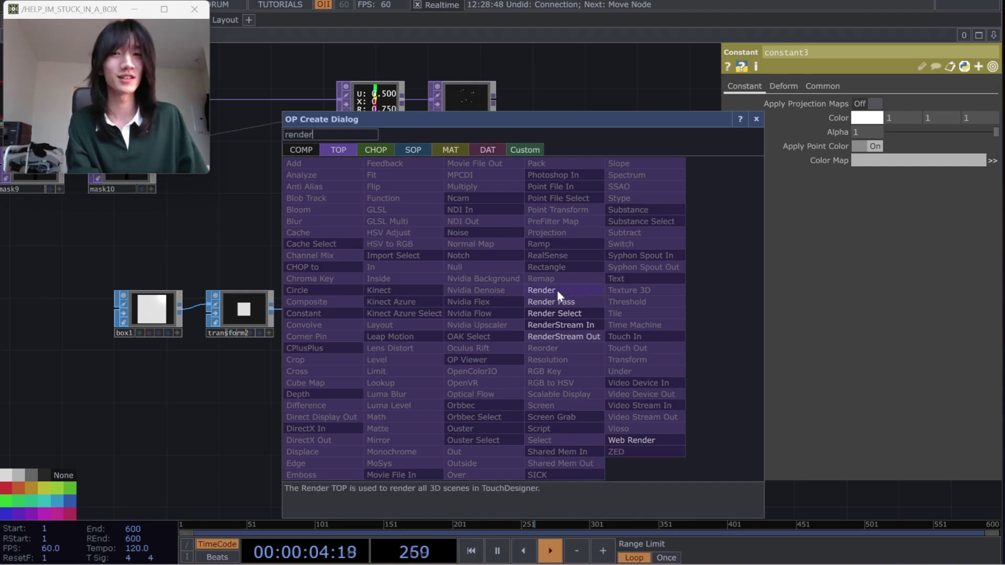
click(552, 291)
click(586, 327)
drag(644, 359, 629, 355)
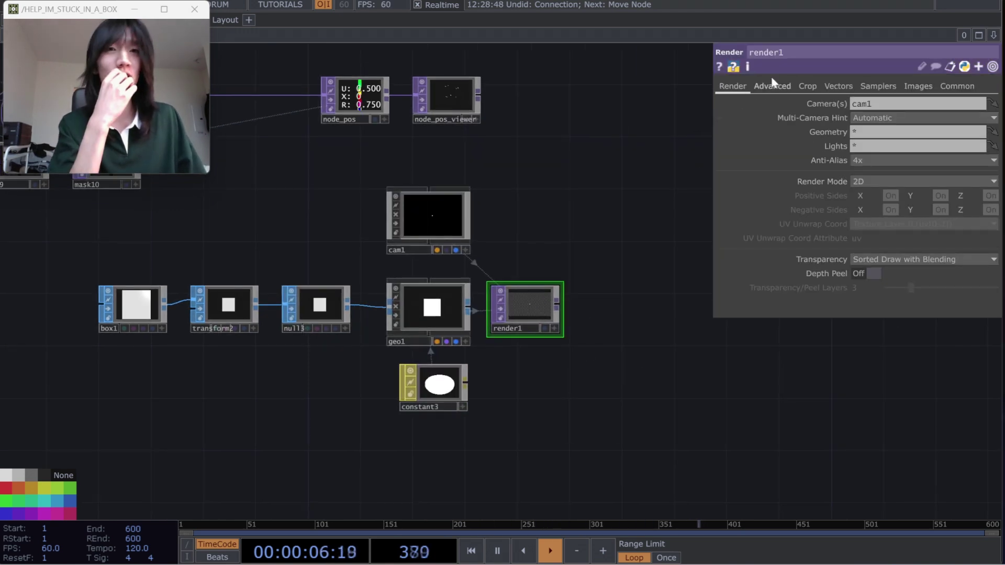
Set the resolution of render1 to 1080 by 1920.
click(957, 86)
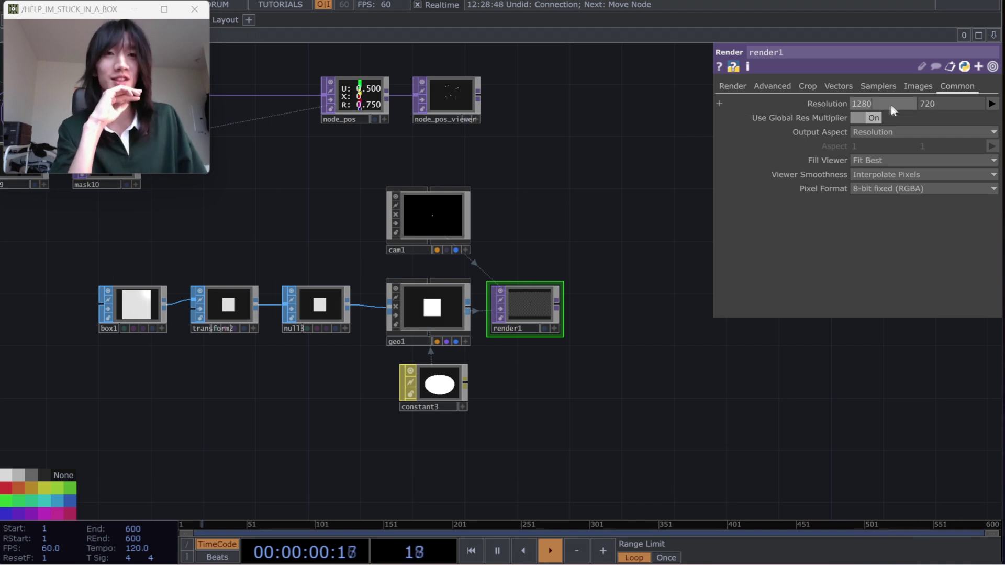
key(BackSpace)
text(1080)
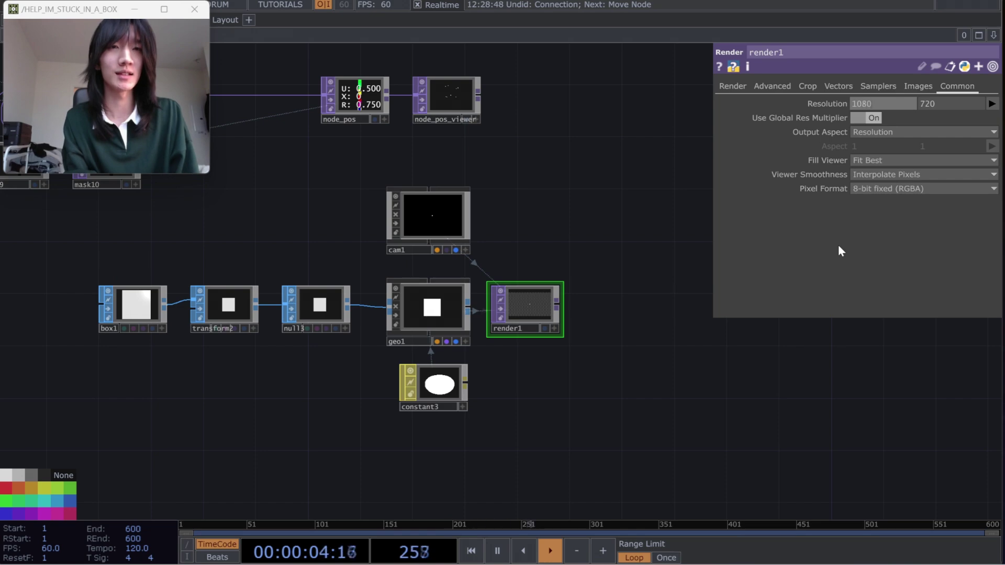
key(Tab)
text(1920)
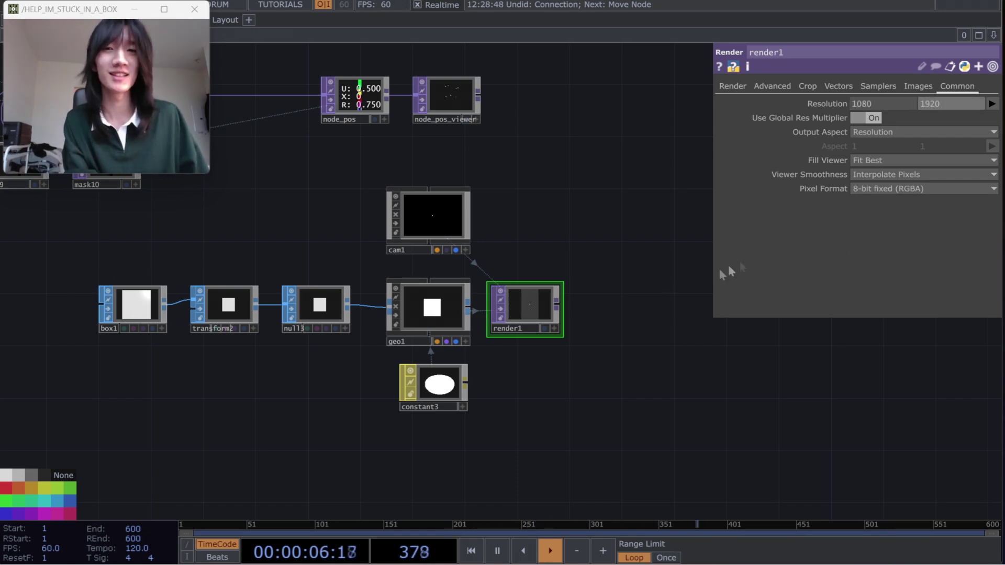
Connect a Transform TOP after render1 and space it farther from the render node.
scroll(552, 297, up, 5)
scroll(557, 294, down, 4)
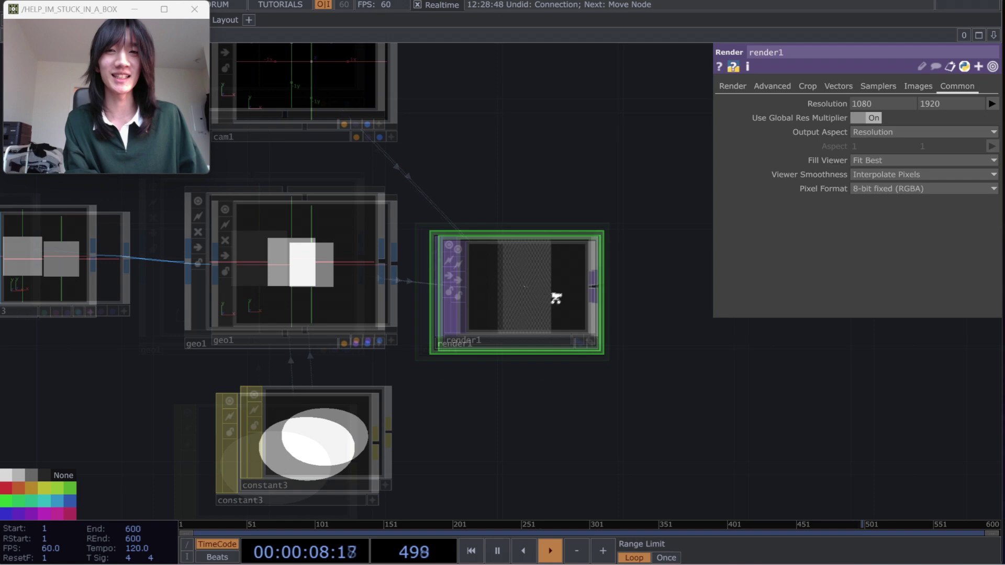
drag(460, 302, 529, 301)
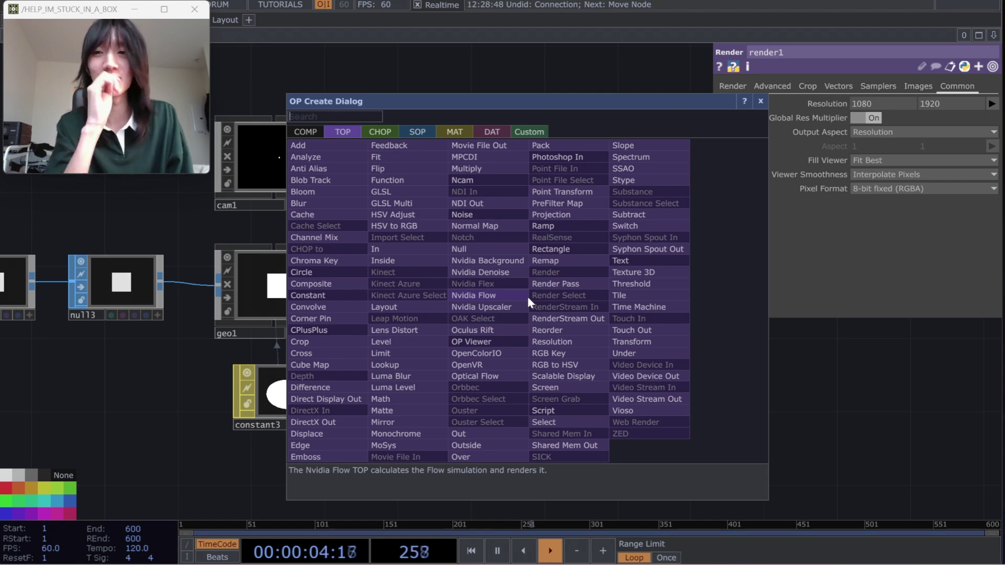
text(trans)
key(Return)
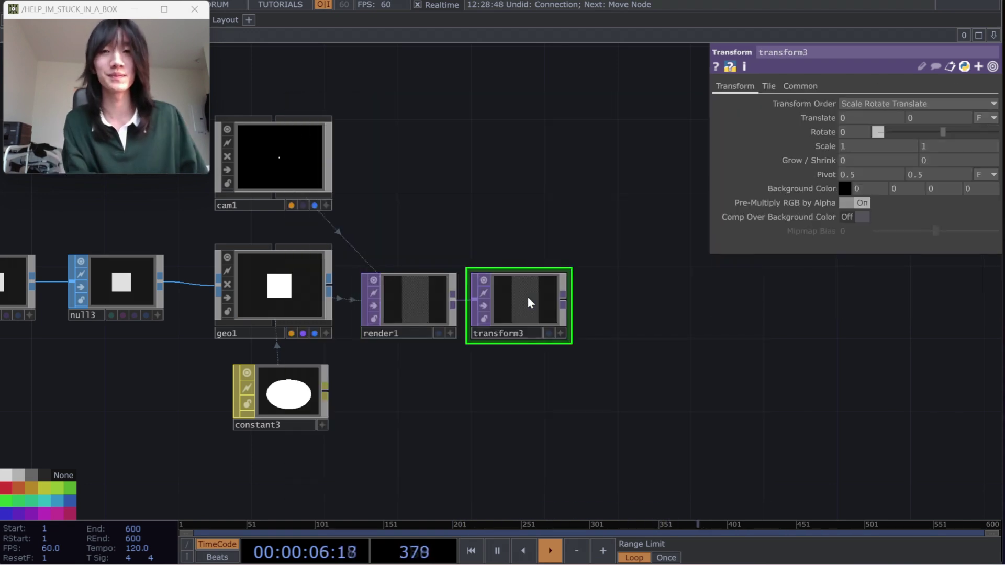
drag(528, 298, 560, 297)
Set the background color alpha of transform3 to 1 and enable Comp Over Background Color.
click(981, 189)
text(1)
click(723, 359)
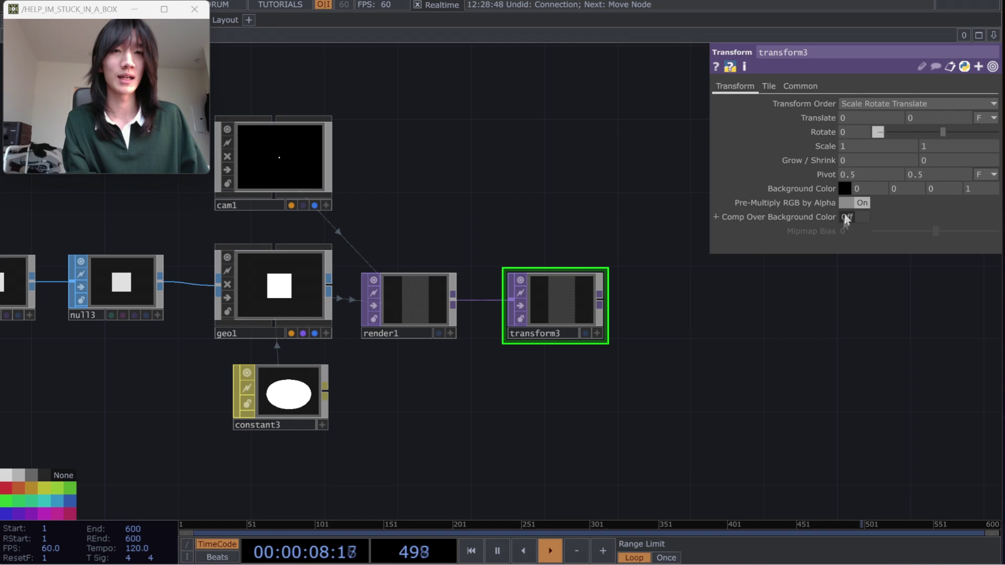
click(851, 217)
Connect a Null TOP to the output of transform3.
drag(599, 369, 427, 385)
scroll(426, 384, up, 3)
click(430, 294)
click(508, 307)
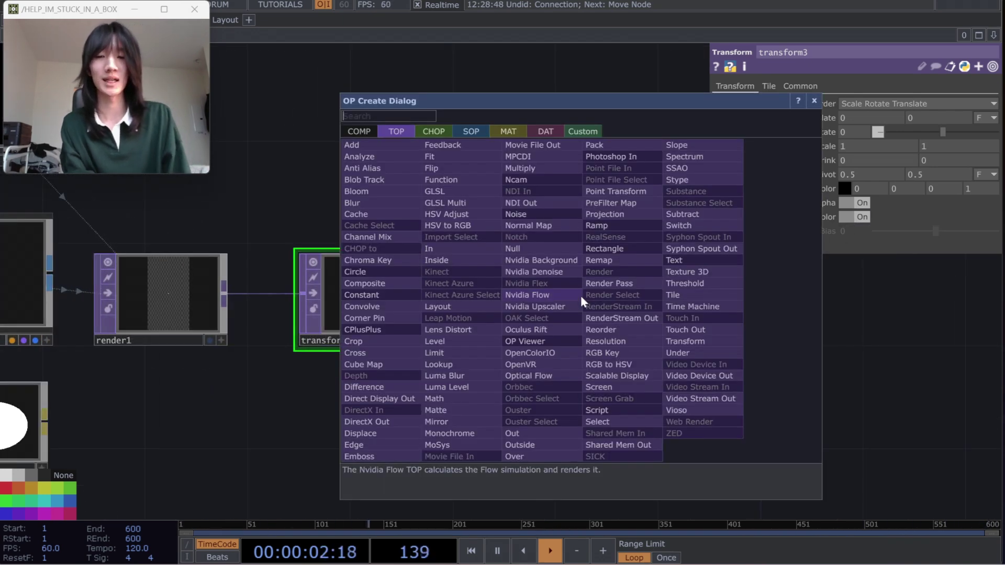
text(null)
key(Return)
Rename the new Null TOP as bg and display its output as the network background.
click(543, 337)
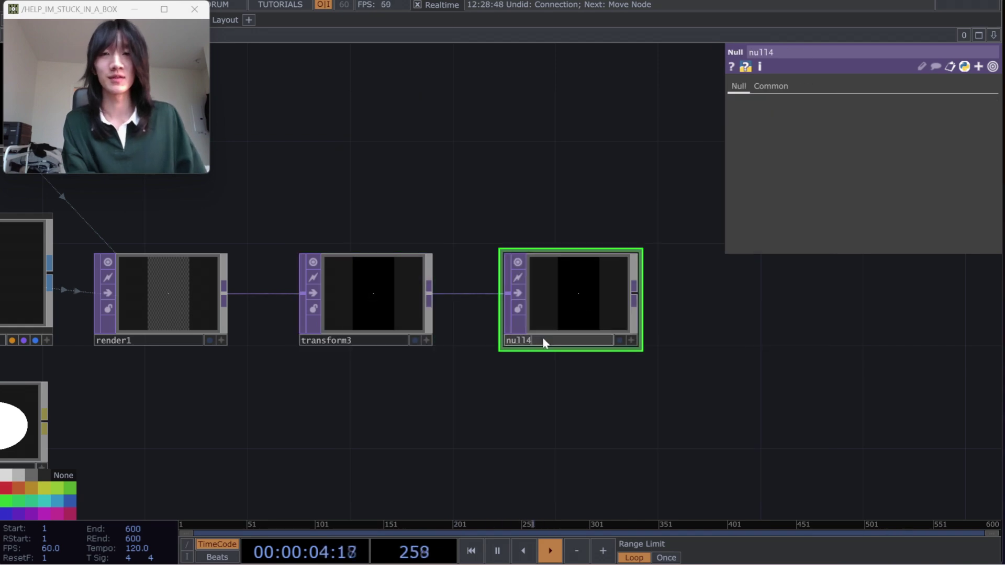
text(bg)
key(Return)
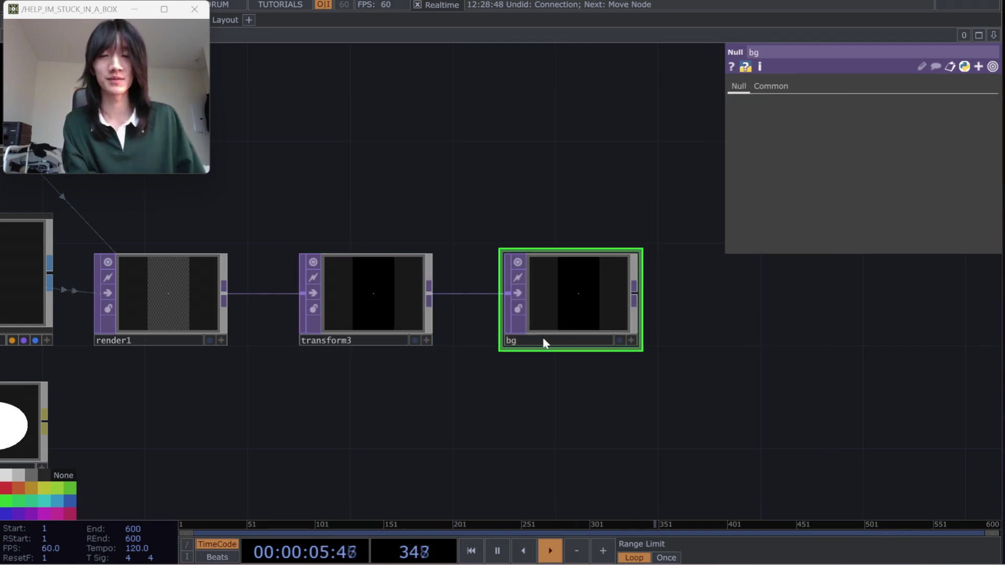
click(620, 343)
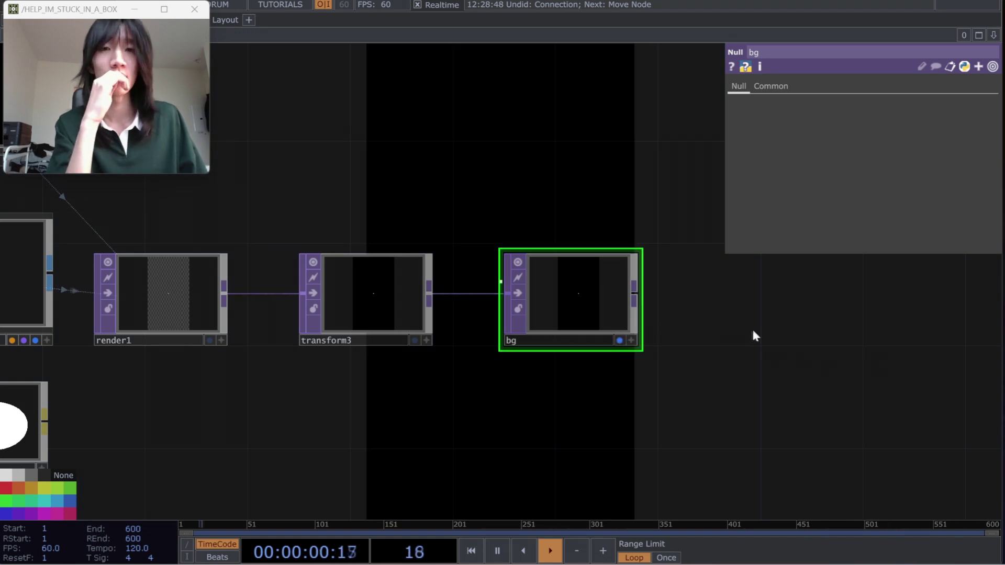
drag(85, 13, 96, 53)
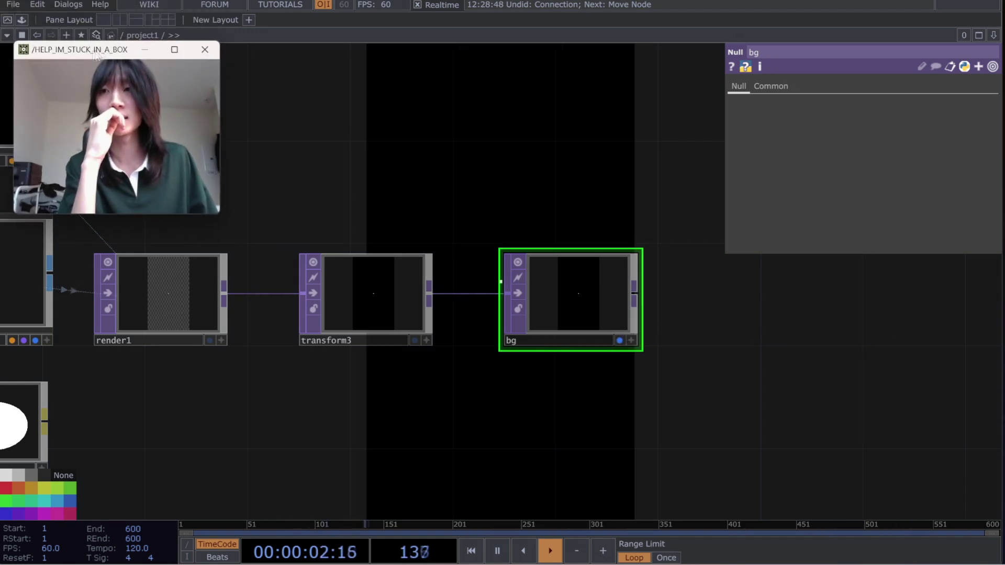
Split the workspace into two side-by-side panes, enlarge the network pane, and make the narrower pane a TOP Viewer.
click(118, 19)
drag(502, 396, 768, 391)
click(776, 35)
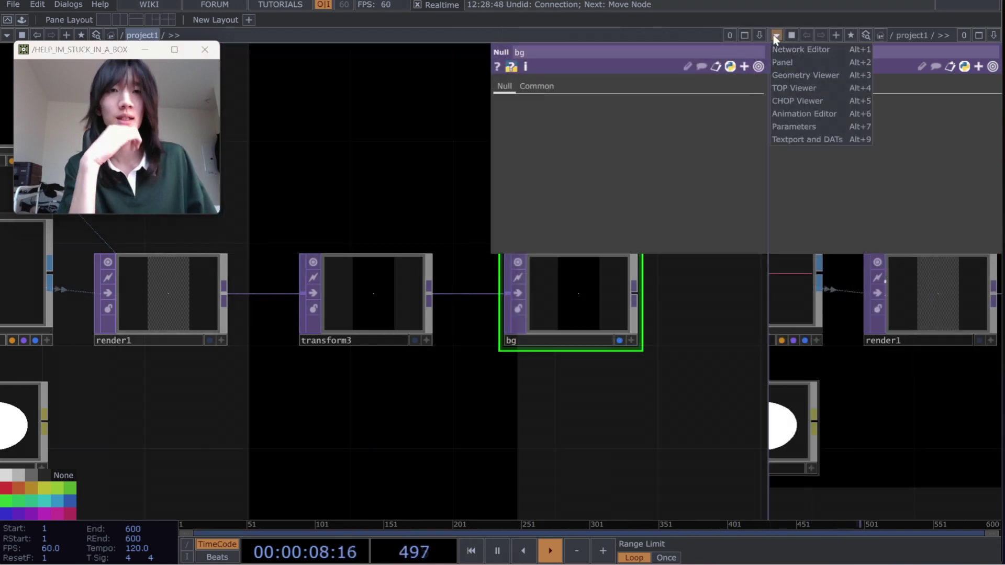
click(784, 89)
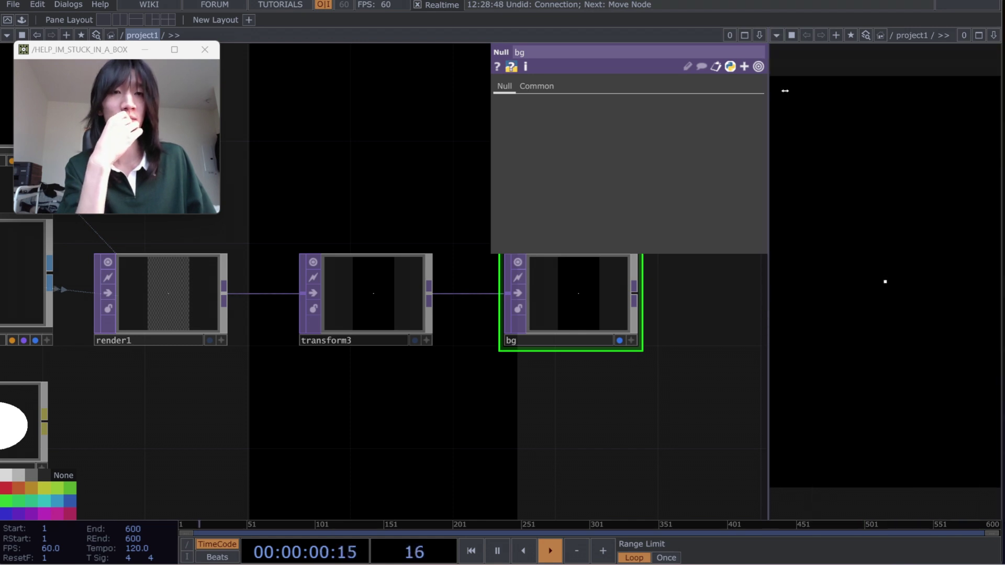
Turn off the Backdrop TOPs display in the network editor.
scroll(658, 463, down, 5)
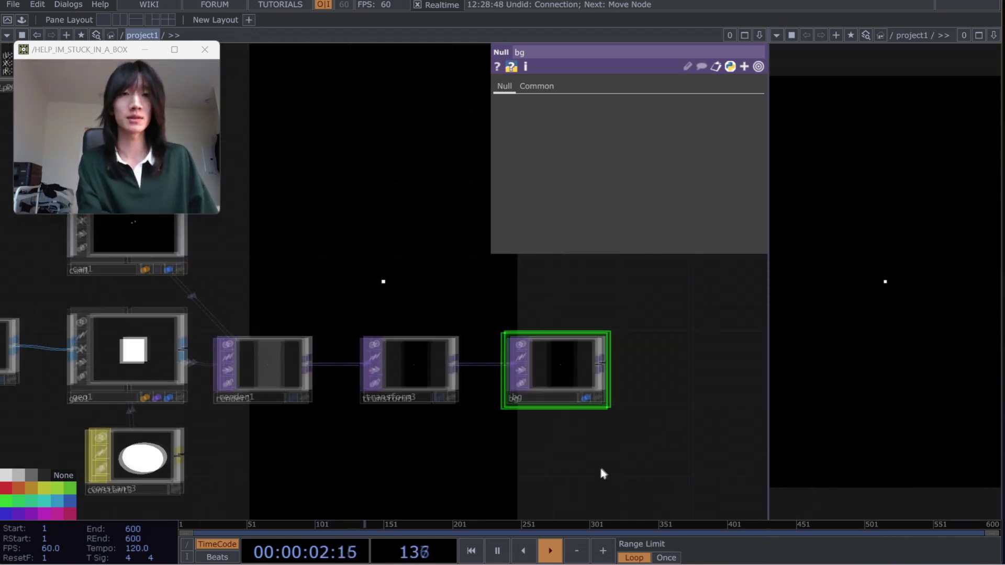
drag(511, 412, 517, 334)
right_click(422, 413)
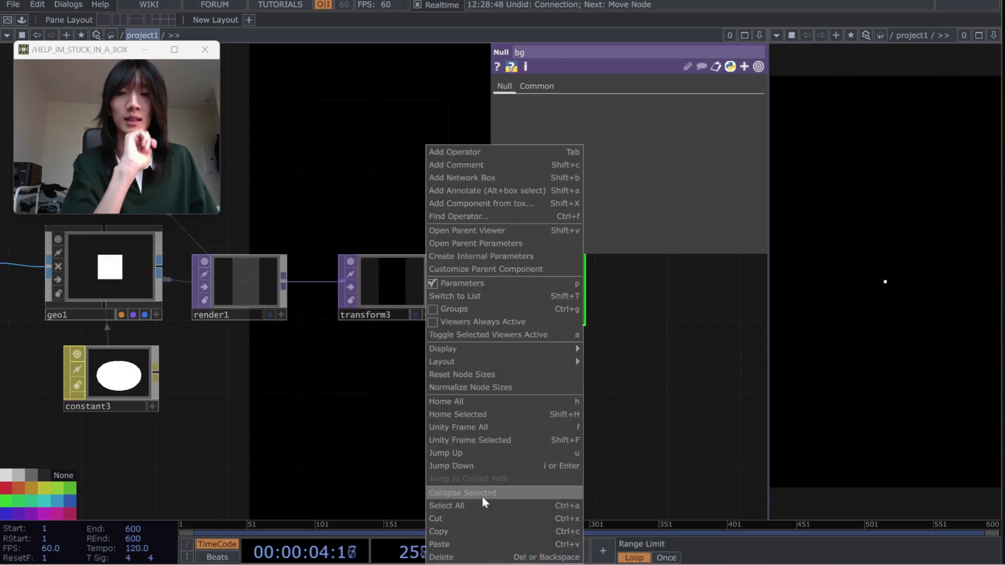
mouse_move(511, 355)
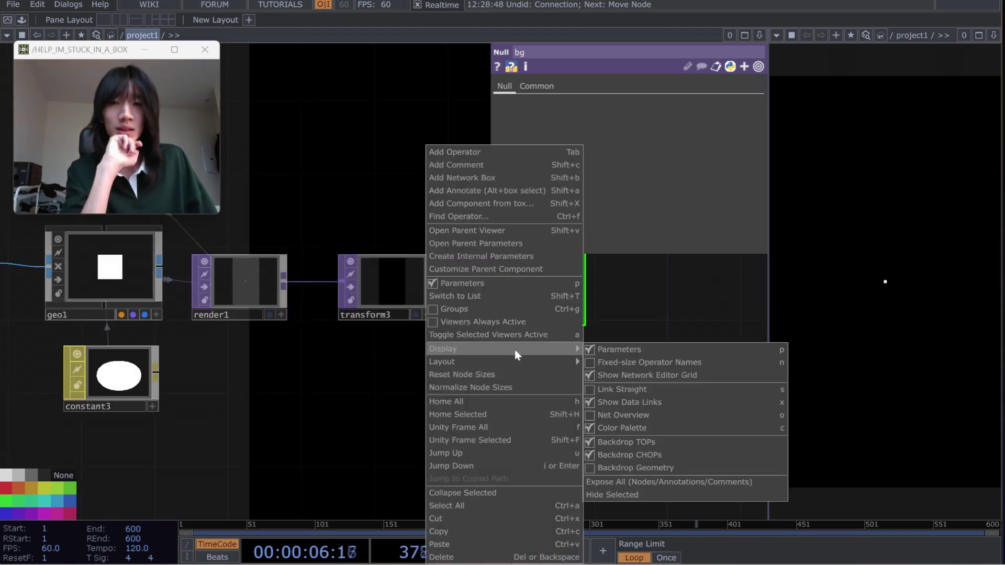
click(593, 442)
Assign manhattan_distance as the instance Translate OP of geo1.
drag(535, 437, 756, 410)
scroll(581, 430, down, 3)
click(433, 290)
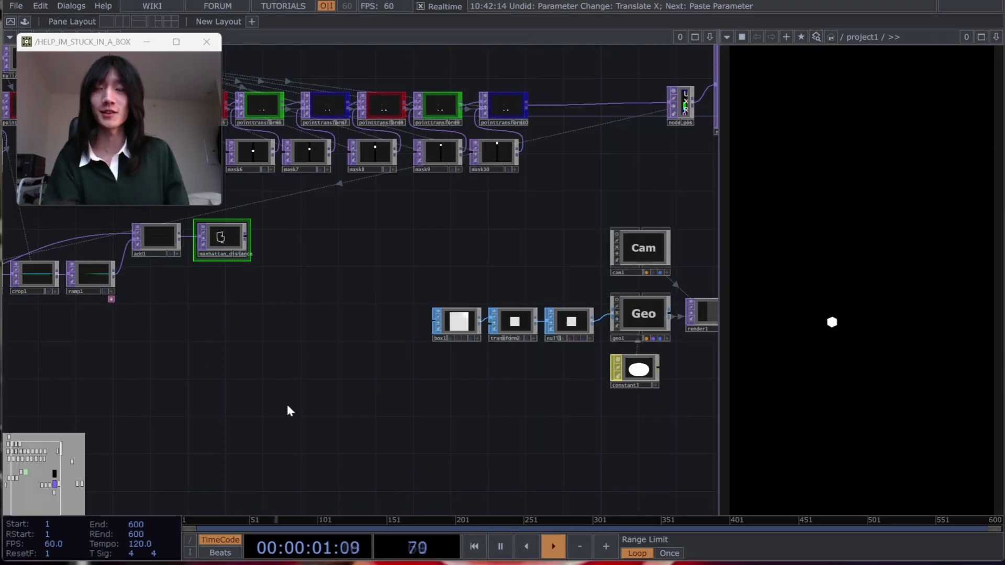
drag(585, 361, 408, 376)
click(460, 339)
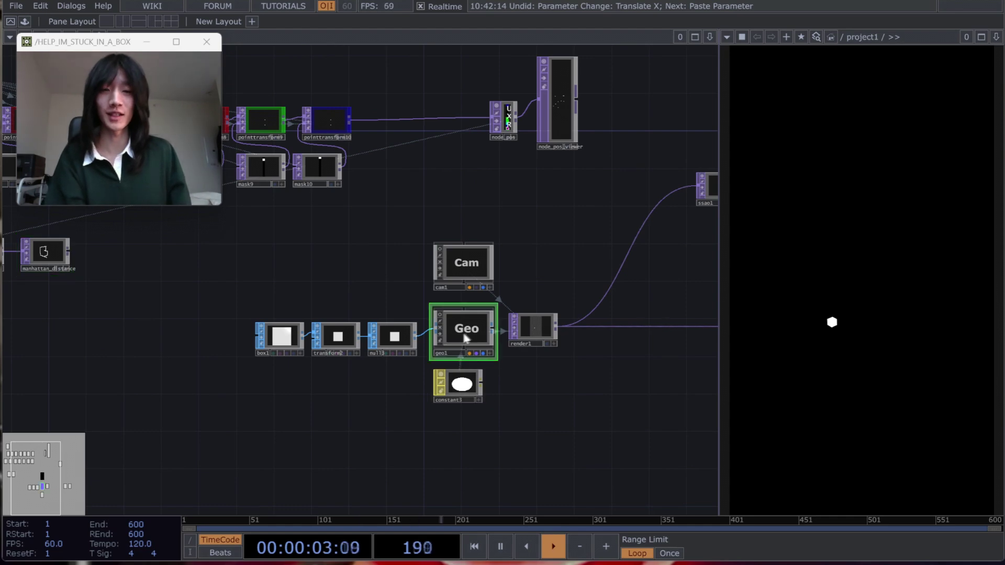
key(p)
drag(168, 330, 309, 401)
scroll(196, 400, up, 3)
drag(162, 333, 647, 213)
Set geo1's instance Translate X, Y and Z to r, g and b.
click(595, 240)
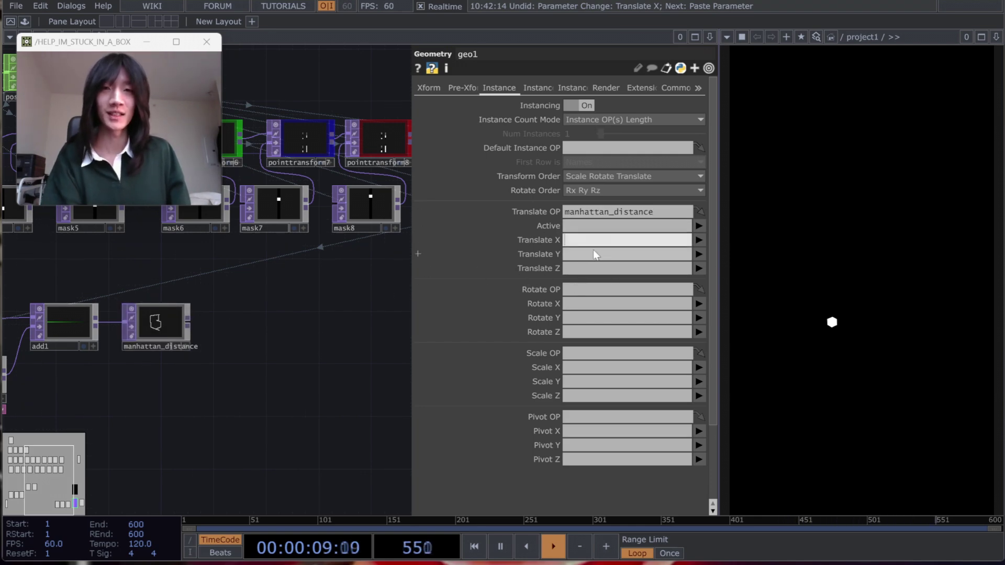
text(r)
click(599, 253)
text(g)
click(596, 269)
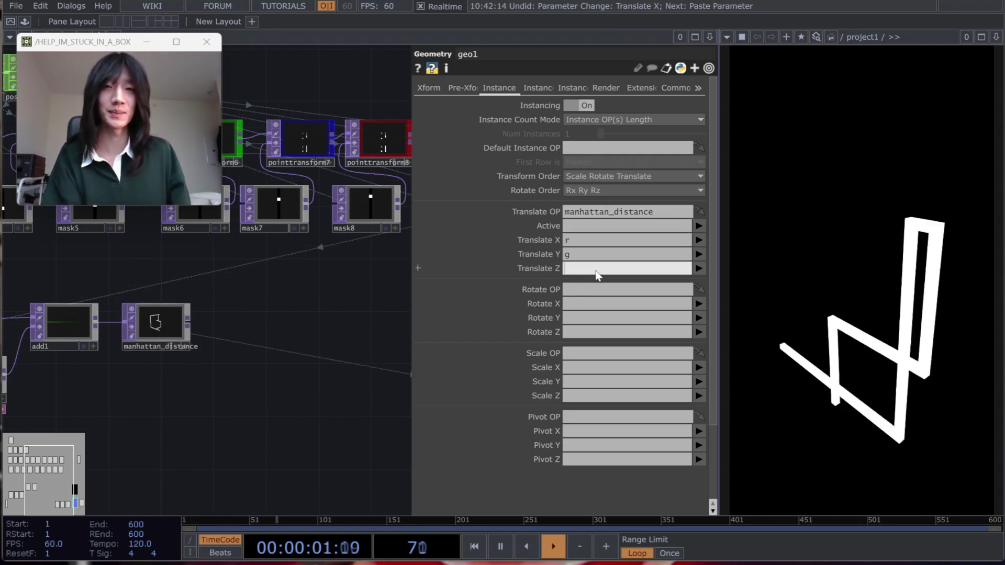
click(387, 306)
drag(388, 306, 325, 317)
key(p)
Activate the viewer of cam1 and orbit the camera to frame the instanced box path from a new angle.
drag(505, 326, 328, 263)
scroll(564, 327, up, 3)
scroll(564, 328, up, 2)
click(539, 317)
drag(563, 308, 523, 340)
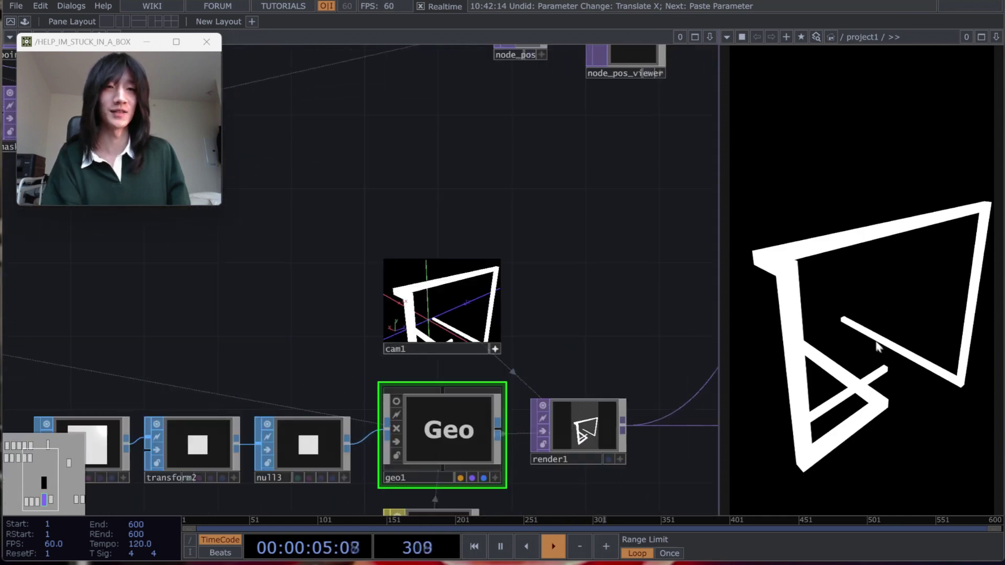
mouse_move(468, 319)
mouse_down()
mouse_move(436, 316)
mouse_move(453, 309)
mouse_move(431, 315)
mouse_move(468, 310)
mouse_move(450, 313)
mouse_move(459, 322)
mouse_move(443, 315)
mouse_move(460, 323)
mouse_up()
drag(588, 309, 553, 261)
right_drag(422, 265, 429, 265)
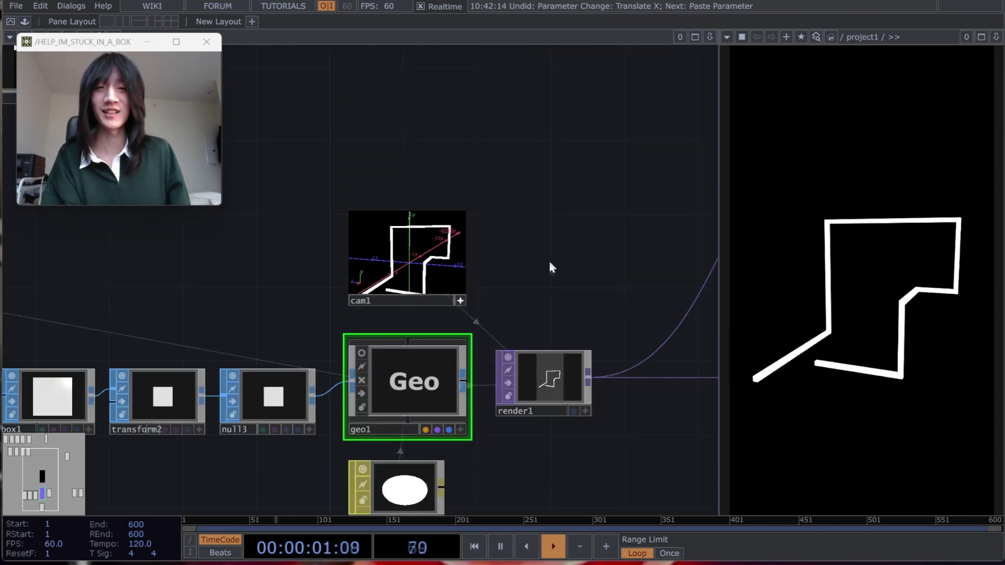
Examine the ambient occlusion settings of ssao1, showing only its non-default parameters.
scroll(562, 291, down, 2)
drag(617, 421, 443, 472)
drag(568, 288, 457, 320)
drag(447, 383, 476, 357)
drag(565, 226, 434, 319)
click(428, 310)
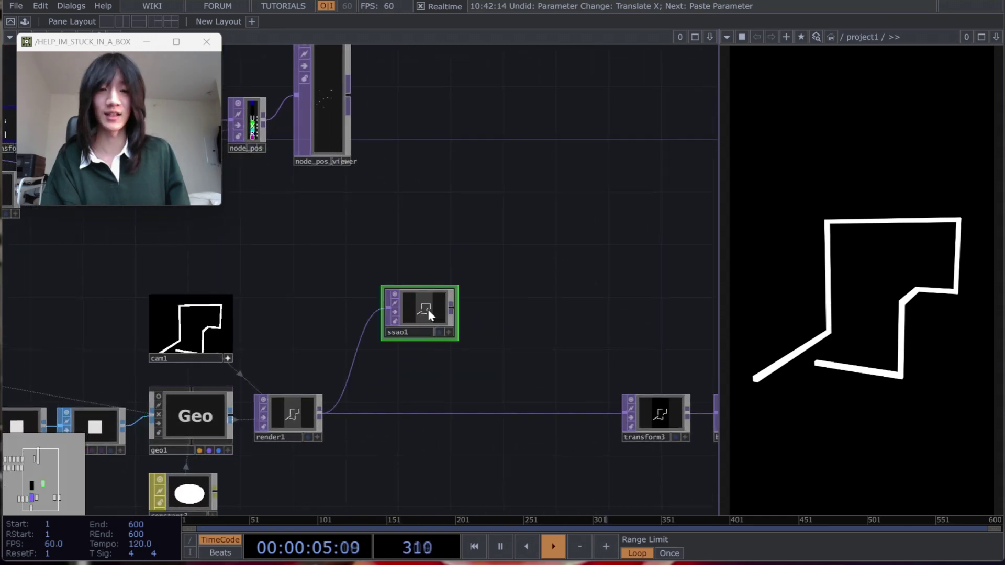
key(p)
drag(504, 350, 508, 328)
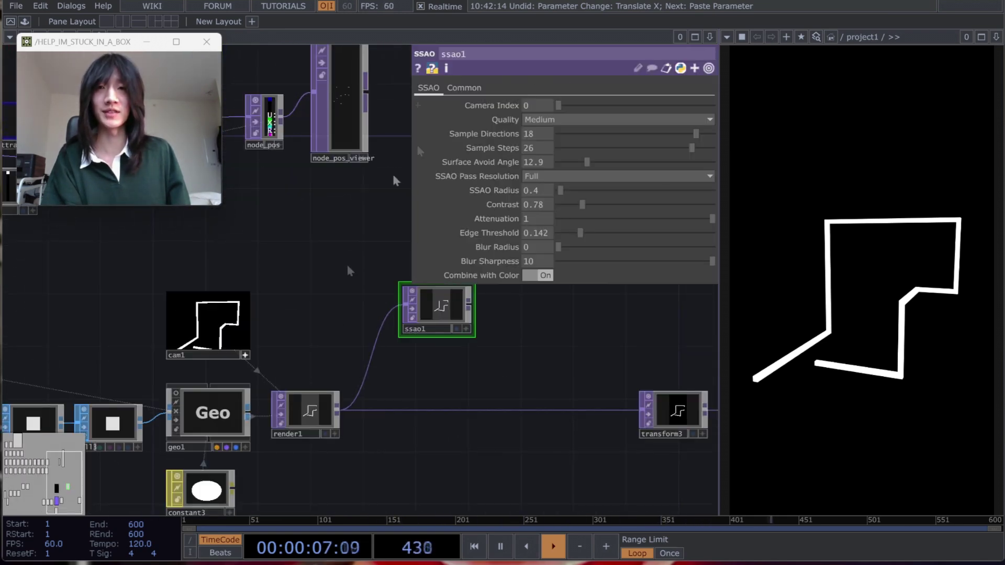
drag(439, 313, 448, 362)
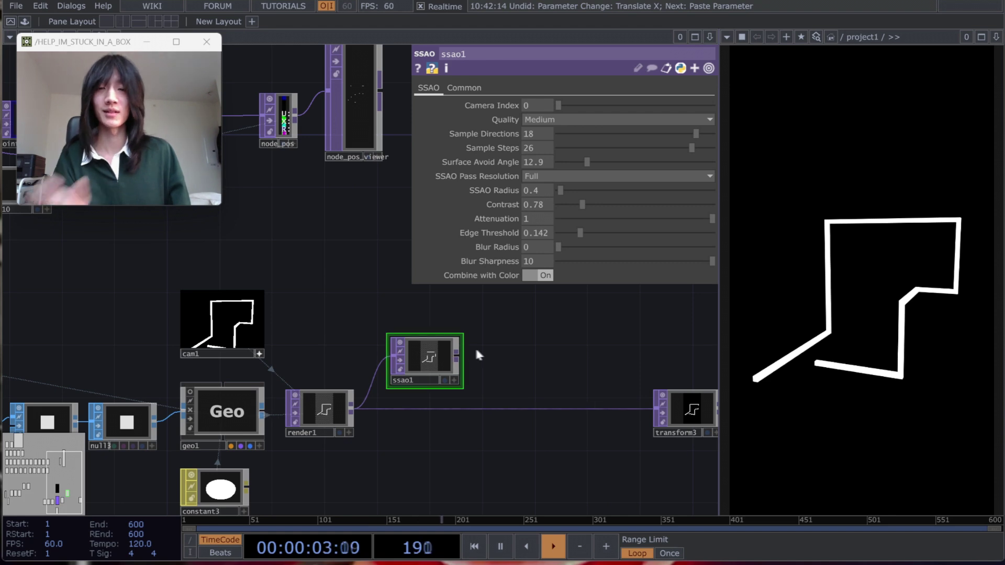
click(709, 69)
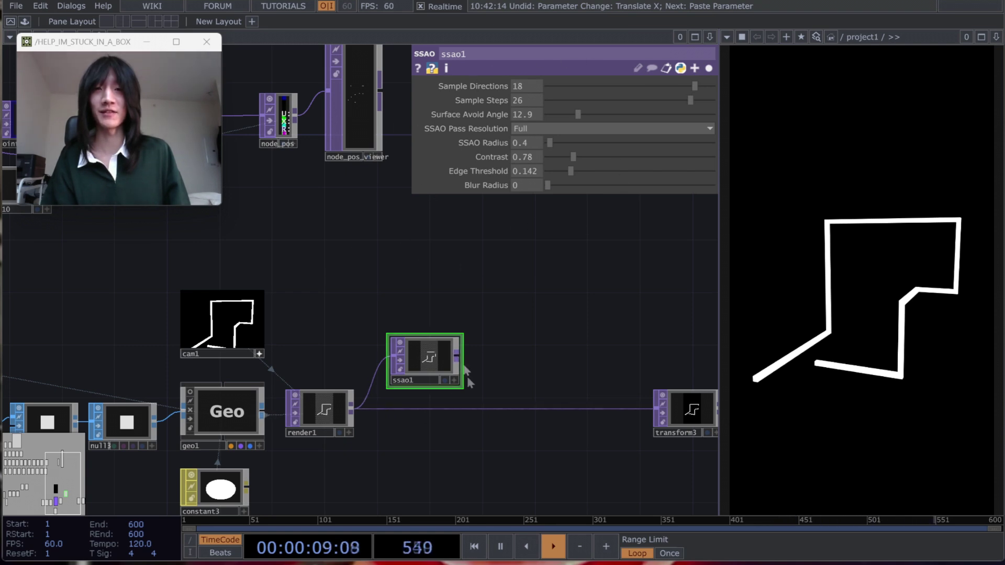
Connect ssao1's output to transform3, place ssao1 in line after render1, and show all its parameters again.
drag(457, 357, 482, 391)
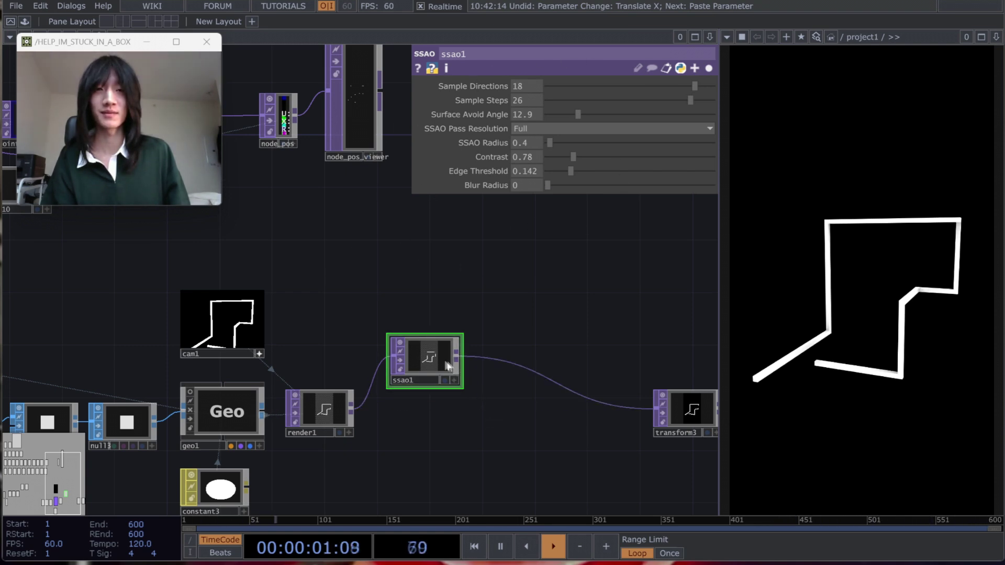
drag(448, 365, 434, 418)
click(709, 69)
Add a Select TOP in the empty area below add1 and manhattan_distance.
drag(312, 333, 402, 340)
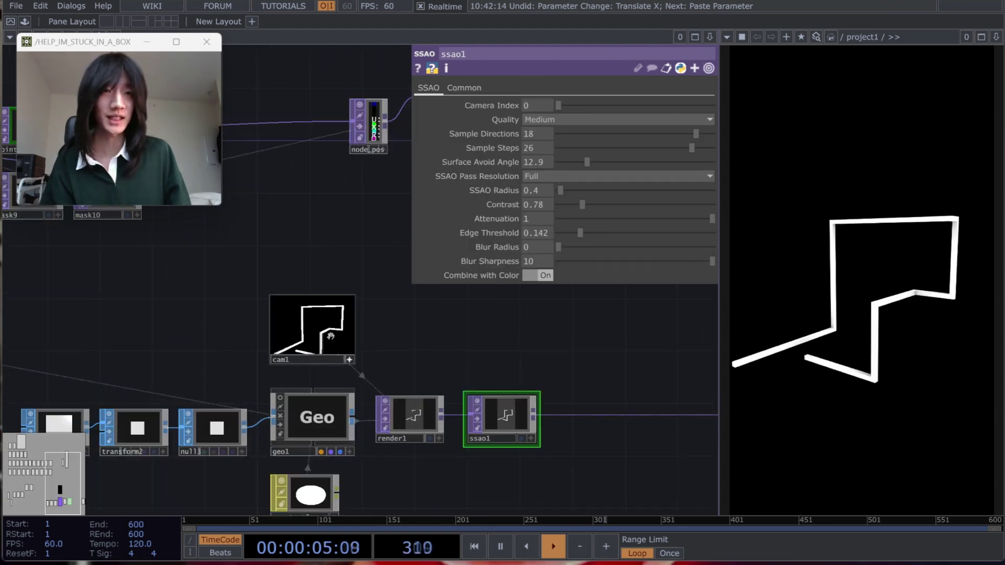
drag(501, 346, 570, 345)
scroll(571, 345, down, 5)
drag(314, 424, 617, 404)
scroll(471, 402, up, 5)
drag(471, 399, 276, 421)
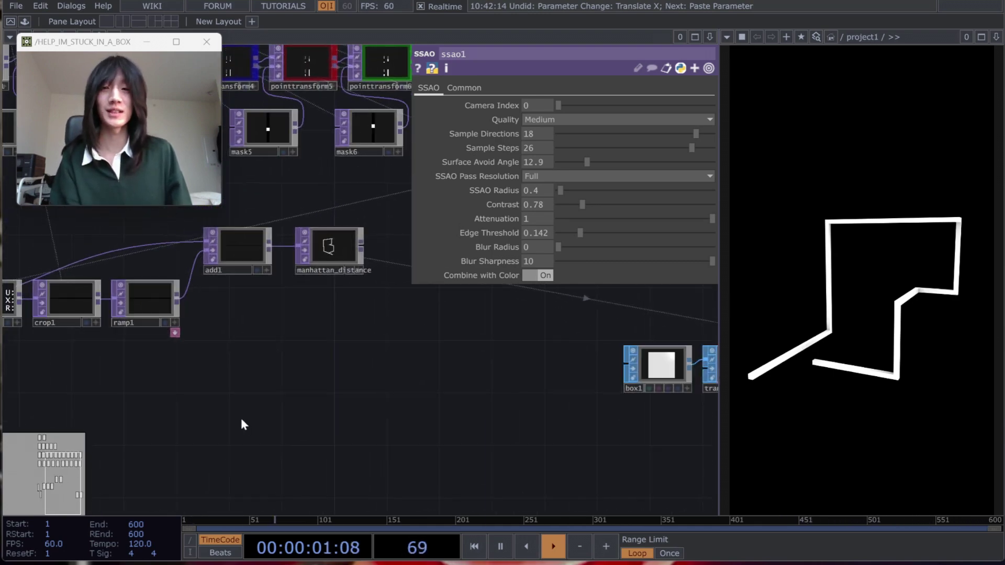
key(Tab)
text(selec)
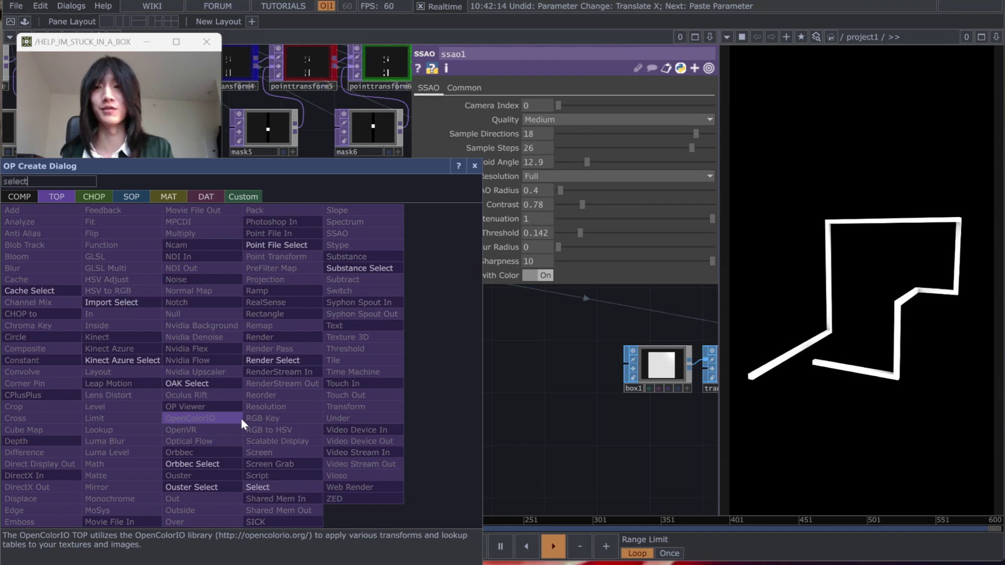
key(Return)
click(241, 418)
Set the TOP source of select2 to manhattan_distance and arrange the node below the ramp1 and add1 chain.
drag(285, 411, 273, 411)
drag(388, 403, 426, 397)
drag(295, 428, 294, 454)
drag(523, 462, 395, 412)
scroll(388, 419, down, 3)
drag(358, 440, 296, 433)
drag(397, 416, 491, 409)
drag(252, 393, 223, 401)
drag(312, 386, 217, 395)
drag(305, 344, 377, 336)
drag(309, 250, 303, 386)
mouse_move(388, 381)
mouse_down()
mouse_move(353, 401)
mouse_move(380, 366)
mouse_up()
drag(314, 371, 306, 335)
scroll(308, 335, up, 3)
drag(453, 423, 444, 443)
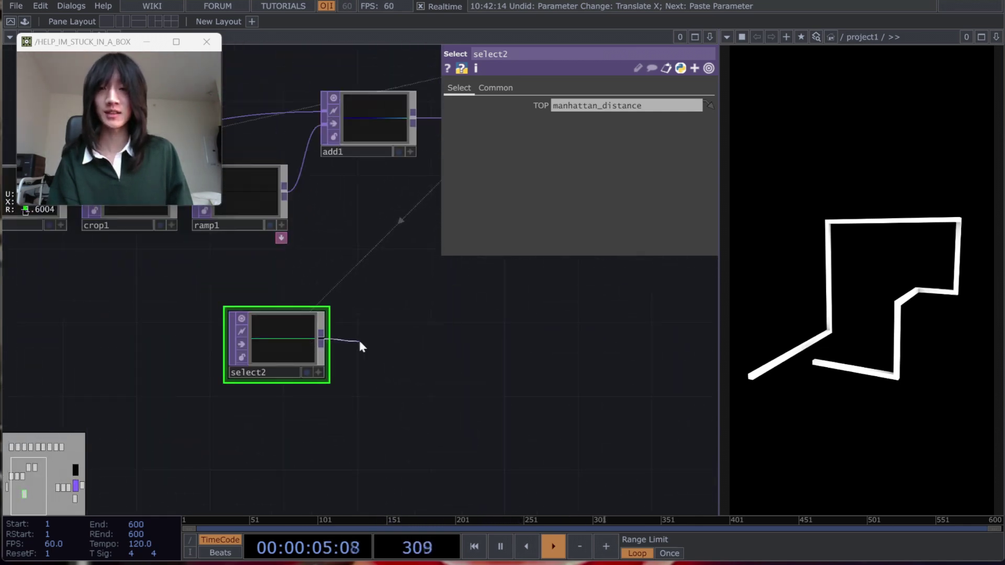
Connect a Ramp TOP to the output of select2.
click(387, 340)
text(ramp)
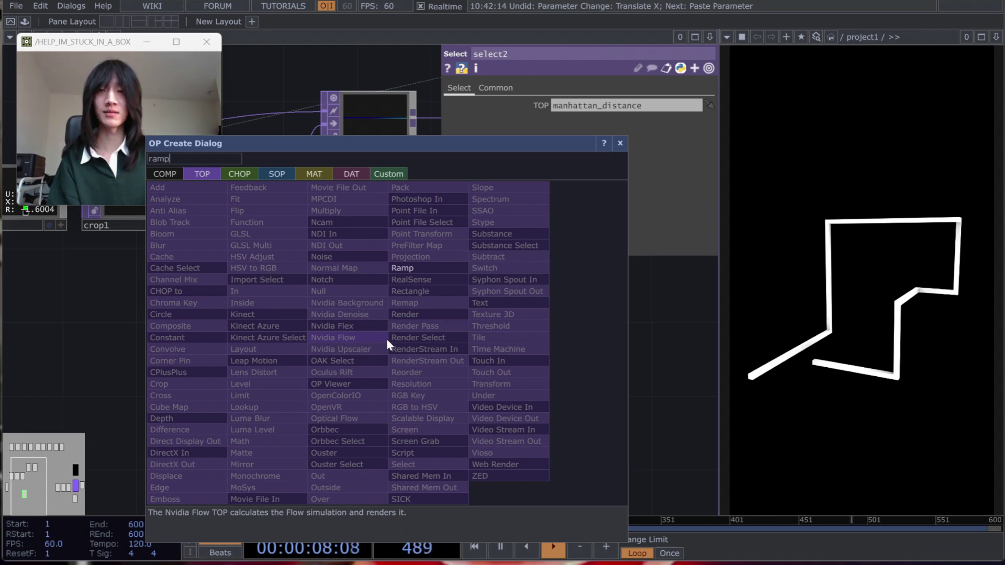
key(Return)
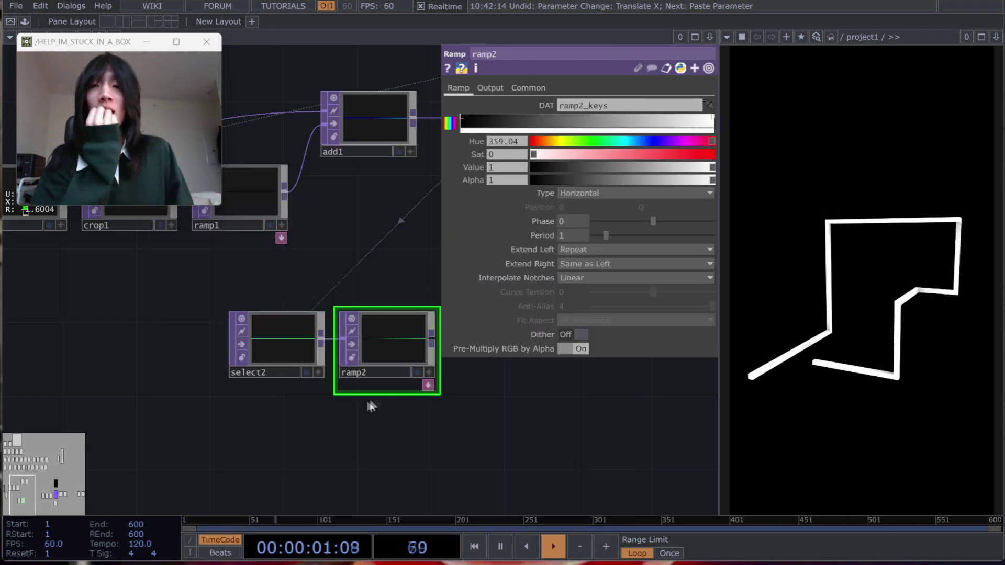
Set ramp2's Combine with Input option to Set Resolution Only.
drag(407, 211, 271, 274)
scroll(284, 318, down, 2)
scroll(200, 405, up, 2)
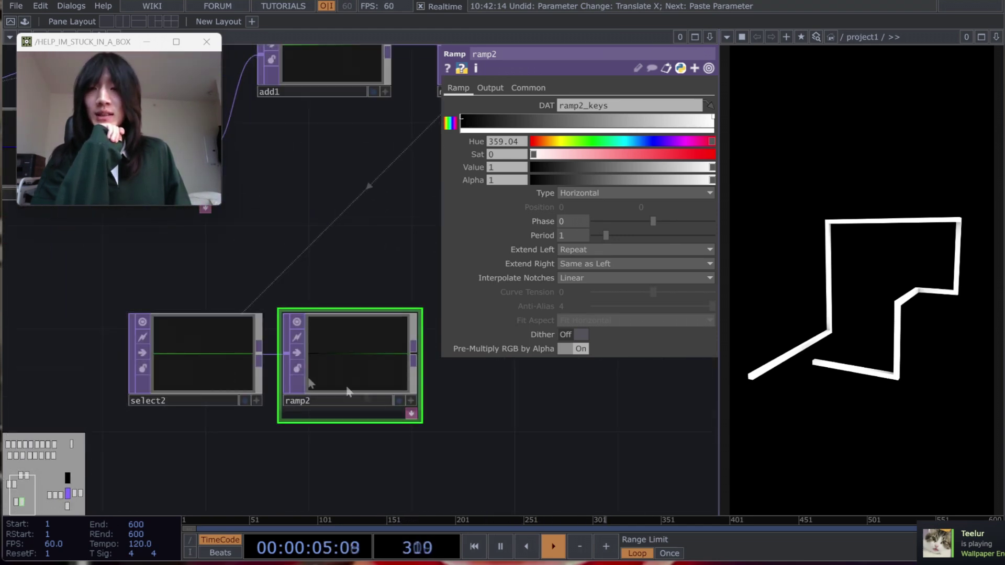
scroll(368, 395, down, 1)
click(490, 88)
click(572, 105)
click(571, 120)
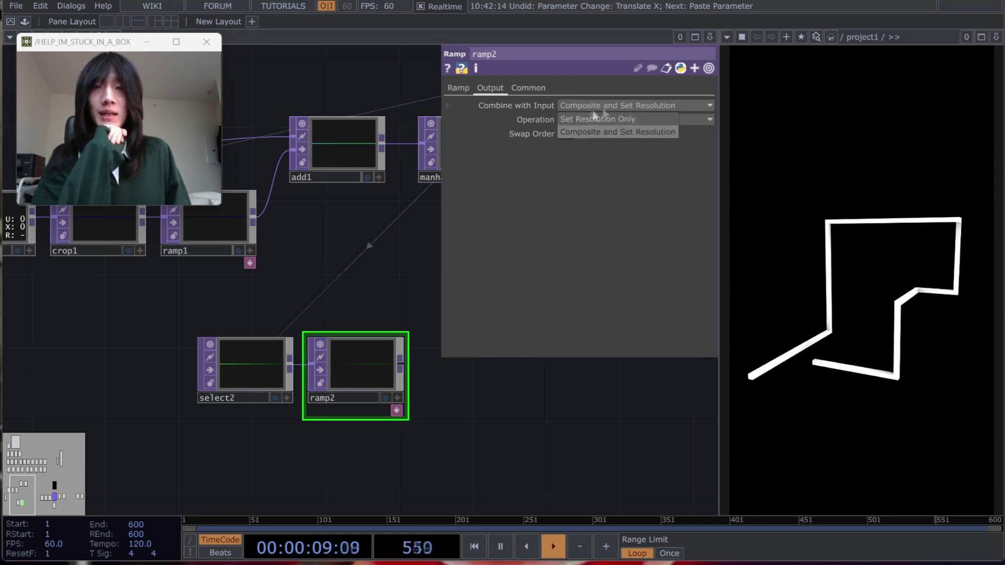
Connect a Null TOP to the output of ramp2.
drag(386, 440, 324, 461)
scroll(325, 461, down, 2)
click(336, 407)
click(399, 409)
text(null)
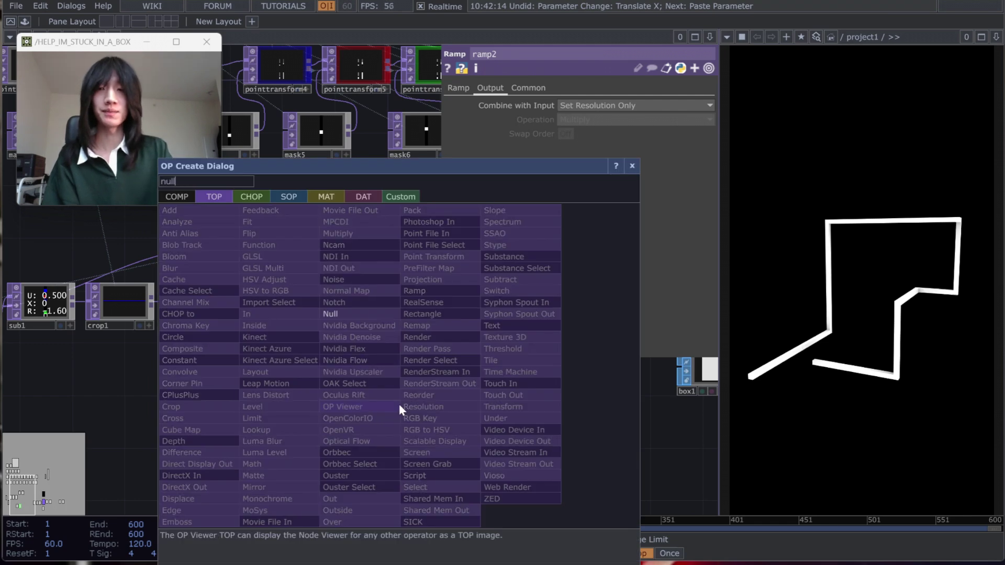
key(Return)
click(397, 422)
Rename the Null TOP after ramp2 as manhattan_scale.
scroll(398, 421, up, 2)
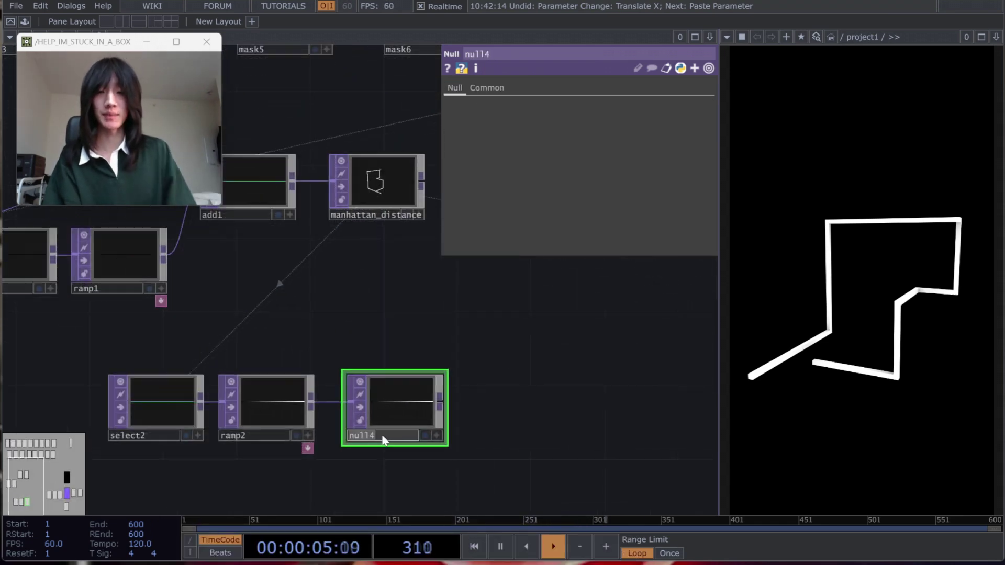
click(383, 436)
text(manhattan_)
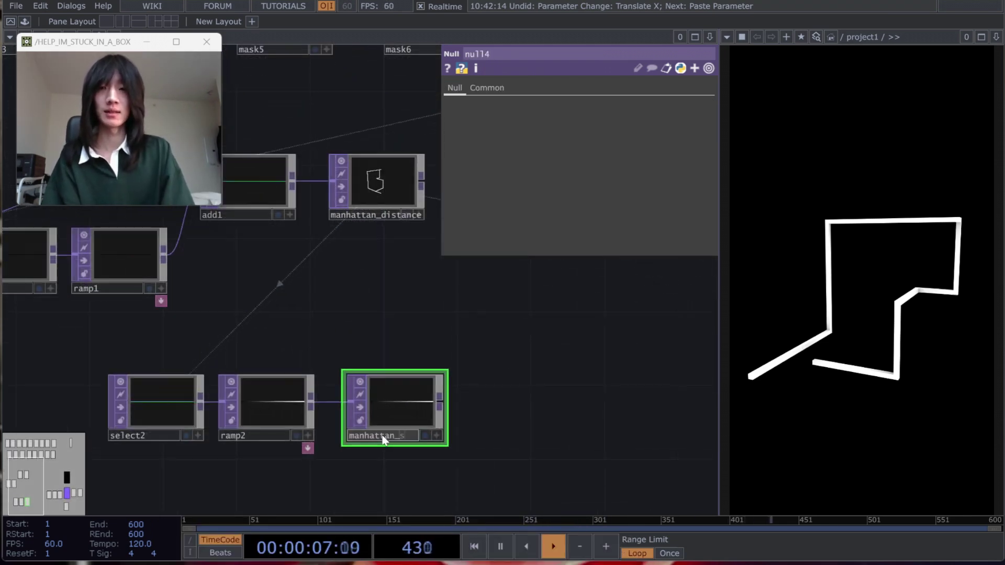
text(s)
Assign manhattan_scale as the instance Scale OP of geo1.
drag(586, 381, 443, 403)
scroll(439, 399, down, 4)
drag(597, 338, 527, 341)
click(649, 385)
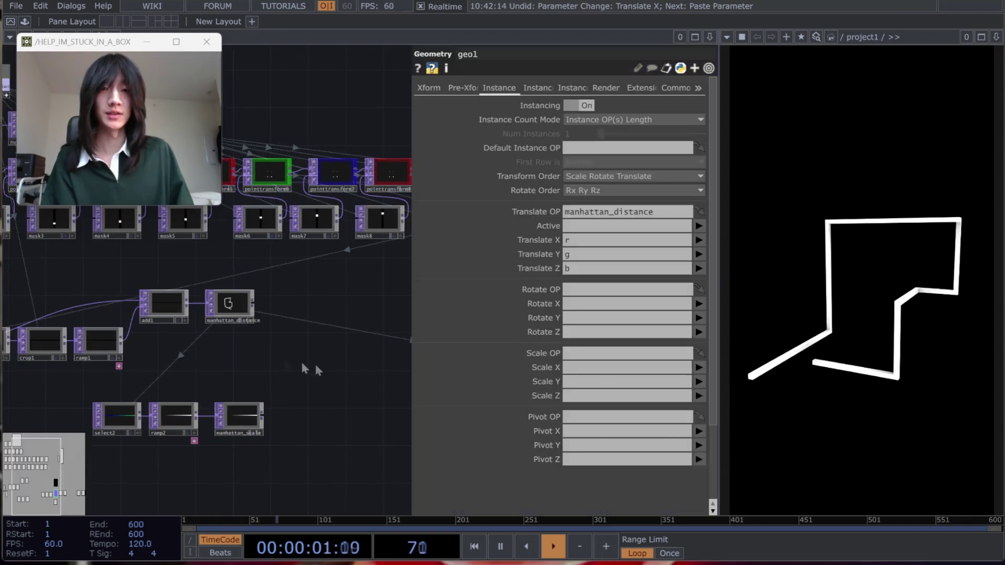
scroll(303, 356, up, 5)
drag(675, 371, 628, 354)
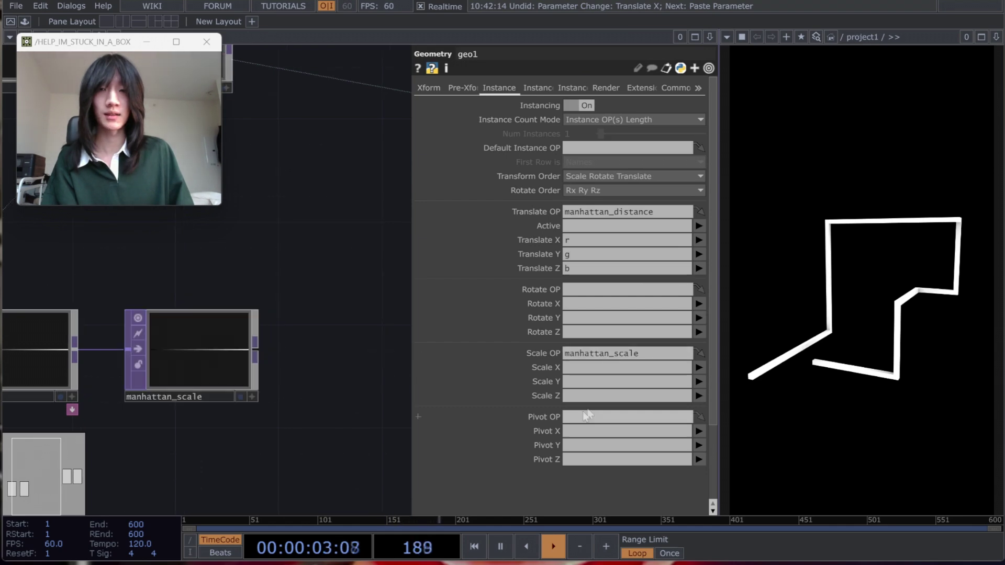
Set geo1's instance Scale X, Y and Z to r, g and b.
click(606, 369)
text(r)
click(601, 383)
text(g)
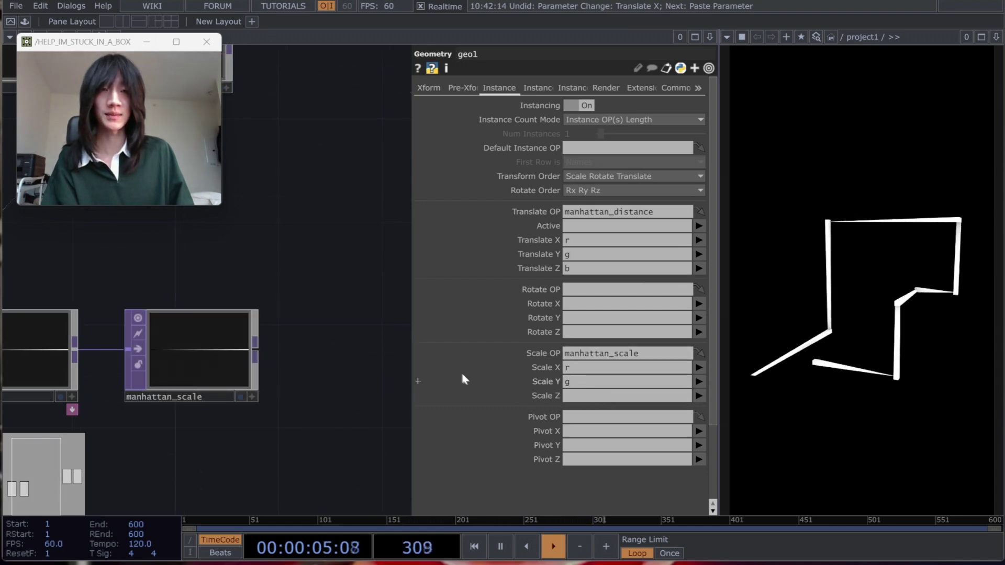
text(b)
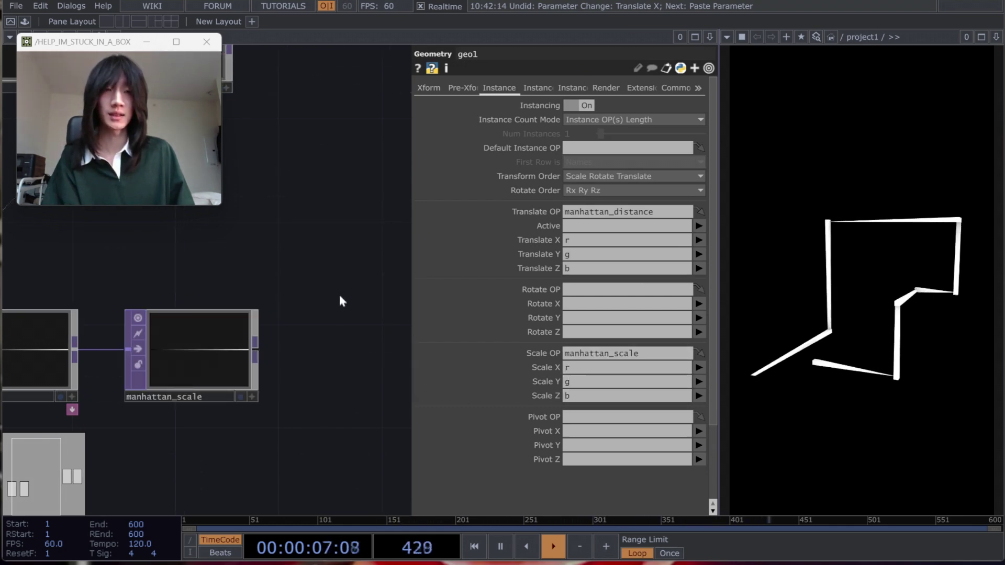
drag(309, 305, 315, 306)
key(p)
Set the Phase of ramp2 to the expression absTime.seconds.
scroll(523, 330, down, 3)
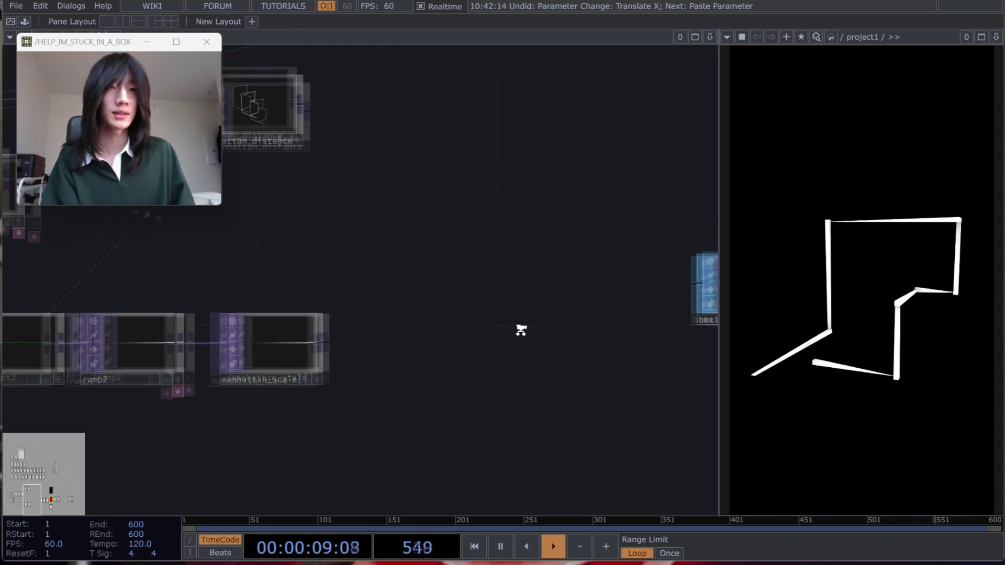
drag(210, 382, 297, 342)
click(296, 343)
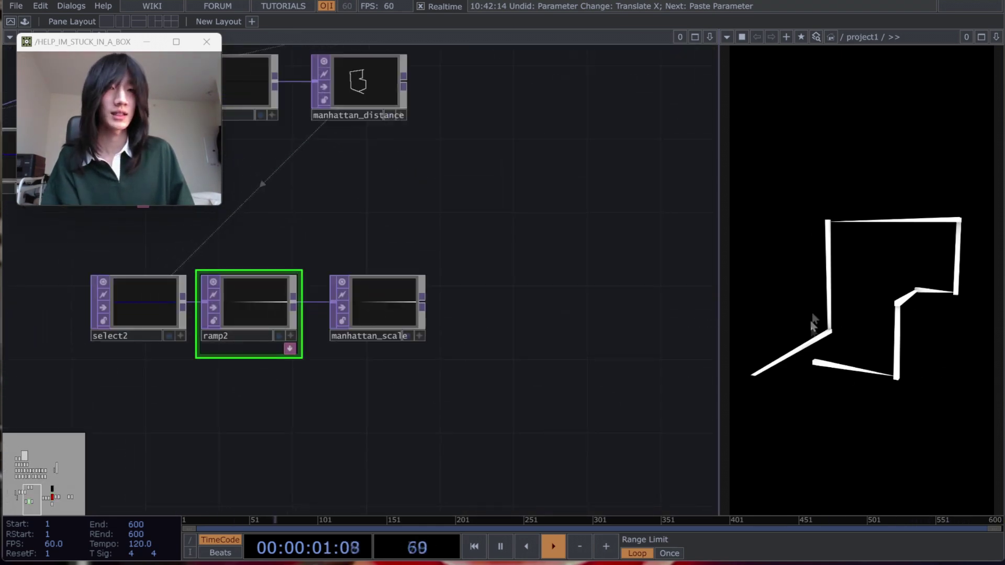
key(p)
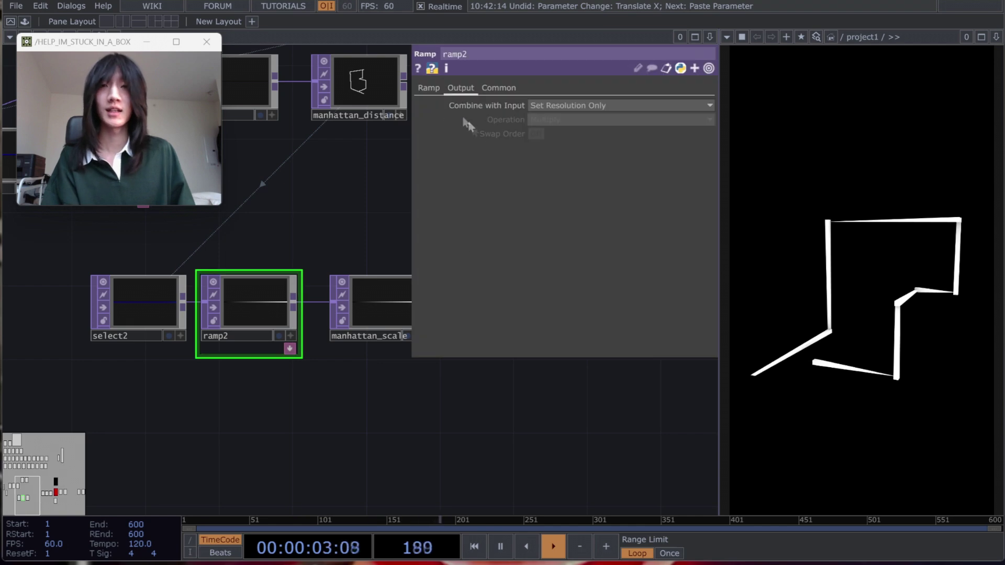
click(430, 89)
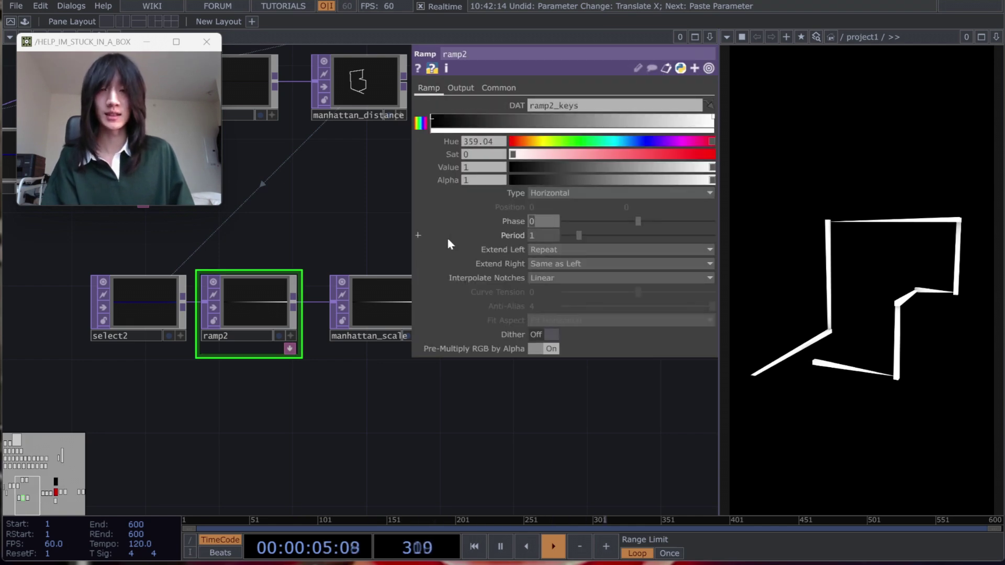
text(absTime.seconds)
key(Return)
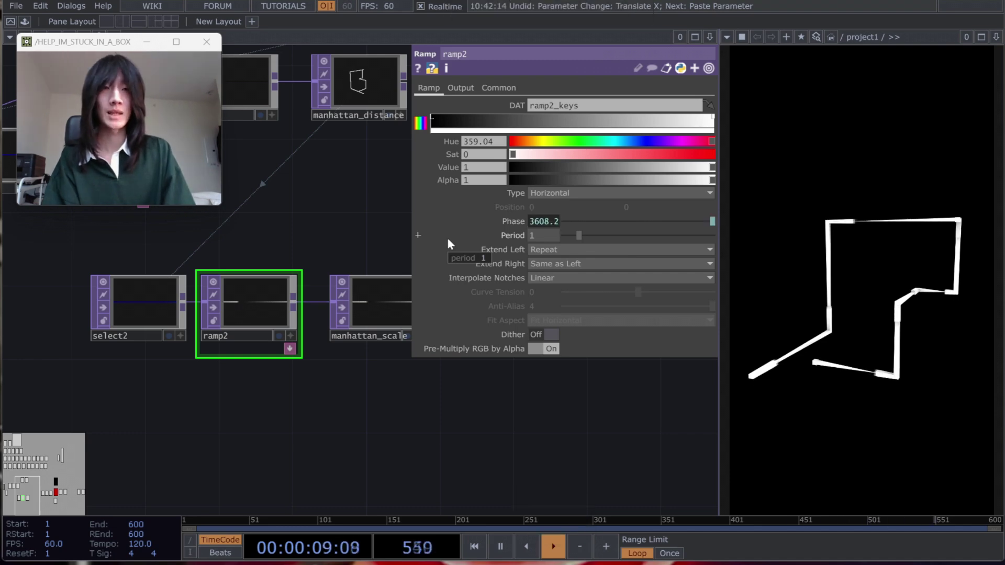
Set ramp2's Interpolate Notches to Ease-in, Ease-out.
scroll(362, 440, down, 4)
drag(355, 442, 273, 417)
drag(442, 425, 297, 455)
key(p)
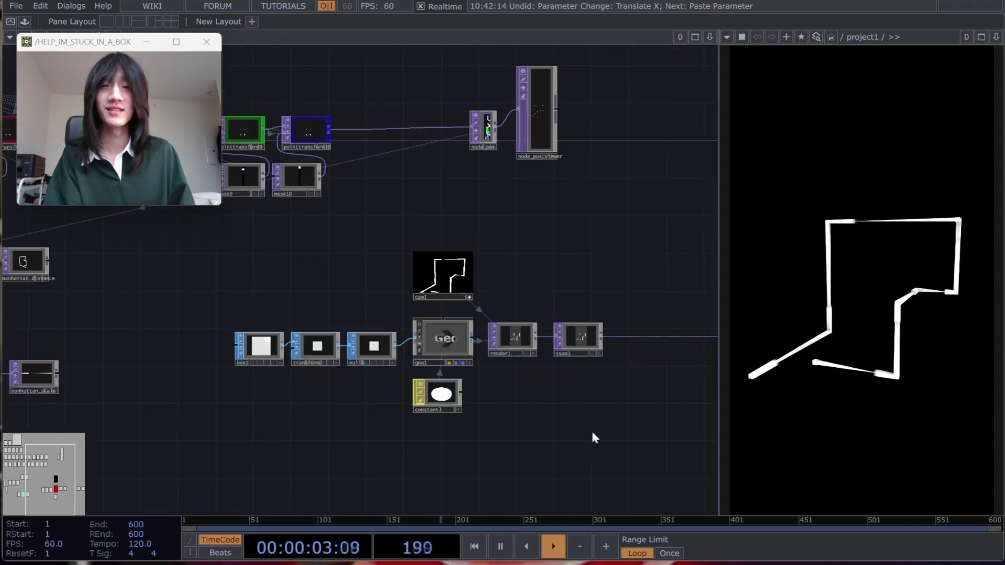
scroll(465, 289, up, 4)
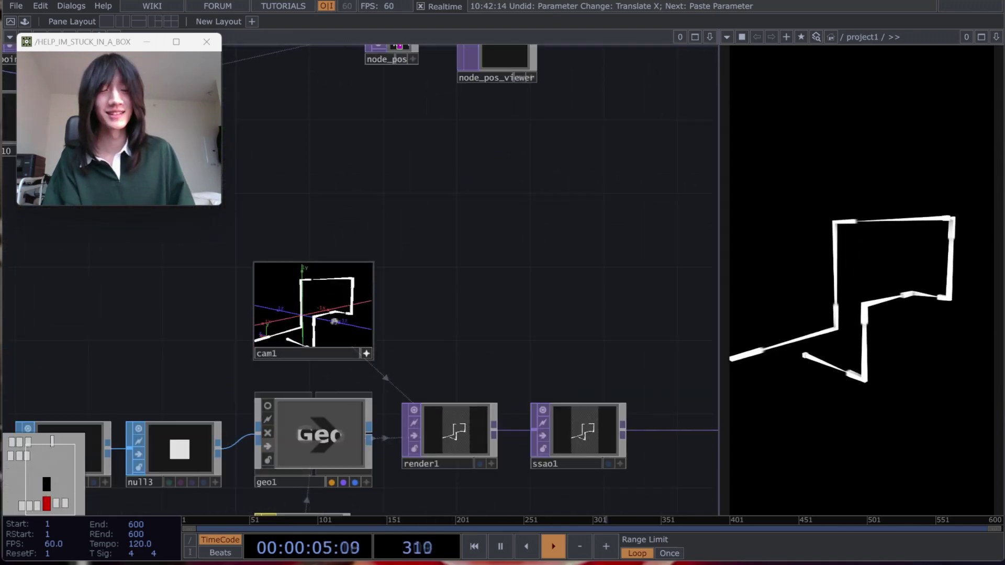
scroll(511, 321, down, 4)
drag(364, 485, 486, 440)
scroll(488, 440, up, 4)
key(p)
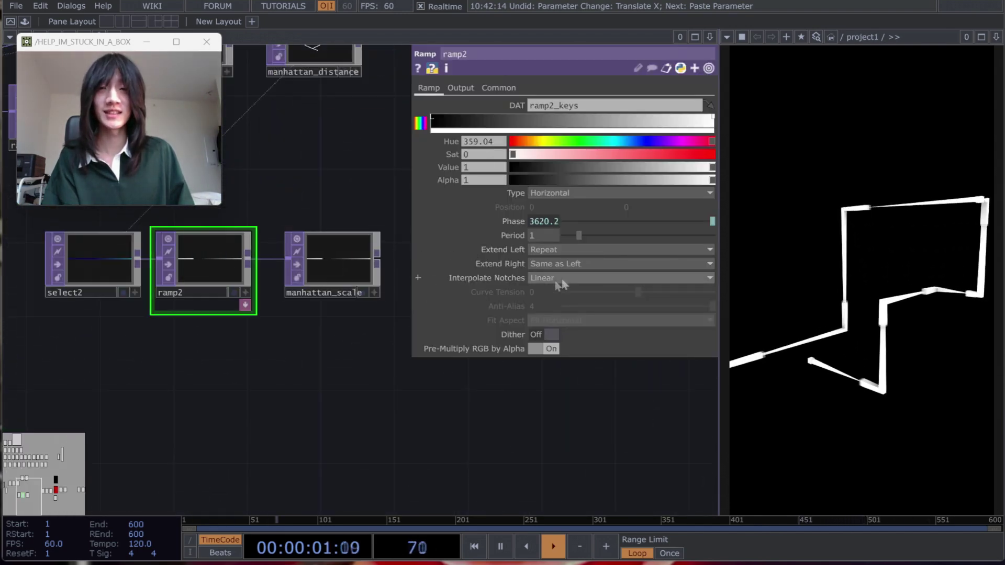
click(548, 283)
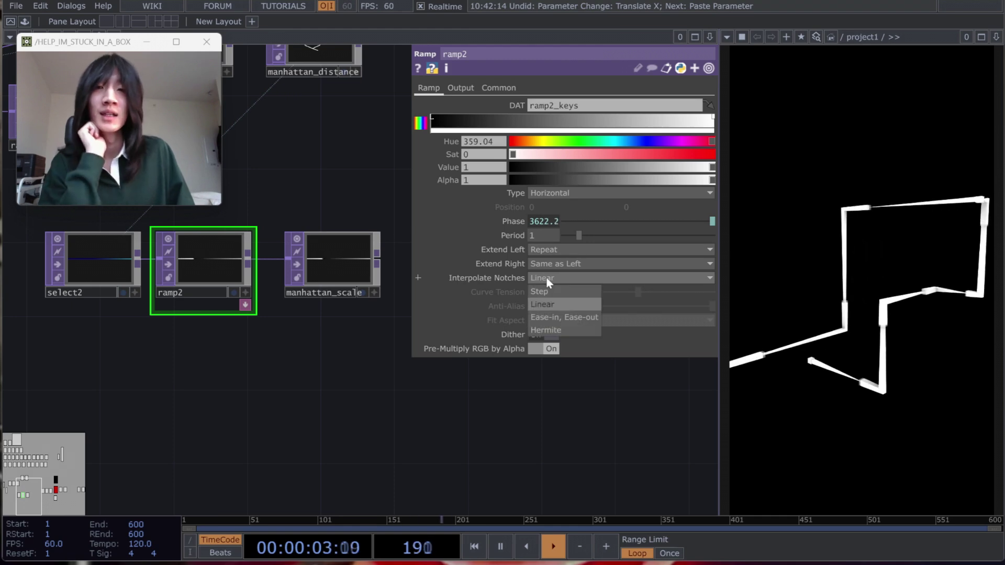
click(561, 317)
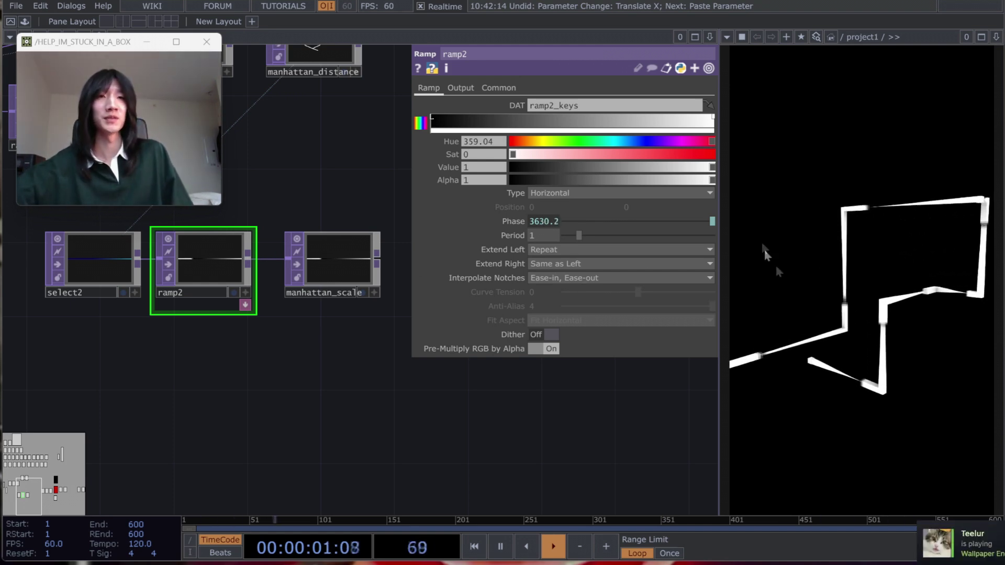
Move ramp2 closer to manhattan_scale, then add two keys past the gradient's middle and place the white end key between them.
drag(360, 359, 373, 446)
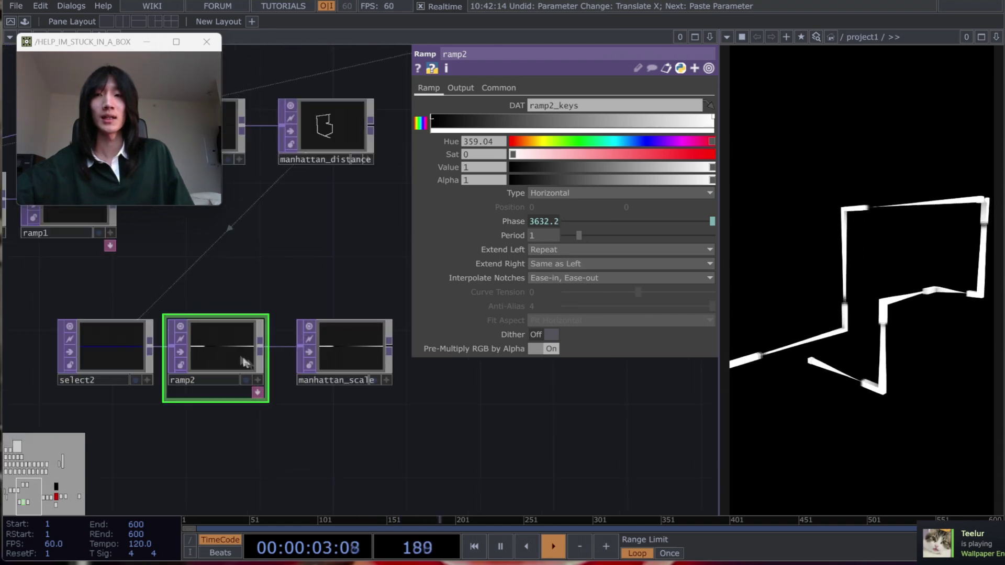
drag(246, 361, 265, 361)
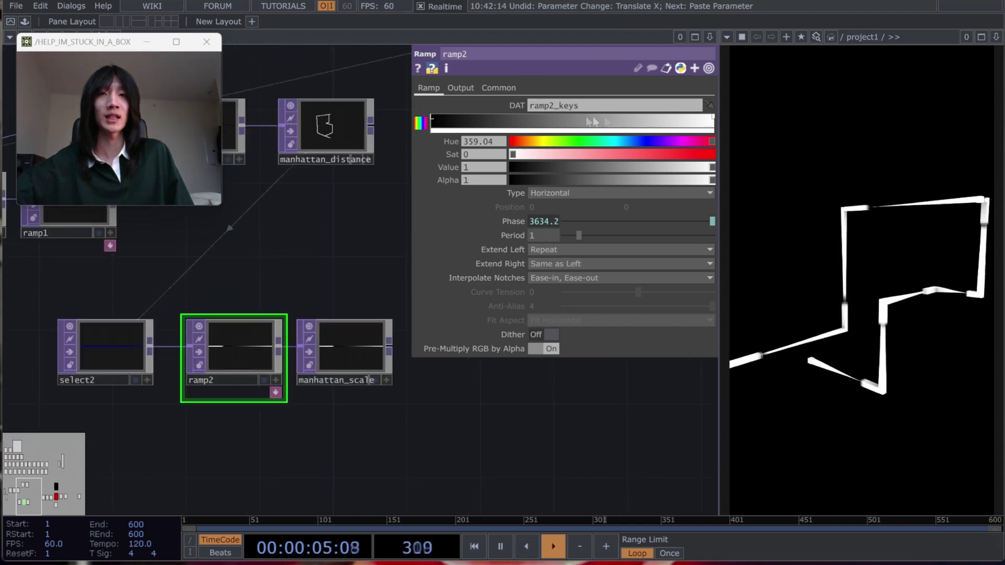
click(586, 116)
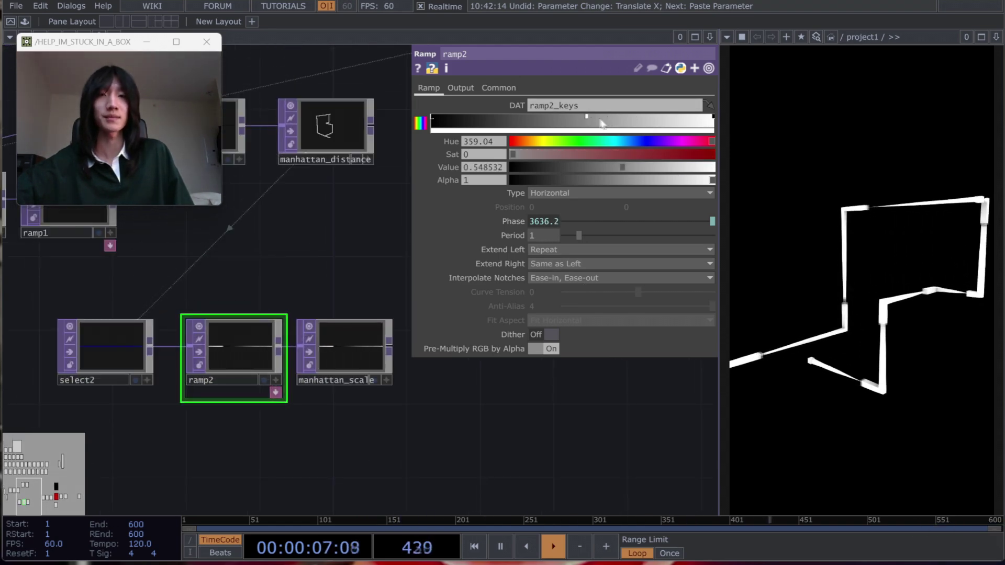
click(637, 116)
drag(637, 118, 626, 119)
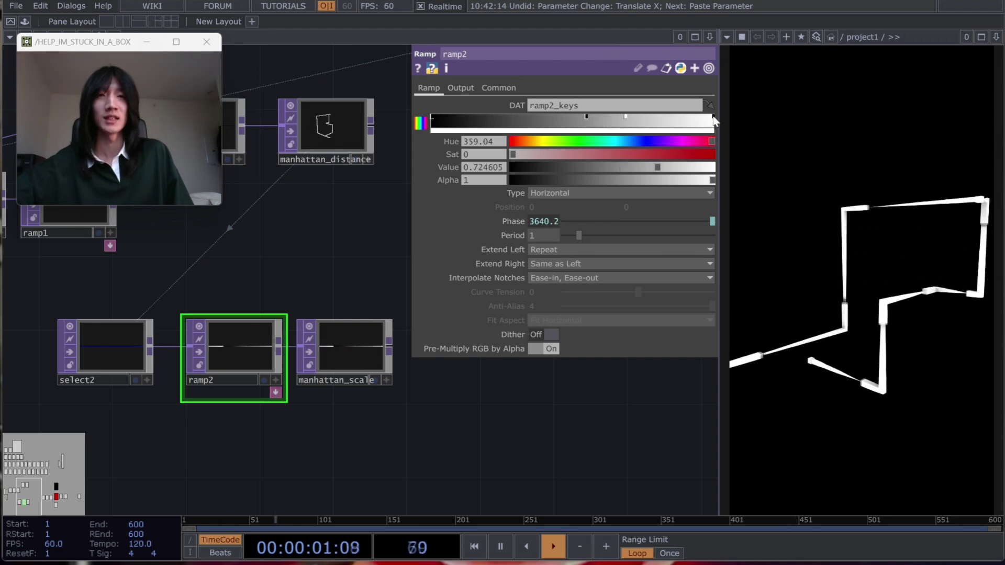
drag(714, 119, 610, 119)
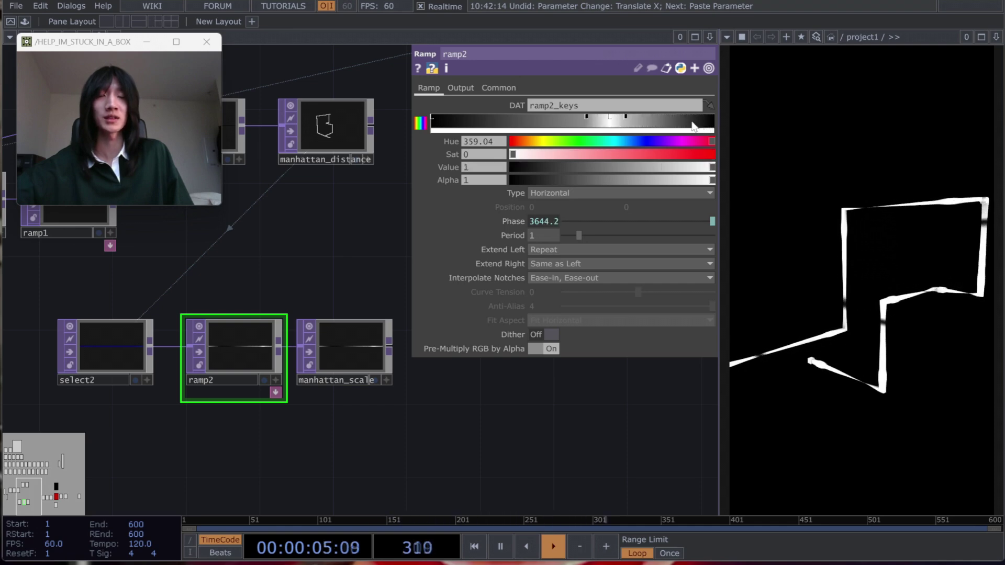
Center the white key between its two neighbors and add a new key at the far end of ramp2's gradient.
click(589, 118)
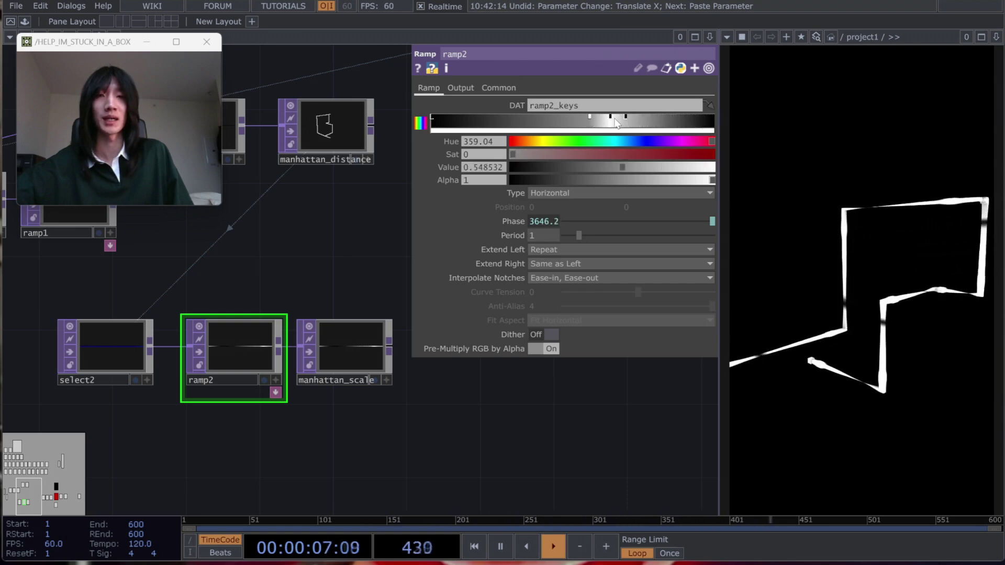
click(611, 118)
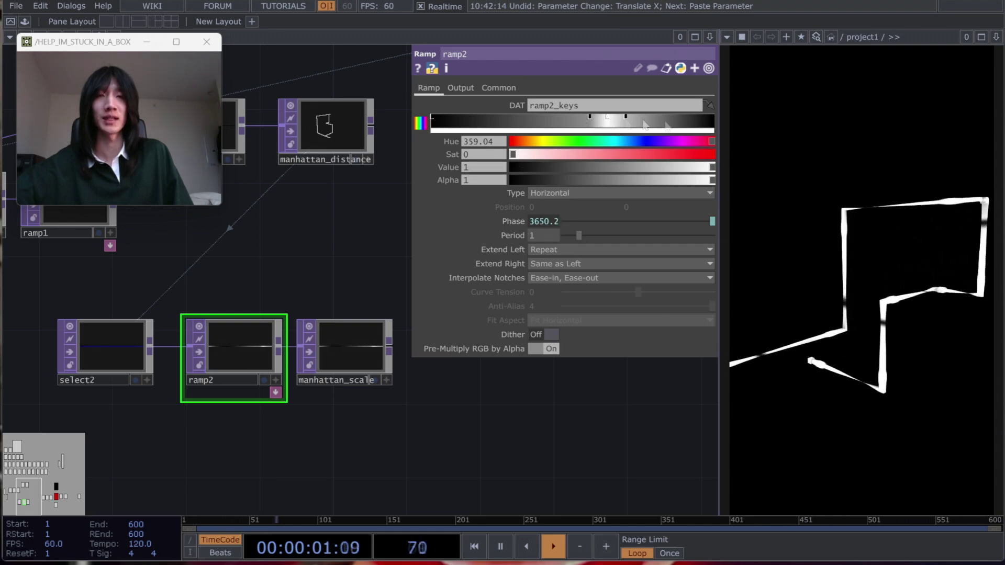
click(692, 122)
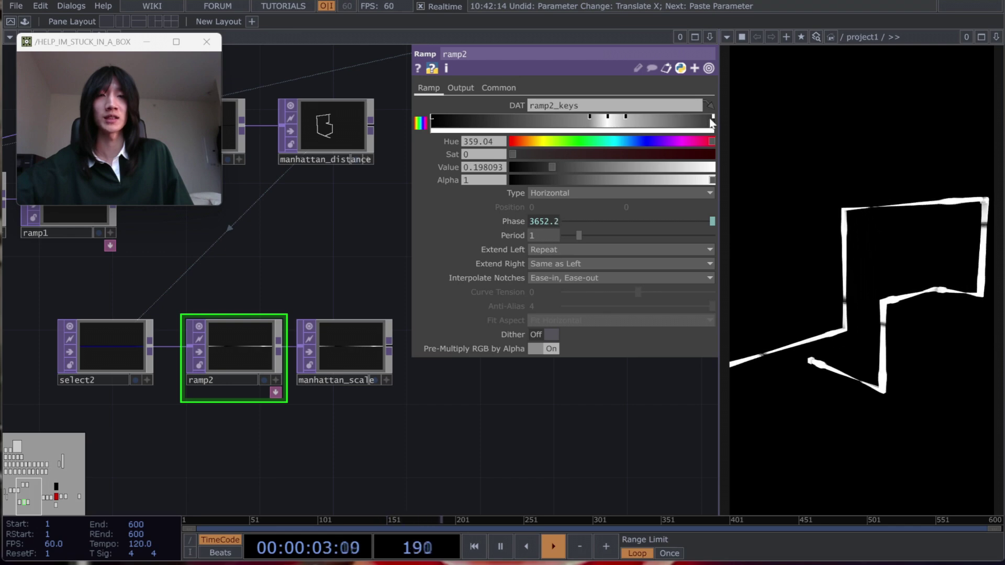
Set the Value of the first and last keys in ramp2's gradient to 0.05.
click(432, 123)
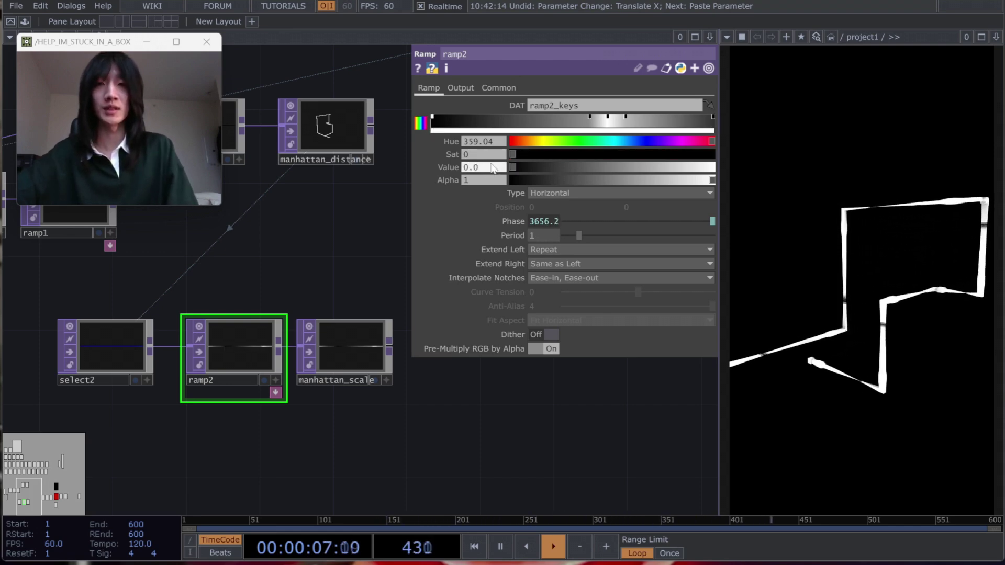
key(Return)
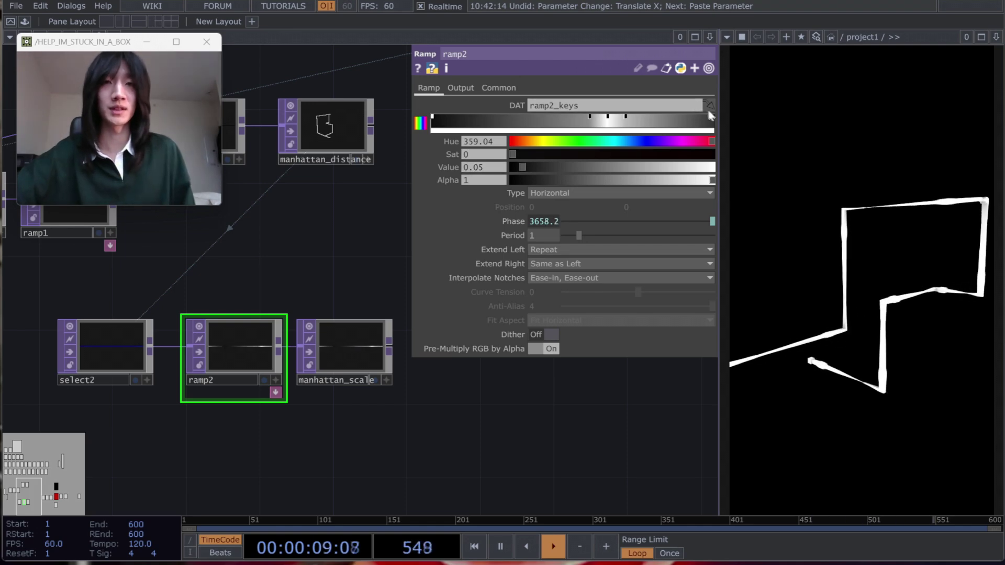
click(707, 125)
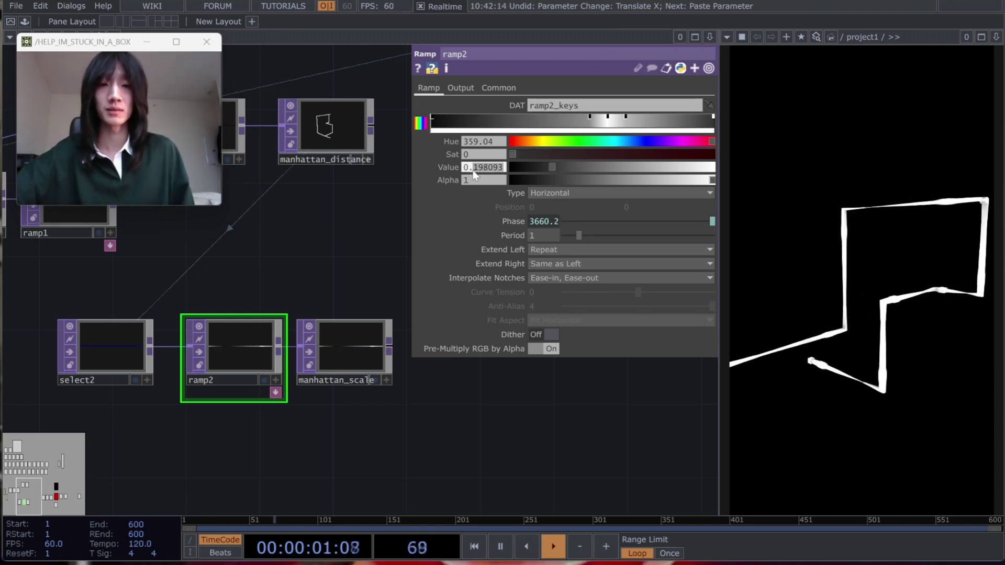
text(03)
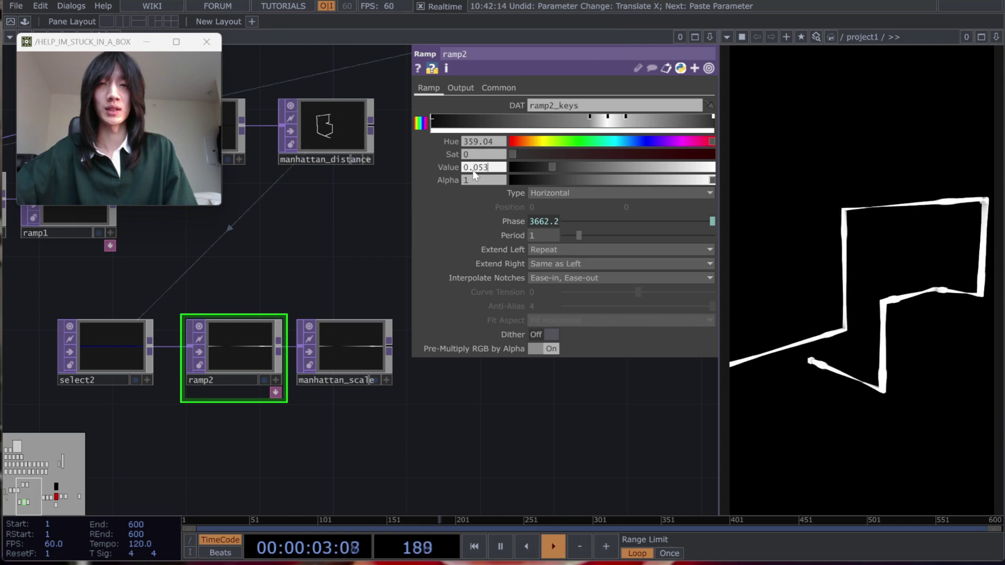
key(Return)
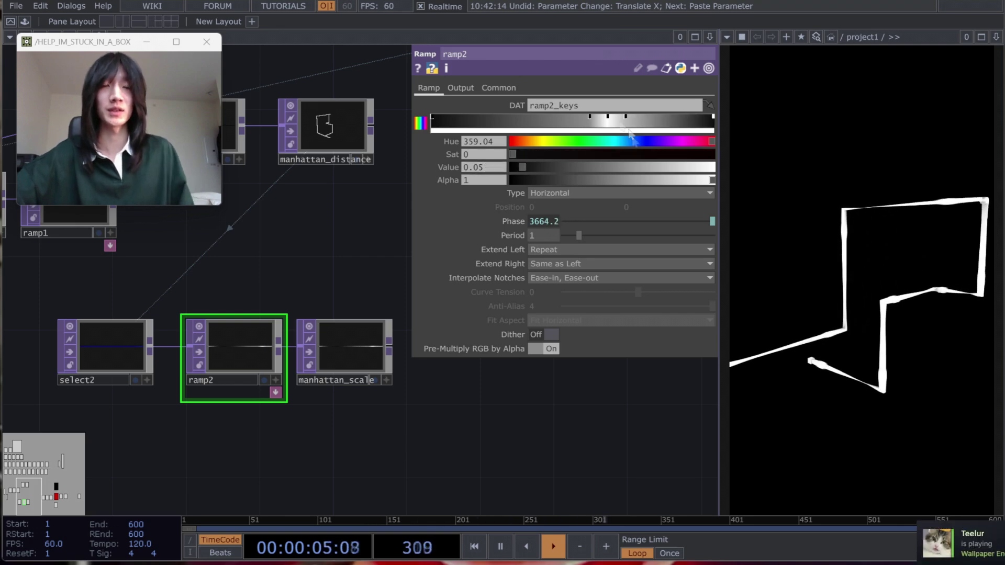
Set the Value of both keys flanking the white key in ramp2's gradient to 0.05.
click(590, 122)
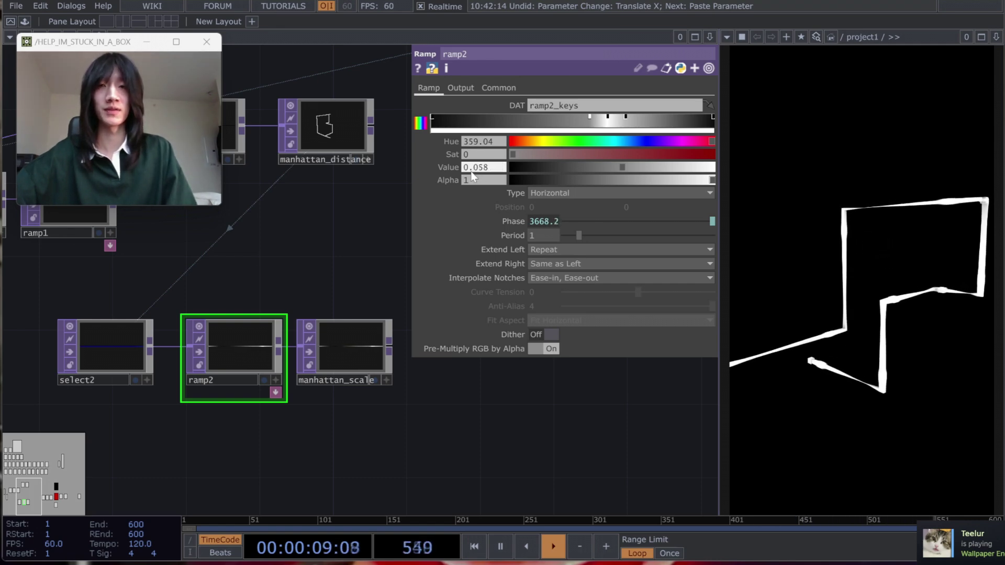
text(0.058)
key(BackSpace)
key(Return)
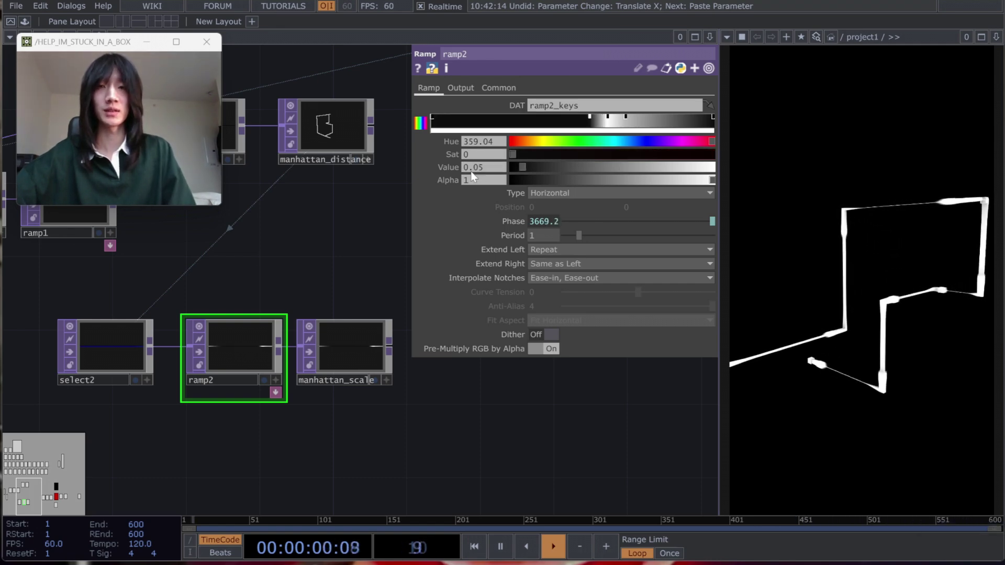
click(628, 118)
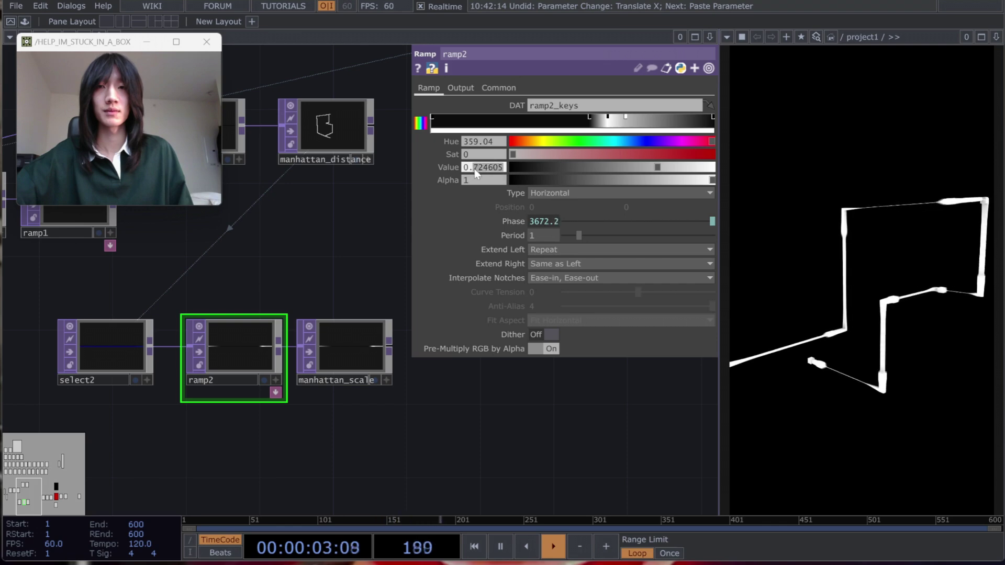
text(0)
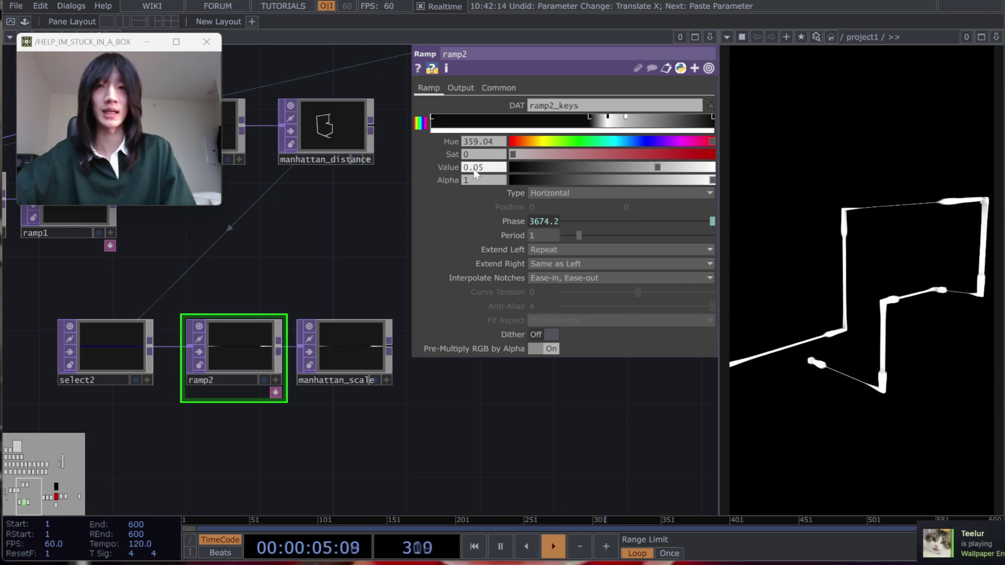
text(5)
key(Return)
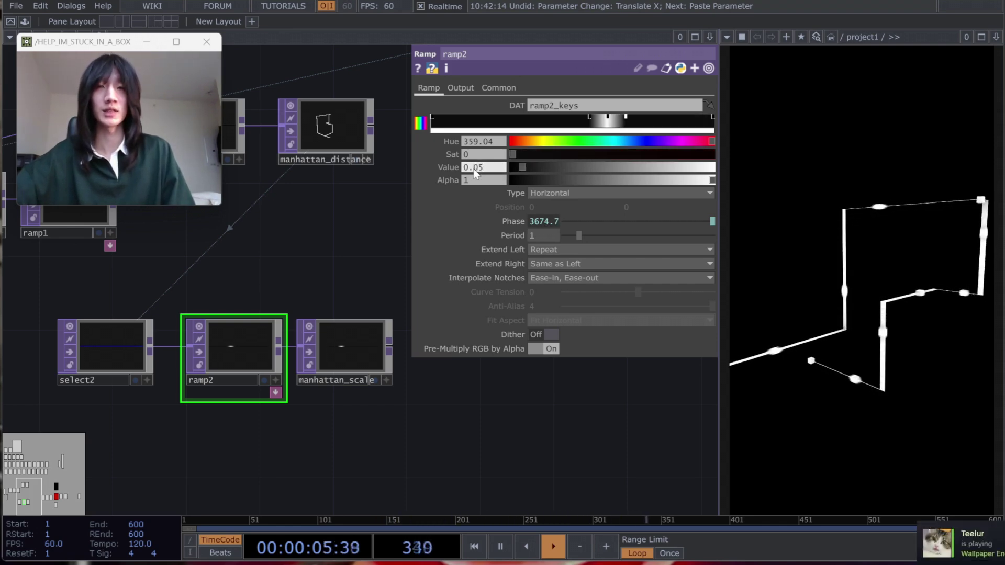
Set the white key's Value to 2 and tighten its neighboring keys around it into a narrow band.
click(608, 120)
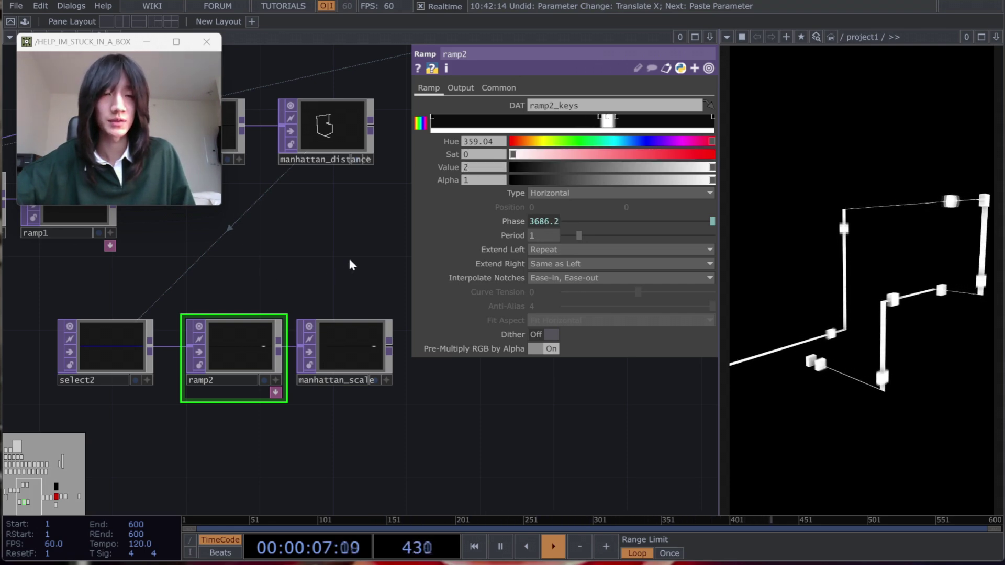
Examine geo1's instance settings and how manhattan_distance and the ramp2 to manhattan_scale chain feed it.
drag(323, 411, 230, 406)
scroll(230, 407, down, 5)
drag(451, 433, 264, 431)
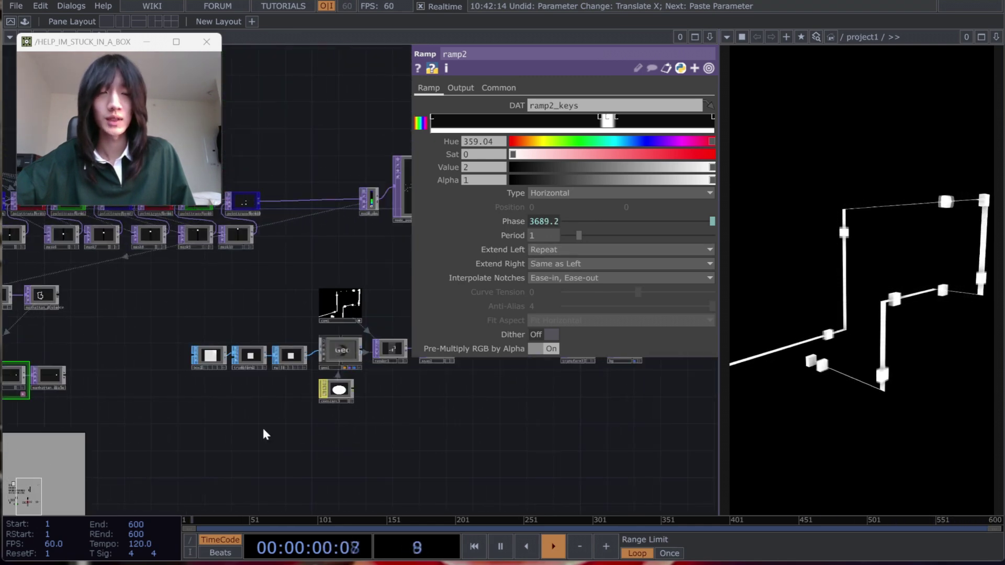
scroll(343, 353, up, 3)
click(341, 364)
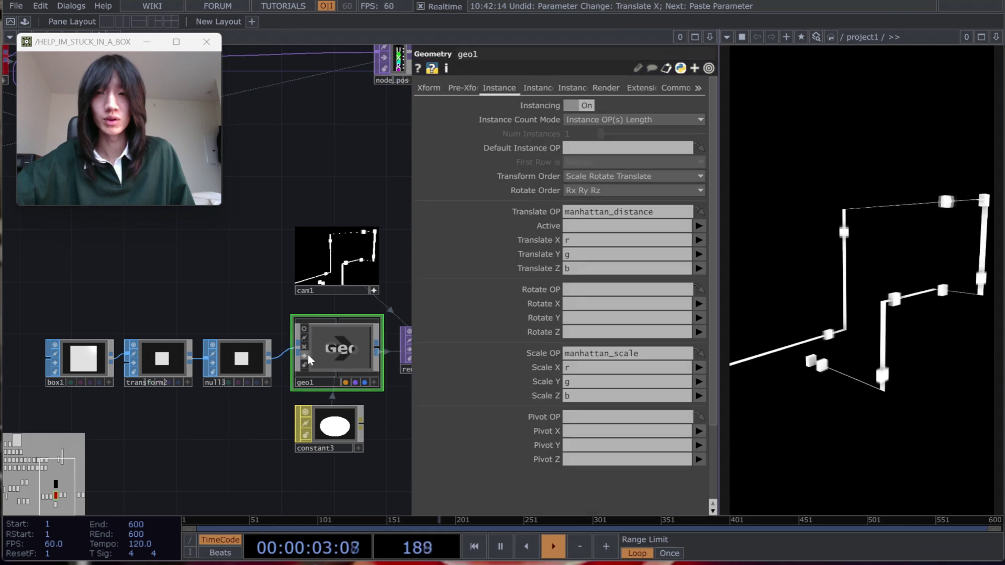
drag(223, 301, 229, 285)
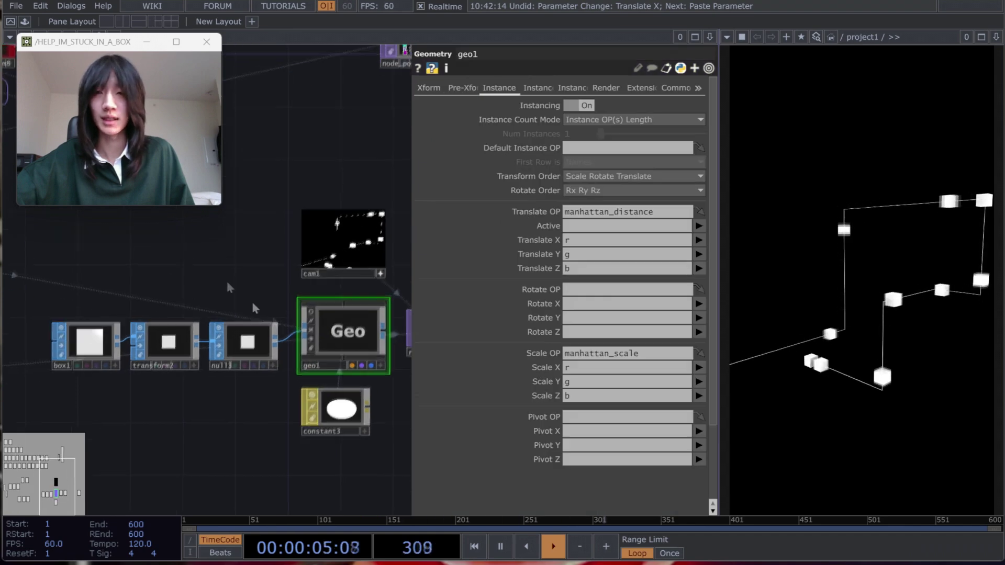
scroll(311, 336, up, 3)
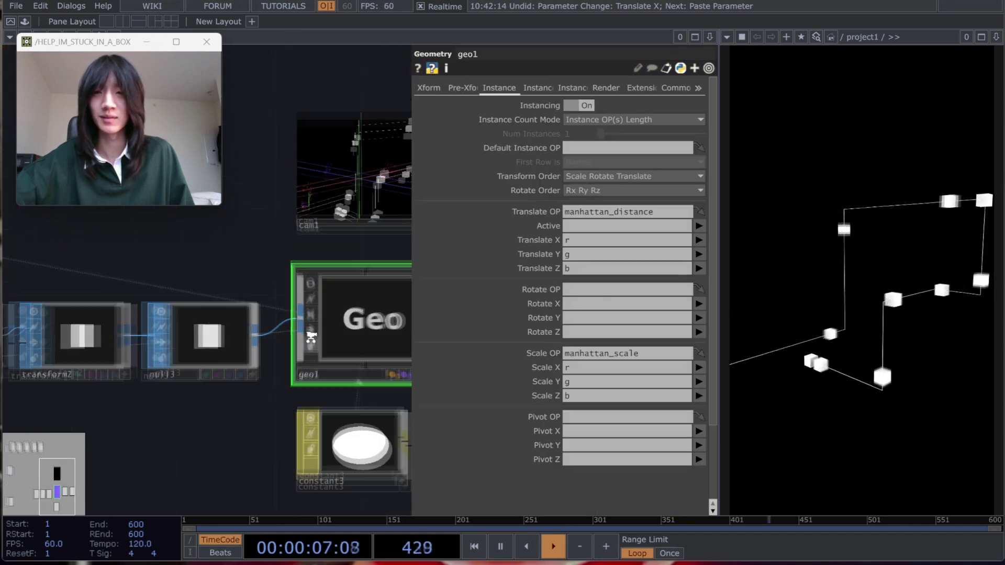
scroll(183, 410, down, 3)
key(p)
drag(264, 435, 615, 367)
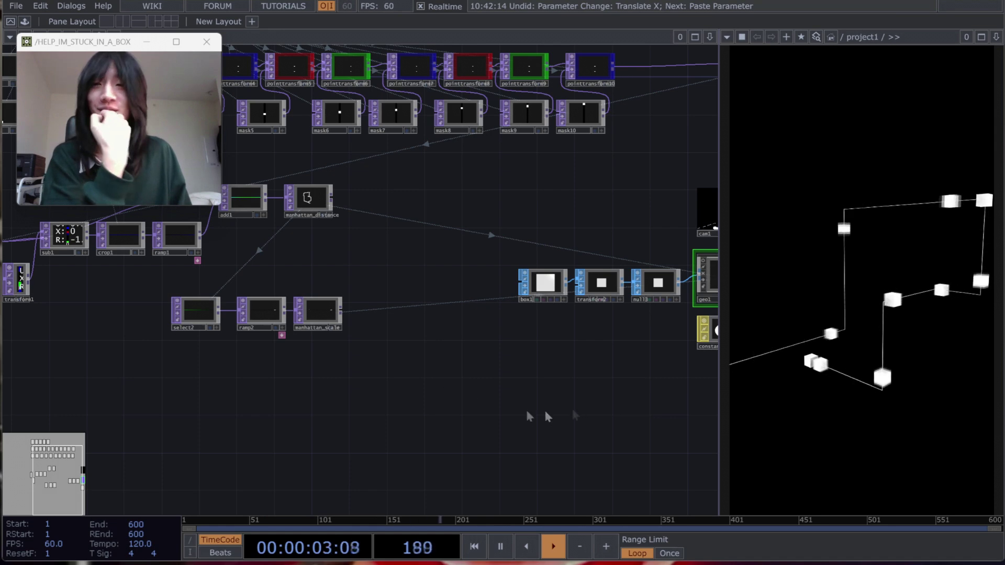
scroll(352, 361, up, 5)
drag(333, 386, 419, 388)
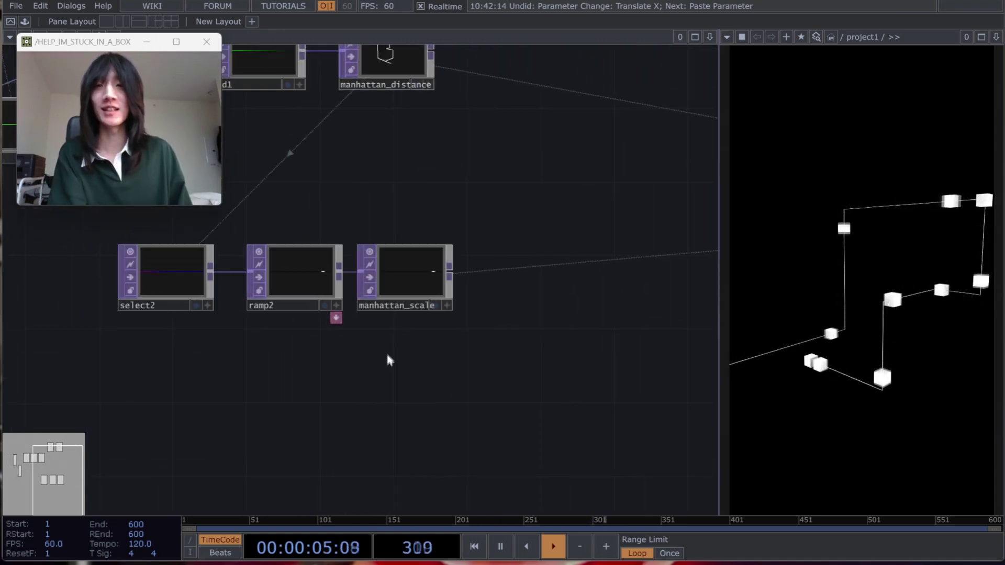
Examine the Values of ramp2's gradient keys alongside transform2's Uniform Scale.
key(p)
click(301, 278)
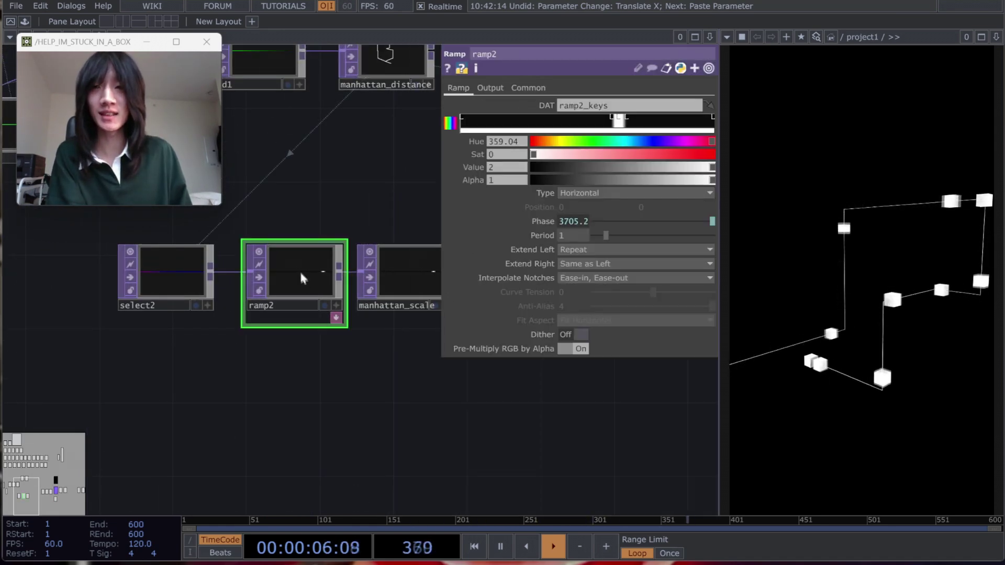
click(463, 122)
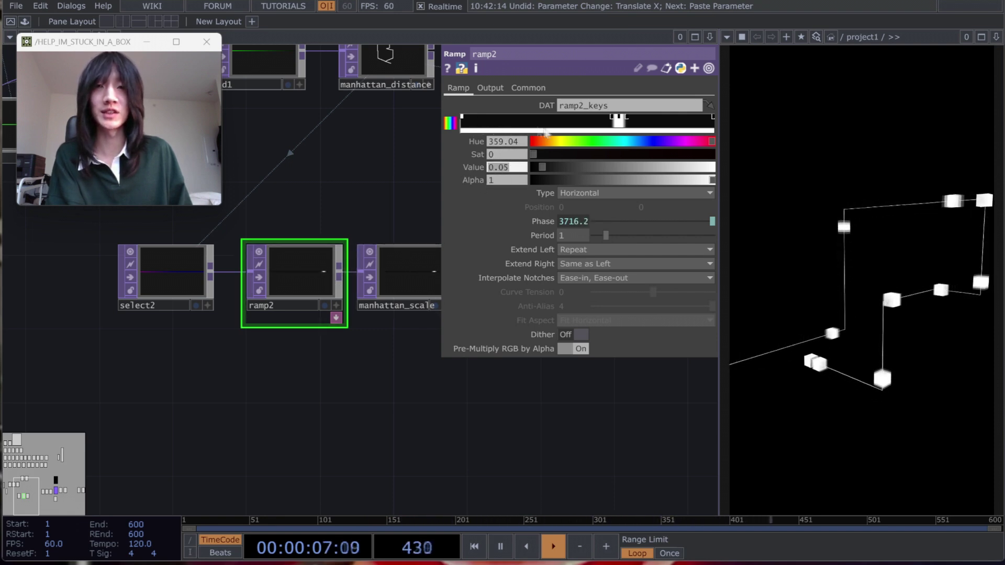
scroll(269, 404, down, 5)
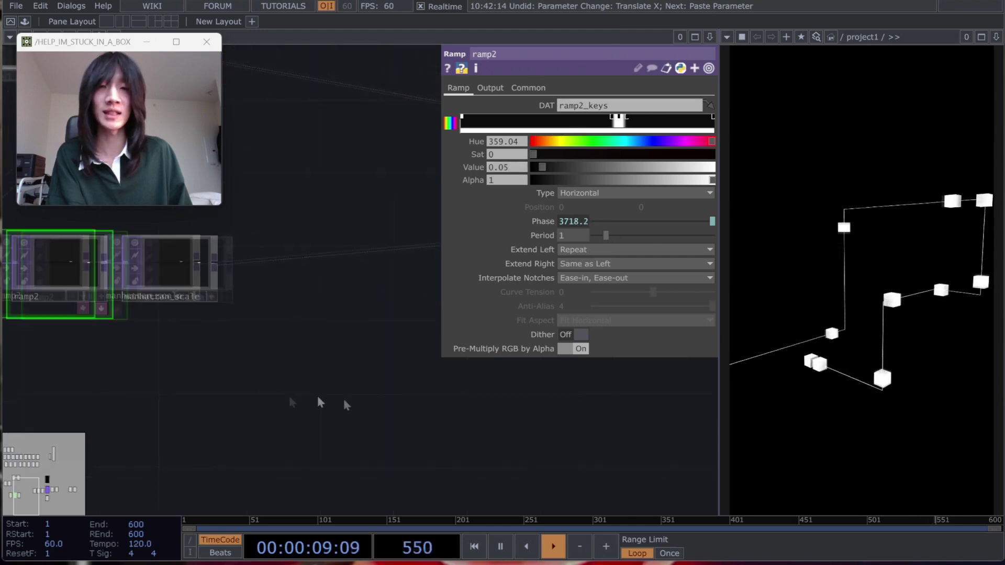
scroll(461, 382, up, 4)
click(321, 241)
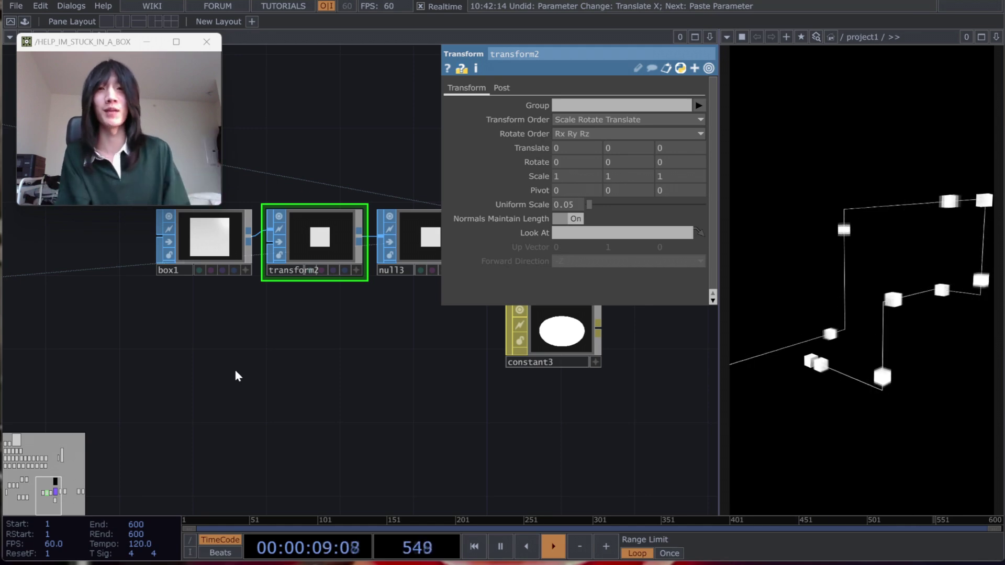
scroll(237, 375, down, 3)
scroll(197, 288, up, 4)
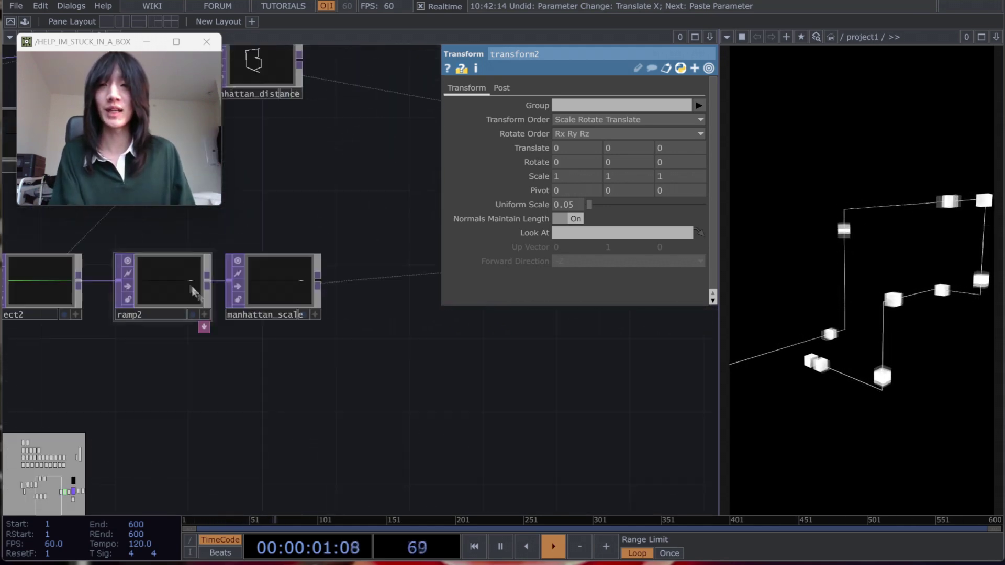
click(218, 296)
click(619, 119)
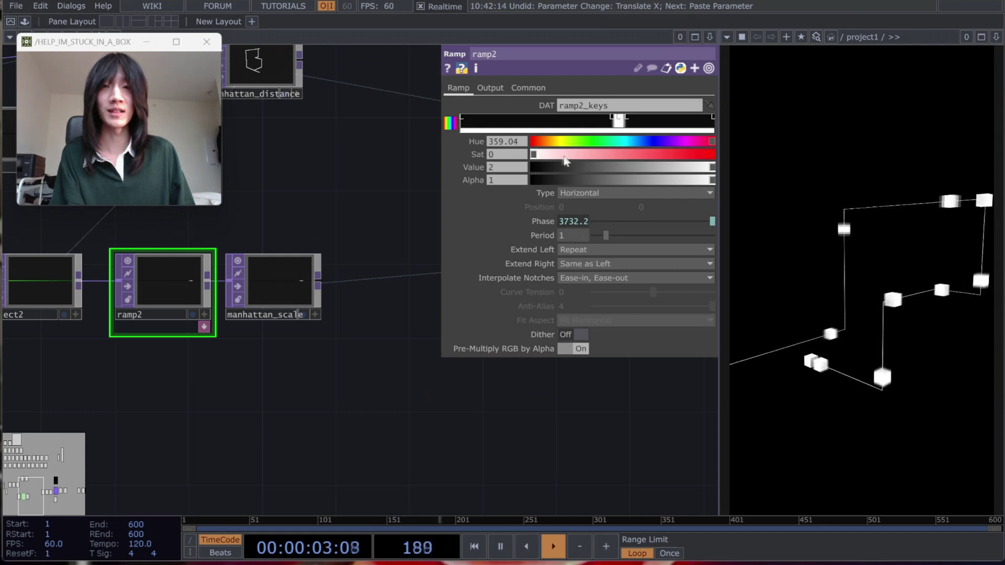
text(5)
key(Return)
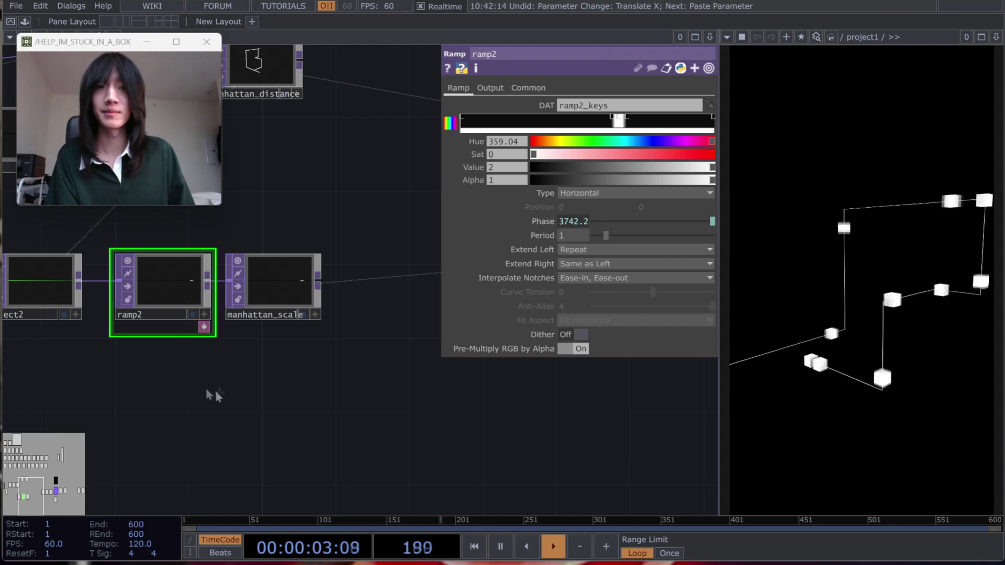
Add a Select TOP that references manhattan_scale and place it below the select2 and ramp2 chain.
drag(233, 396, 301, 404)
scroll(300, 403, down, 5)
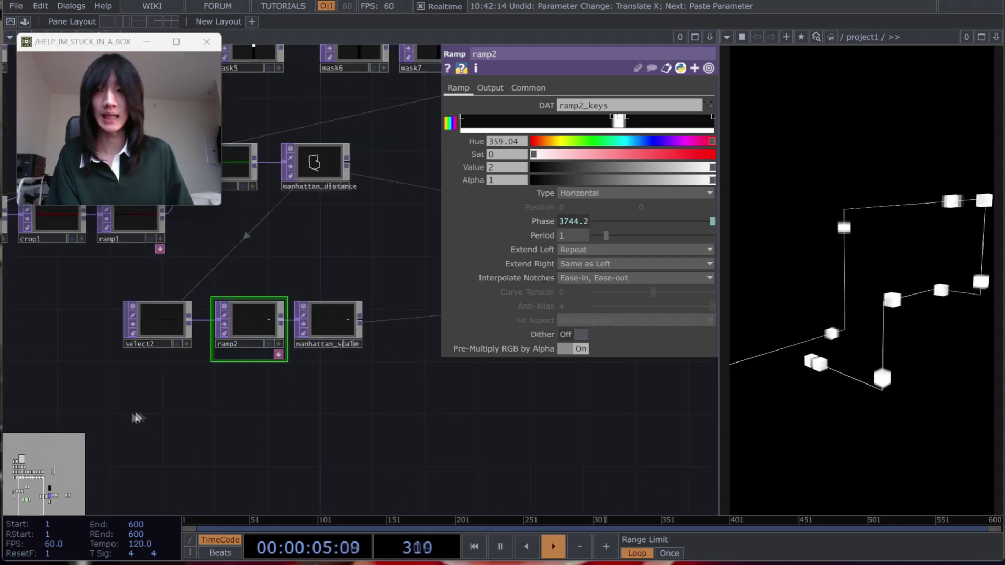
key(Tab)
text(select)
key(Return)
click(145, 403)
drag(331, 321, 146, 402)
drag(328, 397, 363, 337)
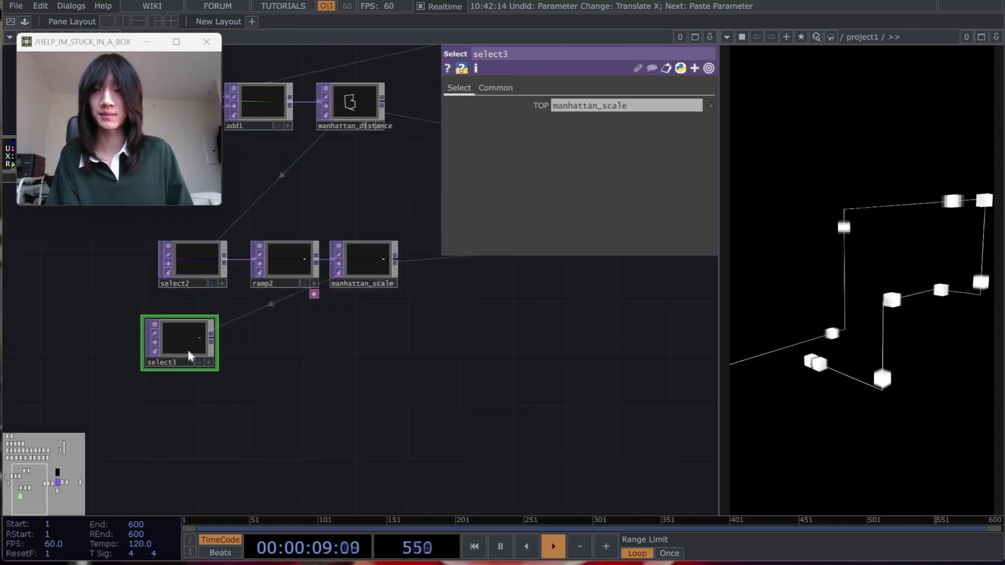
drag(190, 356, 195, 388)
Add a Noise TOP connected to the output of select3.
drag(281, 381, 281, 380)
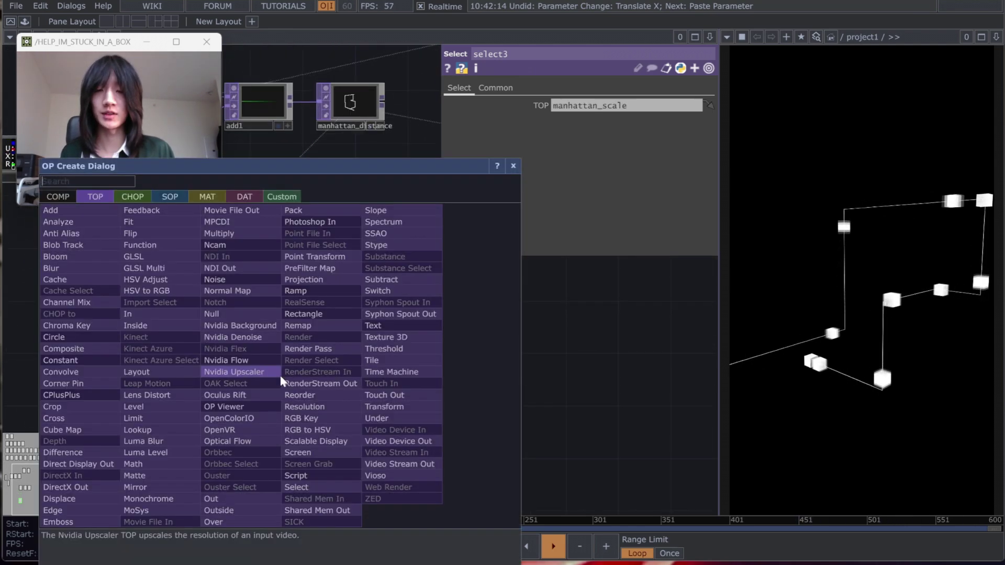
text(noise)
key(Return)
click(281, 381)
drag(289, 382, 284, 385)
Set noise2's RGB output mode to Input * Noise.
click(491, 89)
click(535, 88)
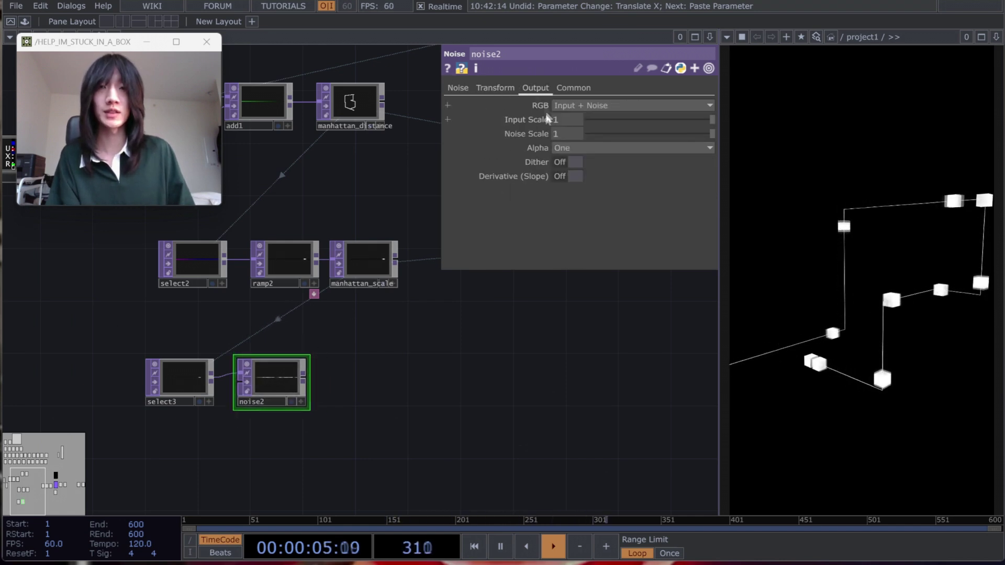
click(568, 105)
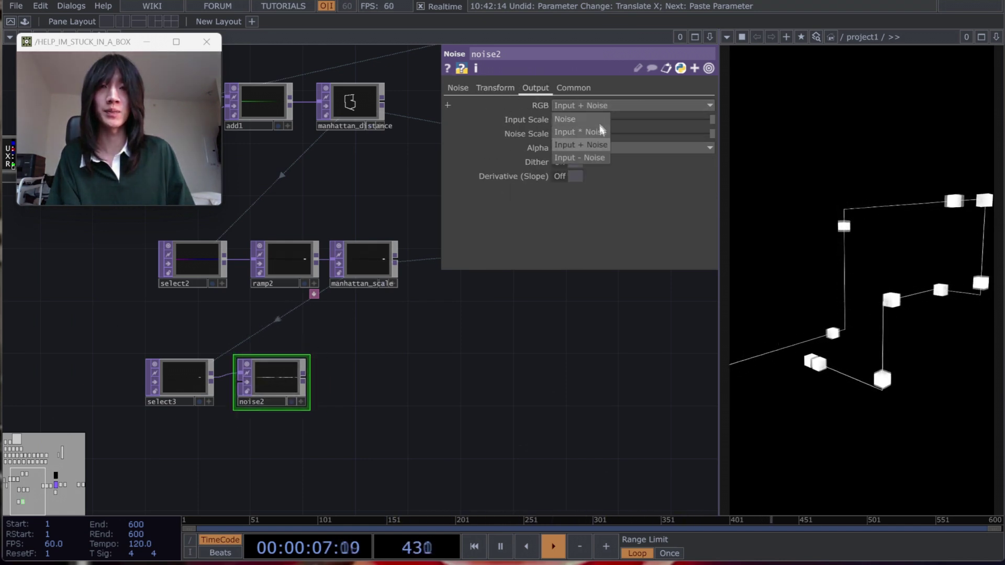
click(580, 132)
Connect a Null TOP to noise2's output and name it manhattan_color.
scroll(395, 353, up, 5)
click(351, 352)
click(460, 357)
text(null)
key(Return)
click(460, 357)
scroll(456, 377, down, 4)
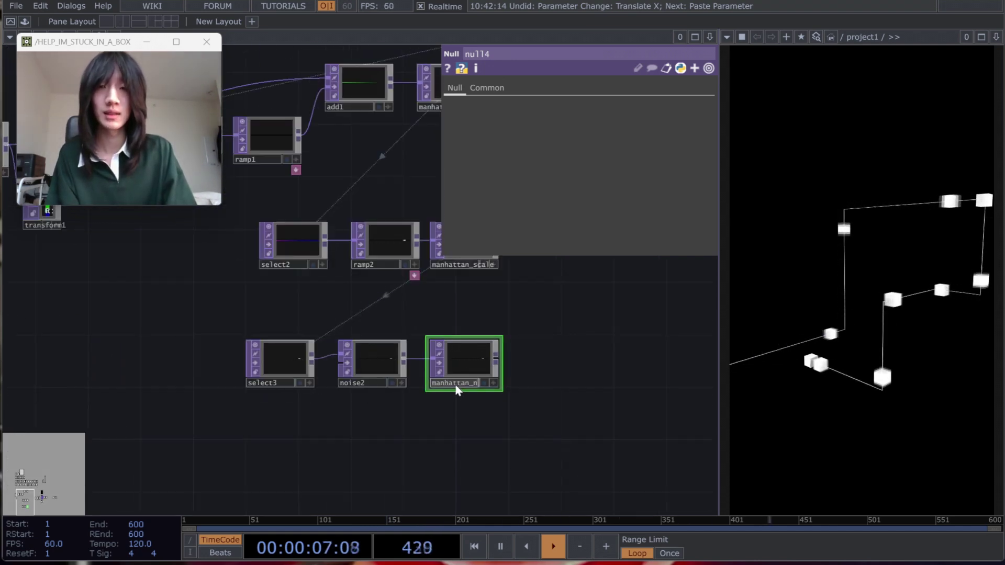
Turn off Monochrome on noise2 to produce coloured noise and check the result in manhattan_color.
click(370, 355)
click(458, 88)
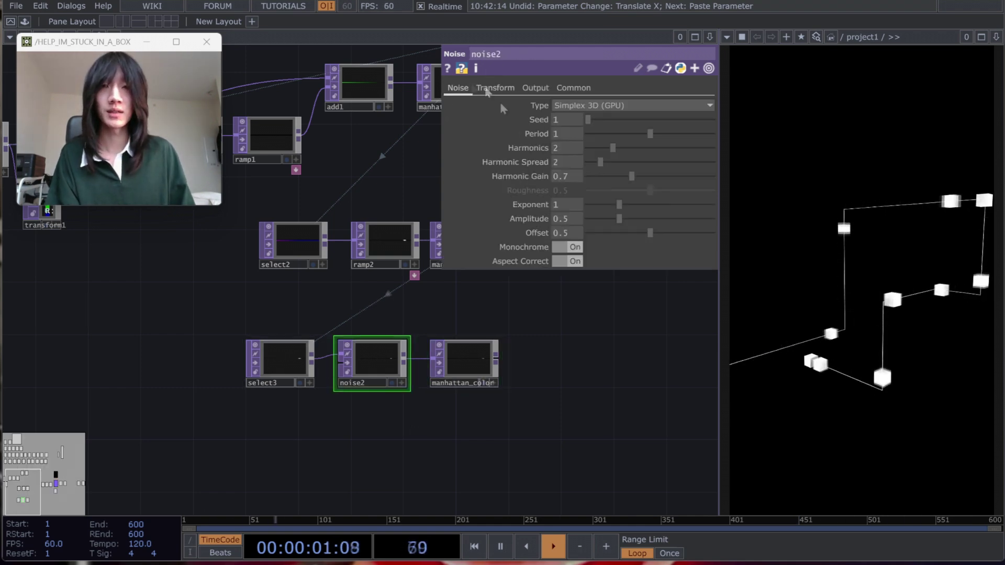
scroll(602, 310, up, 2)
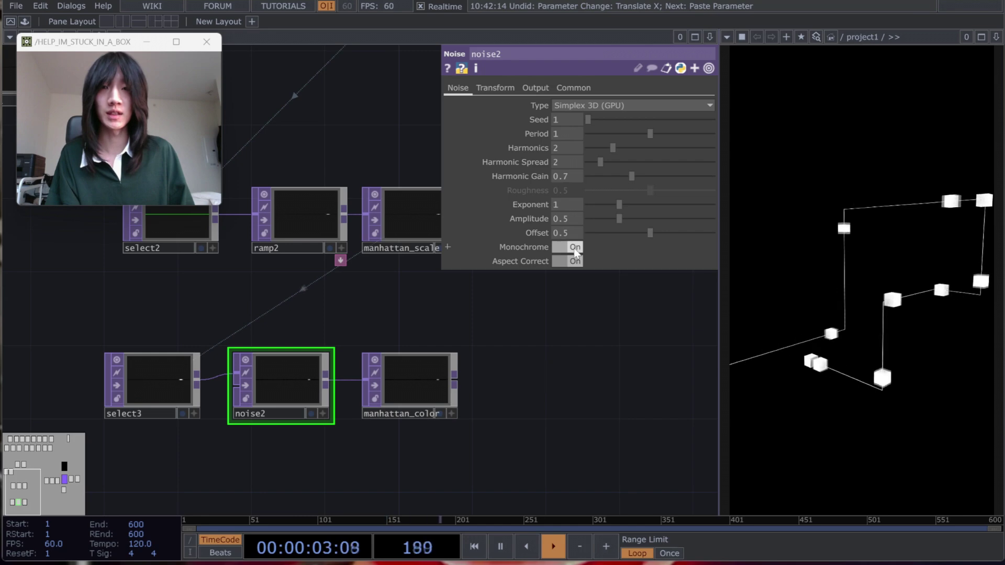
drag(439, 408, 372, 408)
scroll(335, 408, up, 5)
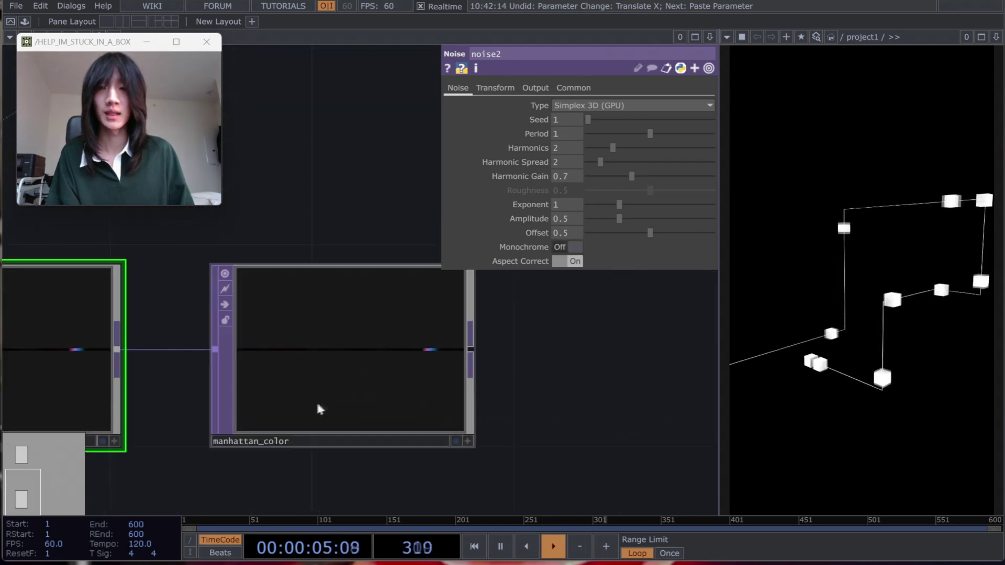
scroll(325, 409, down, 6)
Assign manhattan_color as the Color OP in geo1's second page of instance settings.
drag(649, 386, 347, 407)
scroll(348, 407, down, 1)
click(517, 306)
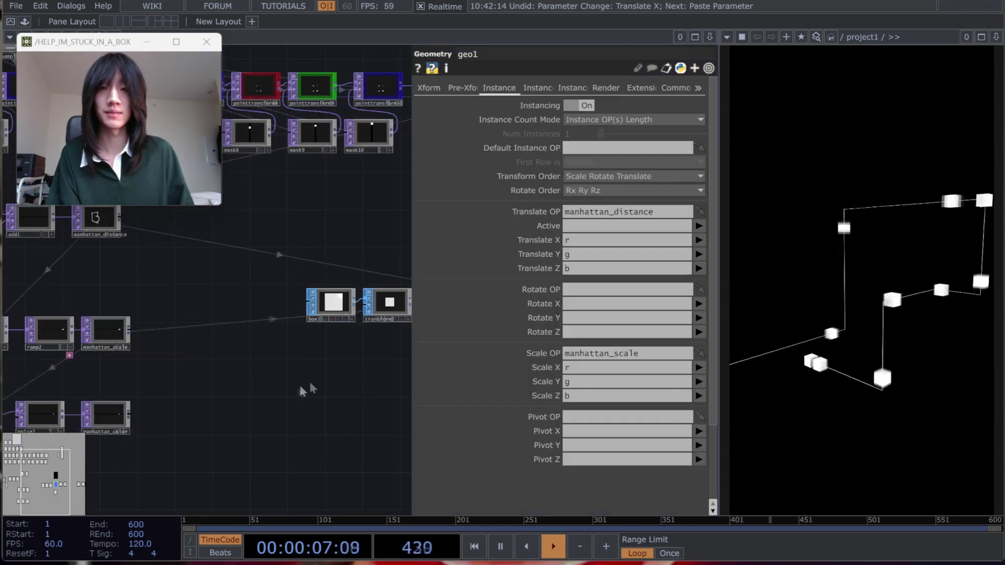
click(542, 90)
scroll(270, 406, up, 4)
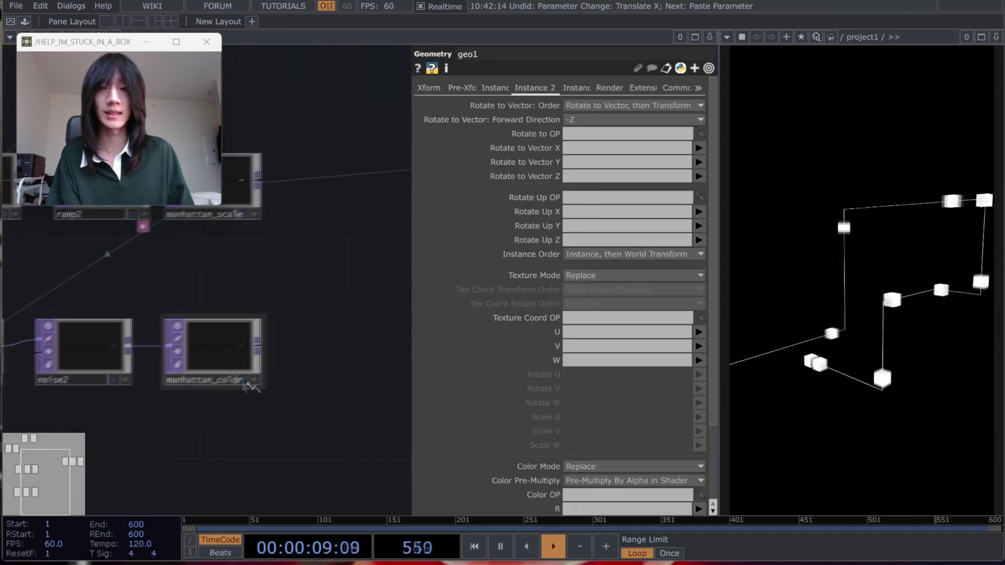
scroll(586, 432, down, 2)
drag(241, 357, 601, 466)
Map geo1's instance color channels R, G and B to r, g and b.
click(599, 480)
text(r)
click(600, 494)
text(g)
click(599, 508)
text(b)
key(Return)
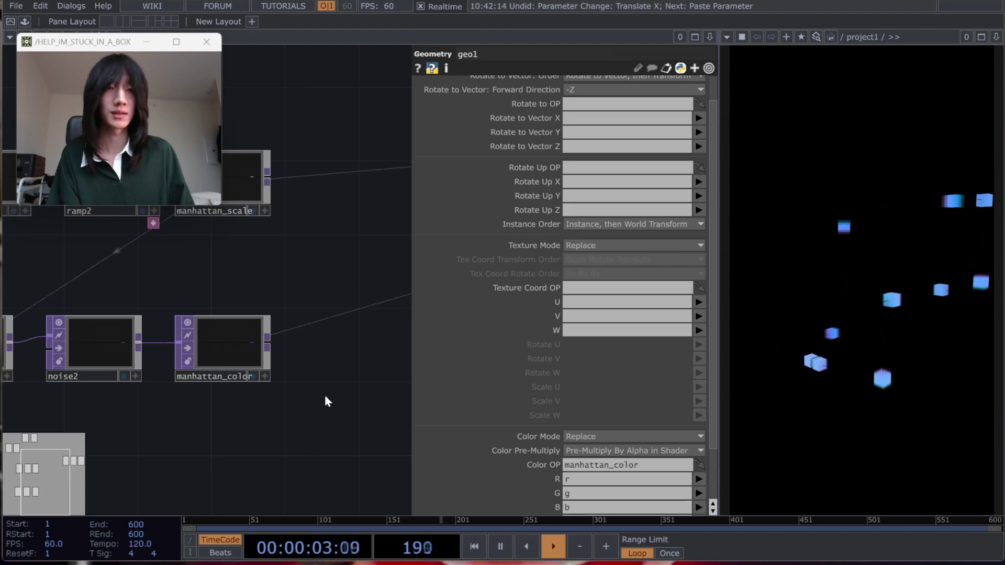
Set the X Scale of noise2's transform to 0.
drag(305, 428, 443, 420)
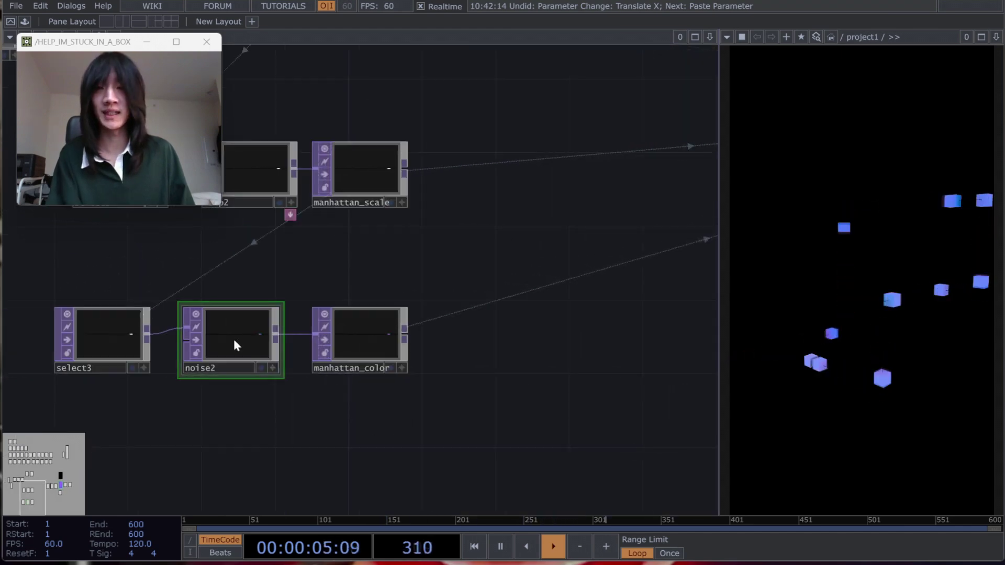
click(234, 340)
click(478, 88)
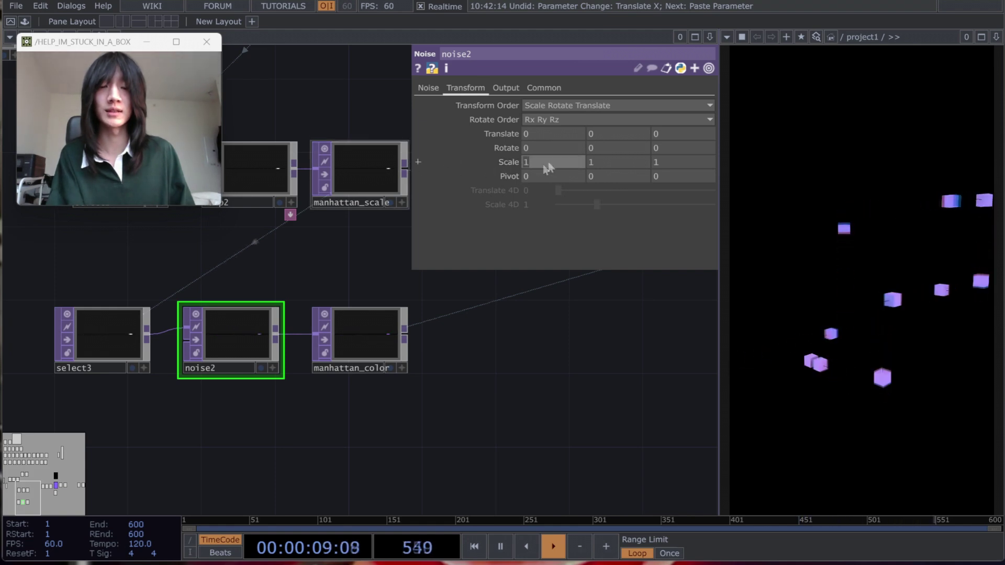
text(0)
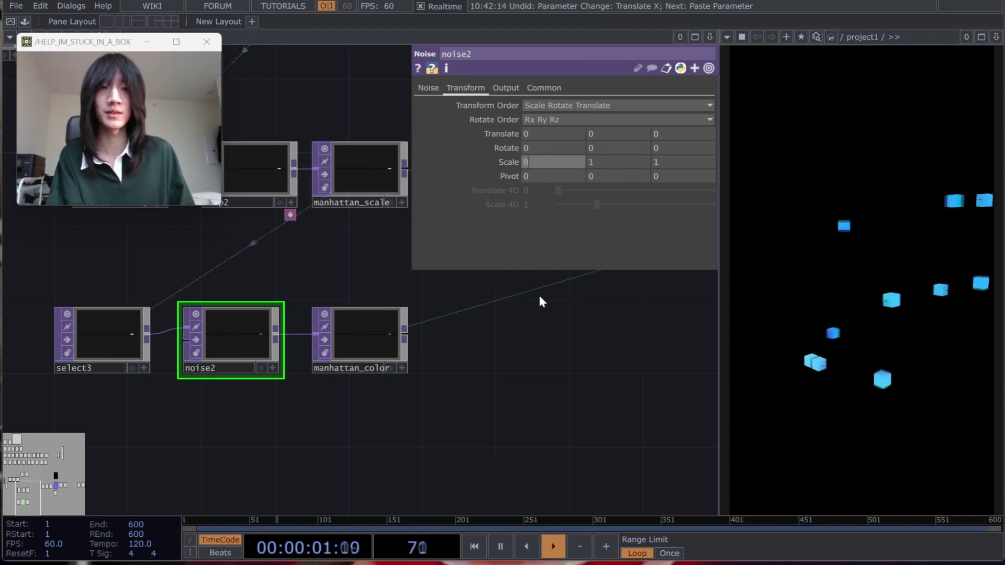
key(Return)
Set noise2's Amplitude to about 0.879, Period to 0.3 and Seed to 2385.
click(431, 88)
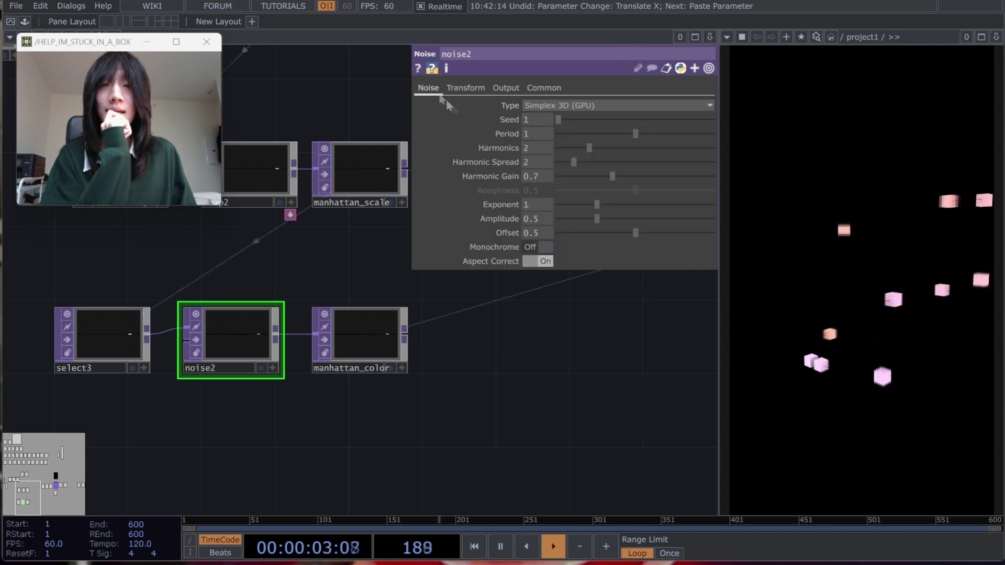
scroll(512, 375, right, 3)
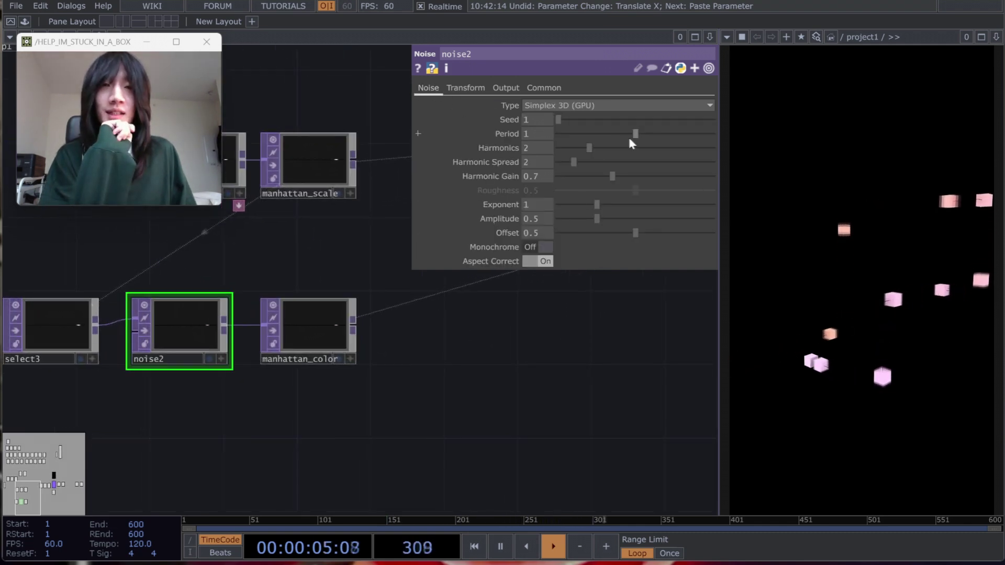
drag(635, 134, 570, 135)
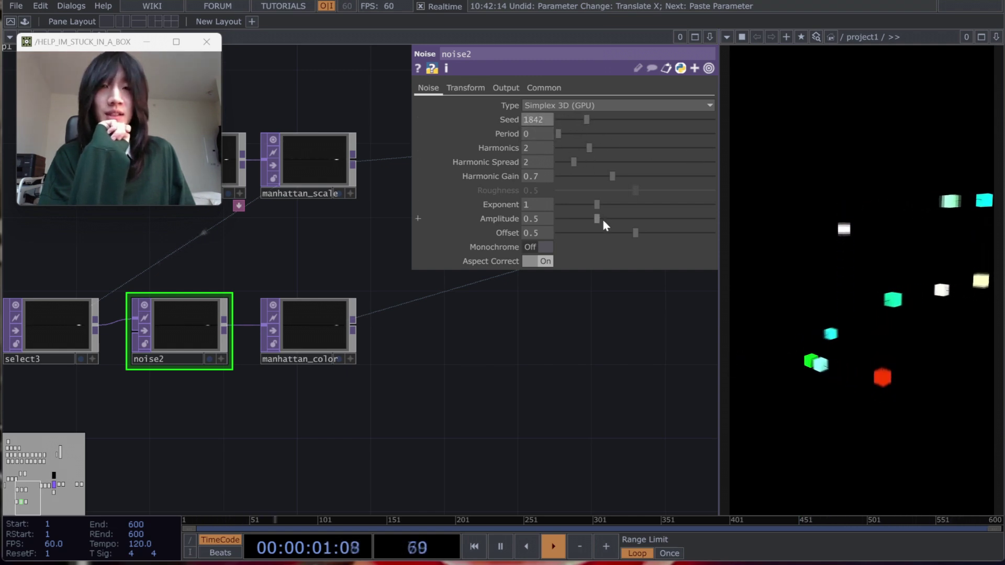
drag(606, 223, 627, 224)
drag(558, 135, 579, 135)
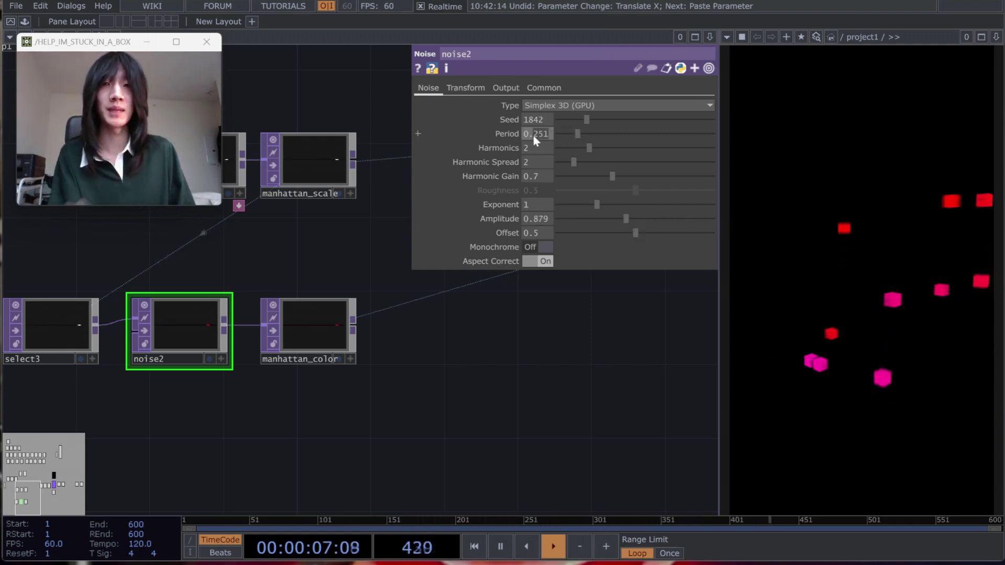
text(3)
click(494, 381)
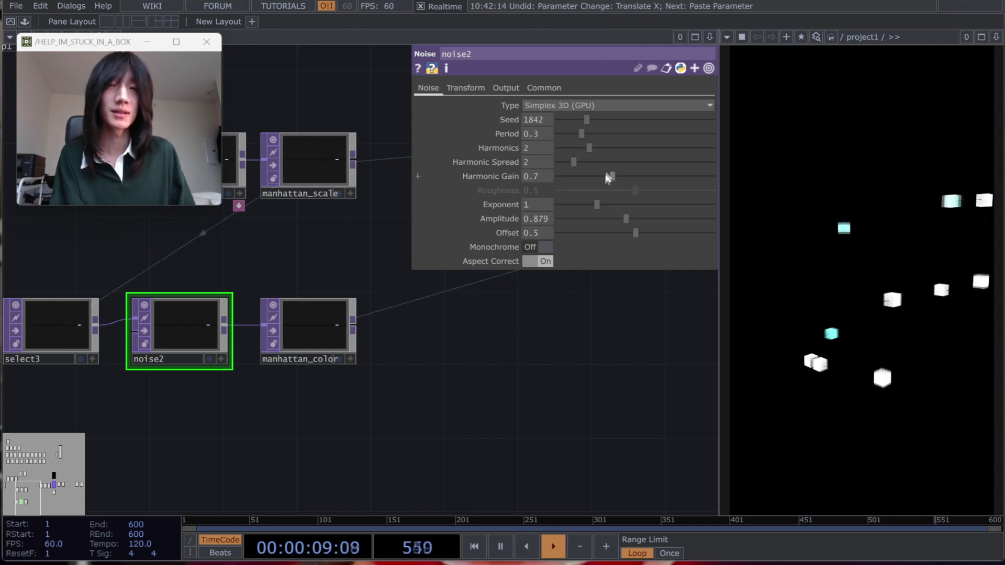
drag(592, 116, 599, 120)
Examine the select3, noise2 and manhattan_color chain that supplies the instance colors.
drag(576, 363, 380, 411)
scroll(548, 341, down, 3)
drag(158, 408, 241, 391)
scroll(242, 392, up, 4)
drag(407, 408, 605, 410)
scroll(445, 403, up, 2)
scroll(335, 314, down, 3)
scroll(336, 308, up, 3)
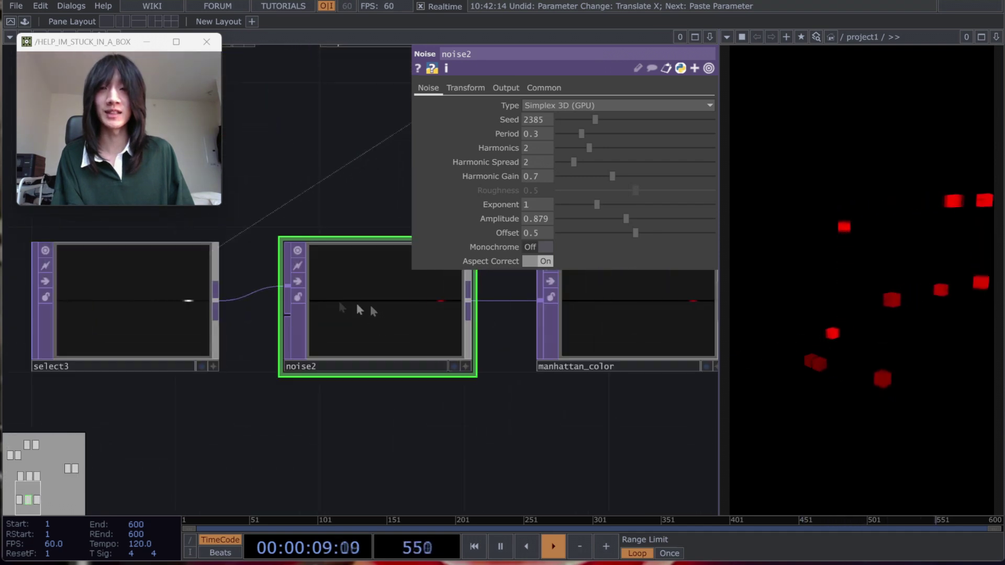
mouse_move(282, 425)
mouse_down()
mouse_move(270, 426)
mouse_move(296, 418)
mouse_up()
scroll(297, 418, down, 2)
Change transform3's Background Color to white.
drag(572, 339, 347, 329)
scroll(525, 351, down, 4)
scroll(383, 386, down, 4)
drag(419, 411, 489, 395)
scroll(444, 385, up, 4)
click(390, 278)
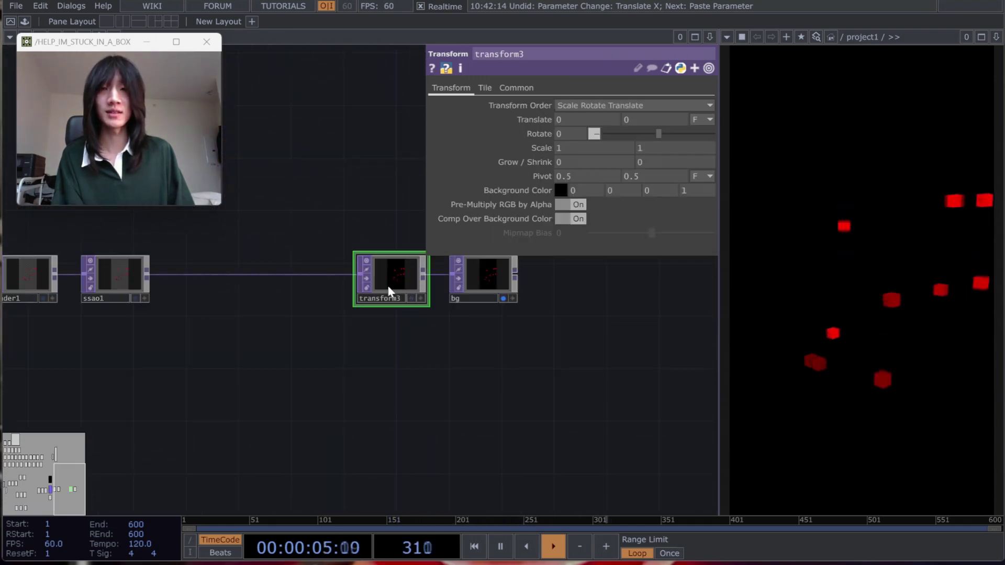
click(561, 190)
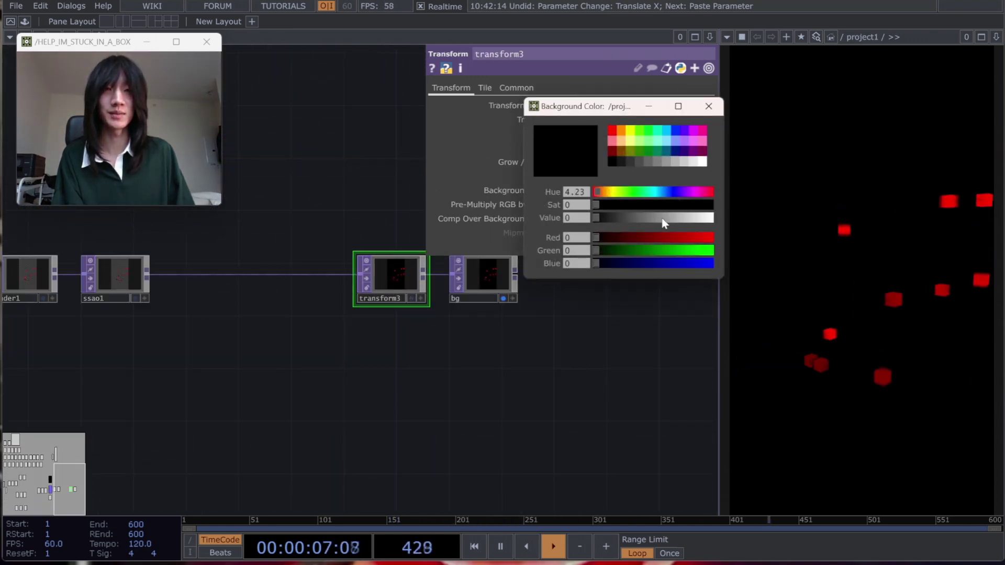
click(702, 163)
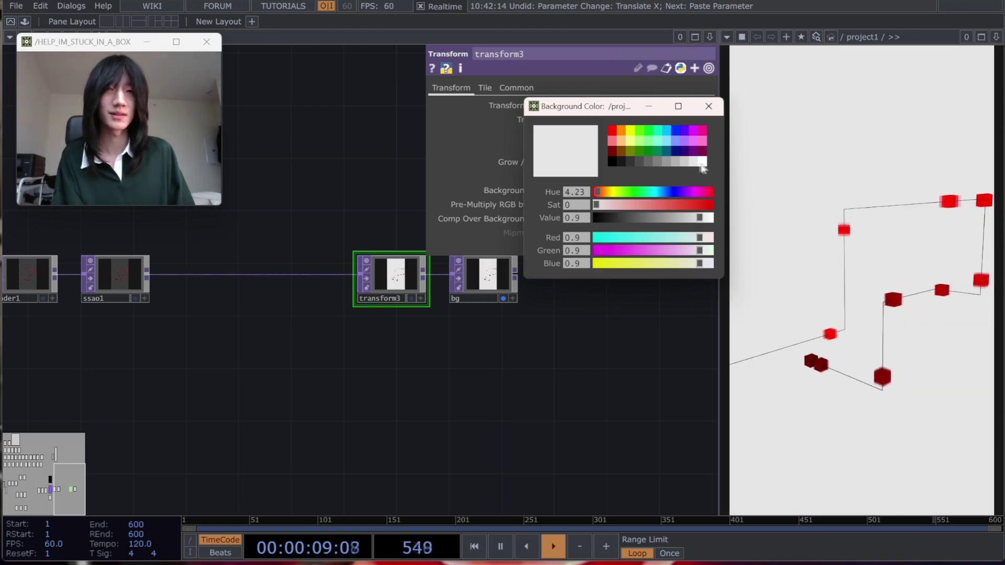
Move manhattan_color farther away from noise2 to widen the gap between them.
middle_drag(408, 439, 353, 373)
right_drag(405, 389, 146, 299)
drag(399, 299, 398, 262)
click(368, 348)
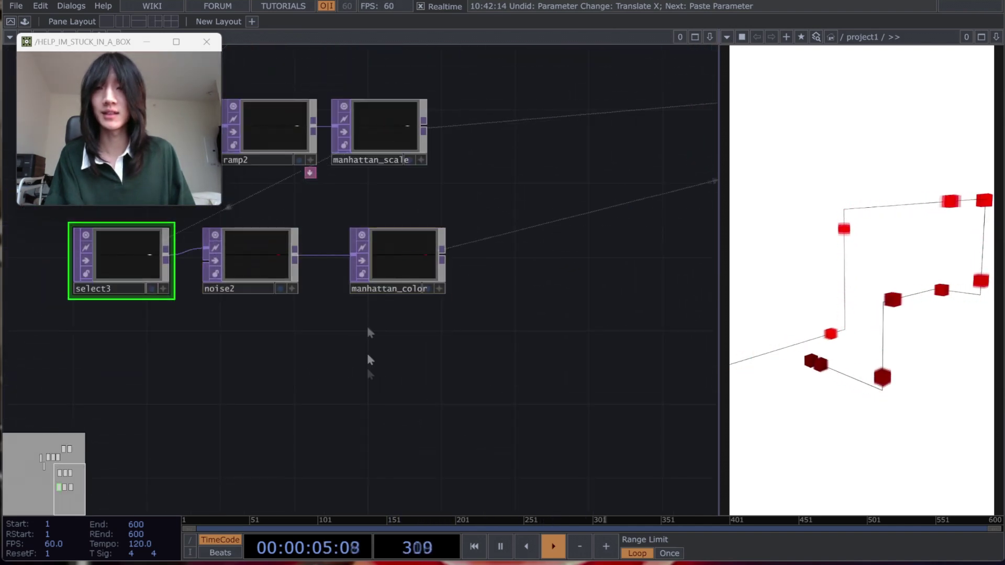
click(382, 275)
drag(295, 255, 314, 358)
mouse_move(386, 267)
mouse_down()
mouse_move(433, 268)
mouse_move(395, 275)
mouse_up()
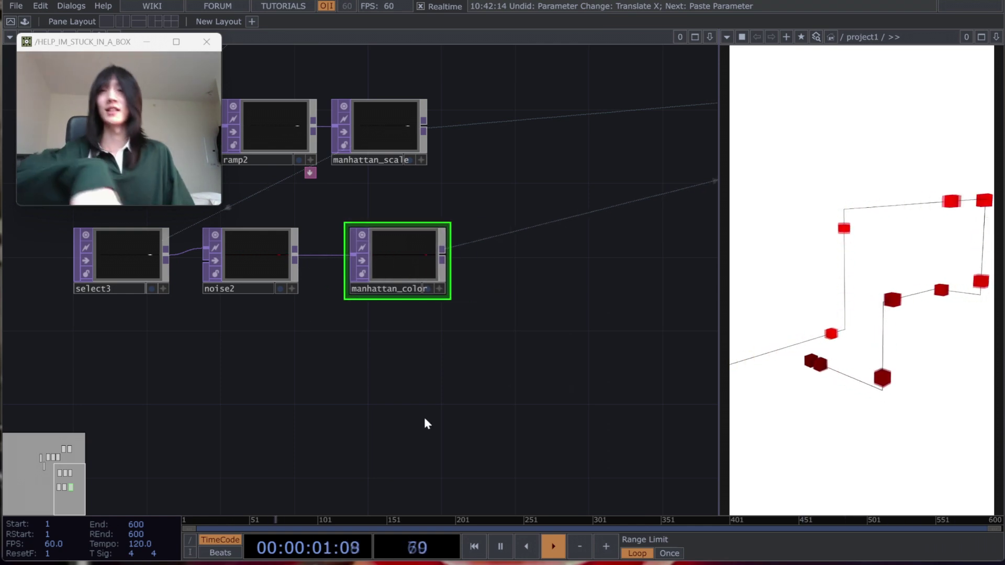
Move transform3 and bg together farther from ssao1 to make room in the output chain.
scroll(429, 413, down, 3)
drag(453, 404, 303, 425)
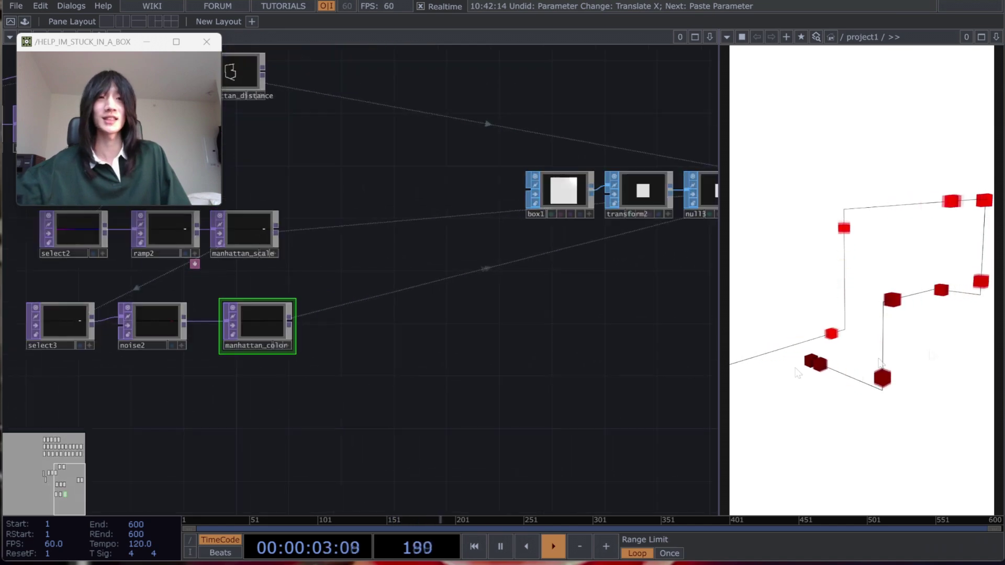
drag(655, 331, 327, 322)
scroll(307, 354, down, 3)
drag(628, 346, 305, 390)
scroll(417, 359, up, 3)
drag(418, 359, 461, 400)
right_drag(442, 218, 640, 321)
drag(450, 305, 476, 305)
Insert a Bloom TOP on the wire between ssao1 and transform3.
right_click(265, 277)
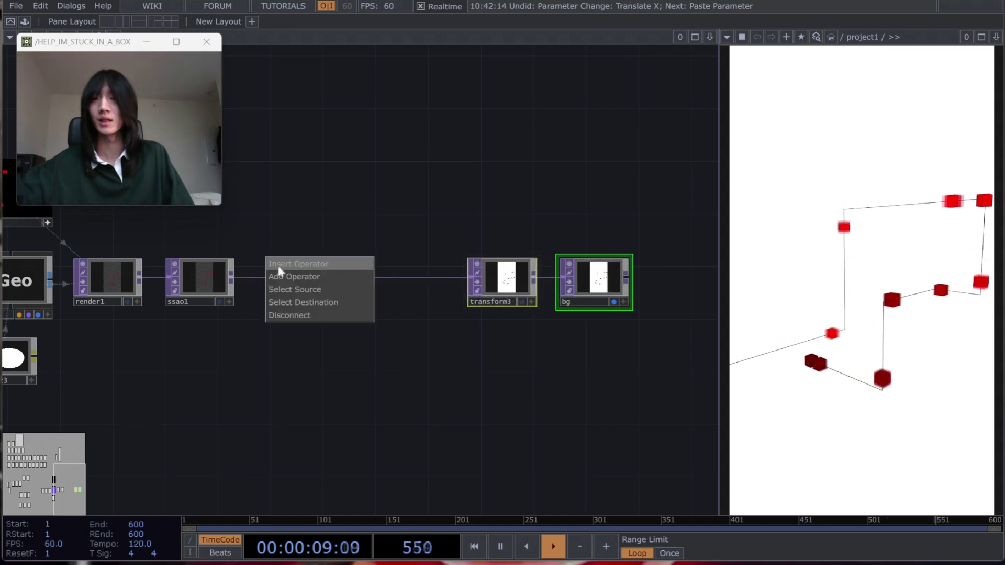
click(280, 272)
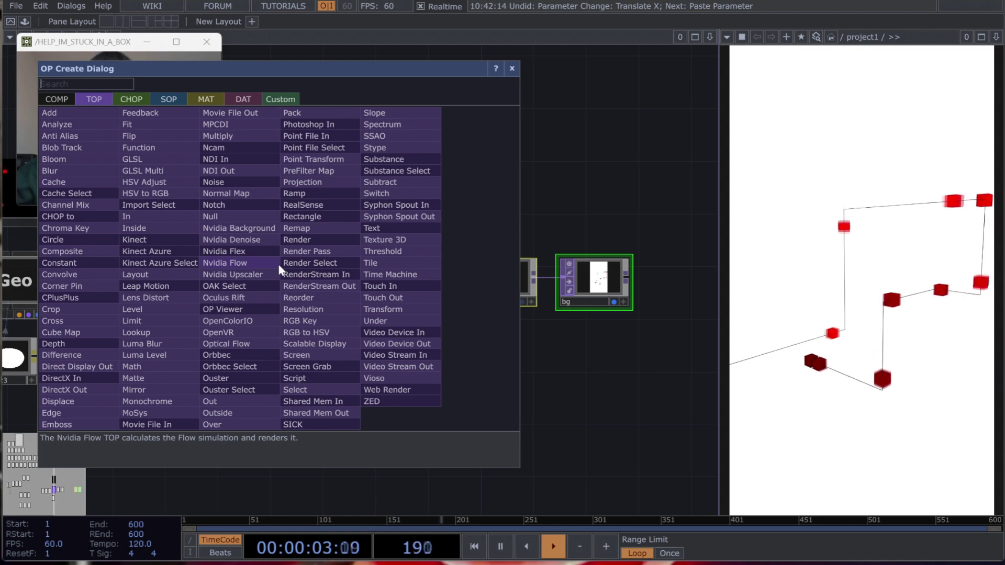
text(bloom)
key(Return)
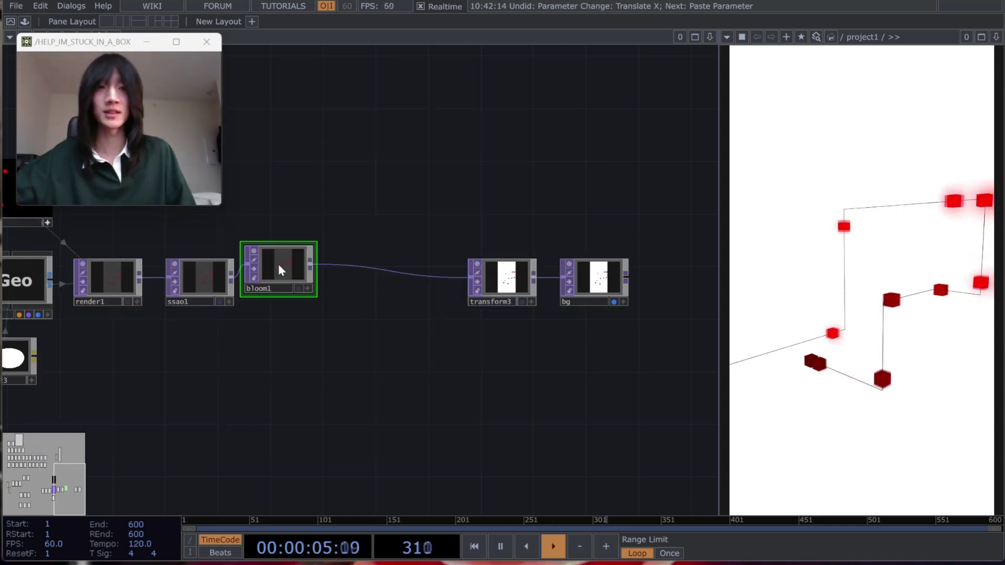
scroll(293, 285, up, 2)
Set bloom1's Pre-Black Level to 0.267 and its Min Bloom Radius to 0.012.
key(p)
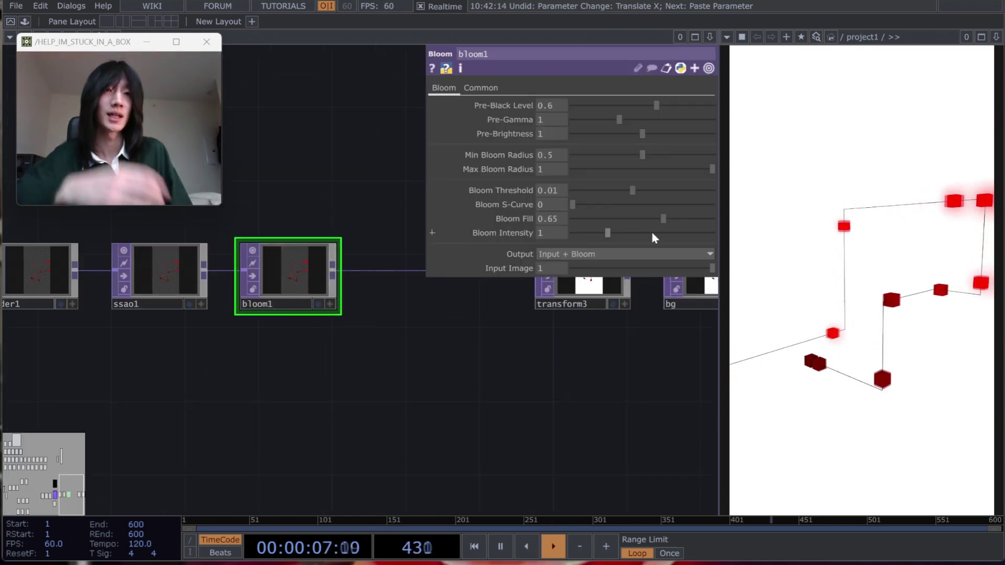
drag(654, 107, 620, 105)
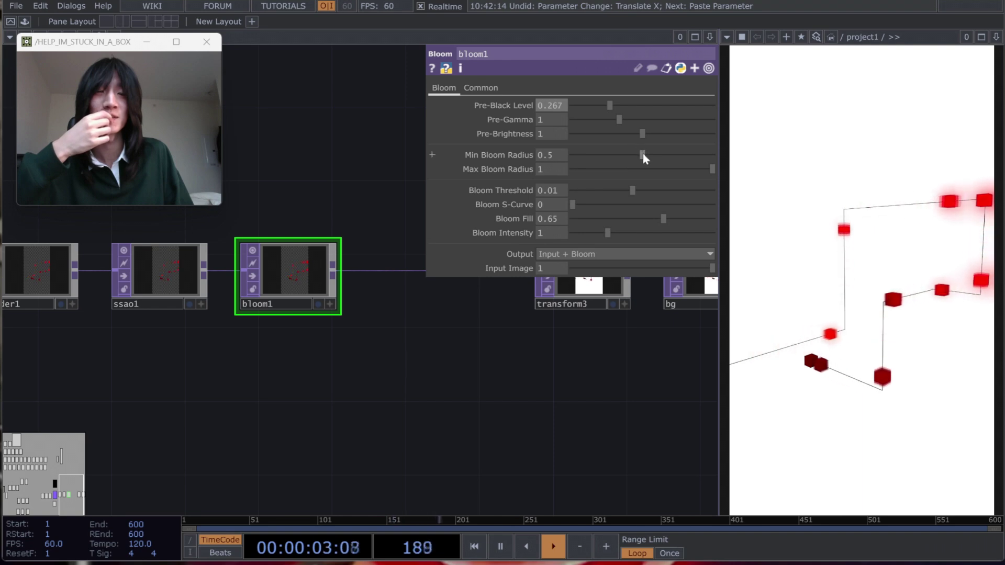
drag(581, 158, 573, 158)
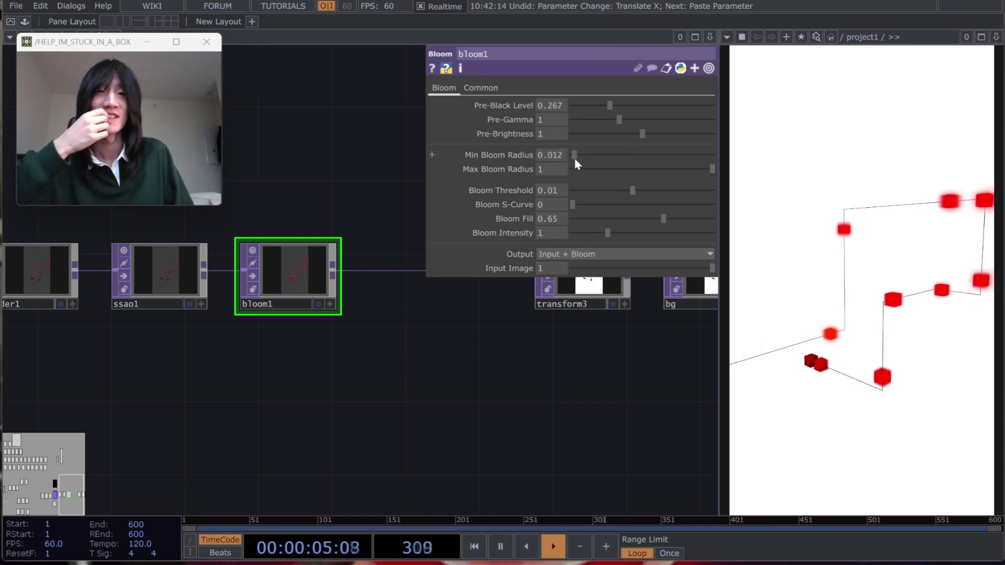
scroll(334, 382, up, 3)
scroll(288, 238, up, 2)
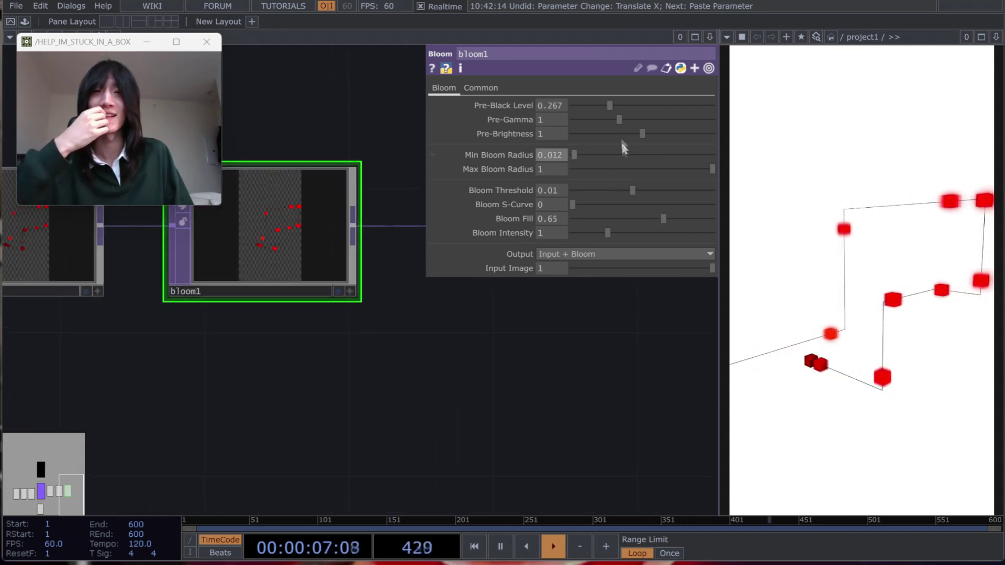
Set noise2's Seed to 2696 to recolor the box instances.
scroll(488, 388, down, 5)
drag(474, 400, 589, 354)
scroll(450, 411, down, 3)
drag(444, 413, 654, 348)
drag(335, 389, 374, 432)
scroll(362, 445, up, 2)
scroll(262, 380, up, 5)
drag(287, 279, 314, 385)
scroll(314, 384, down, 3)
drag(398, 425, 411, 425)
drag(307, 433, 320, 433)
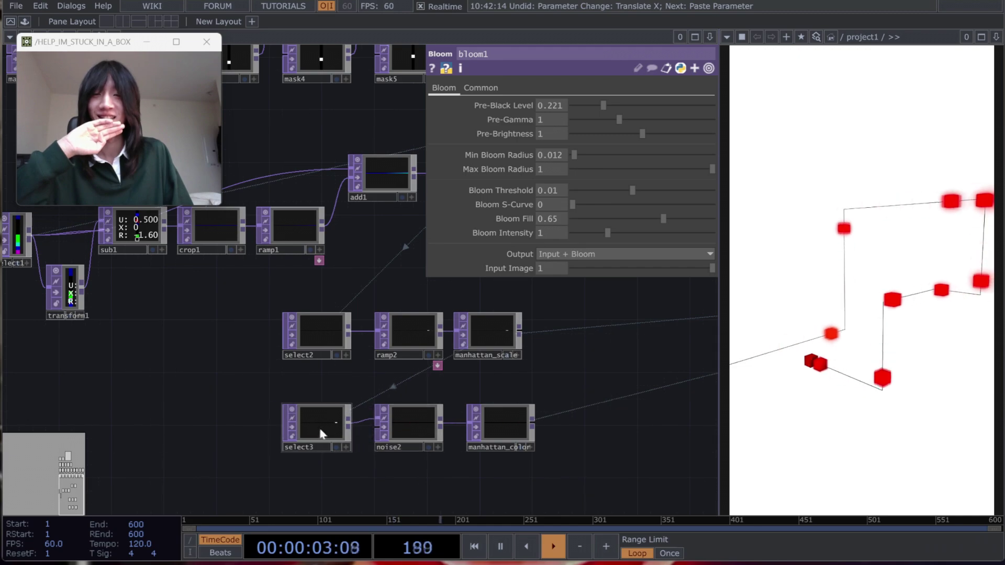
click(429, 445)
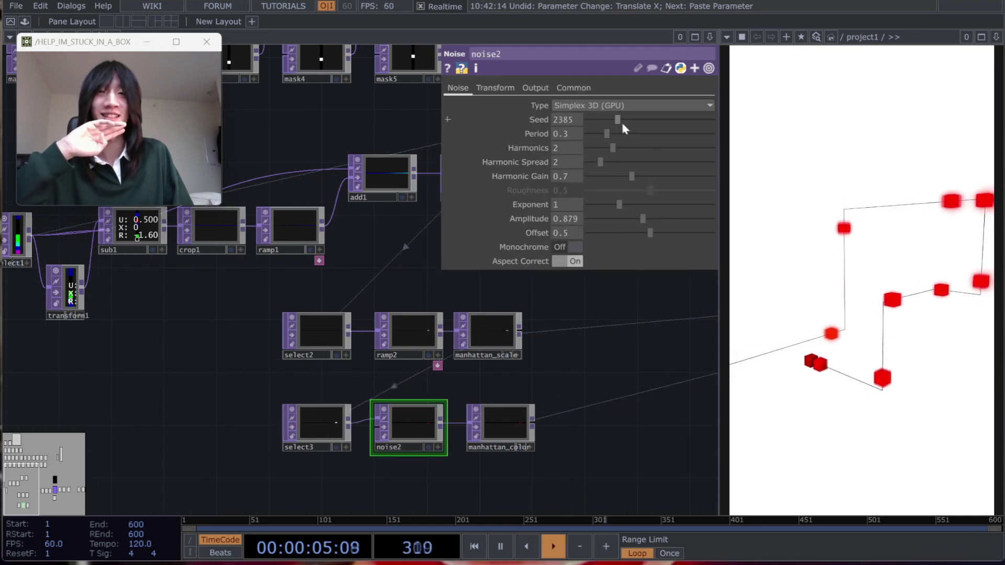
drag(622, 123, 625, 123)
Set bloom1's Pre-Black Level to 0.098, Min Bloom Radius to 0.244 and Max Bloom Radius to 0.87.
scroll(630, 439, down, 3)
drag(686, 447, 334, 451)
drag(697, 399, 466, 425)
scroll(467, 425, up, 3)
drag(542, 364, 429, 398)
click(413, 361)
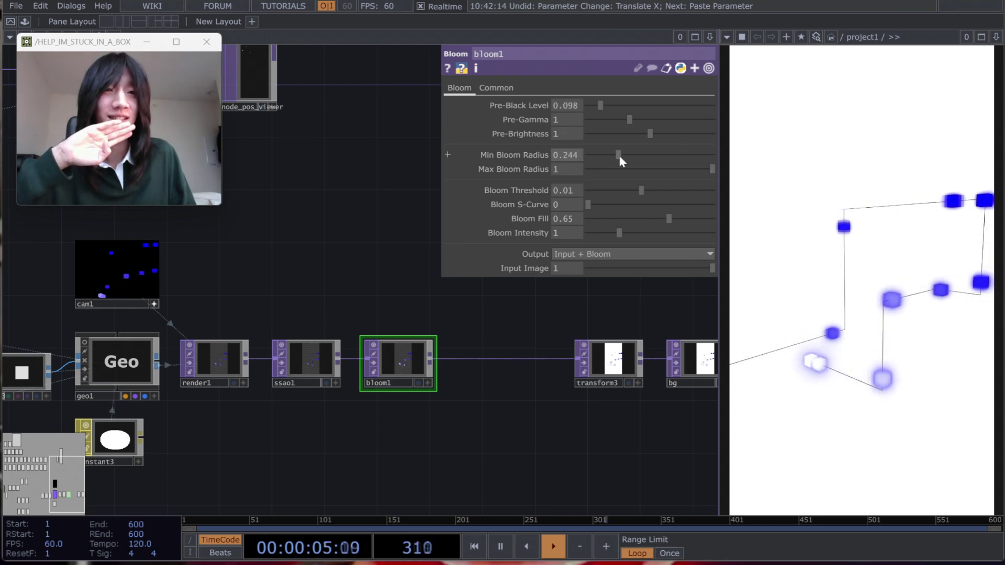
mouse_move(701, 172)
mouse_down()
mouse_move(684, 169)
mouse_move(695, 169)
mouse_up()
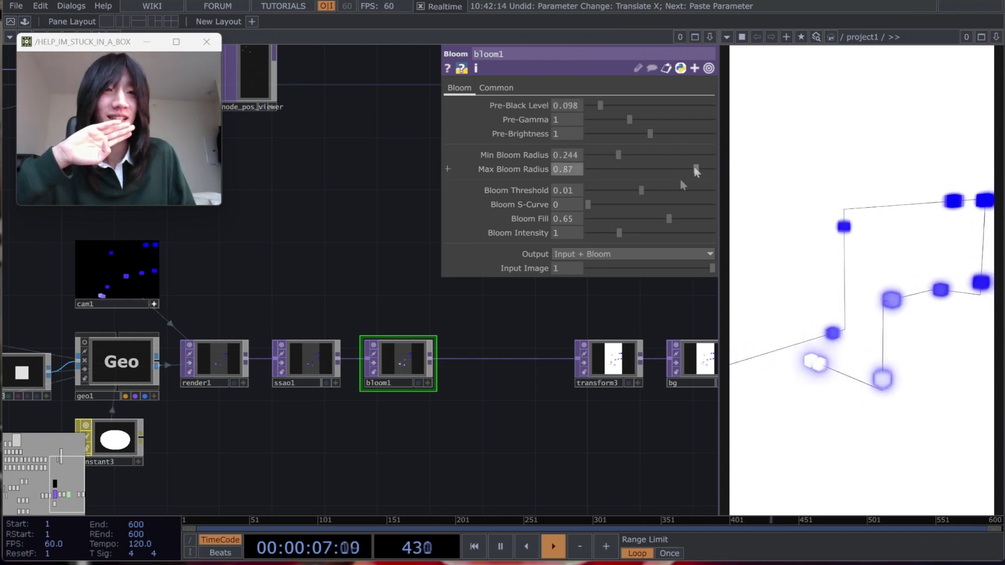
Set noise2's Amplitude to 0.63, and undo a trial Offset of 0.469.
scroll(352, 442, down, 3)
click(145, 376)
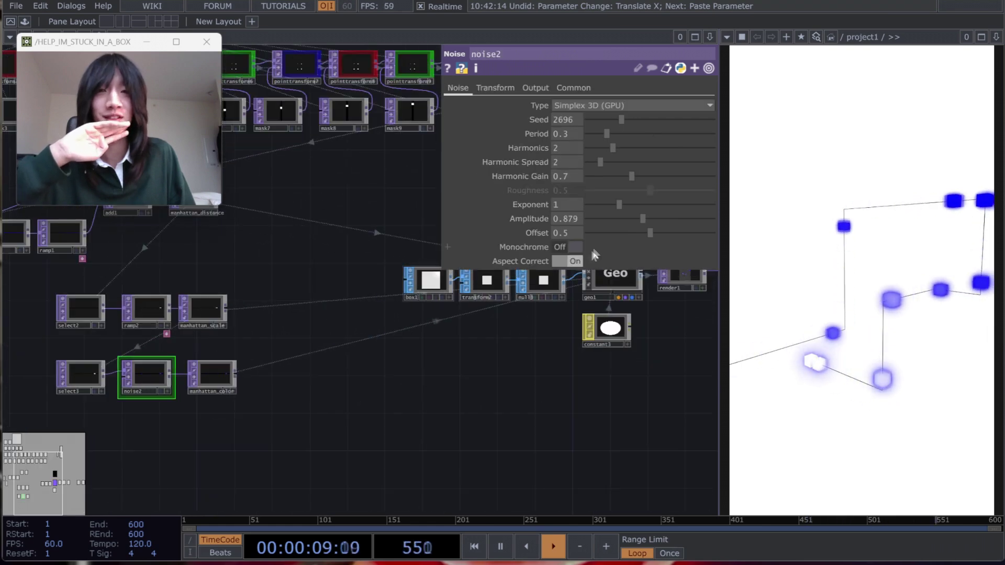
drag(627, 219, 628, 218)
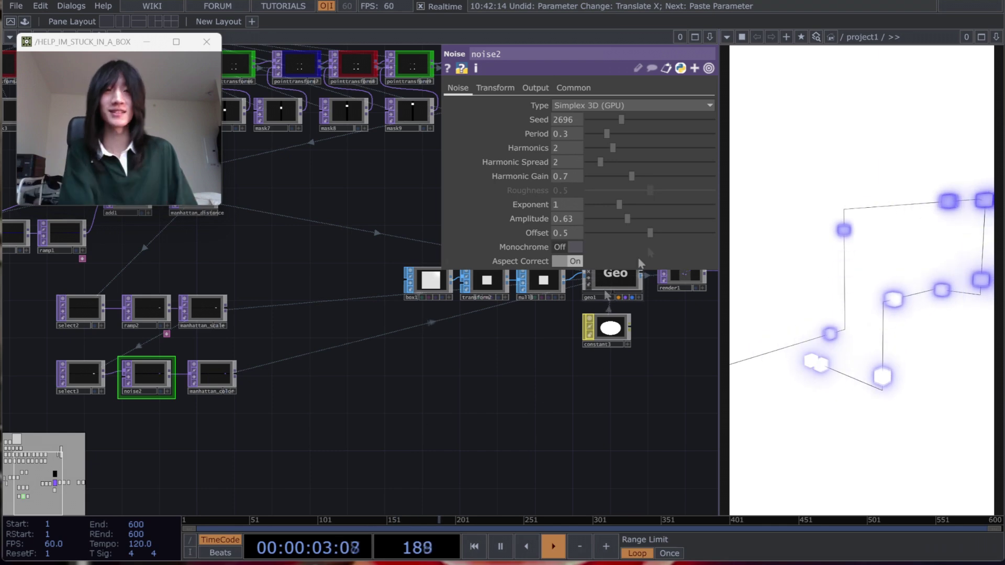
drag(631, 233, 646, 232)
drag(470, 436, 582, 418)
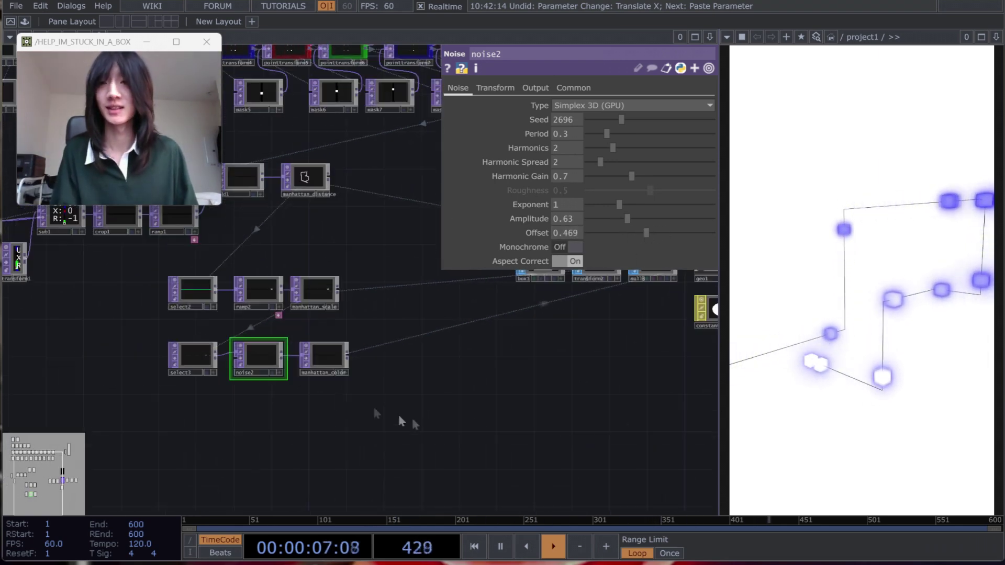
key(ctrl+z)
Mark the noise2 node with a purple node color.
drag(319, 409, 404, 415)
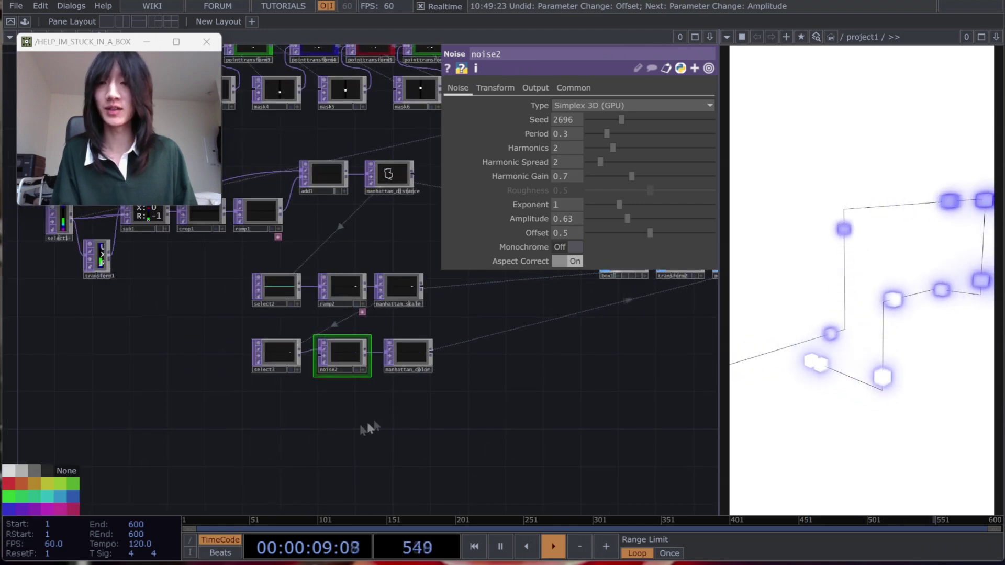
scroll(366, 422, up, 3)
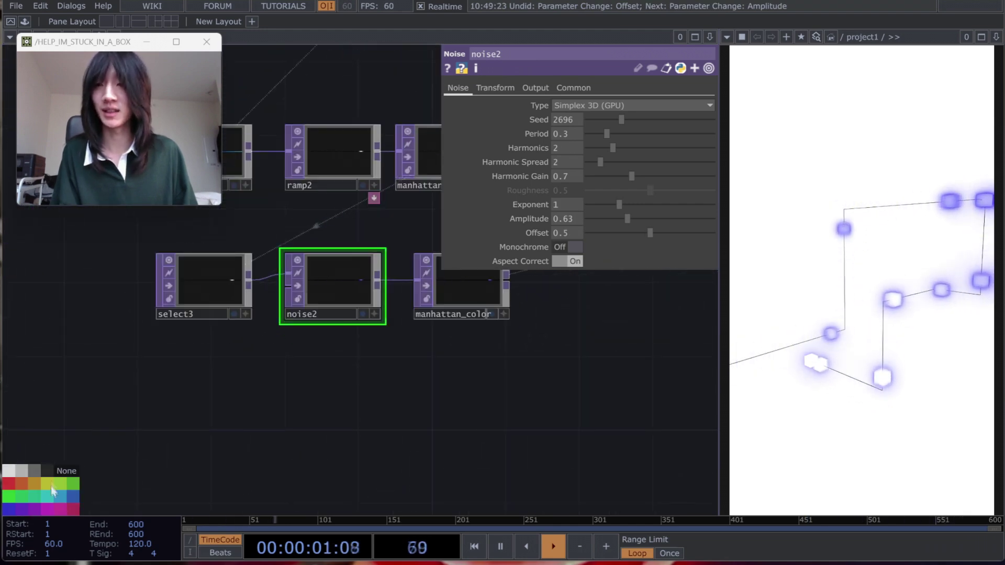
drag(414, 422, 382, 439)
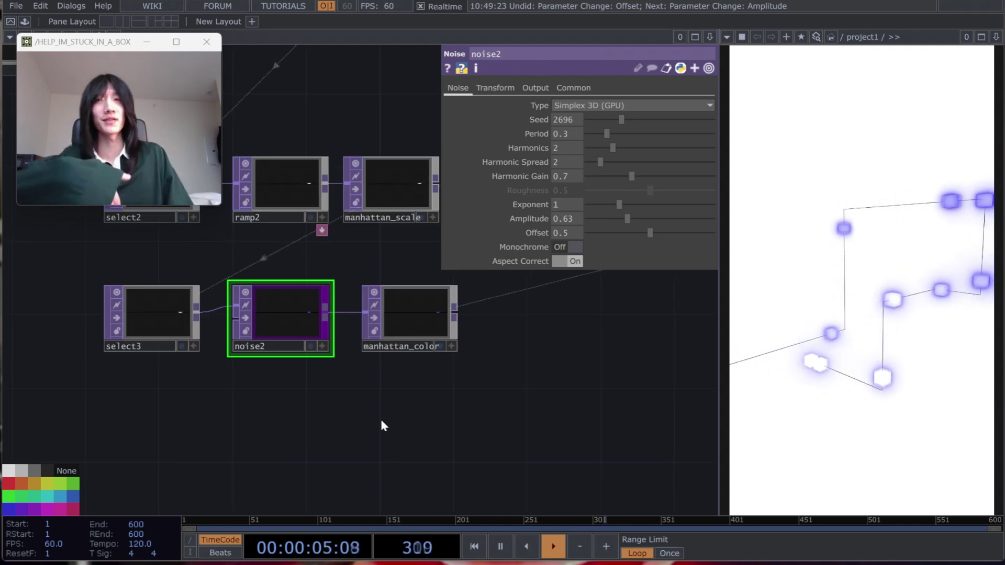
drag(506, 399, 437, 417)
Close noise2's parameters and adjust the camera view in the cam1 viewer so the whole path fits the frame.
scroll(457, 435, down, 3)
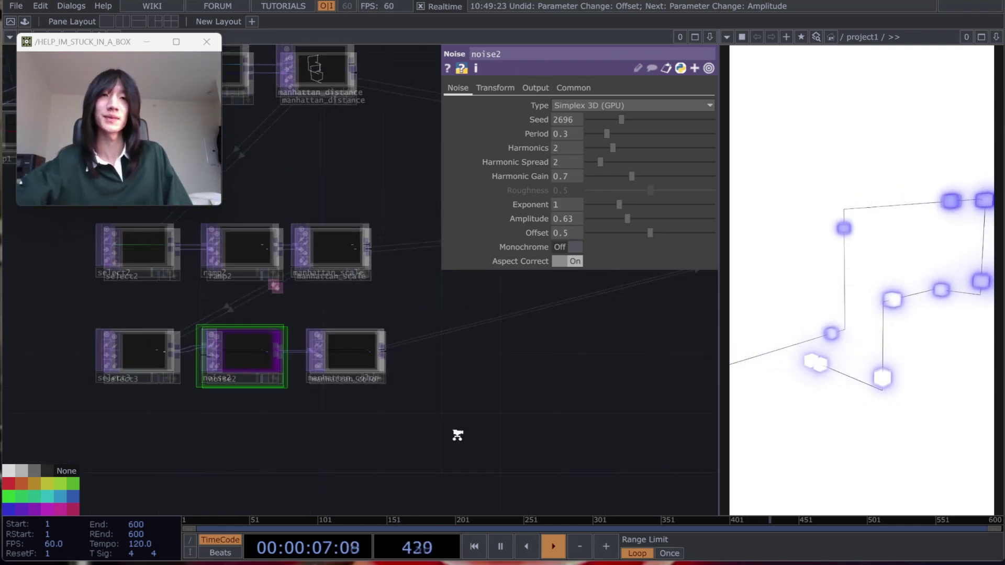
key(p)
drag(553, 408, 231, 401)
drag(435, 392, 183, 406)
drag(540, 361, 505, 413)
drag(359, 358, 373, 360)
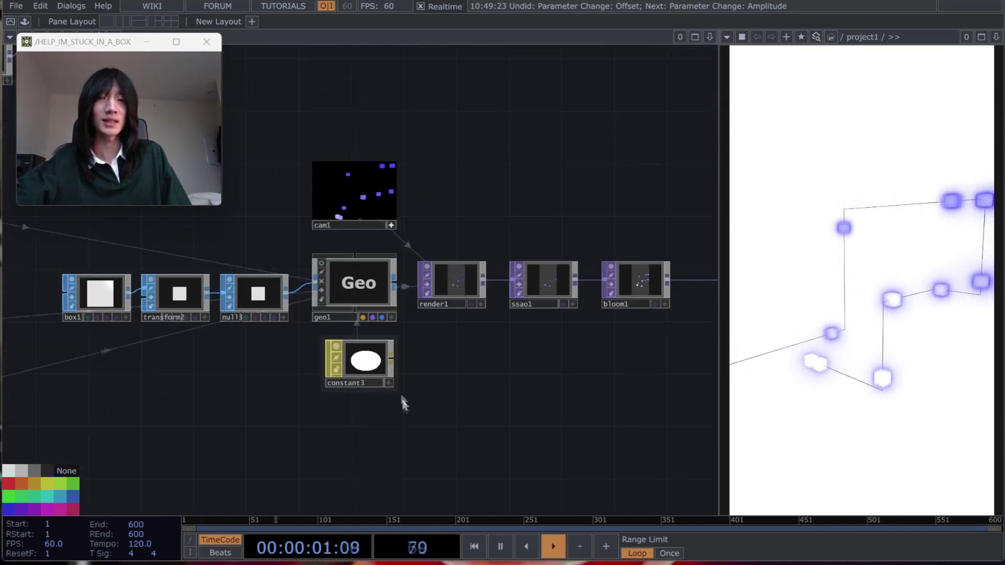
scroll(401, 412, down, 3)
scroll(403, 413, up, 6)
drag(490, 126, 520, 211)
drag(397, 202, 391, 202)
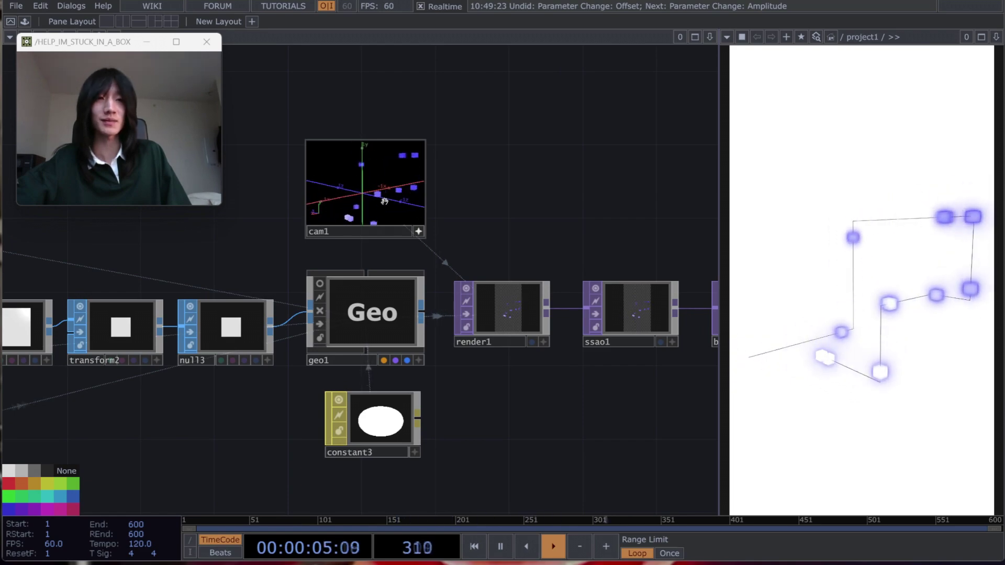
Undo the last node move and raise noise1's Seed to generate a different path layout.
scroll(497, 203, down, 6)
scroll(349, 406, down, 3)
scroll(244, 377, up, 5)
scroll(383, 347, up, 4)
key(ctrl+z)
key(p)
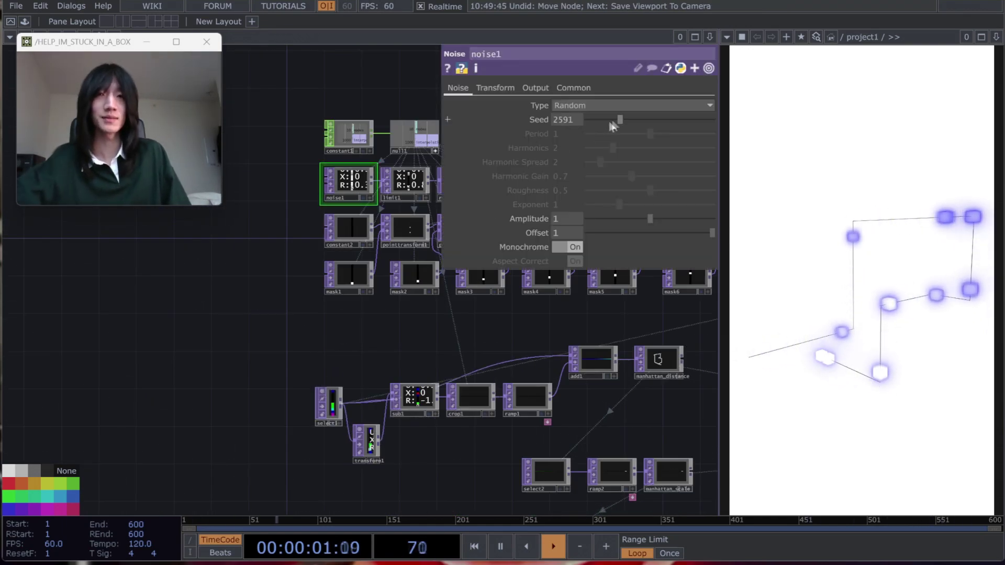
drag(619, 121, 633, 118)
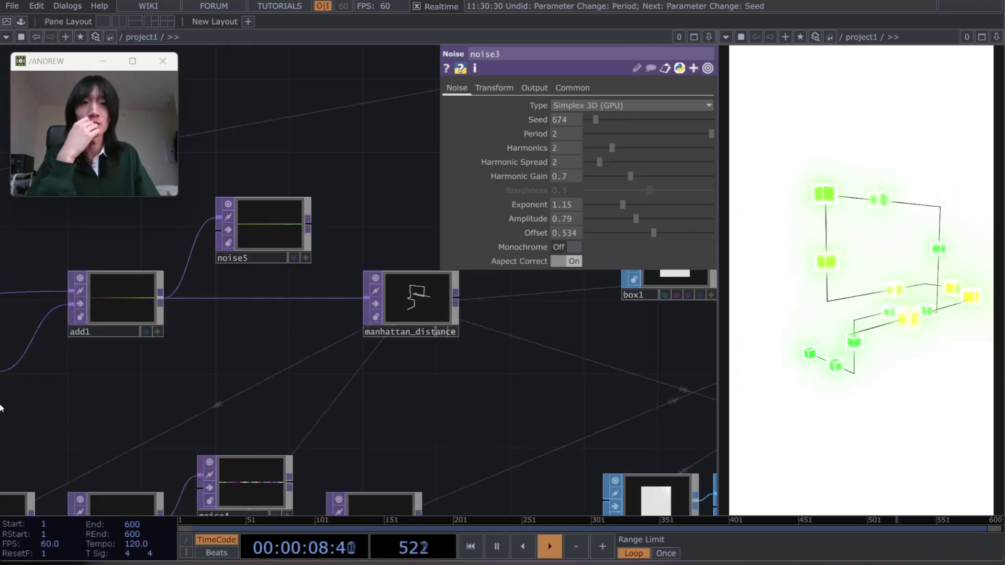
Examine the extended network, checking noise5 branching off add1 and noise4 branching off ramp2.
drag(267, 401, 195, 403)
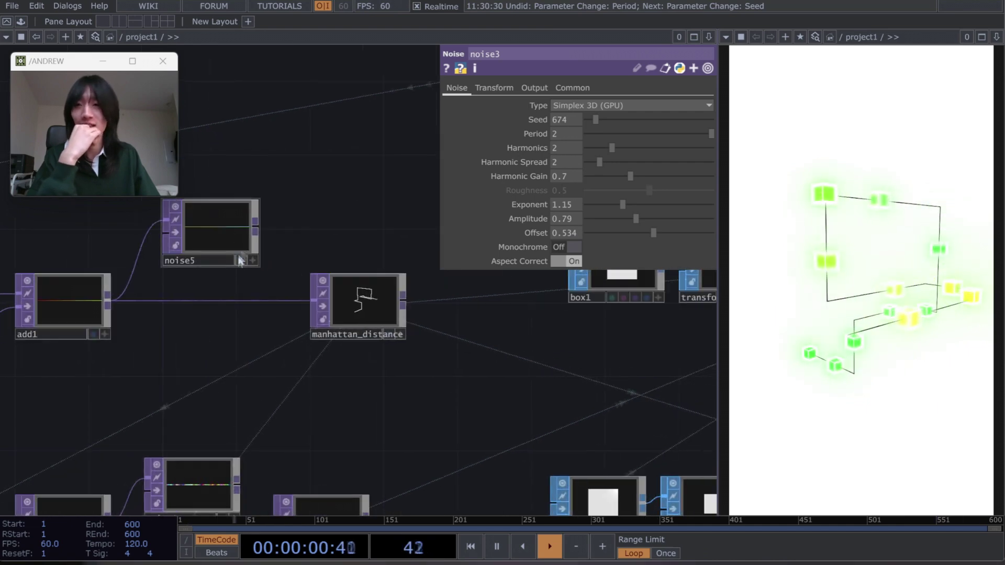
scroll(259, 362, down, 3)
scroll(259, 361, left, 3)
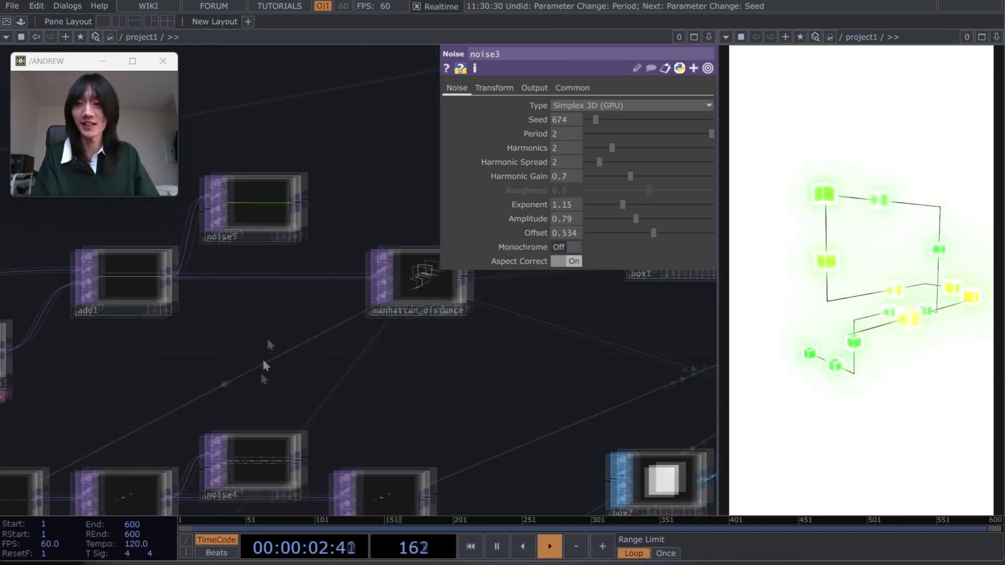
scroll(269, 339, down, 2)
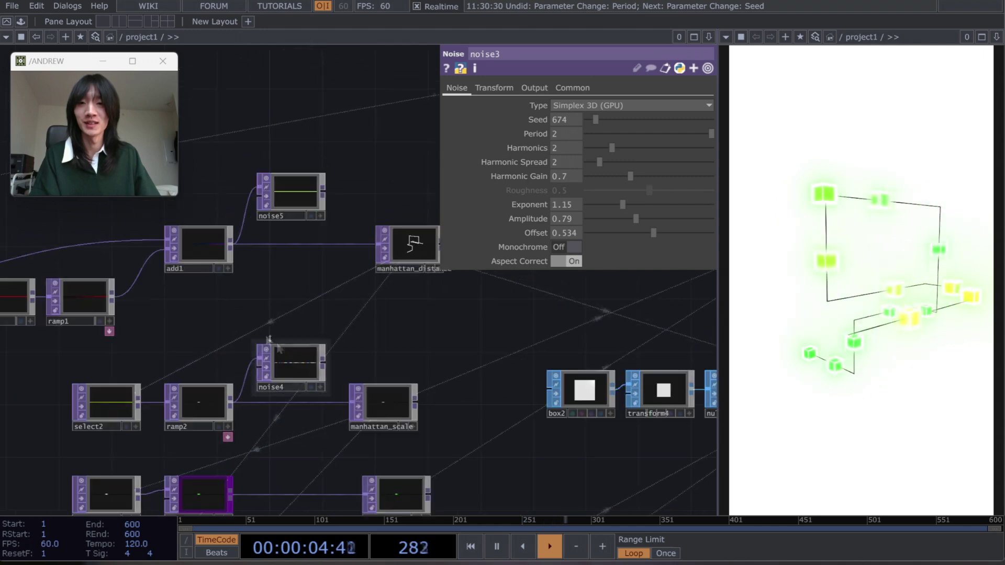
scroll(327, 319, down, 5)
scroll(328, 319, left, 2)
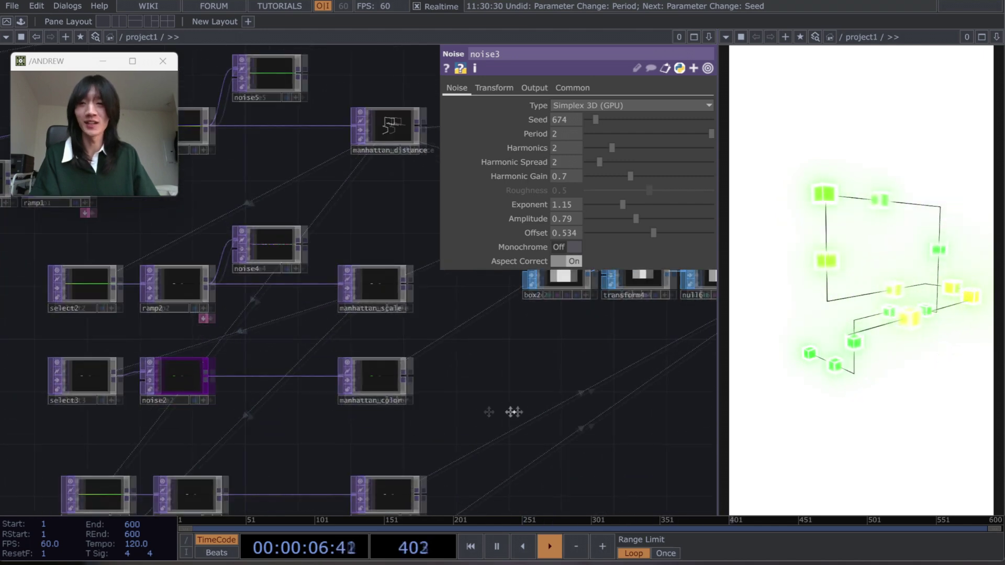
scroll(349, 375, up, 5)
scroll(349, 374, right, 2)
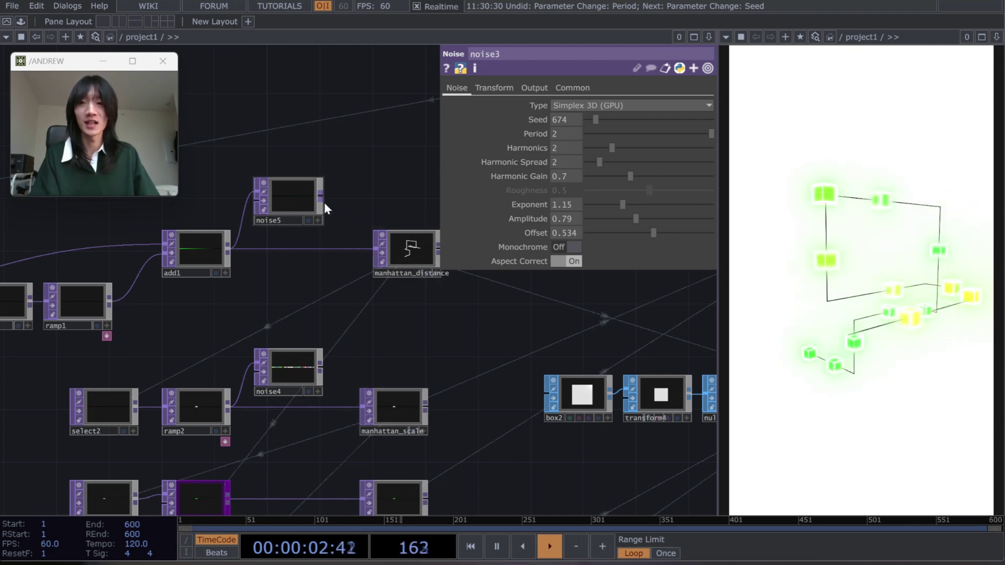
Insert noise4 into the wire between ramp2 and manhattan_scale, and set noise2's Period to 0.23.
drag(330, 414, 304, 420)
drag(352, 314, 354, 274)
click(215, 360)
click(231, 445)
drag(606, 134, 601, 135)
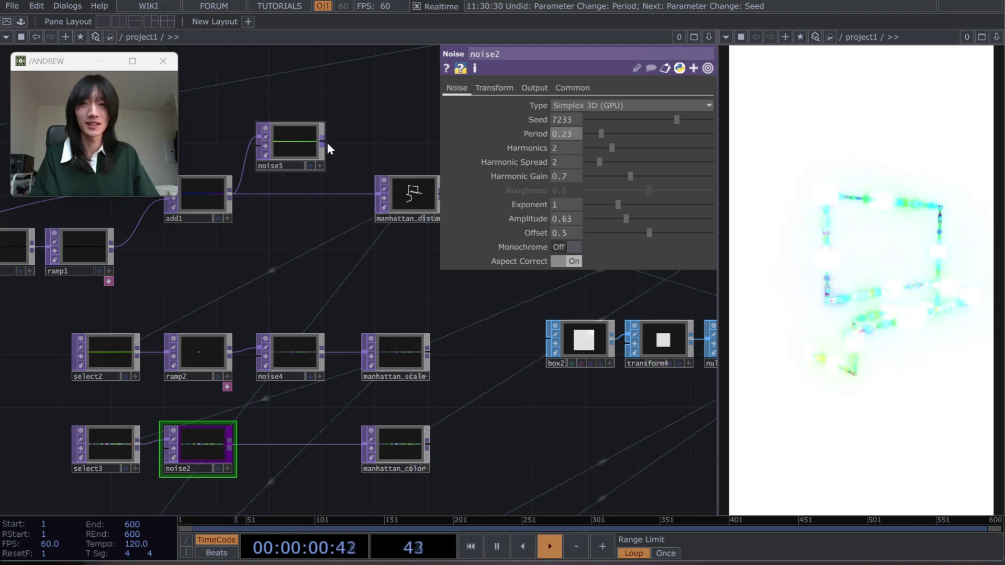
Insert noise5 into the wire between add1 and manhattan_distance to scatter the instance positions.
drag(351, 211, 320, 178)
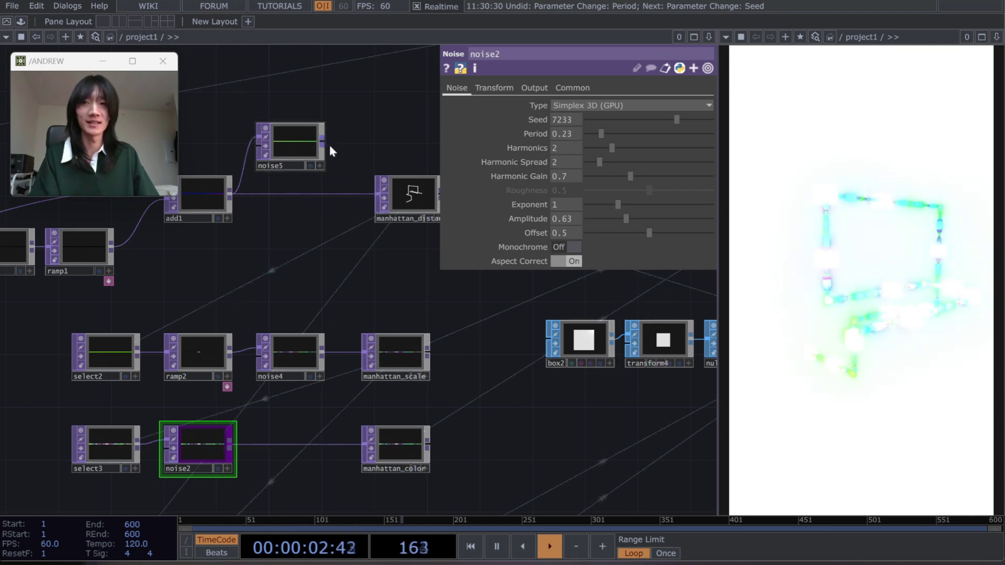
drag(296, 140, 297, 178)
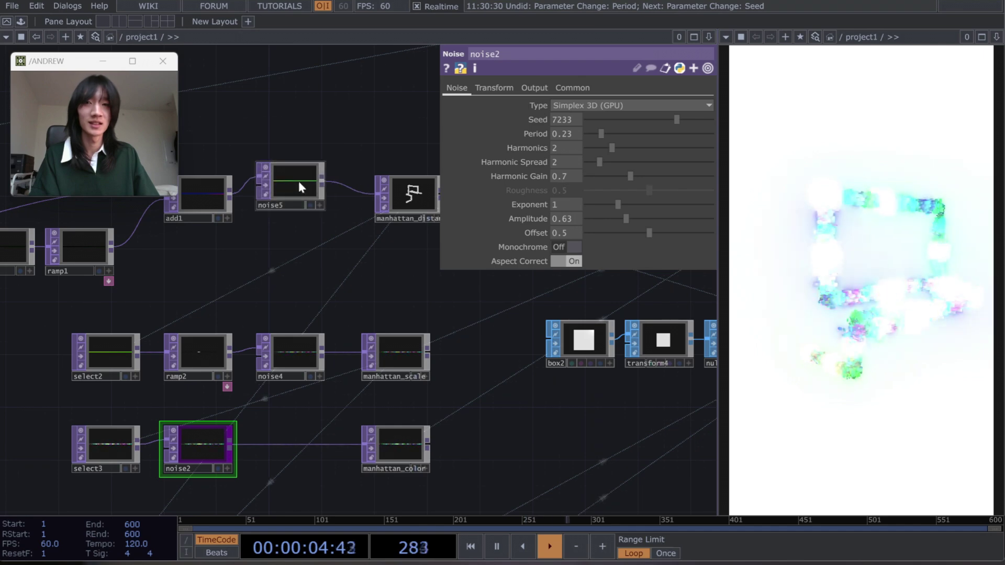
drag(592, 219, 595, 220)
click(301, 368)
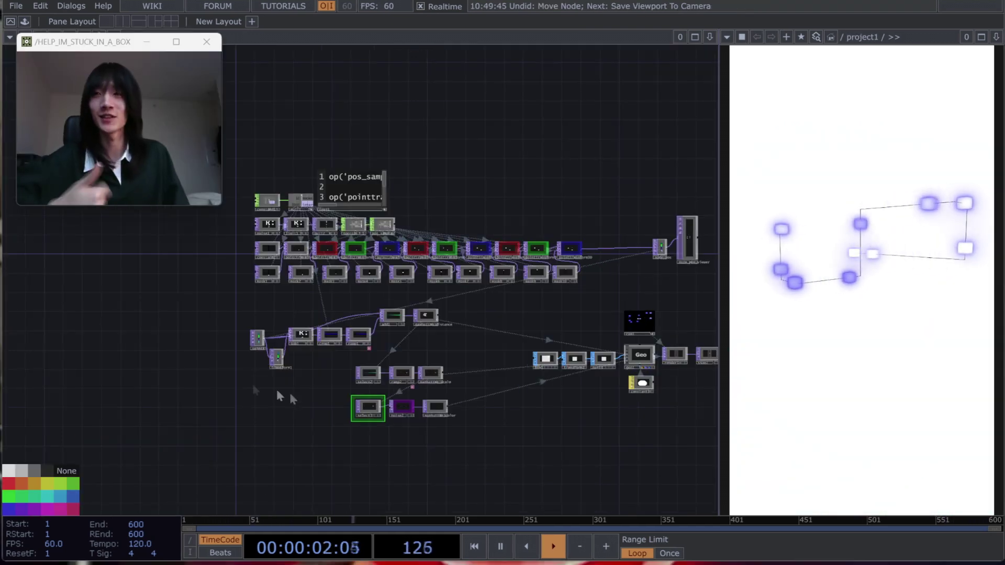
Add a Keyboard In CHOP in the empty area near the start of the node network.
drag(222, 371, 198, 376)
scroll(194, 377, up, 3)
drag(191, 323, 188, 266)
right_drag(179, 248, 562, 439)
drag(440, 245, 441, 319)
drag(480, 262, 534, 291)
drag(362, 307, 544, 382)
scroll(387, 230, up, 2)
drag(399, 235, 393, 275)
key(Tab)
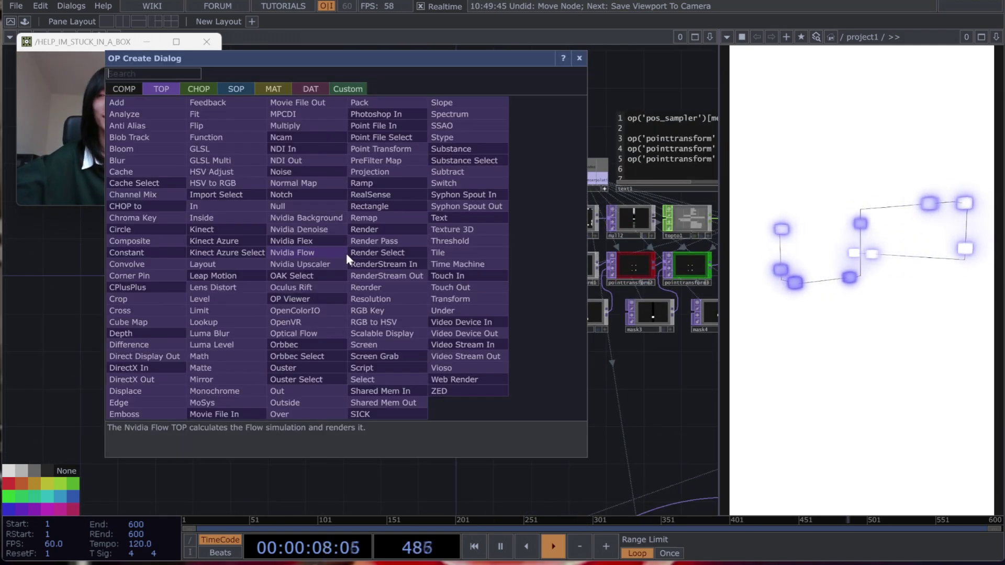
key(Tab)
text(KEY)
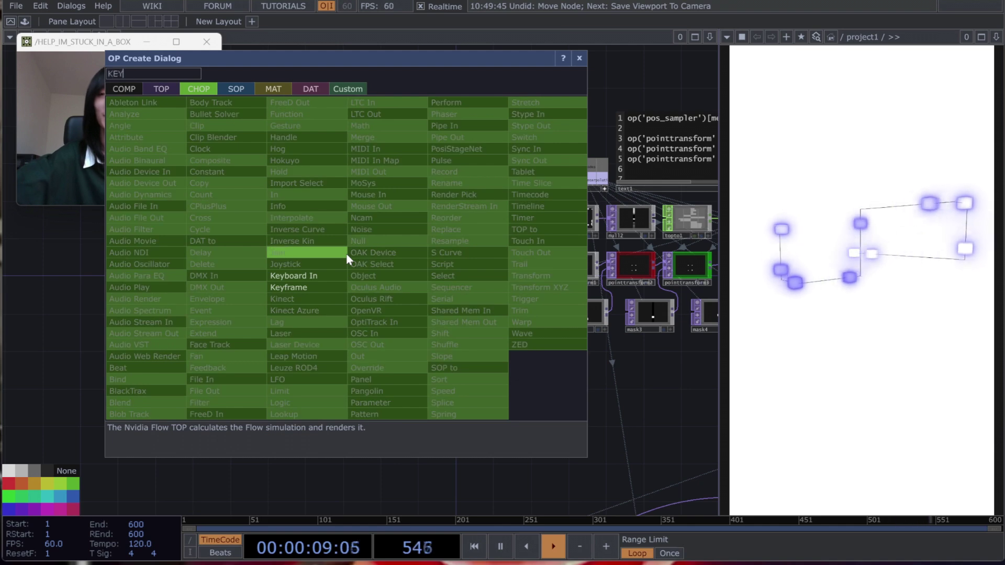
click(325, 280)
click(321, 271)
Append a Count CHOP after keyboardin1.
scroll(278, 215, up, 2)
key(Tab)
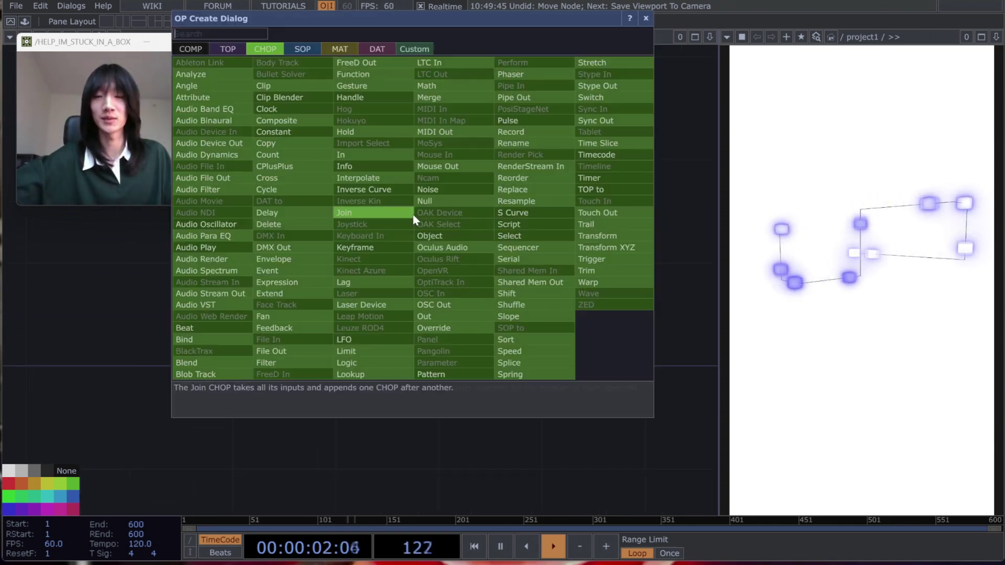
text(cou)
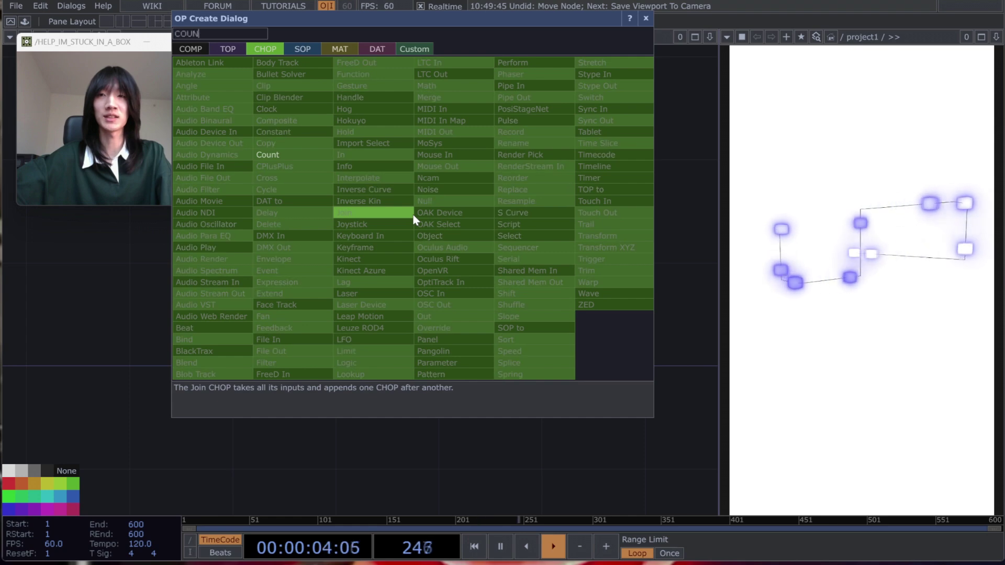
key(Return)
click(501, 220)
Append a Null CHOP after count1.
scroll(501, 220, down, 2)
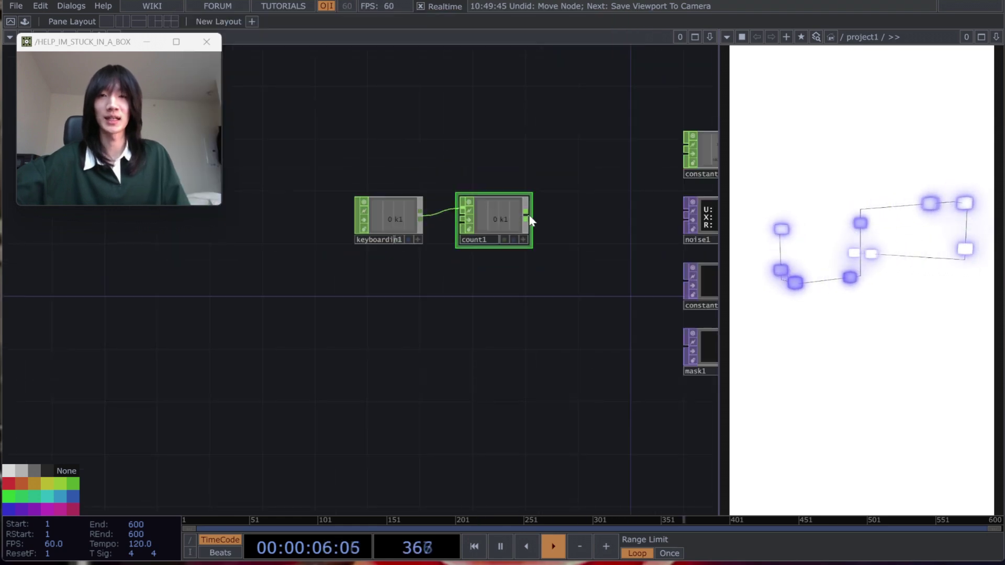
key(Tab)
text(NU)
key(Return)
click(572, 220)
Drive noise1's Seed with a CHOP reference to the k1 channel of null4.
drag(704, 238, 503, 286)
click(535, 265)
key(p)
scroll(398, 306, up, 3)
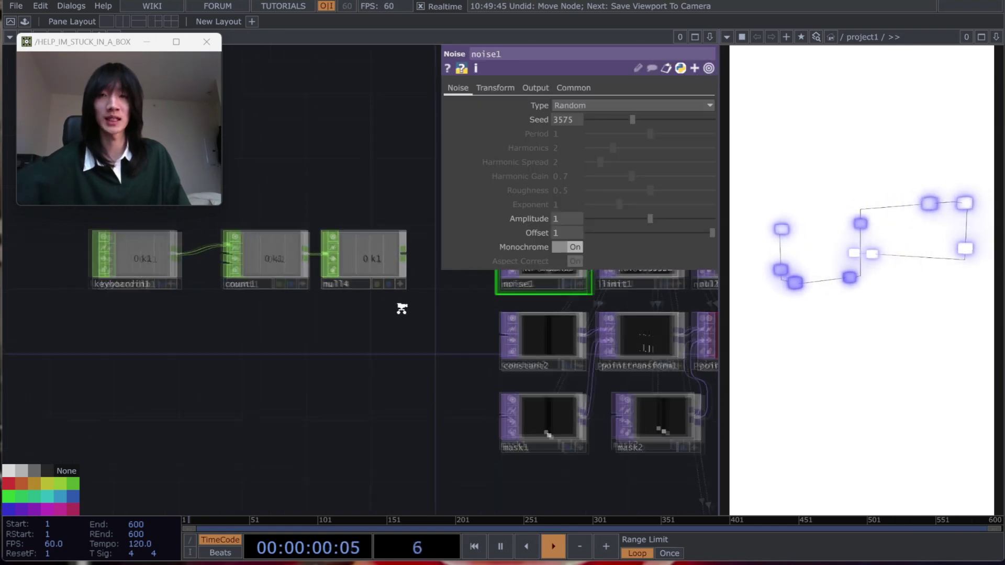
drag(369, 242, 575, 120)
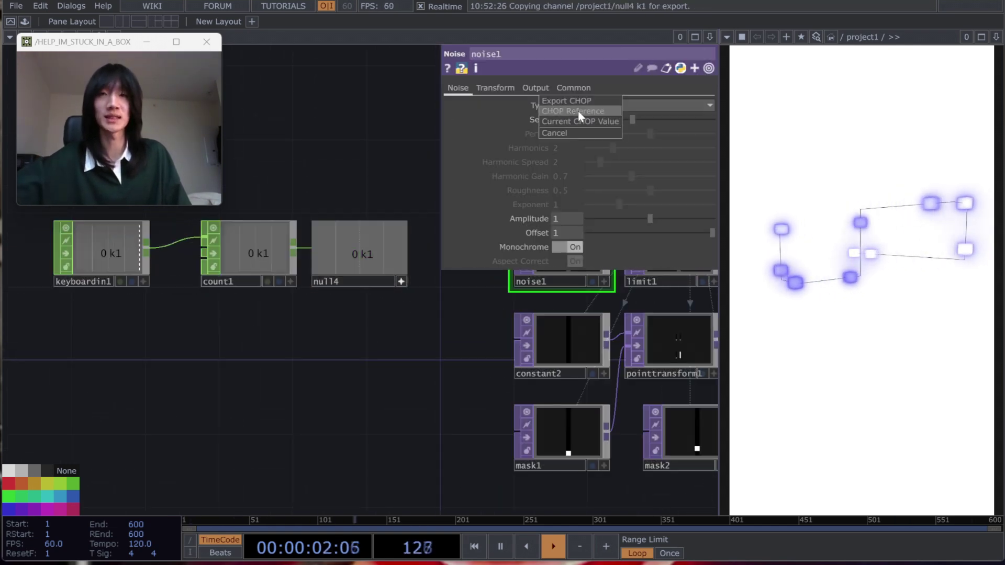
click(580, 111)
Move keyboardin1 closer to count1 and trigger its 1 key repeatedly to test the layout variation.
drag(130, 253, 162, 254)
key(1)
key(1)
key(1)
key(1)
key(1)
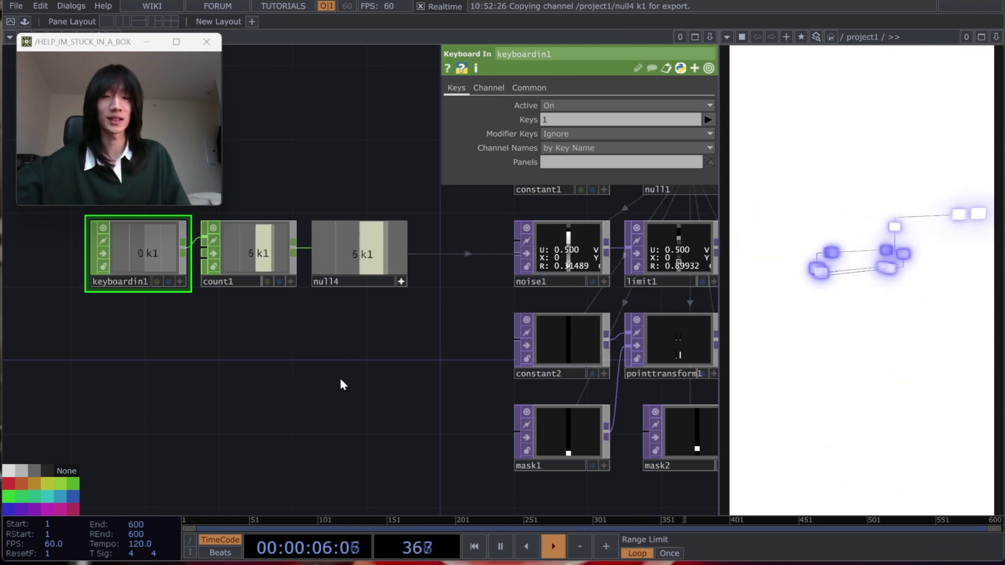
key(1)
key(1)
key(p)
key(1)
key(1)
key(1)
scroll(340, 379, down, 4)
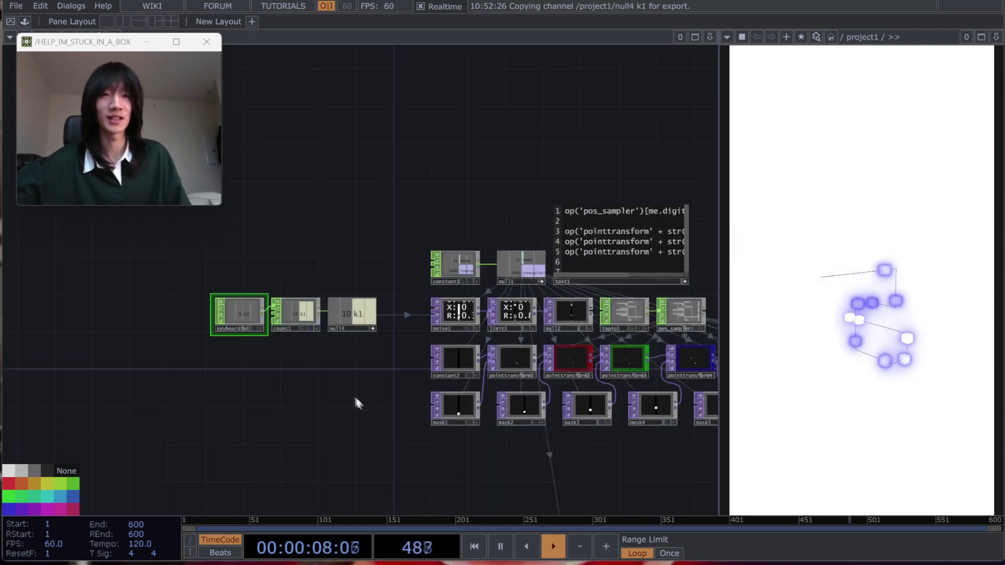
key(1)
key(1)
Add a TOP to CHOP fed by select1 and place it above that node.
drag(400, 483, 392, 364)
drag(356, 407, 375, 175)
scroll(330, 281, up, 3)
drag(452, 342, 295, 328)
scroll(413, 291, down, 3)
drag(602, 217, 293, 257)
drag(618, 244, 371, 274)
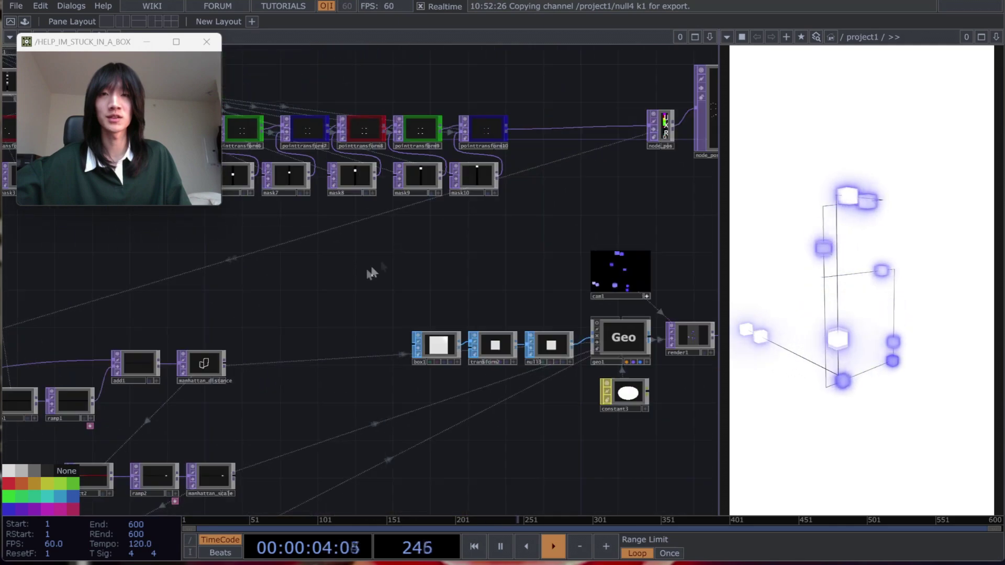
drag(451, 239, 719, 171)
drag(272, 265, 545, 167)
scroll(266, 276, up, 3)
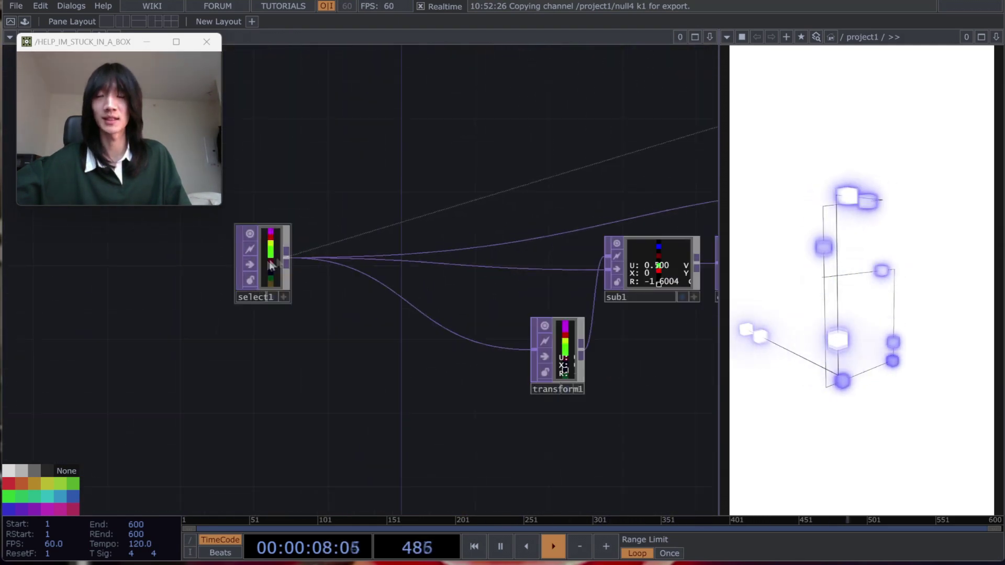
scroll(272, 265, down, 2)
click(319, 201)
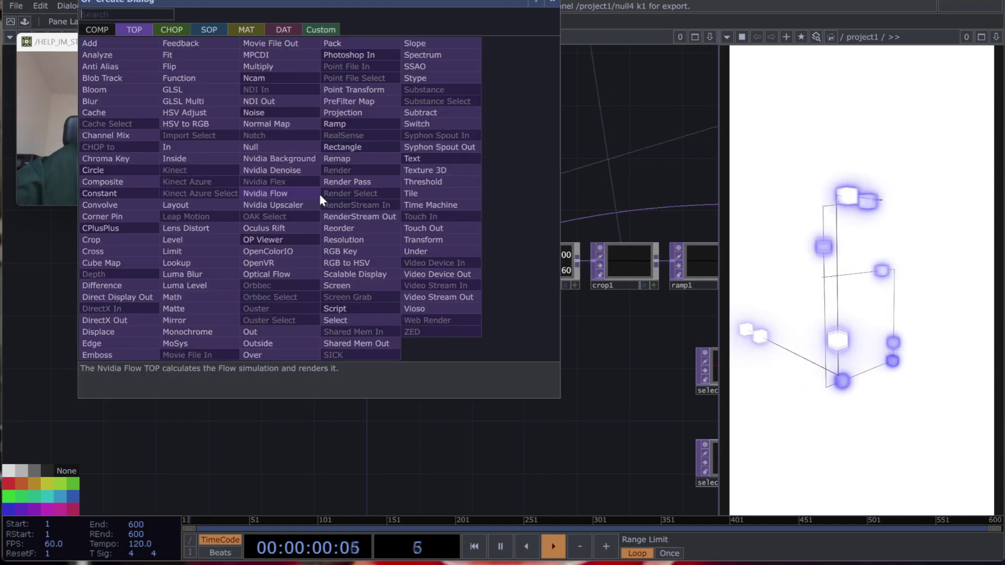
key(Tab)
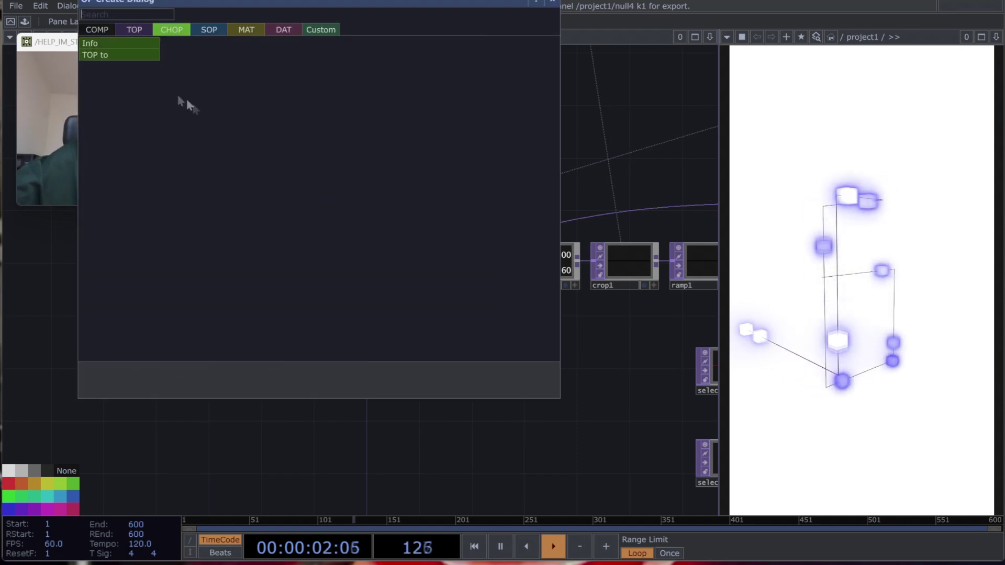
click(131, 55)
click(335, 181)
Turn on Output as Single Channel Set for topto2 and set its Crop to Full Image.
scroll(341, 179, up, 1)
drag(375, 228, 412, 259)
drag(288, 330, 234, 330)
drag(373, 218, 337, 218)
key(p)
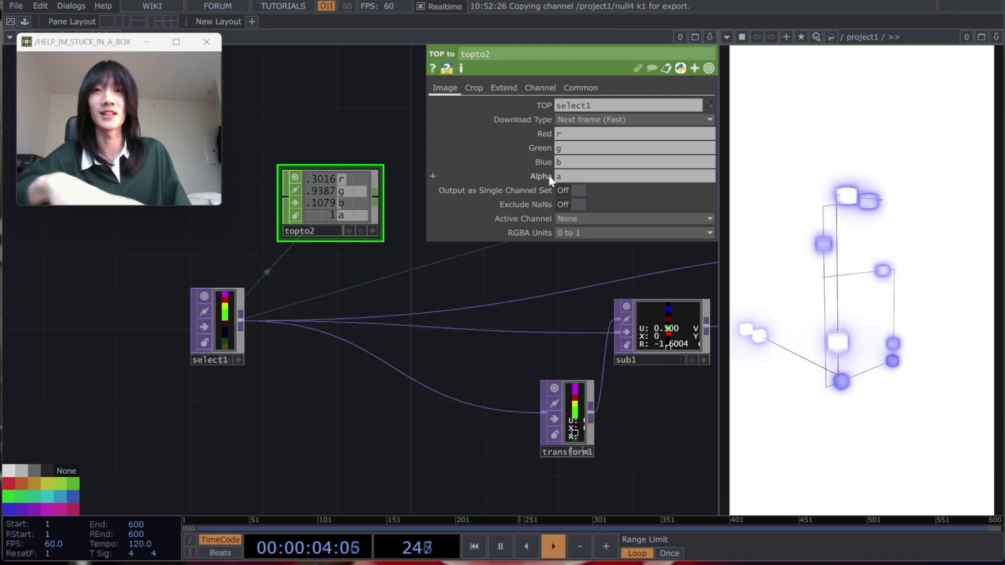
scroll(298, 314, up, 3)
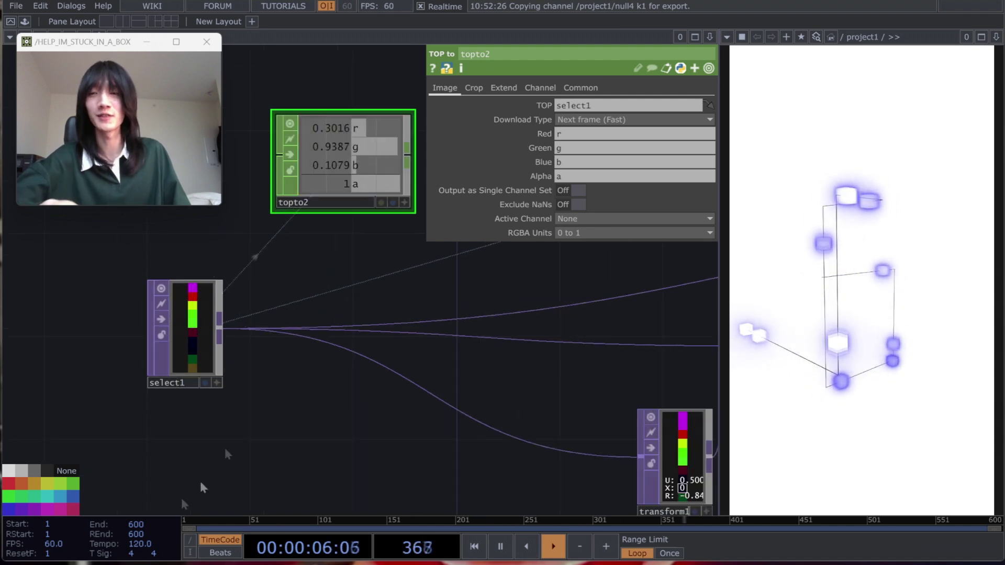
drag(336, 333, 308, 384)
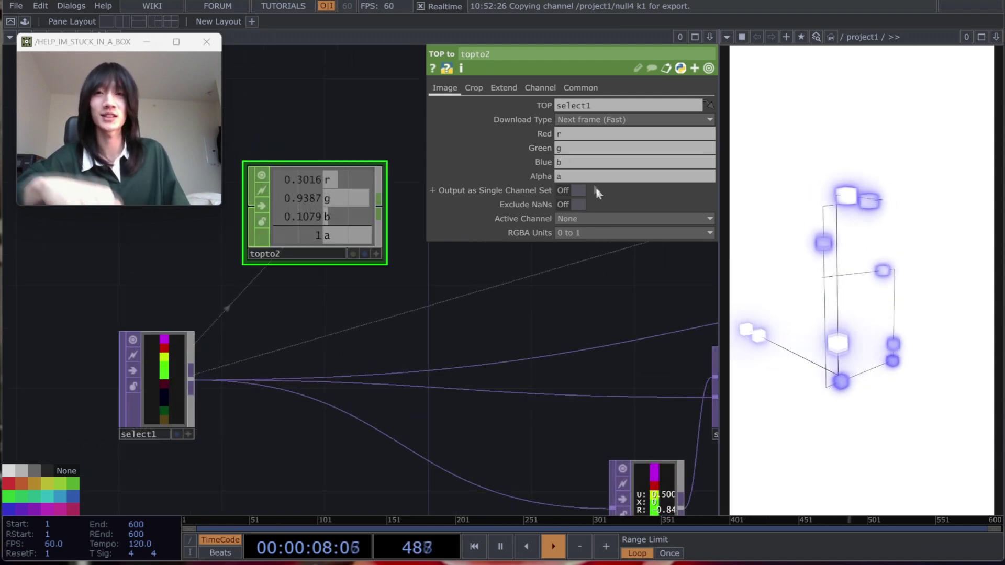
drag(424, 297, 429, 347)
drag(343, 294, 343, 267)
drag(401, 317, 379, 356)
scroll(340, 256, down, 2)
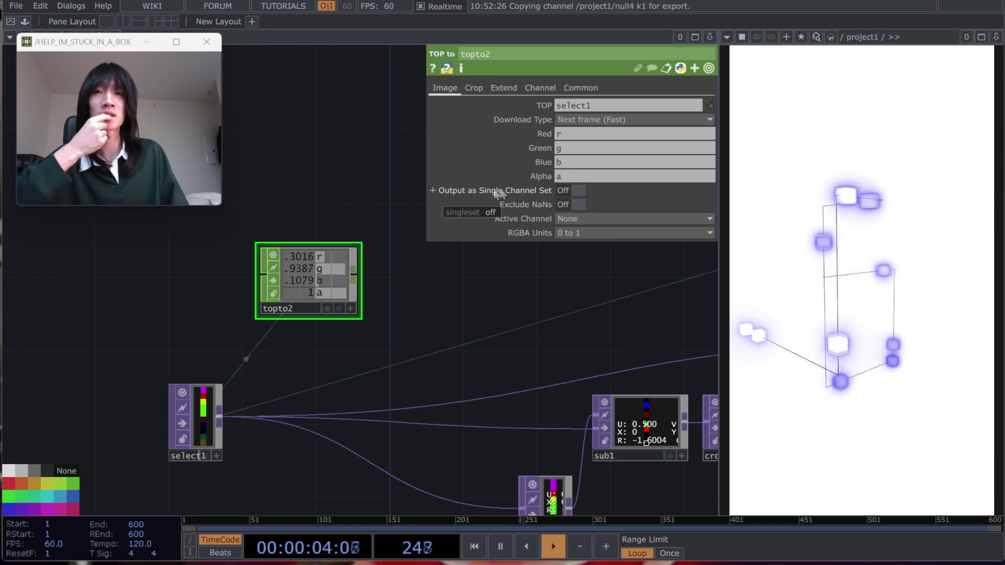
click(564, 191)
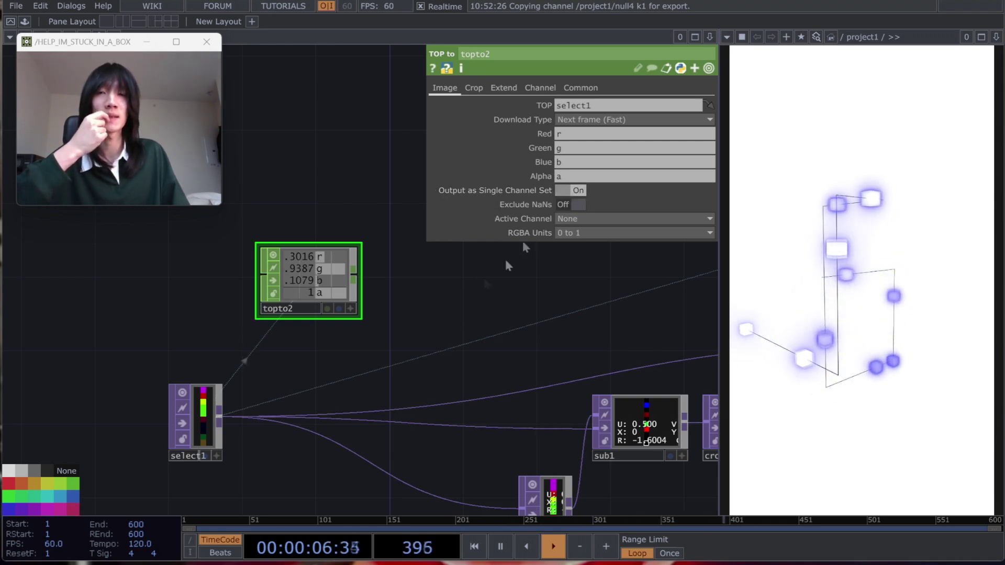
click(480, 87)
click(581, 105)
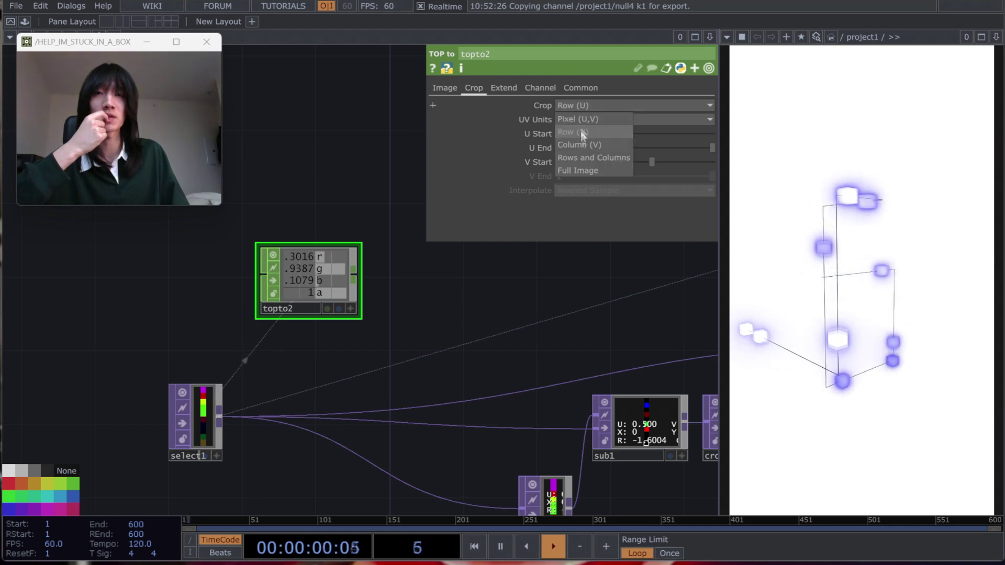
click(577, 170)
Append a Lag CHOP after topto2.
scroll(409, 303, up, 2)
drag(369, 334, 386, 360)
drag(221, 267, 220, 292)
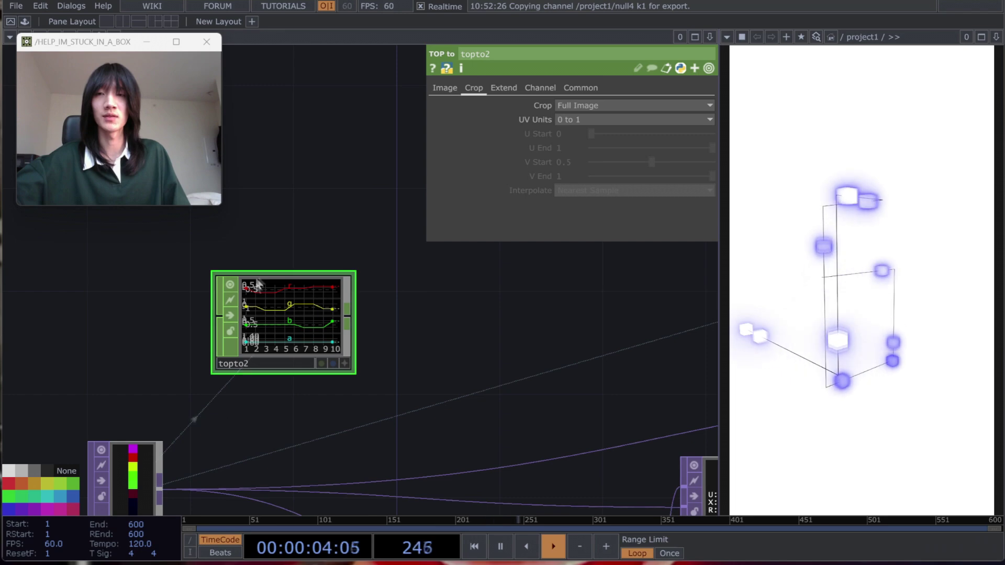
scroll(407, 417, down, 3)
scroll(315, 387, up, 2)
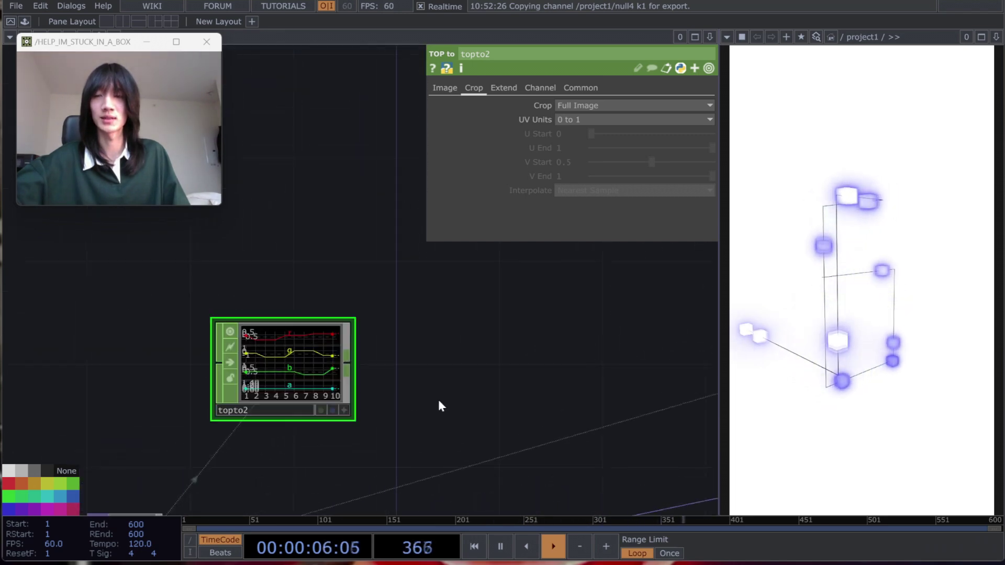
click(359, 371)
click(414, 369)
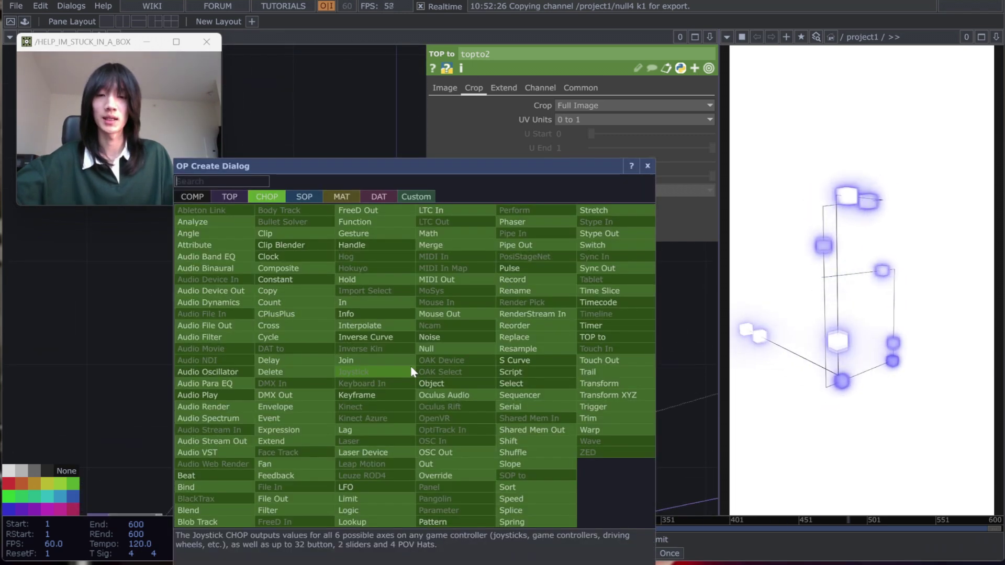
text(lag)
key(Return)
click(411, 367)
drag(412, 368, 456, 365)
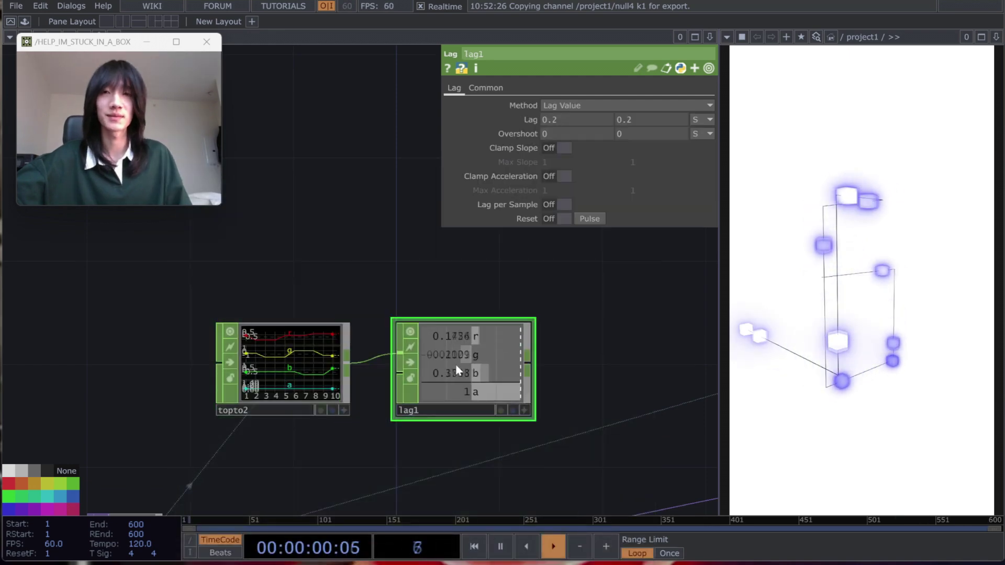
Turn on Lag per Sample for lag1 and set both of its Overshoot values to 0.2.
click(553, 206)
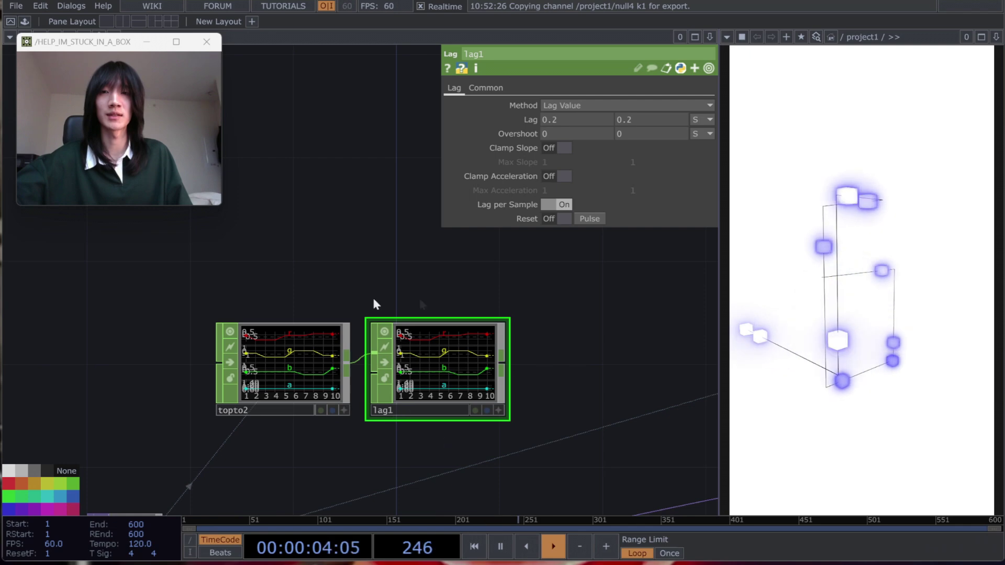
drag(436, 422, 359, 348)
drag(489, 365, 446, 417)
right_drag(348, 427, 131, 306)
drag(309, 343, 283, 291)
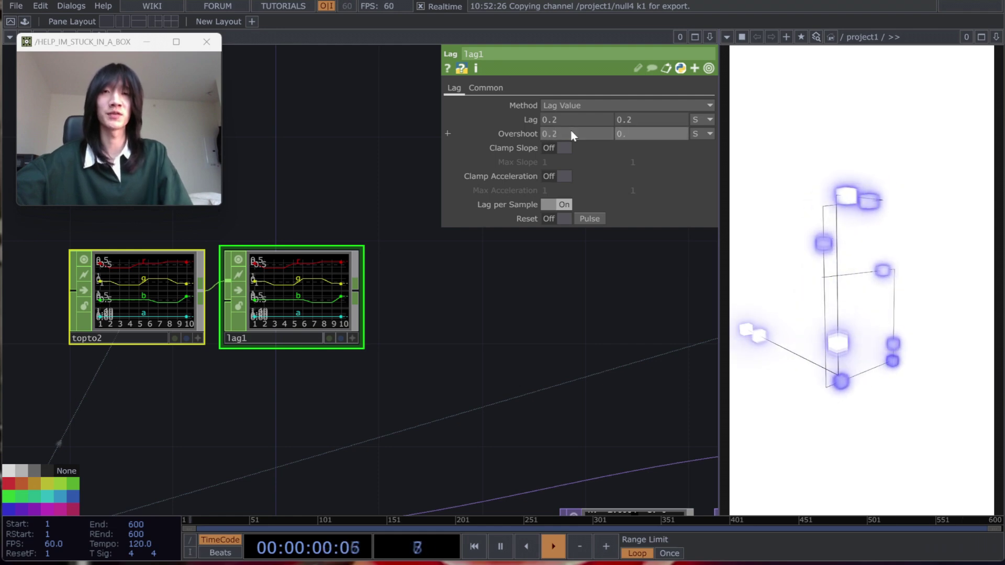
scroll(391, 374, down, 4)
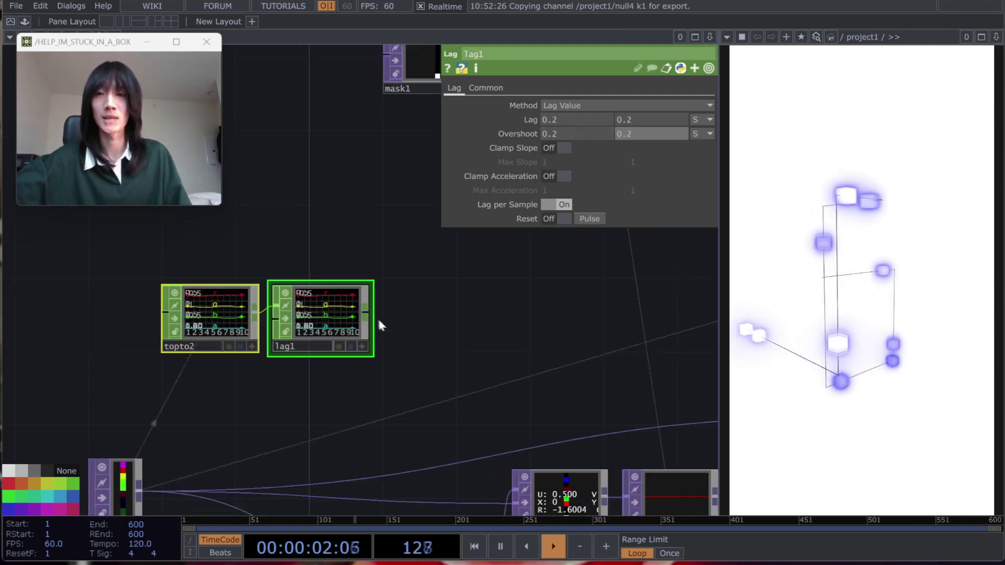
click(374, 319)
click(429, 309)
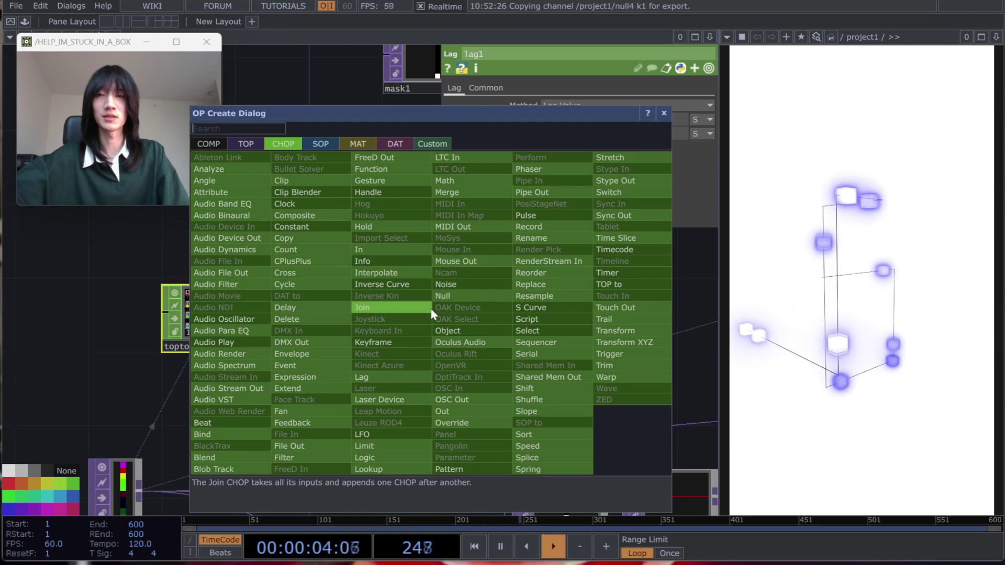
key(Escape)
key(Escape)
Add a CHOP to TOP fed by lag1 and set its Data Format to RGBA.
drag(275, 393, 288, 382)
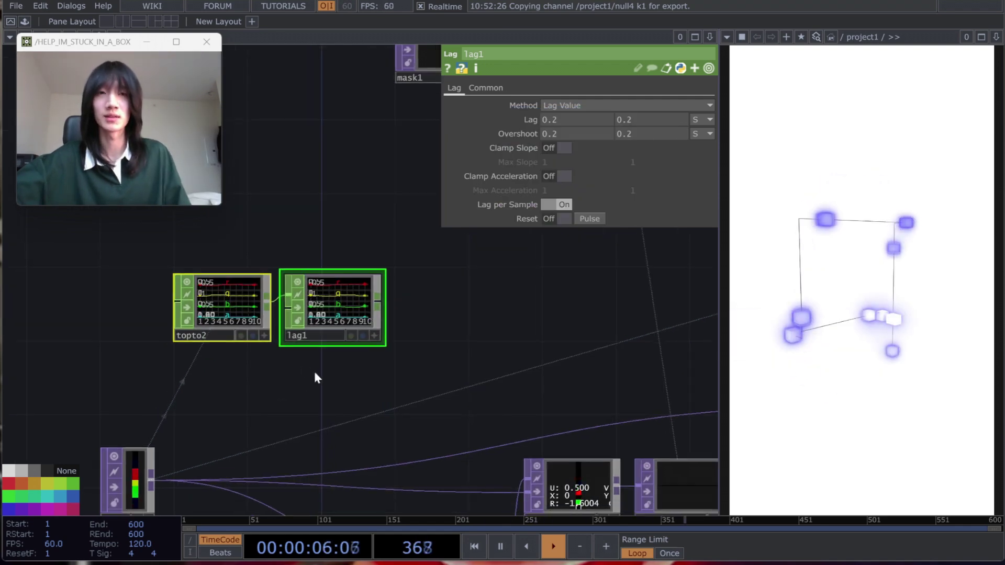
scroll(330, 324, up, 4)
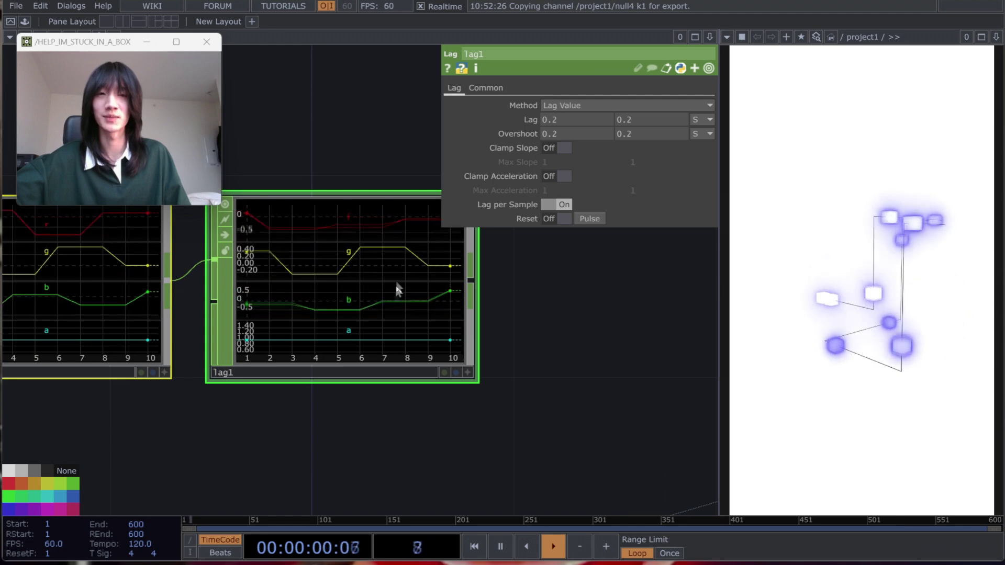
scroll(399, 287, down, 5)
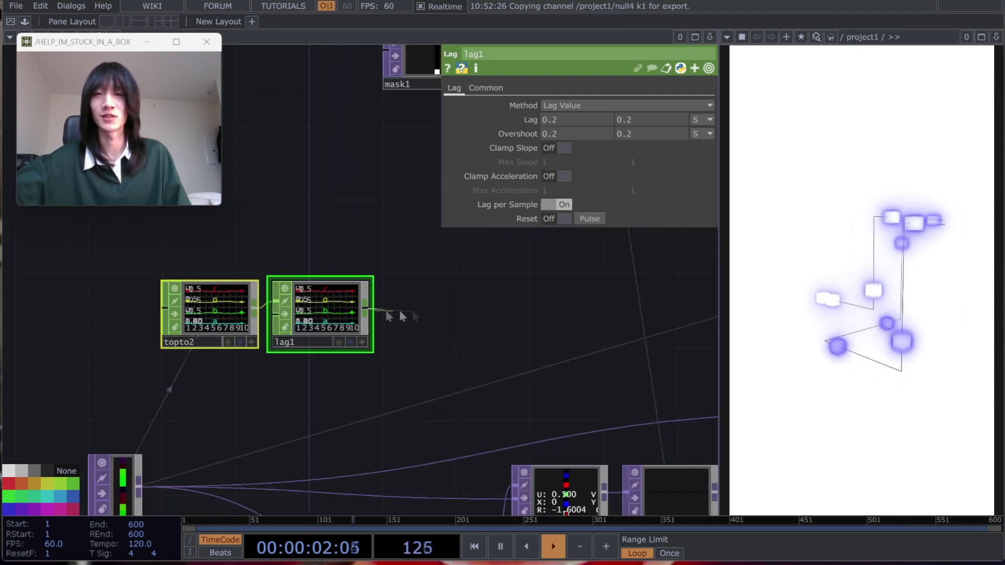
key(Tab)
click(251, 145)
click(238, 160)
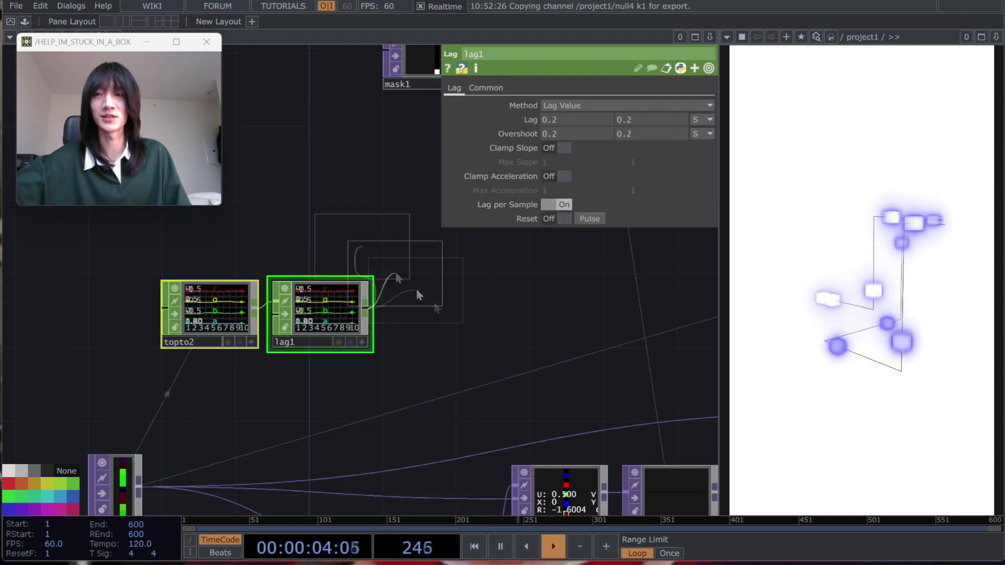
click(442, 314)
click(570, 120)
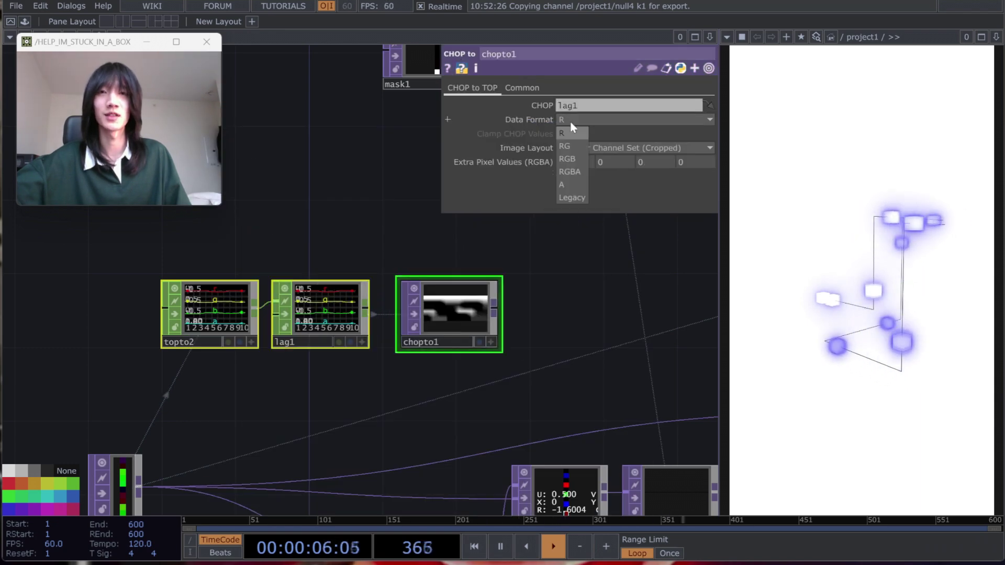
click(571, 170)
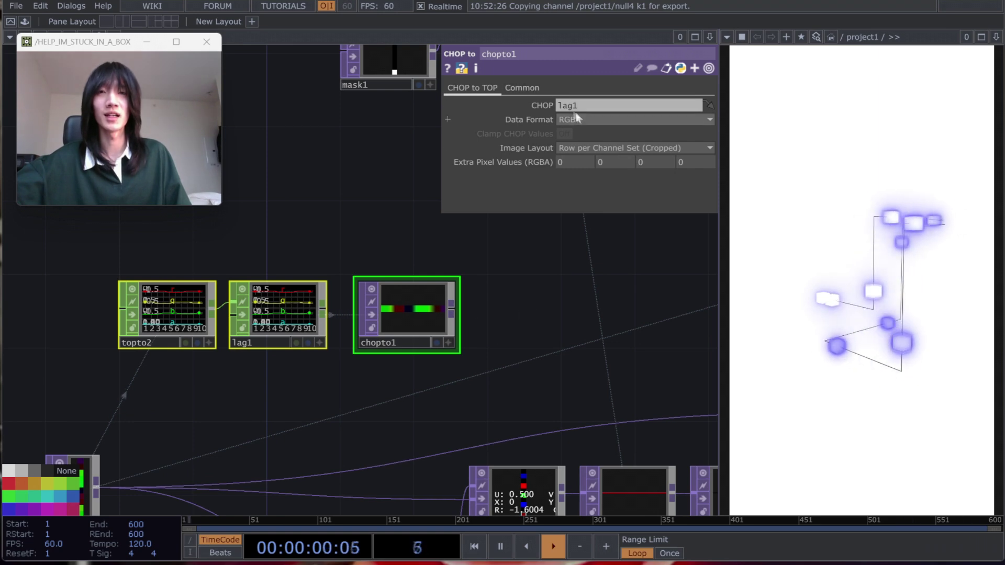
Move topto2, lag1 and chopto1 left together, and align select1 directly below topto2.
scroll(492, 325, down, 4)
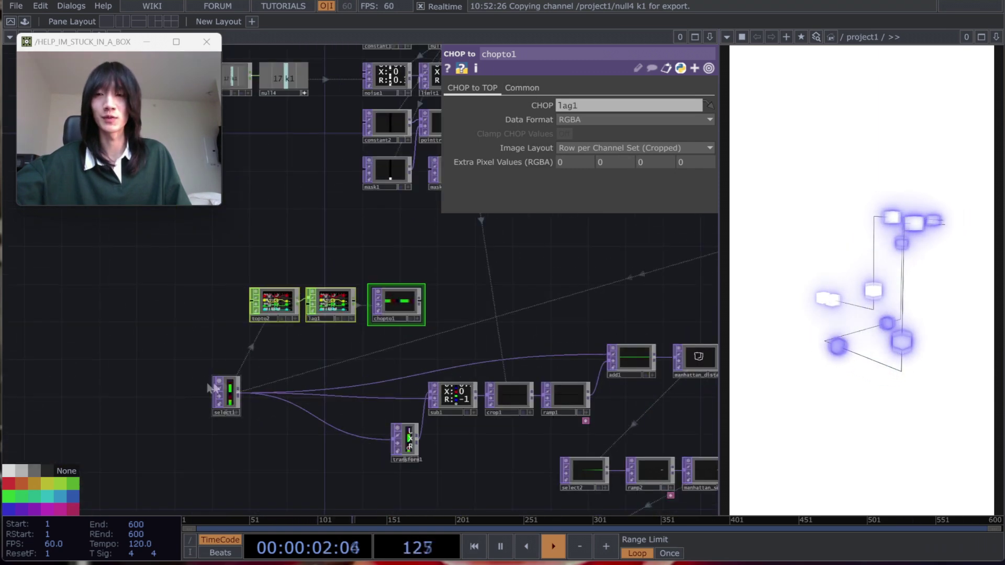
right_drag(197, 265, 433, 349)
drag(402, 313, 299, 304)
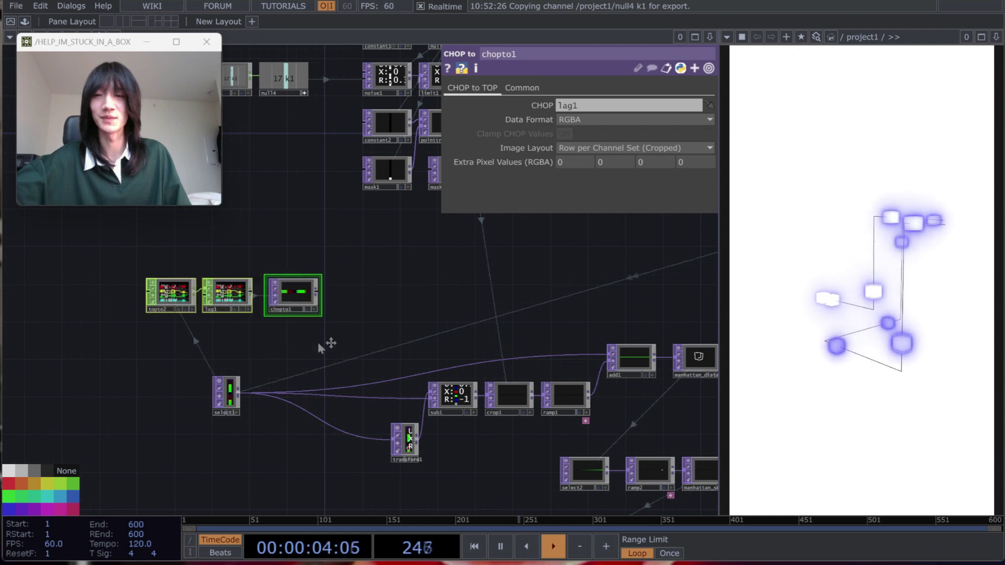
drag(317, 341, 411, 342)
drag(328, 392, 267, 393)
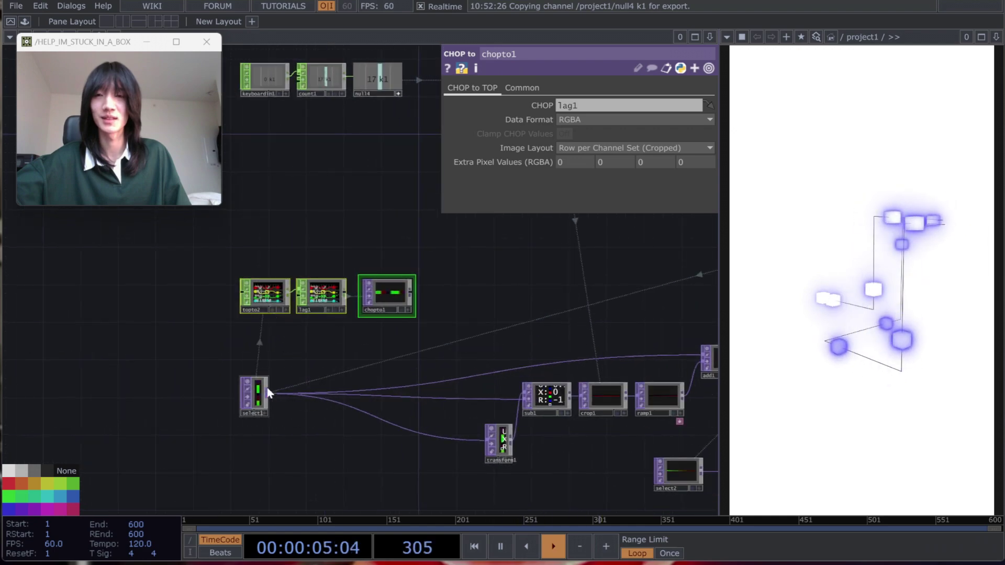
Append a Flip TOP after chopto1.
key(Tab)
text(flip)
key(Return)
click(441, 295)
scroll(406, 304, up, 3)
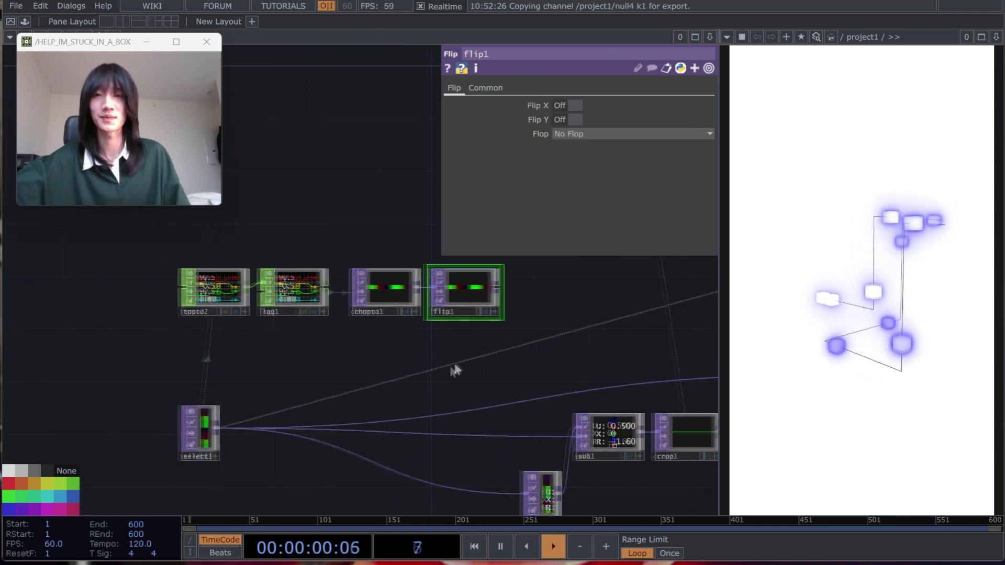
Set the Flop option of flip1 to Bottom Left.
click(601, 135)
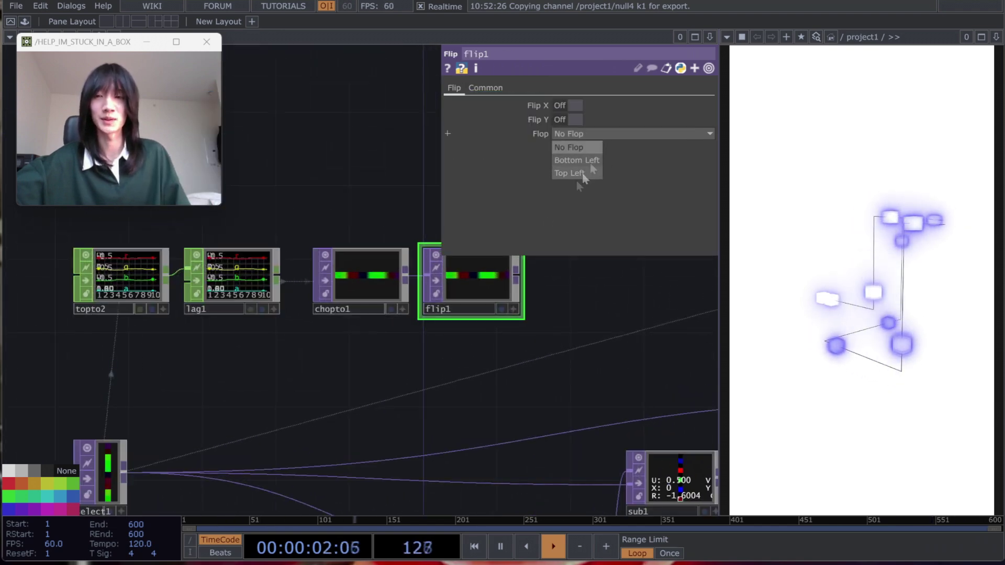
click(586, 158)
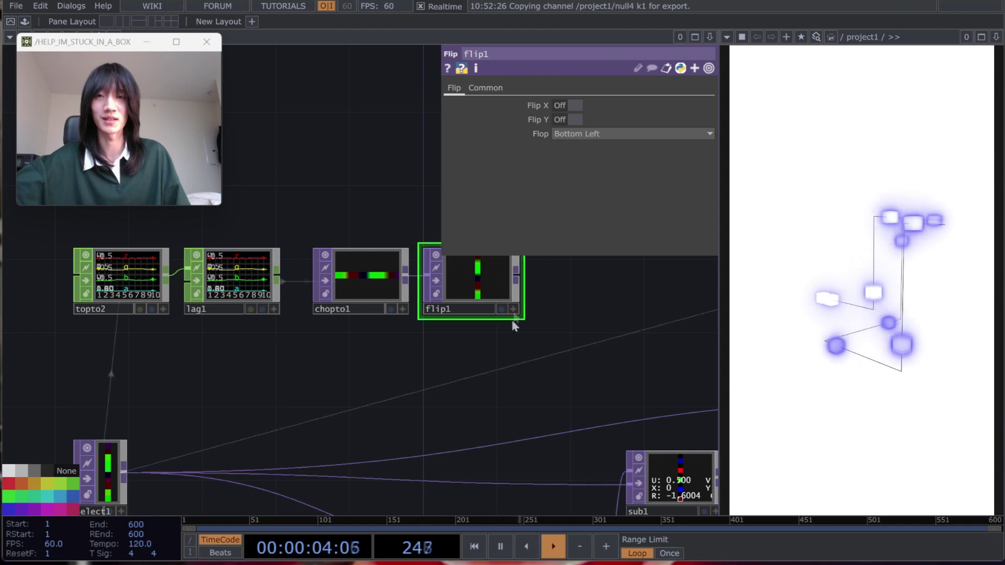
drag(202, 427, 210, 401)
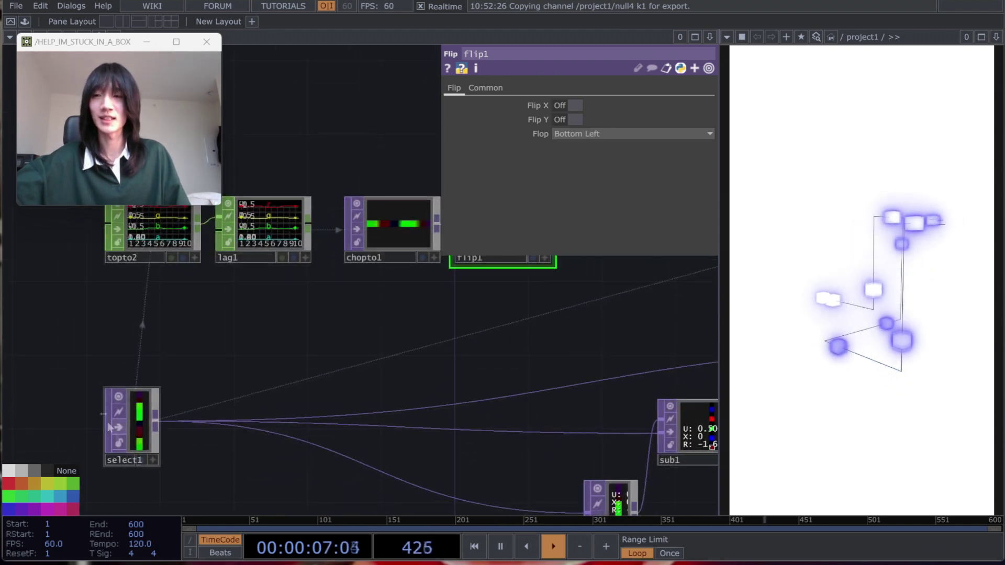
Insert a Null TOP between select1 and its downstream nodes, and feed it from flip1 instead of select1.
right_click(159, 422)
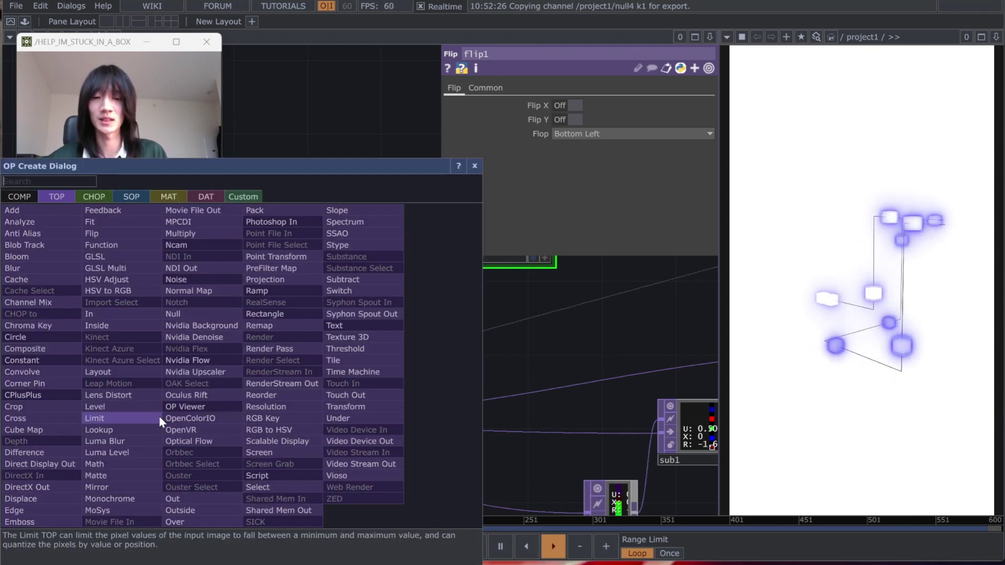
click(159, 417)
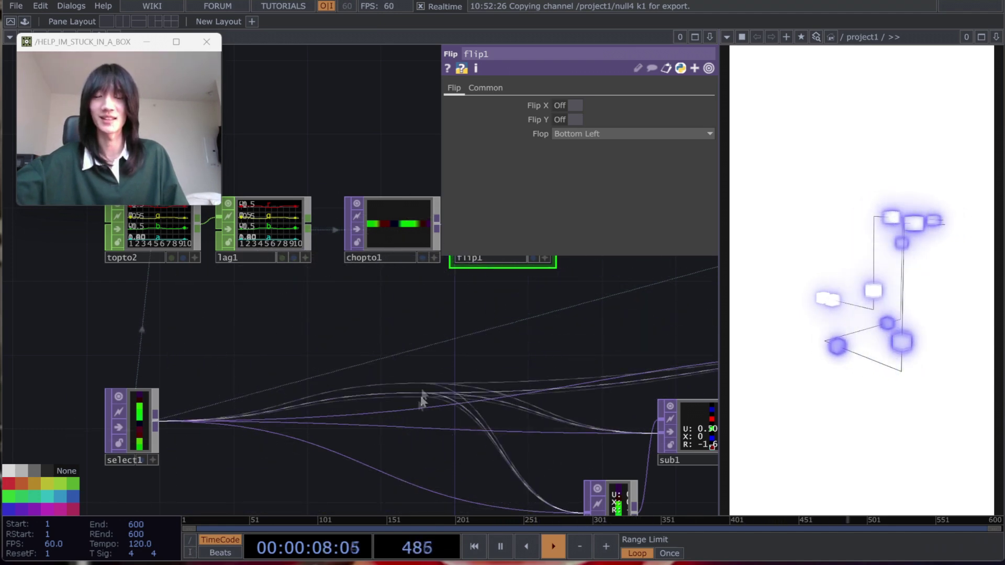
click(450, 385)
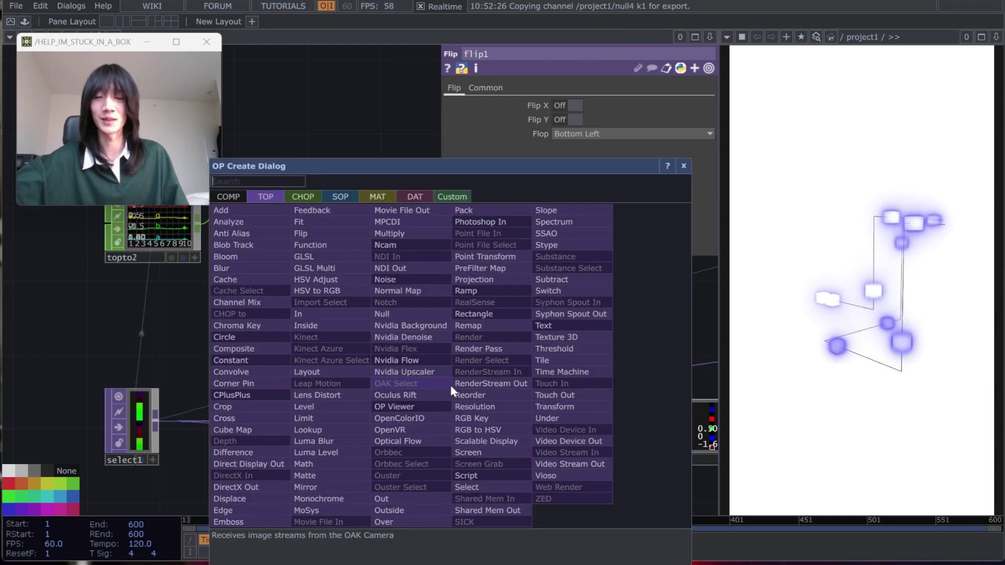
text(null)
key(Return)
drag(450, 385, 549, 430)
drag(343, 393, 339, 393)
scroll(342, 379, down, 3)
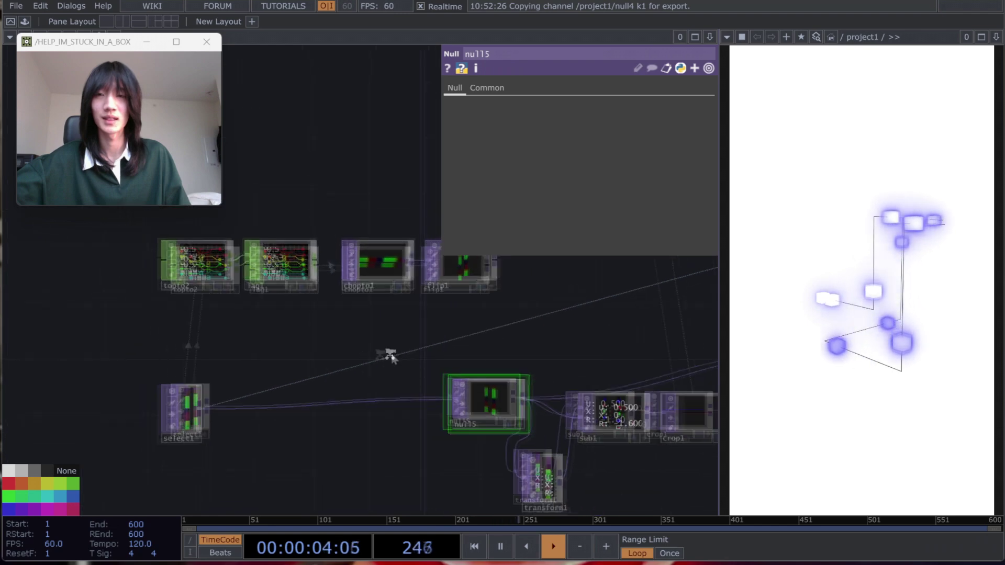
drag(388, 355, 338, 373)
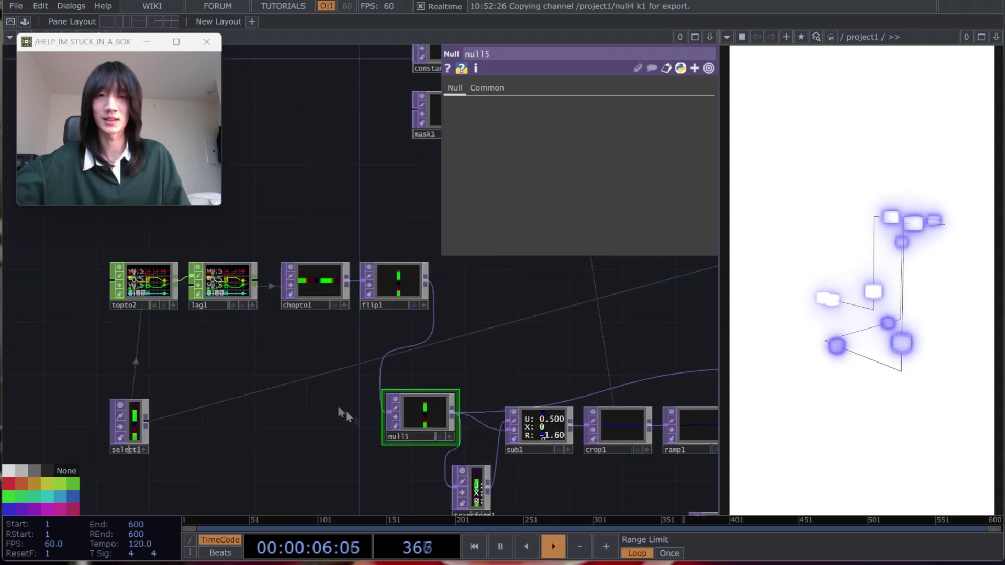
Line up select1, topto2, lag1, chopto1, flip1 and null5 in one evenly spaced row before sub1.
drag(344, 413, 383, 418)
drag(177, 422, 112, 409)
right_drag(139, 252, 429, 335)
drag(427, 297, 388, 429)
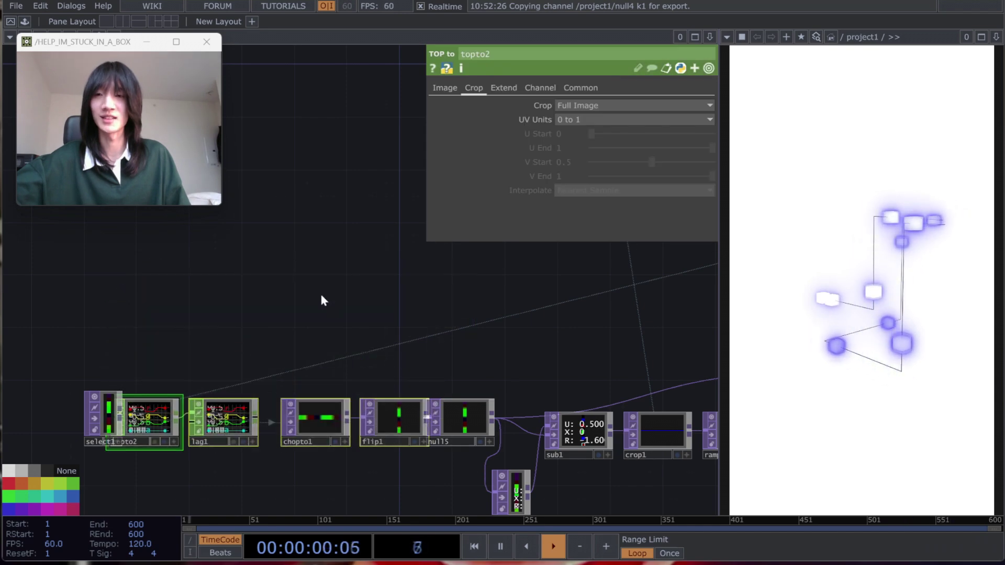
drag(319, 292, 469, 282)
drag(261, 412, 208, 412)
right_drag(266, 371, 524, 472)
drag(534, 384, 508, 385)
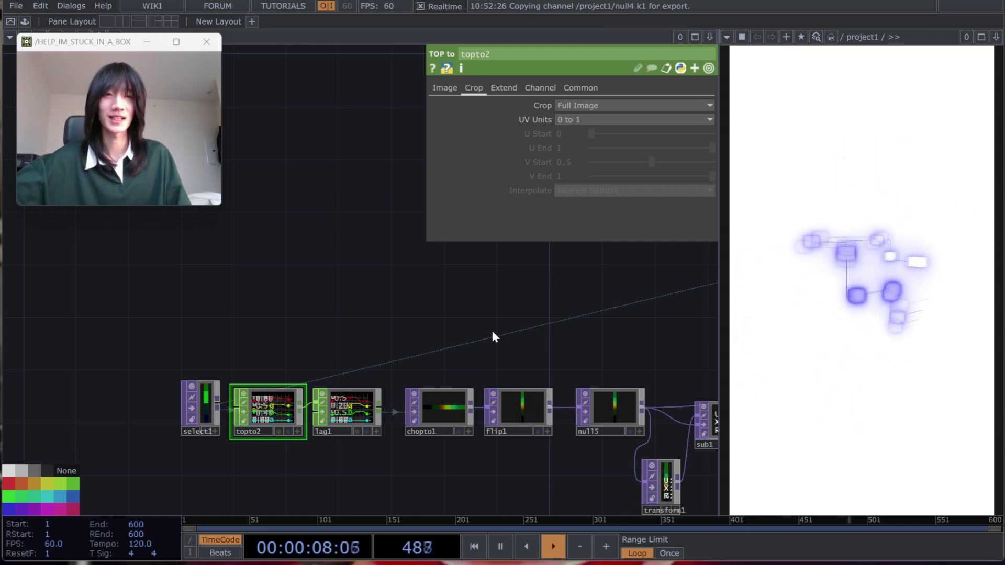
Try a value of 1 for both Overshoot settings of lag1.
click(352, 402)
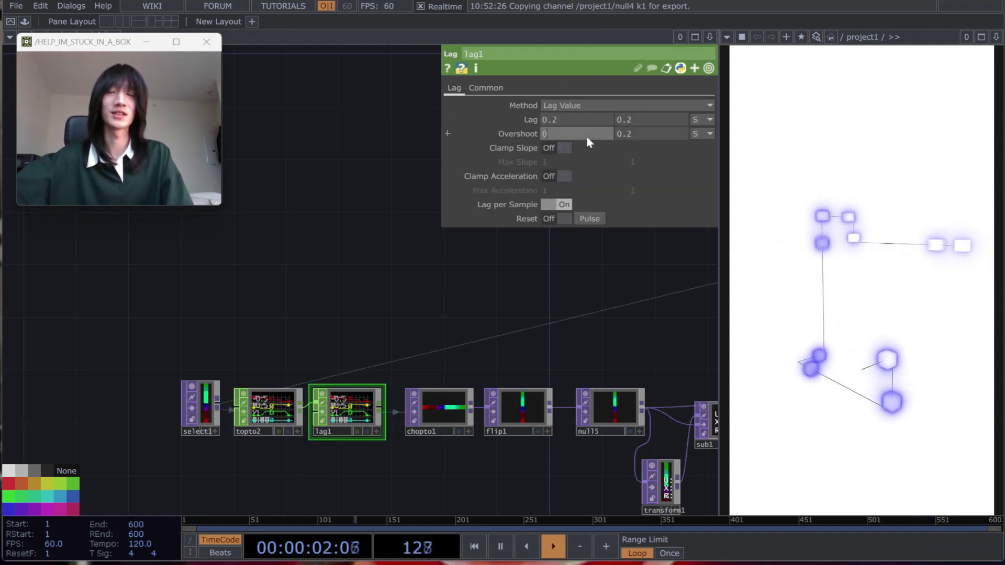
key(BackSpace)
key(BackSpace)
text(1)
key(Tab)
text(1)
key(Return)
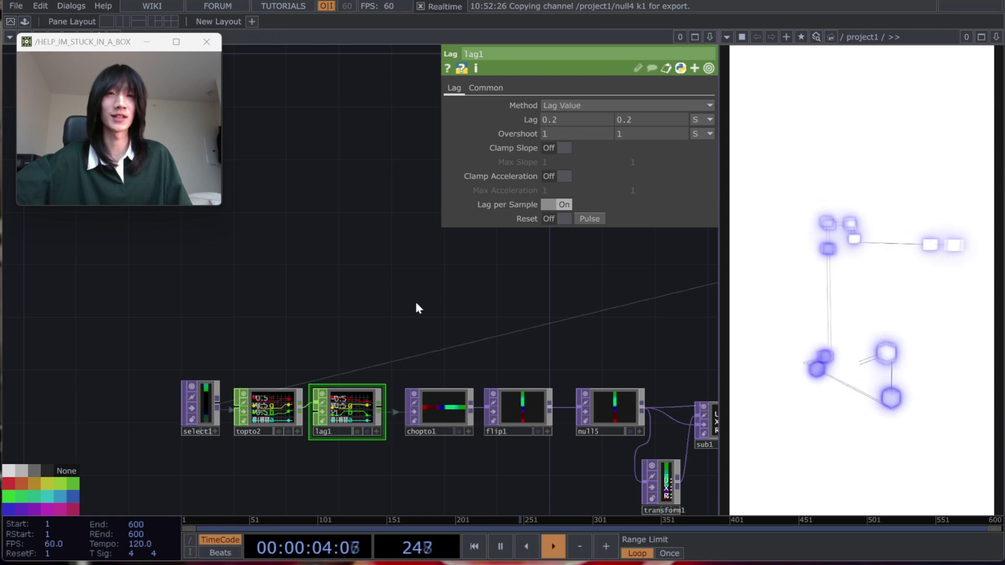
Set both Overshoot values of lag1 to 0.3.
click(584, 134)
text(0.)
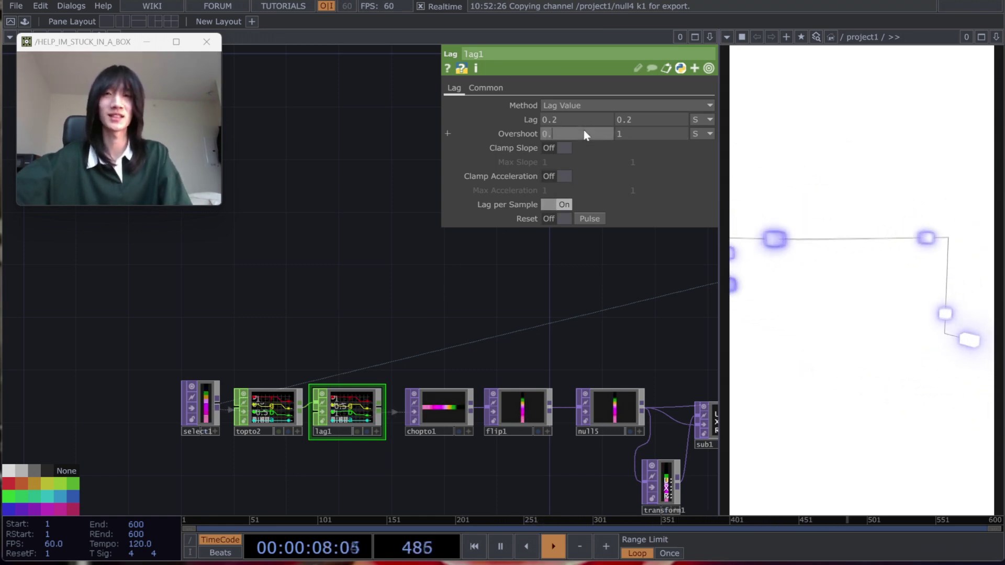
text(3)
key(Tab)
text(0.3)
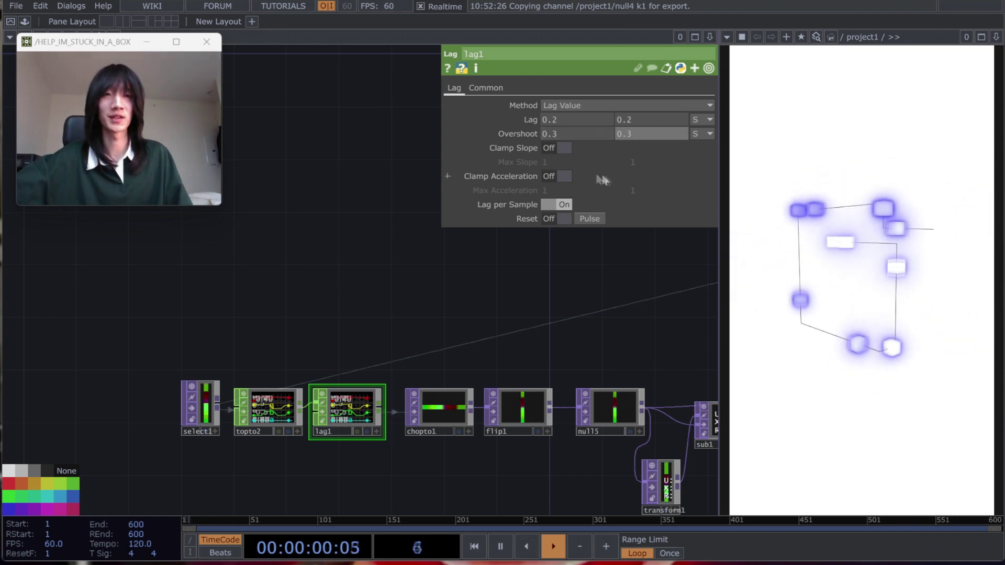
Try a value of 1 for both Lag settings of lag1.
click(591, 120)
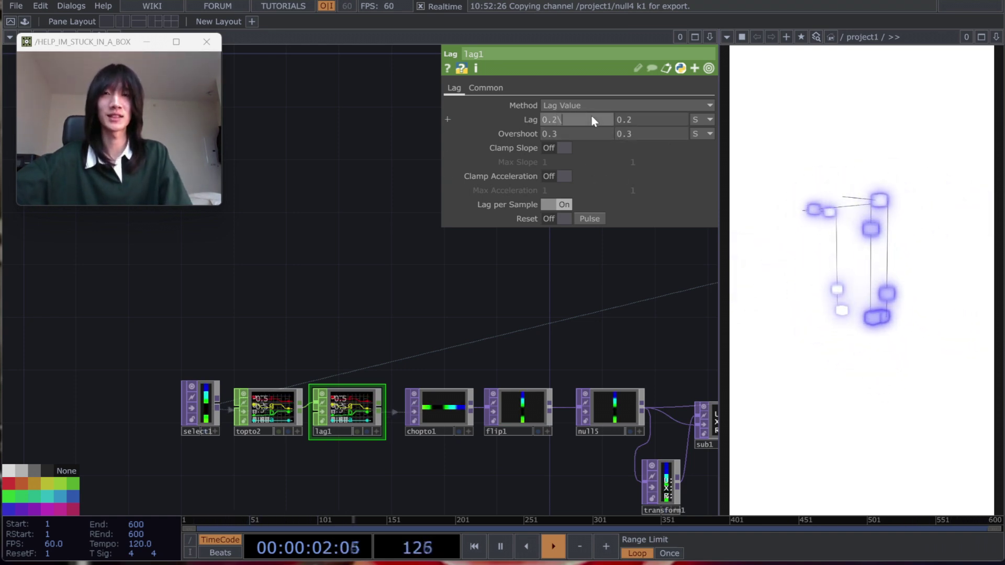
key(BackSpace)
key(BackSpace)
key(BackSpace)
text(1)
key(Tab)
text(1)
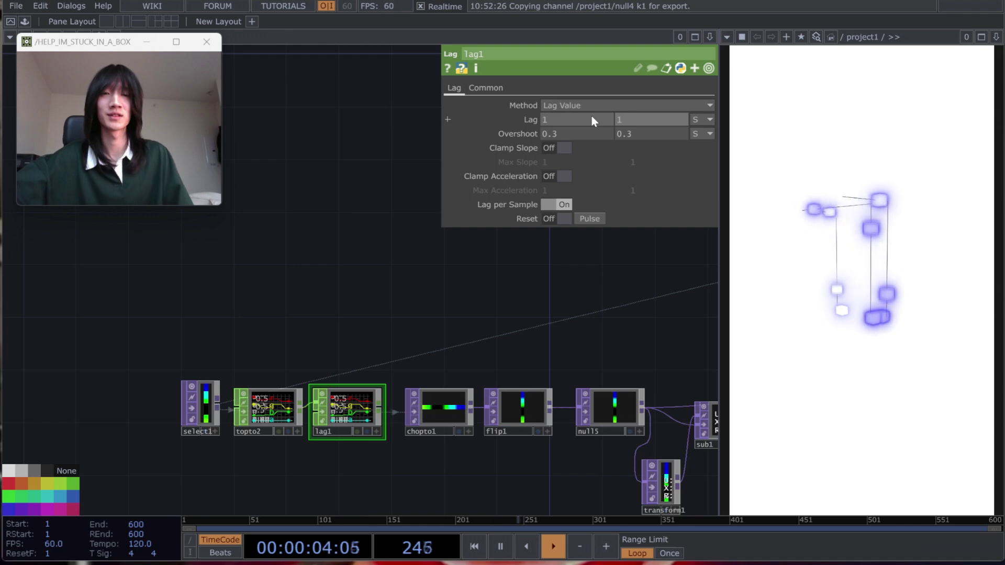
key(Return)
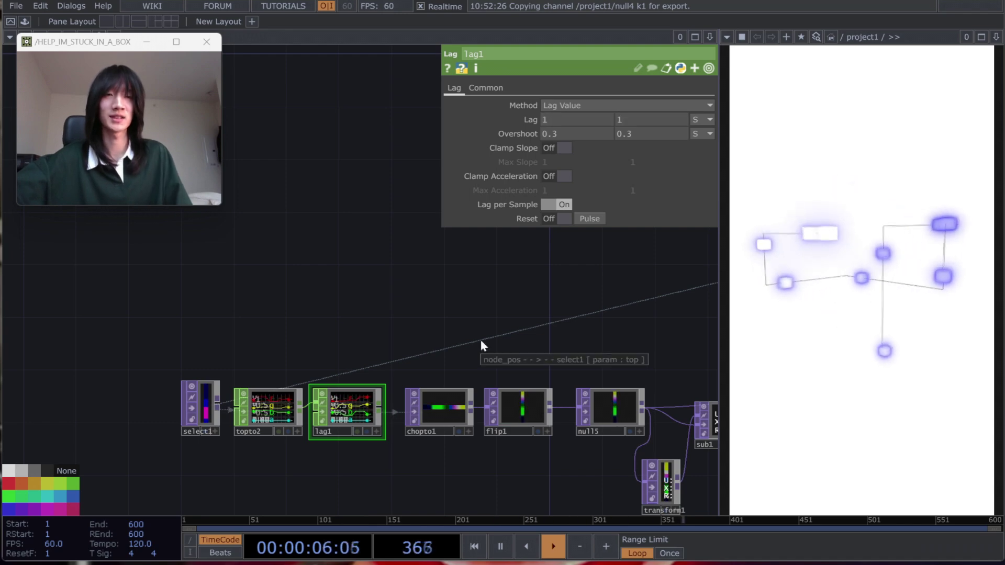
Undo the last changes to both Lag values of lag1.
key(ctrl+z)
key(ctrl+z)
scroll(332, 321, down, 3)
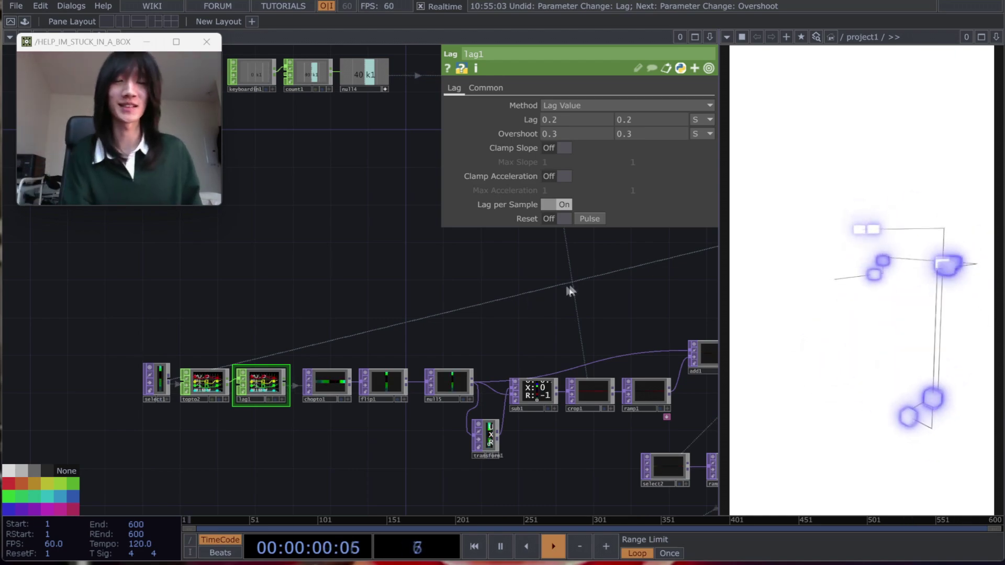
Save the project.
drag(466, 310, 338, 328)
scroll(384, 252, down, 2)
drag(307, 320, 249, 362)
key(ctrl+s)
Move node_pos and the node feeding it further right to make room after the Point Transform chain.
drag(361, 309, 292, 325)
scroll(445, 323, down, 3)
drag(435, 327, 283, 340)
drag(585, 314, 510, 333)
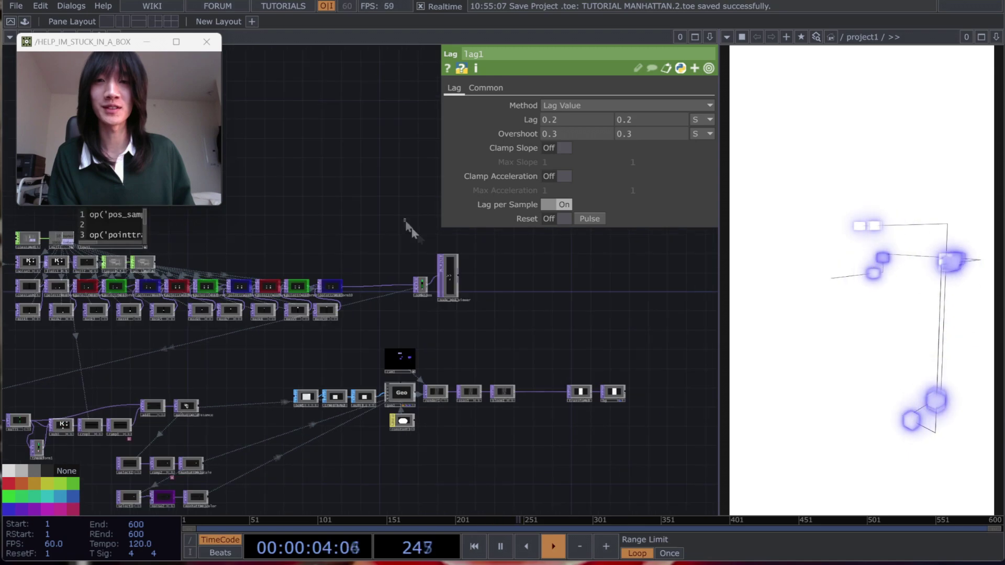
right_drag(406, 221, 451, 291)
drag(450, 286, 533, 289)
drag(335, 322, 426, 318)
Try a nodes value of 12 in constant1 and raise it to 15.
scroll(426, 319, up, 3)
drag(152, 352, 364, 364)
drag(277, 360, 363, 371)
drag(294, 327, 150, 354)
scroll(157, 283, up, 3)
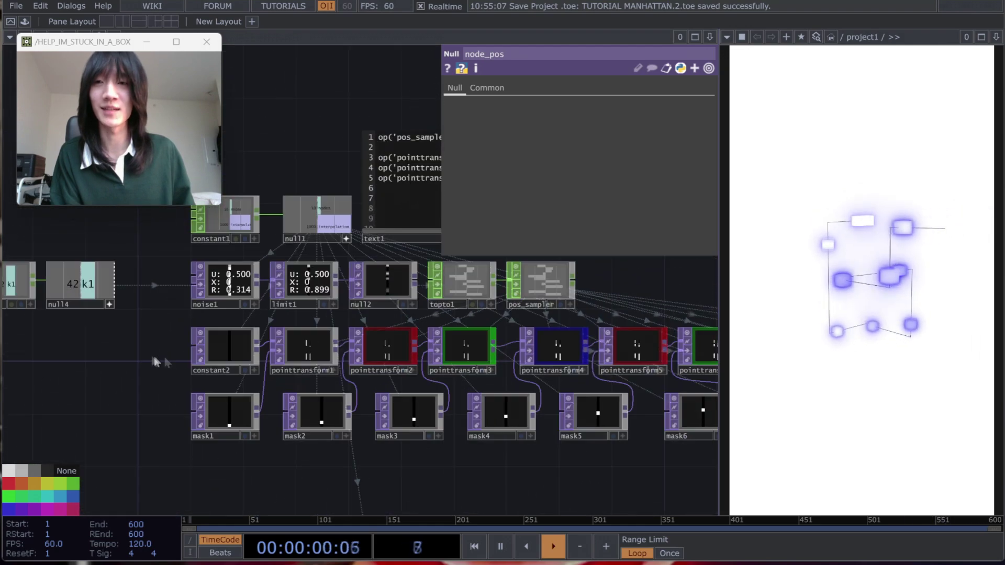
drag(190, 395, 285, 397)
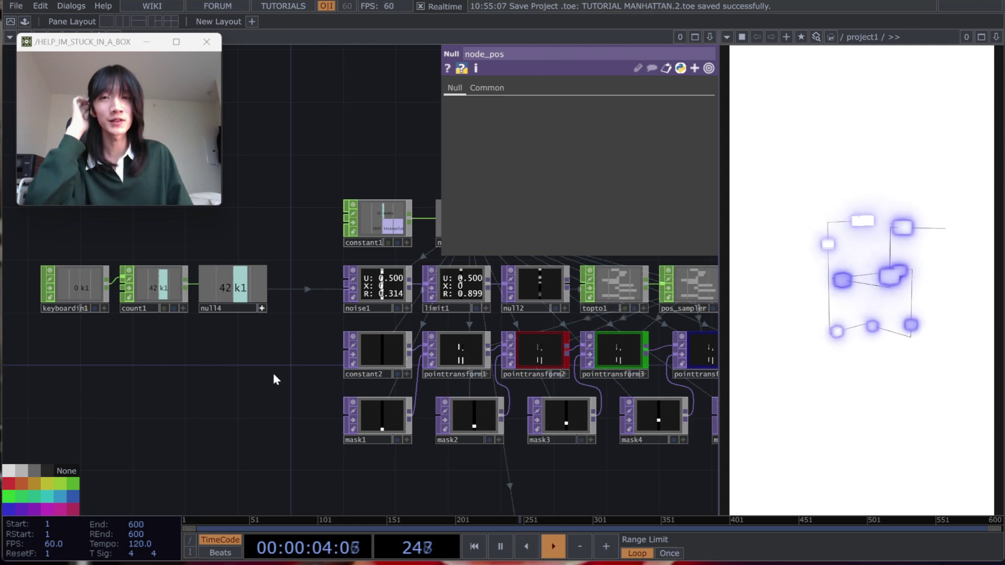
scroll(377, 219, up, 2)
click(375, 218)
drag(242, 351, 216, 377)
drag(418, 135, 356, 198)
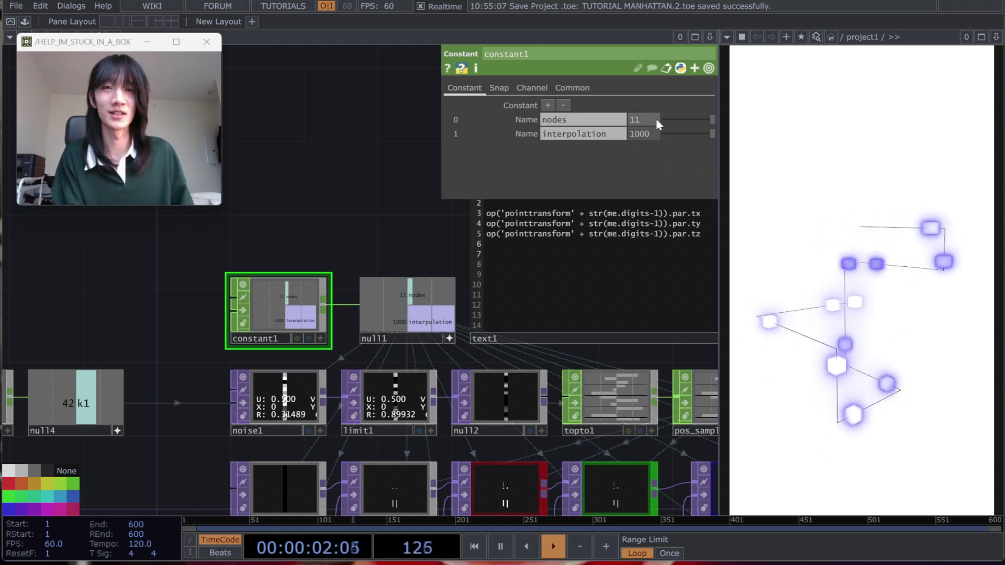
text(12)
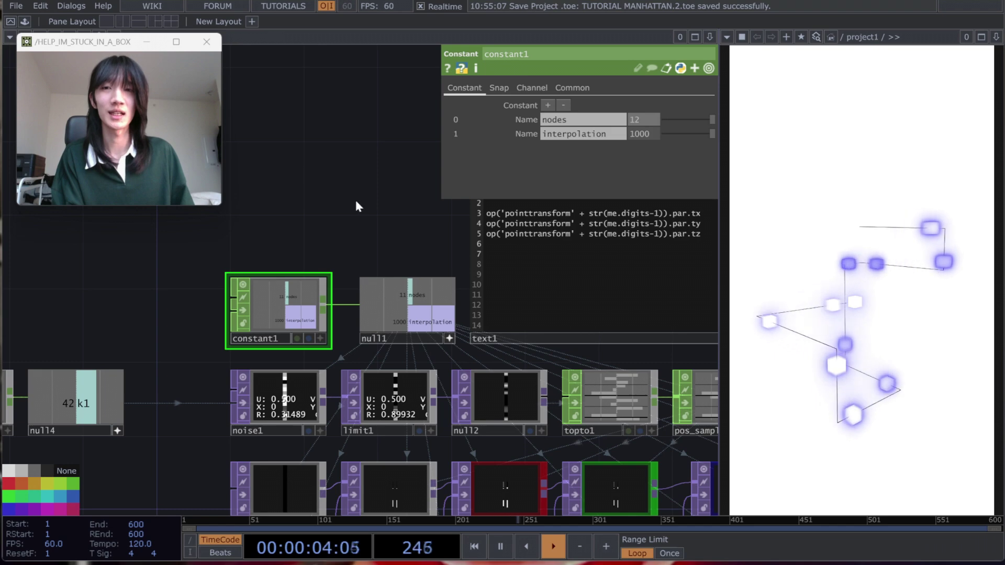
click(362, 201)
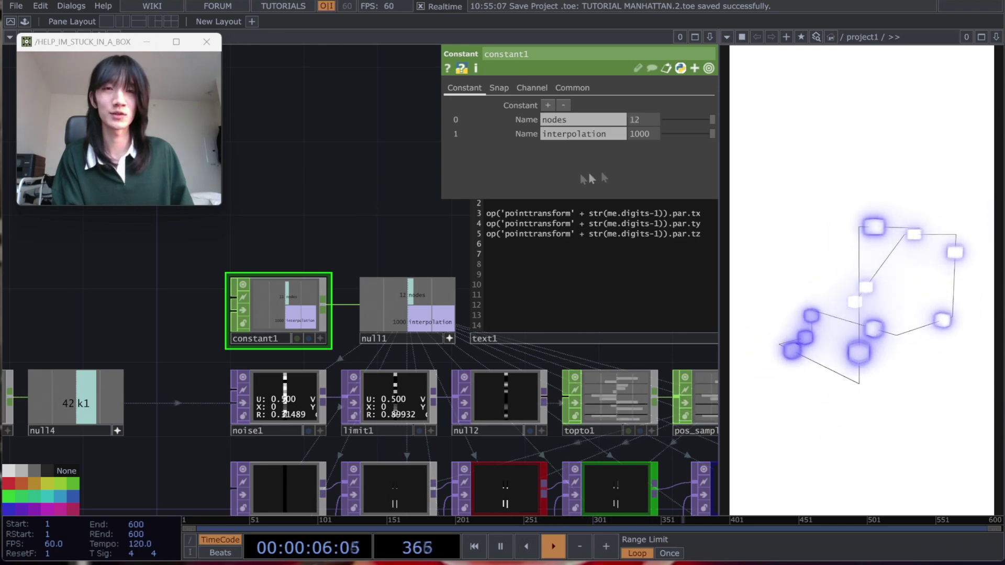
click(312, 166)
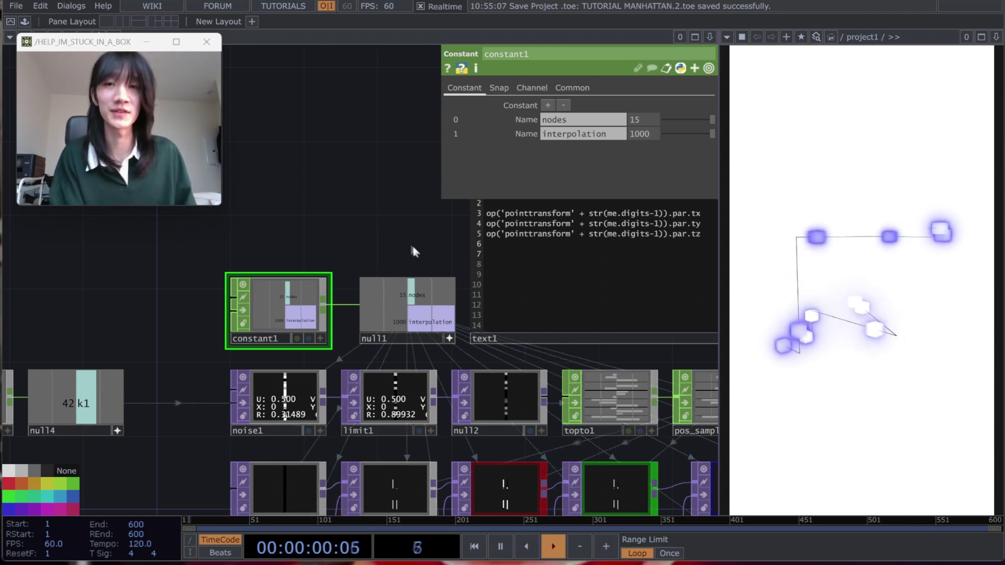
Paste a copy of pointtransform8 past the end of the chain and connect pointtransform10 to its input.
scroll(359, 226, down, 4)
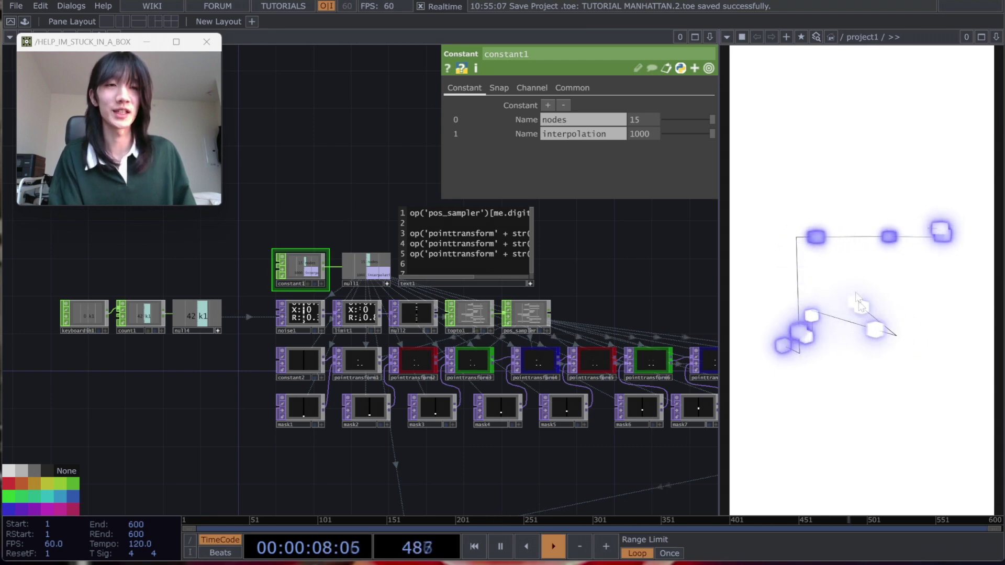
drag(660, 307, 458, 361)
scroll(446, 358, up, 3)
scroll(446, 356, up, 2)
scroll(364, 378, down, 4)
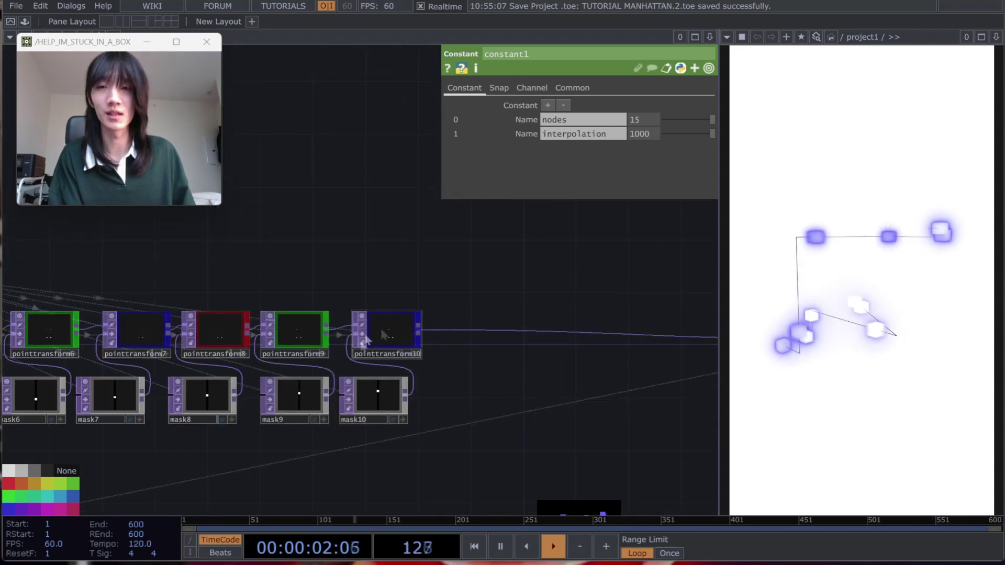
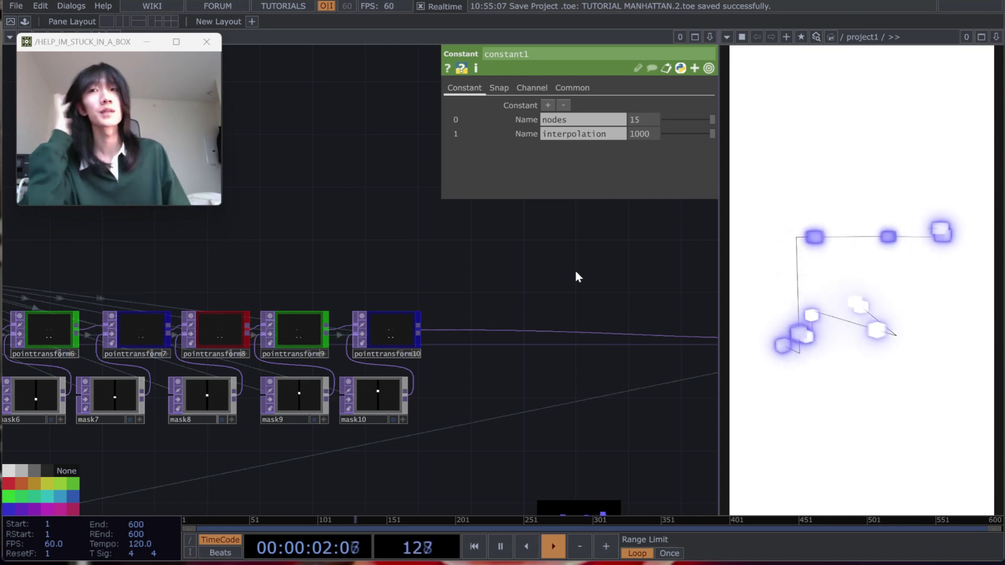
drag(344, 260, 291, 260)
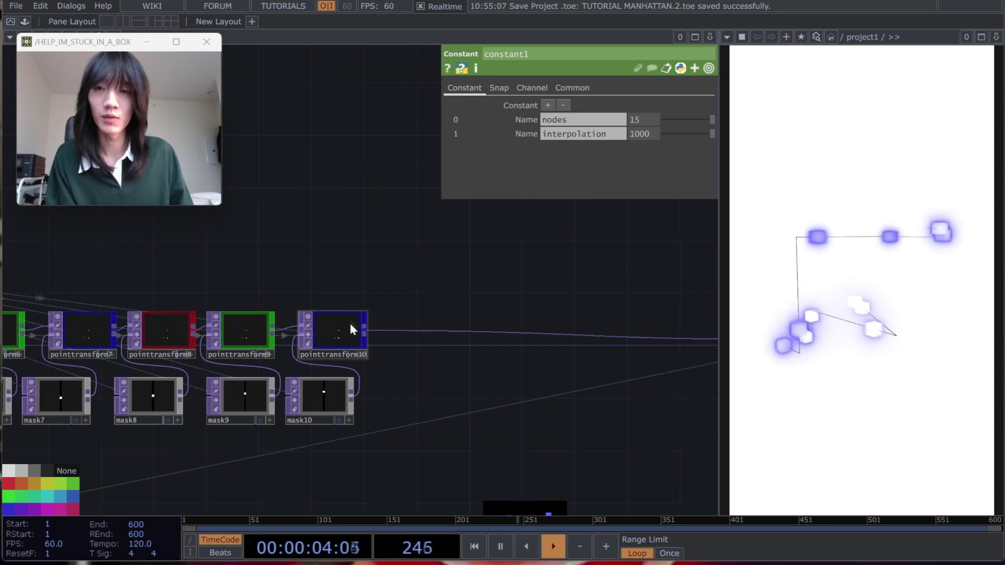
drag(206, 314, 257, 313)
click(220, 333)
key(ctrl+c)
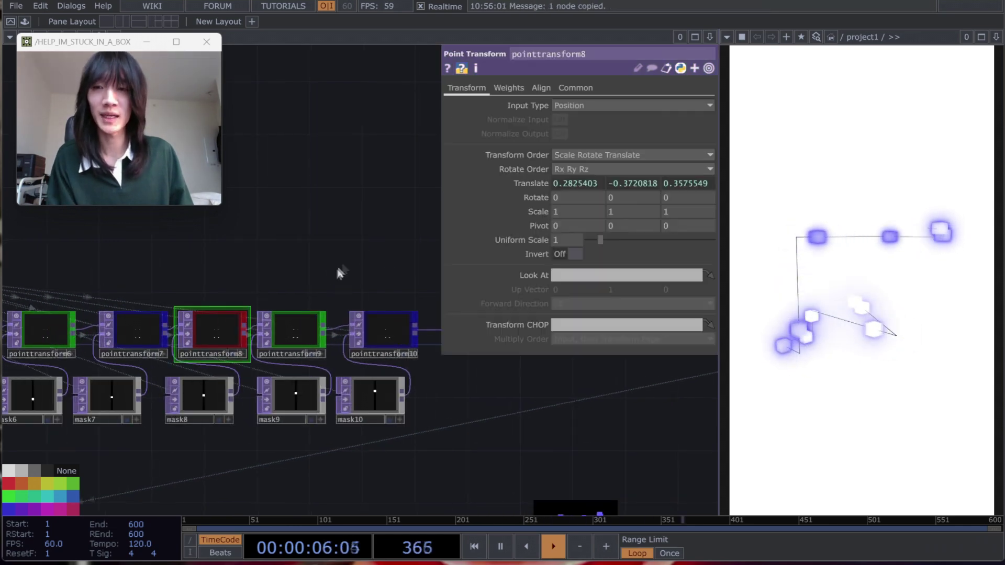
drag(338, 271, 234, 294)
key(ctrl+v)
drag(340, 368, 324, 260)
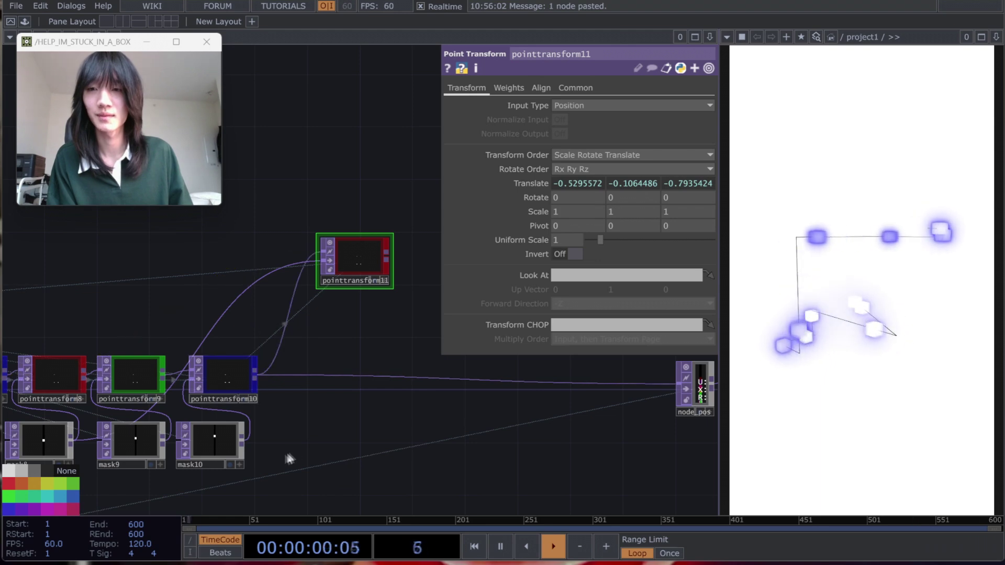
Connect mask10 to pointtransform11, align it after pointtransform10, and feed its output downstream toward node_pos.
drag(244, 443, 320, 261)
drag(420, 371, 389, 382)
drag(325, 262, 369, 386)
drag(331, 333, 293, 387)
drag(379, 352, 266, 328)
Paste a copy of pointtransform9 above the end of the chain and undo the accidental node resize.
click(117, 341)
key(ctrl+c)
key(ctrl+v)
drag(304, 272, 352, 346)
drag(171, 452, 238, 429)
key(ctrl+z)
scroll(238, 430, up, 4)
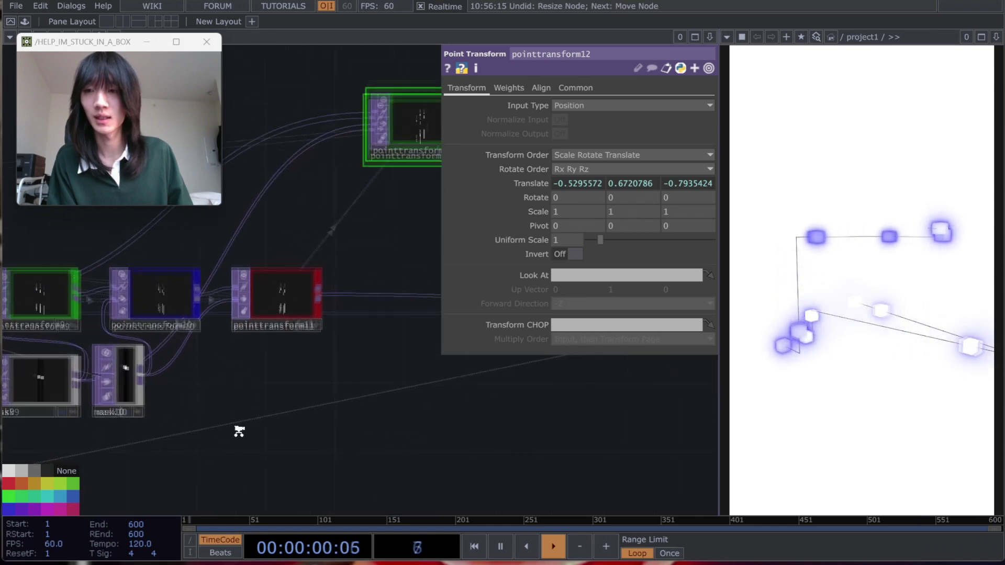
drag(292, 305, 311, 305)
Duplicate mask10, place the copy beside the original, and connect it to pointtransform11.
click(125, 398)
key(ctrl+c)
key(ctrl+v)
drag(246, 350, 228, 405)
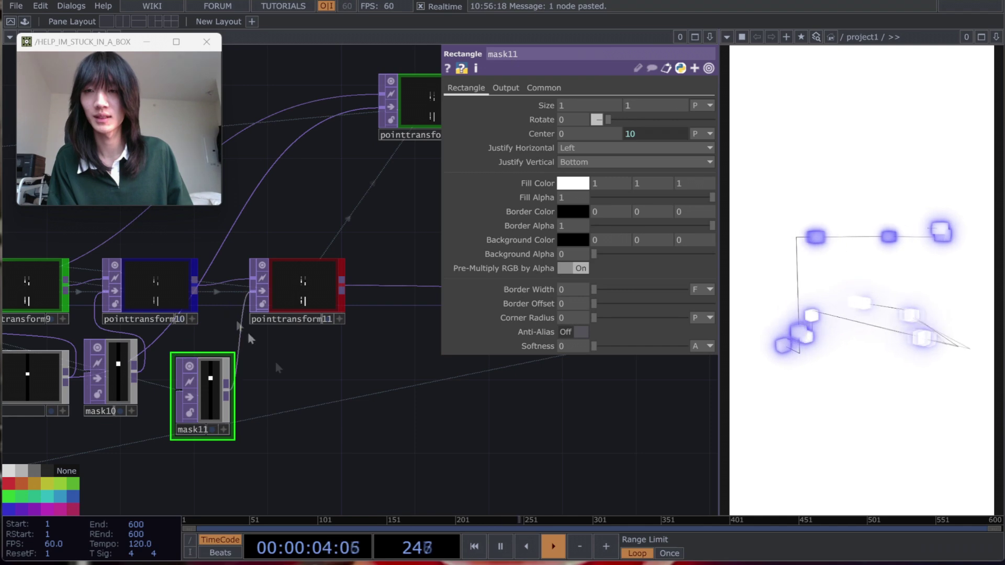
drag(227, 311, 181, 328)
Duplicate mask11 and place the copy beneath the end of the Point Transform chain.
drag(160, 417, 160, 400)
key(ctrl+c)
key(ctrl+v)
drag(308, 379, 289, 414)
drag(327, 388, 319, 390)
Wire pointtransform11 and mask12 into pointtransform12, route its output toward node_pos, and align it after pointtransform11.
drag(321, 286, 337, 330)
drag(312, 344, 347, 158)
drag(346, 300, 233, 300)
drag(350, 168, 359, 349)
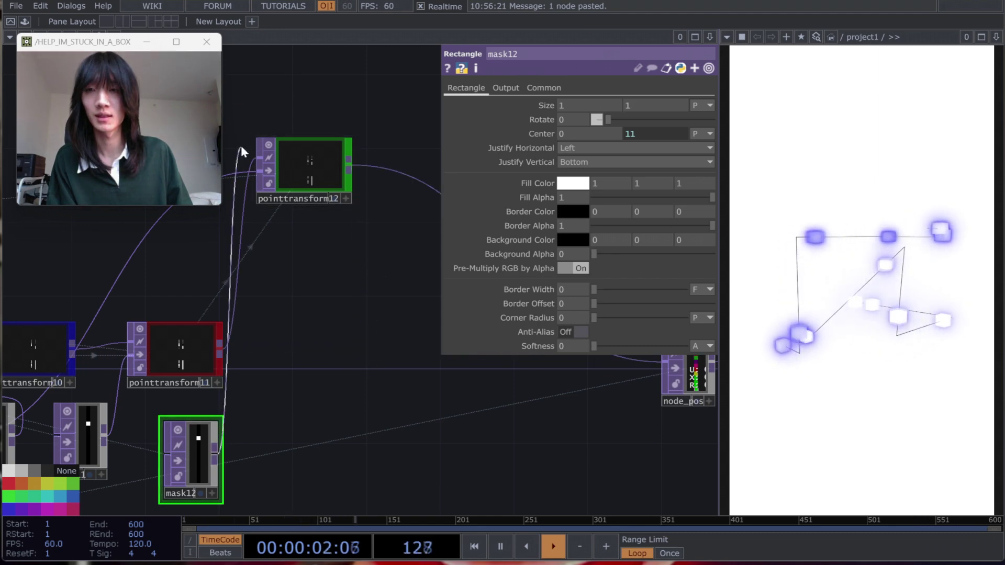
drag(322, 184, 302, 367)
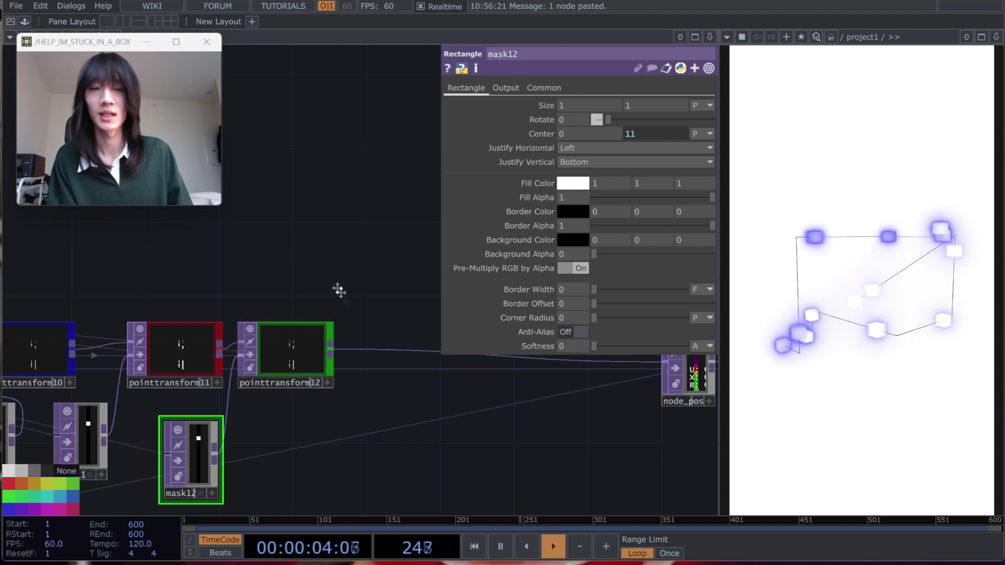
Align pointtransform12 and mask12 with the rest of the Point Transform and mask chain.
drag(343, 295, 318, 270)
drag(265, 320, 283, 319)
drag(300, 258, 379, 220)
middle_drag(335, 272, 299, 362)
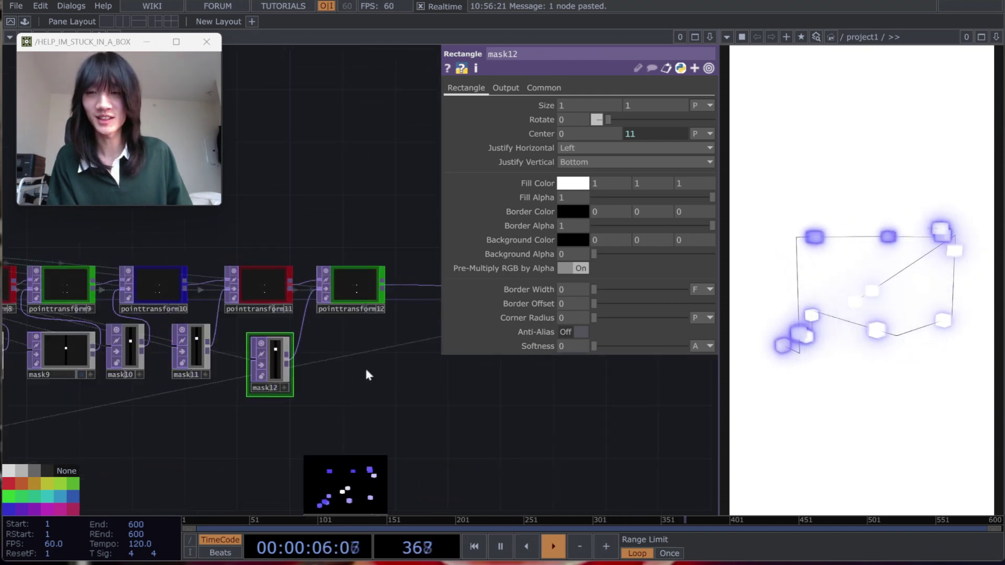
drag(363, 370, 341, 371)
drag(254, 375, 254, 361)
drag(274, 293, 238, 299)
Move node_pos and its viewer farther from pointtransform12 to make room for more nodes.
drag(280, 216, 35, 268)
scroll(293, 247, down, 3)
right_drag(288, 243, 416, 385)
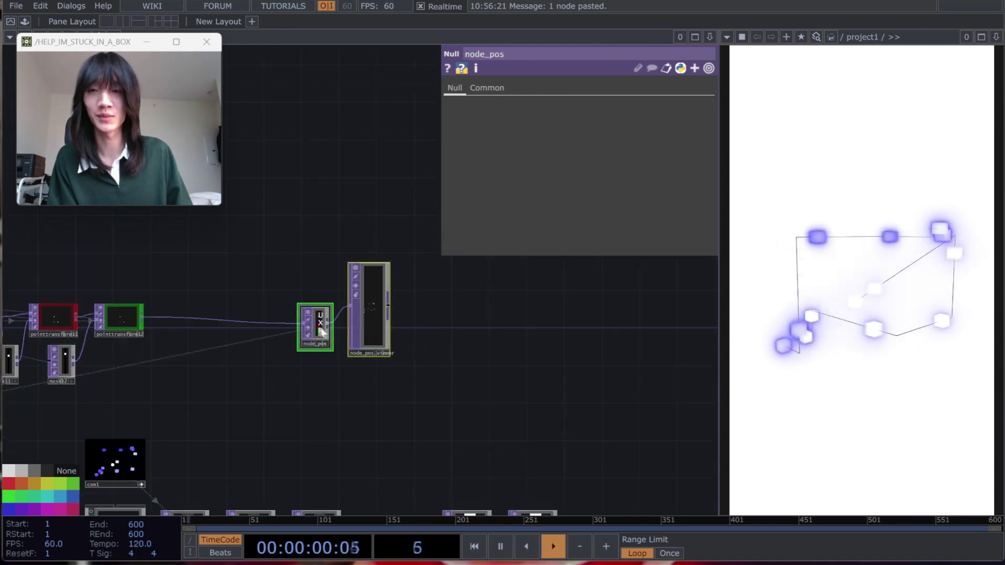
drag(320, 332, 468, 333)
drag(258, 352, 484, 388)
scroll(353, 374, up, 3)
scroll(485, 388, up, 3)
drag(455, 397, 526, 422)
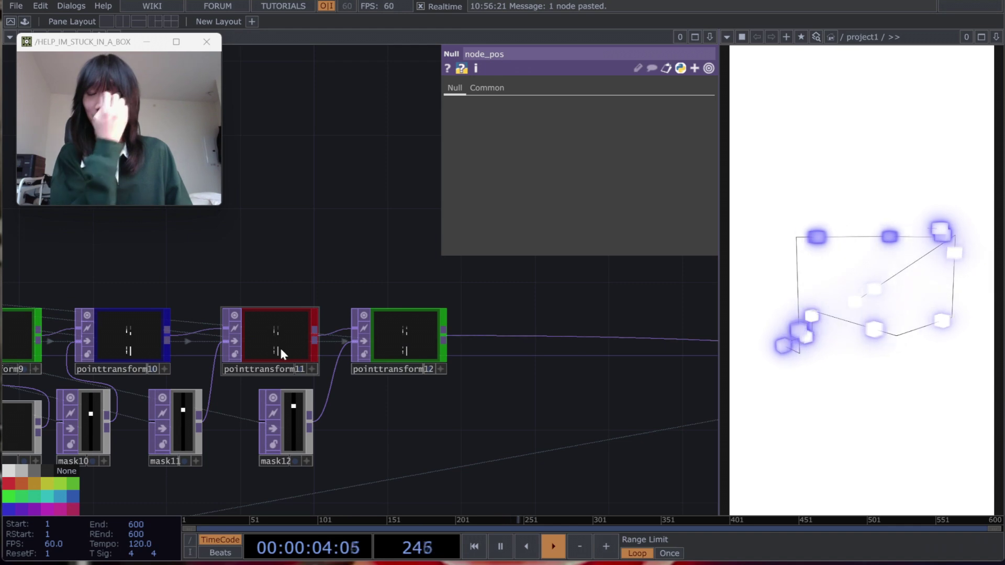
Copy pointtransform10 and paste the duplicate above the end of the Point Transform chain.
click(296, 340)
drag(372, 430, 363, 432)
key(ctrl+c)
drag(430, 239, 371, 271)
click(307, 382)
drag(157, 335, 235, 328)
click(139, 384)
key(ctrl+c)
middle_drag(362, 433, 461, 471)
drag(425, 470, 309, 472)
key(ctrl+v)
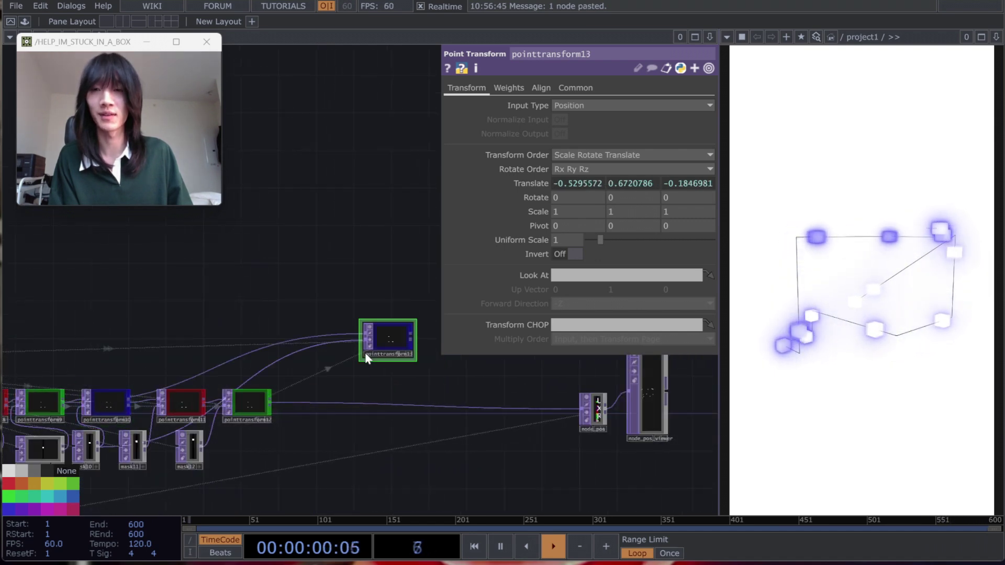
Connect the output of pointtransform12 to pointtransform13.
middle_drag(263, 436, 323, 403)
drag(323, 403, 287, 462)
drag(258, 420, 277, 309)
drag(356, 432, 267, 422)
drag(375, 308, 375, 344)
middle_drag(290, 423, 244, 449)
drag(244, 449, 265, 433)
Duplicate mask12, wire mask13 into pointtransform13, and place pointtransform13 in line between pointtransform12 and node_pos.
click(124, 461)
key(ctrl+c)
key(ctrl+v)
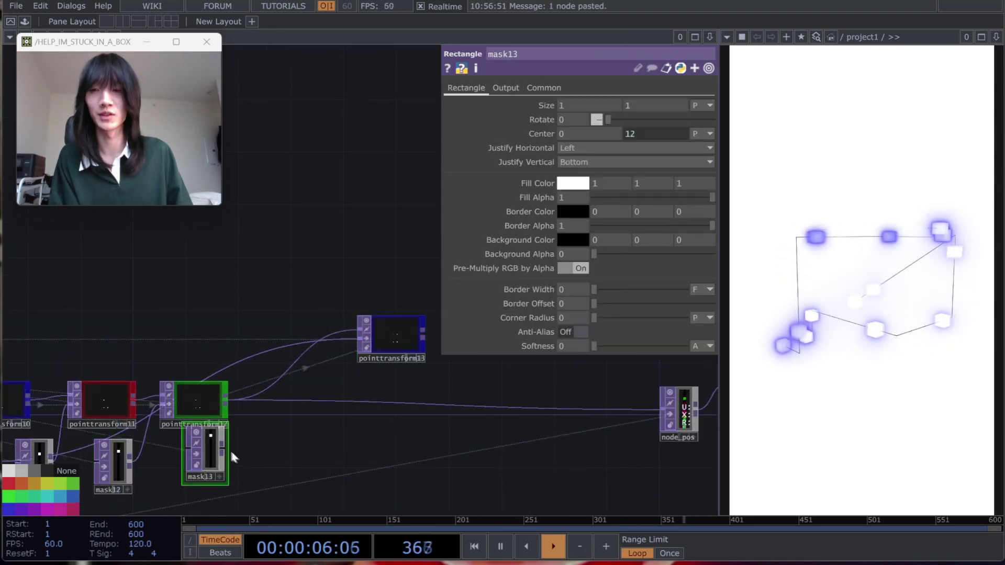
drag(394, 348, 311, 420)
drag(438, 385, 486, 364)
drag(253, 443, 253, 456)
drag(358, 399, 435, 423)
click(336, 400)
Set the nodes value in constant1 to 13.
scroll(434, 423, down, 2)
scroll(355, 433, up, 5)
scroll(361, 443, down, 3)
scroll(318, 369, down, 3)
drag(195, 302, 454, 337)
drag(144, 310, 261, 327)
click(178, 347)
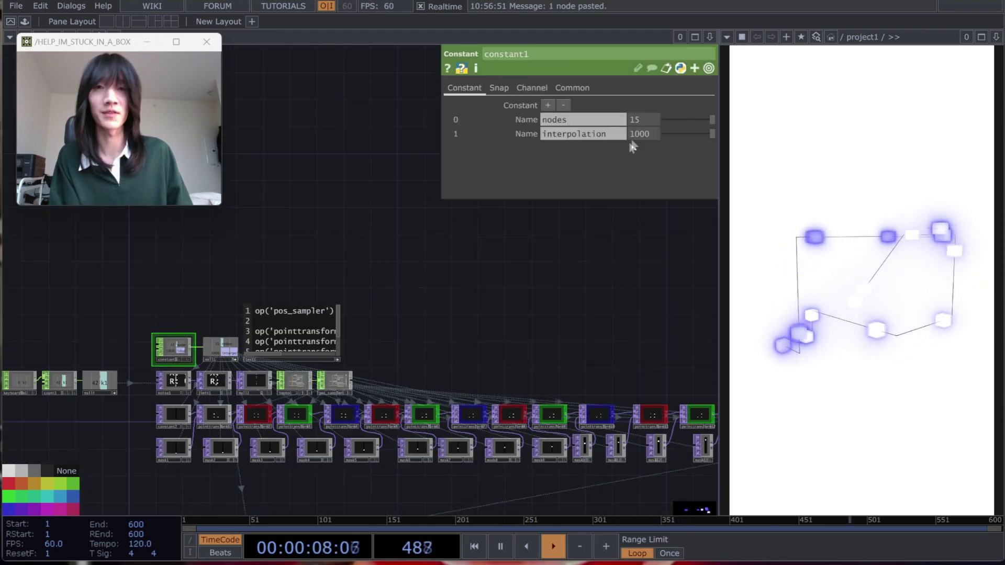
text(13)
key(Return)
Test a nodes value of 6 in constant1 and set it back to 13.
drag(610, 295, 540, 297)
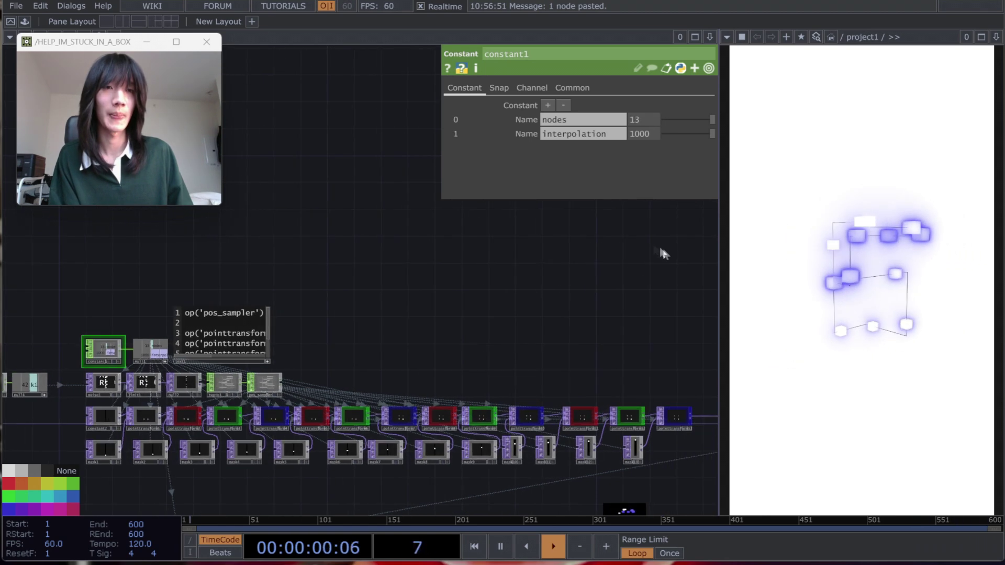
click(646, 120)
text(6)
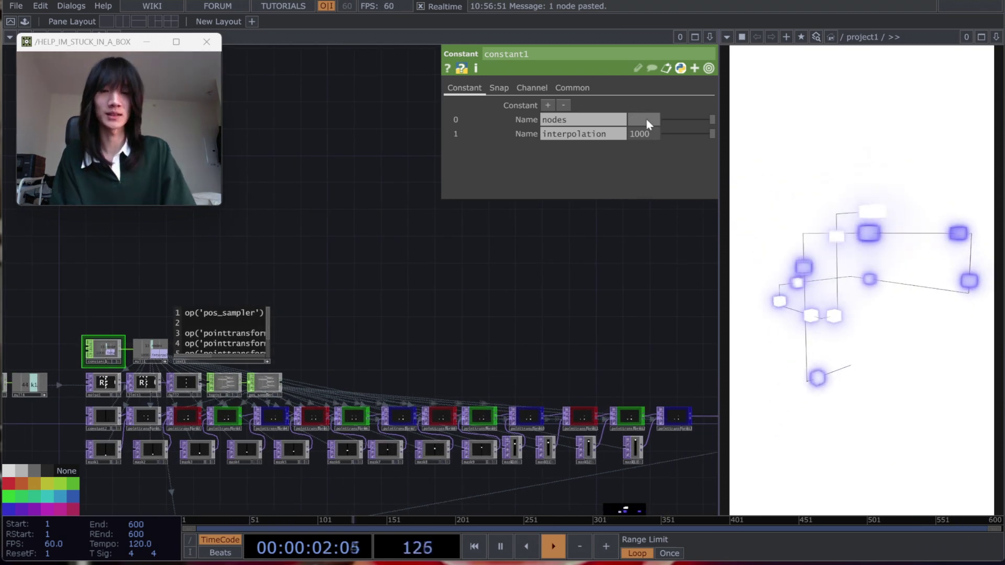
key(Return)
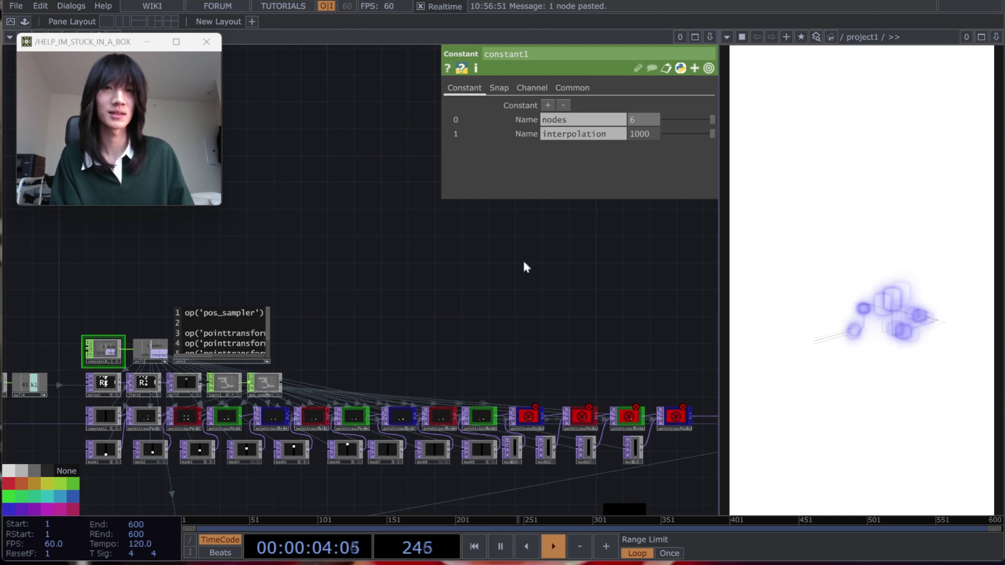
click(646, 119)
text(15)
key(Return)
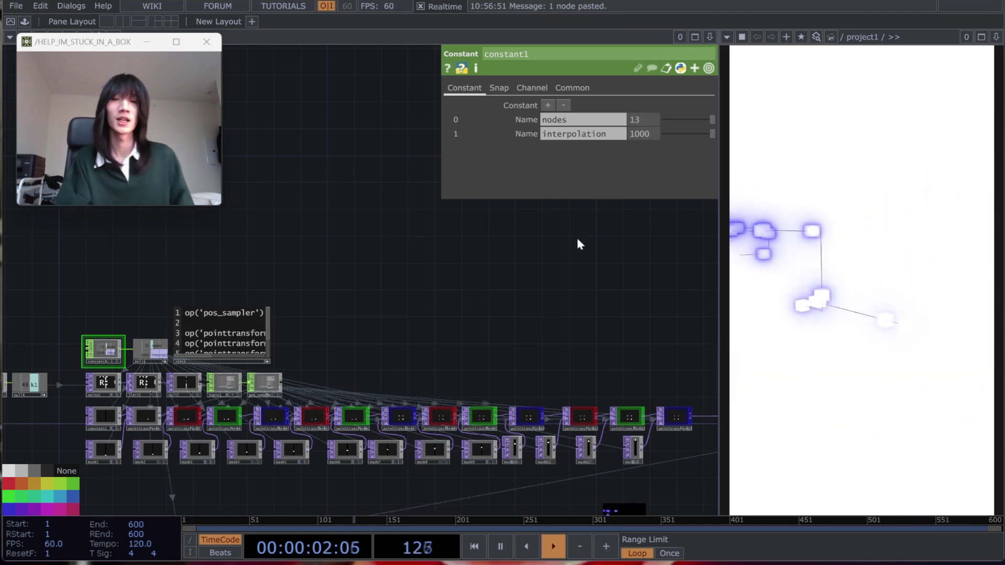
Try the Vertical and Radial types on ramp2, testing a Period of 0.35 with Radial.
drag(574, 301, 375, 243)
scroll(366, 241, down, 3)
drag(536, 366, 536, 238)
drag(315, 395, 373, 371)
scroll(373, 371, up, 4)
scroll(373, 372, up, 5)
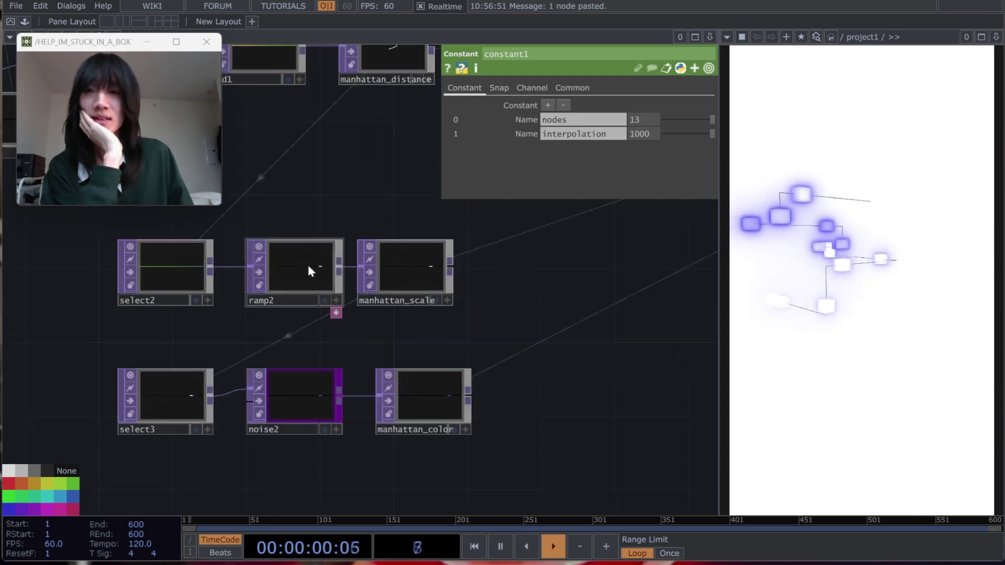
click(308, 265)
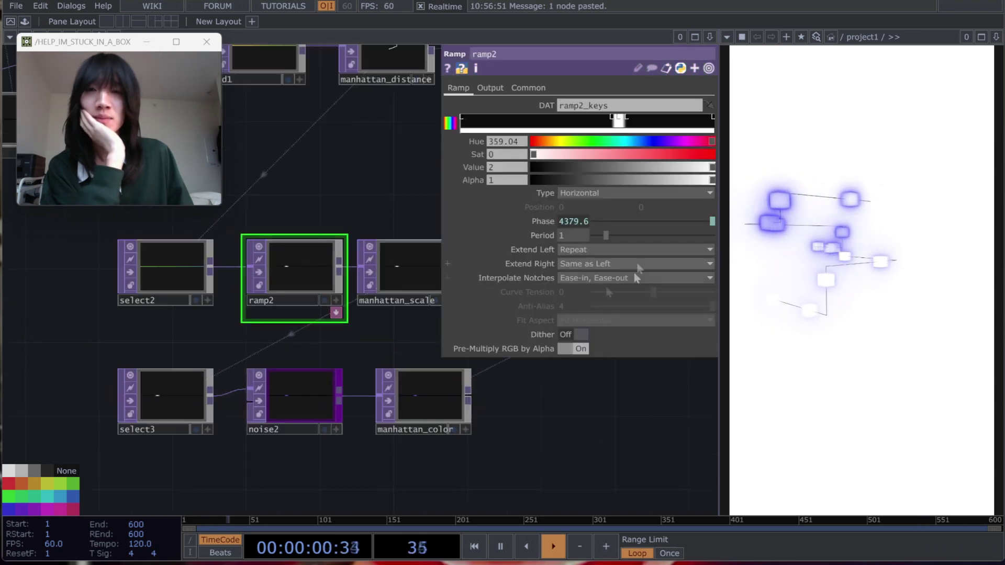
click(618, 195)
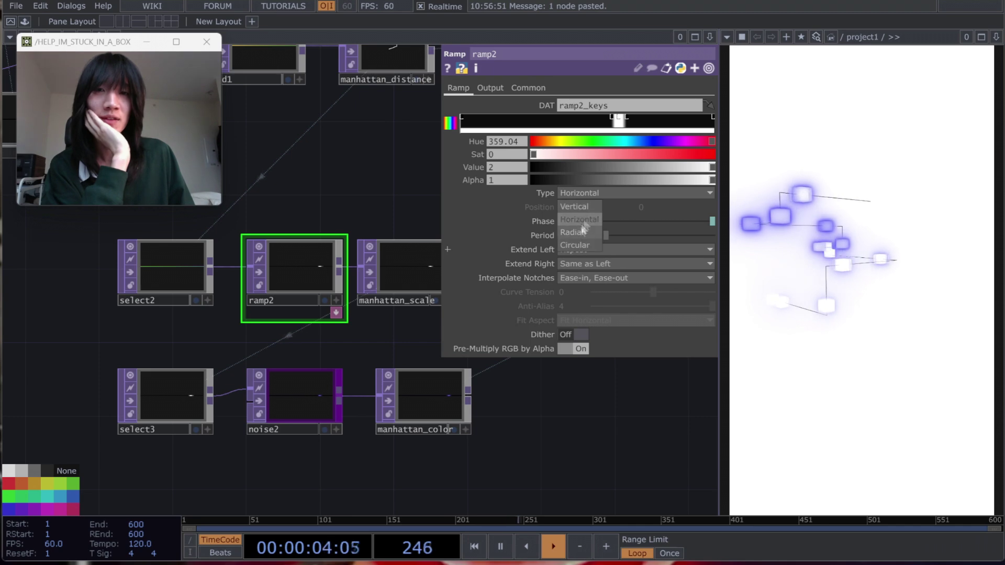
click(593, 194)
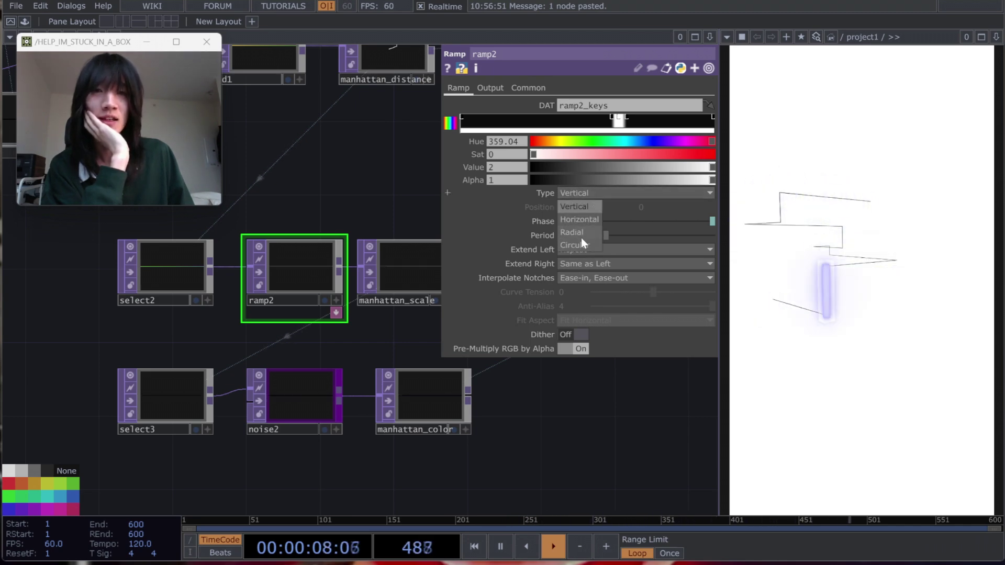
click(585, 249)
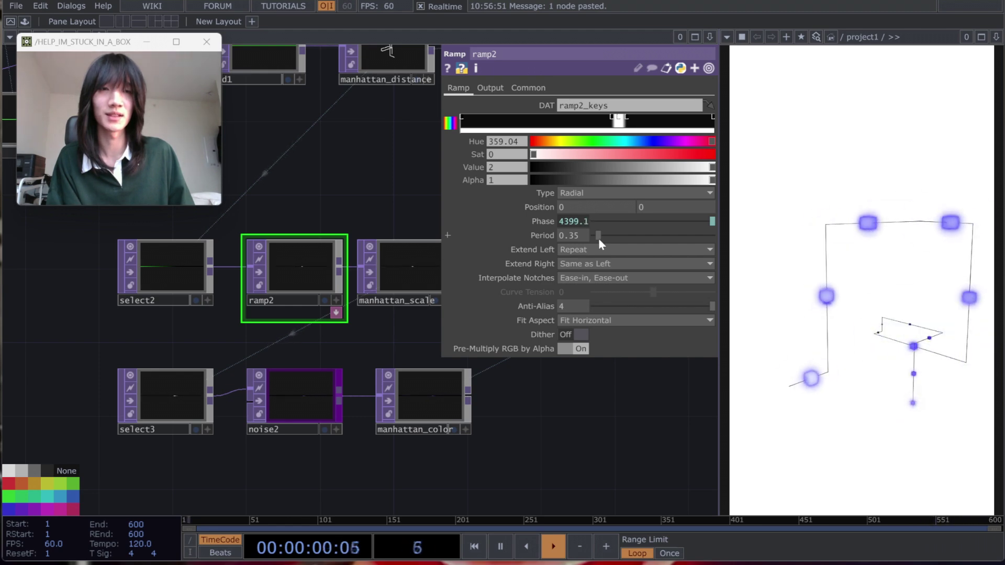
Try the Circular type on ramp2, and test short periods such as 0.02 with the Horizontal type.
click(592, 195)
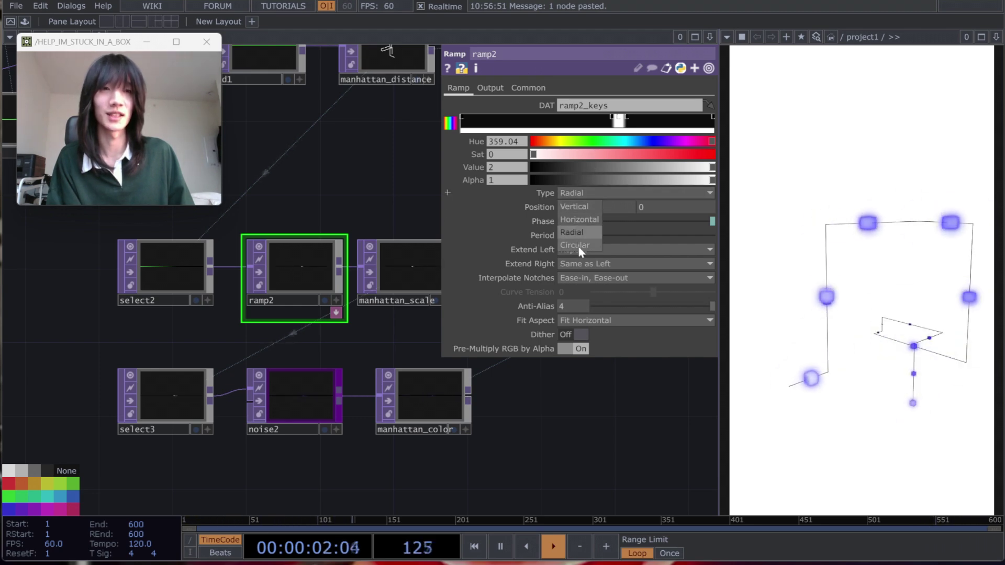
click(577, 245)
click(591, 193)
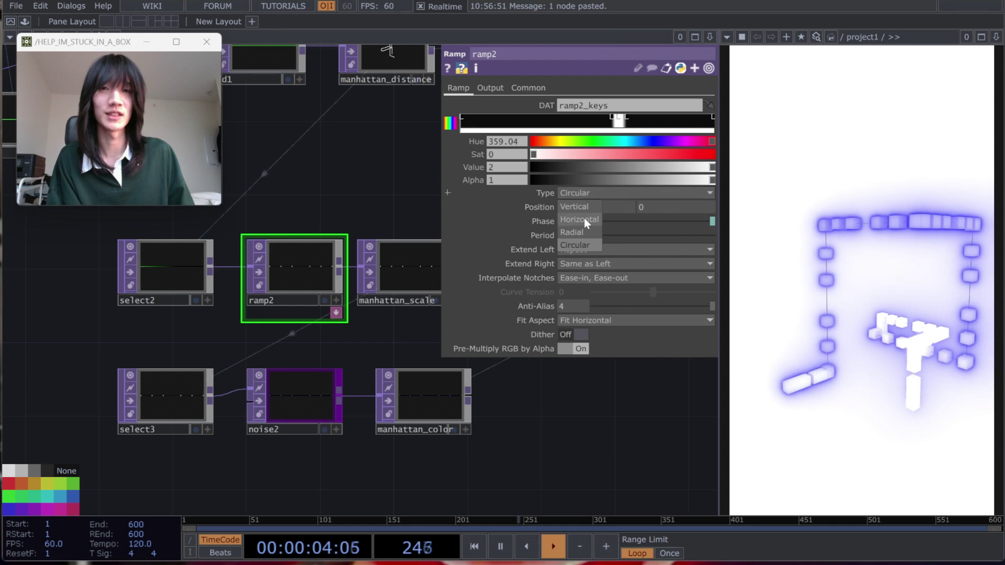
click(581, 213)
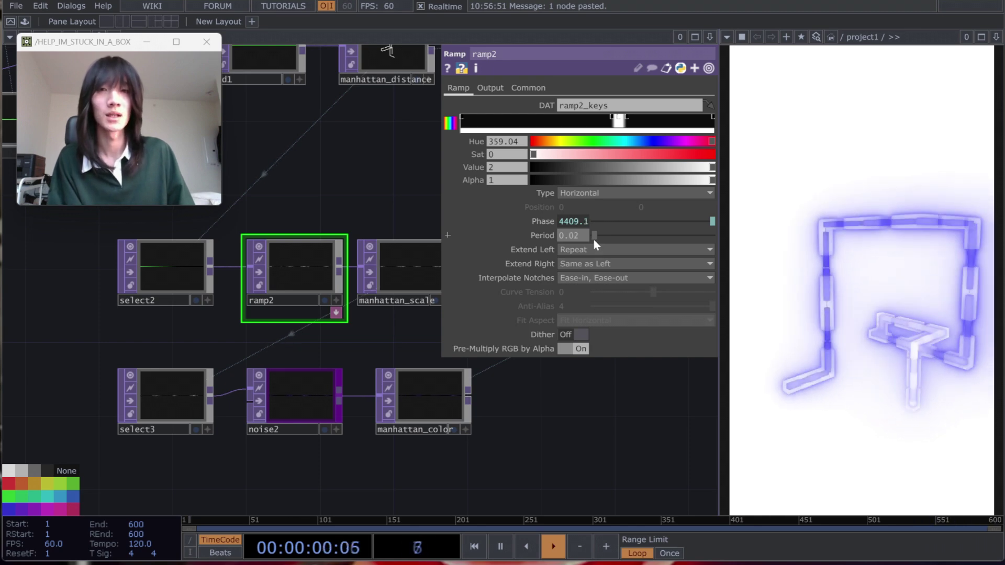
click(595, 238)
Try the Vertical type on ramp2 and return it to Horizontal with a Period of 1.
click(601, 193)
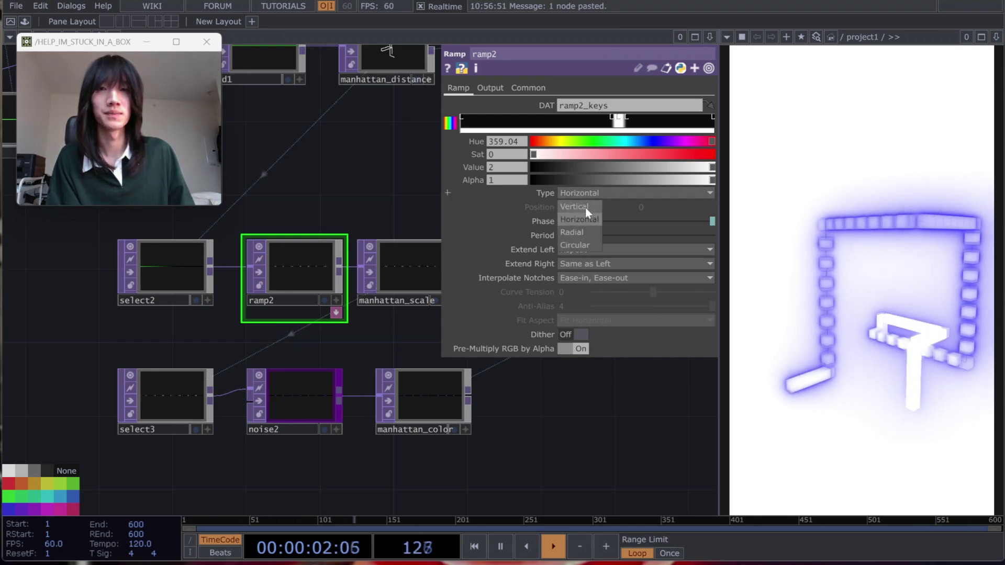
click(587, 204)
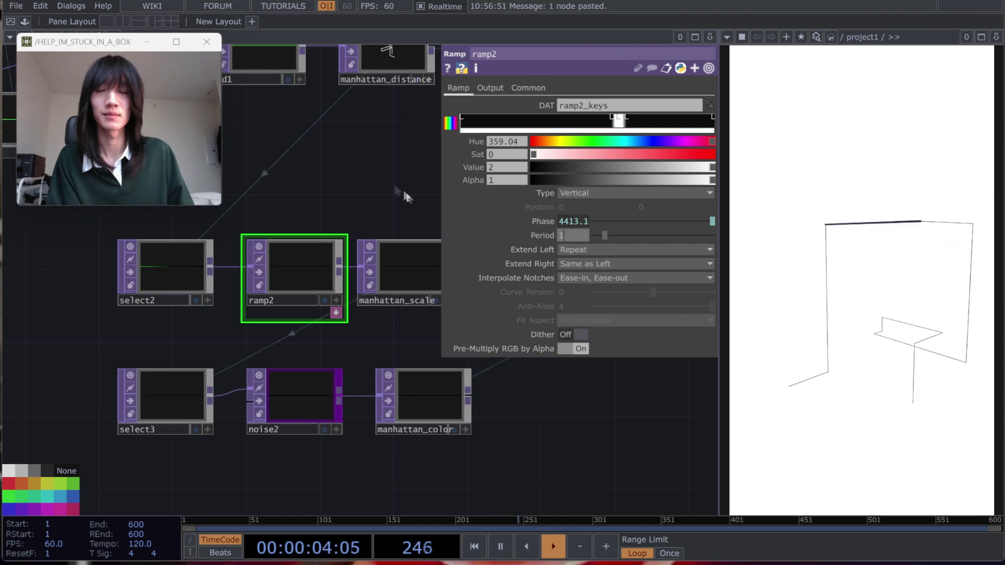
click(597, 193)
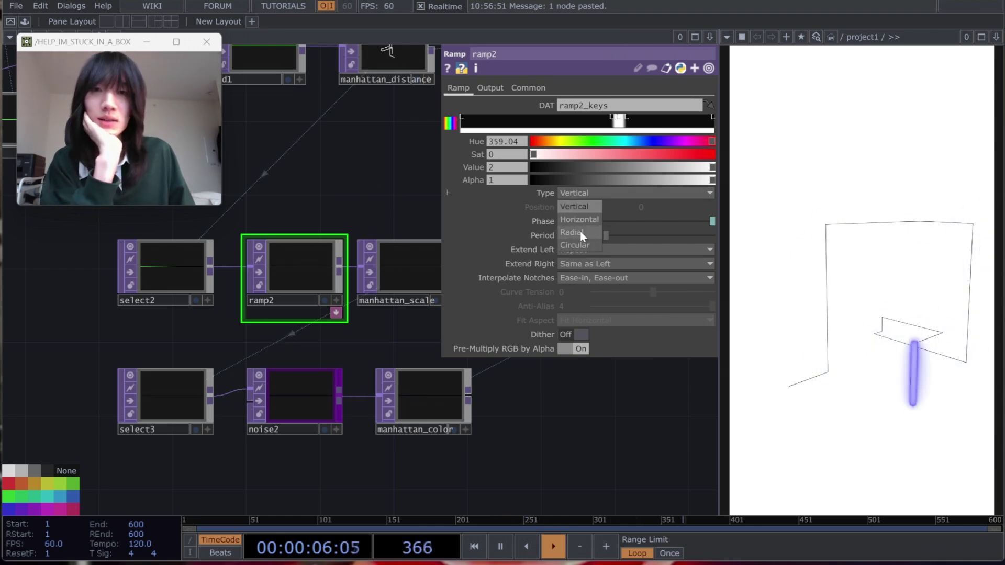
Duplicate the box1, transform, null, geo1 and constant3 nodes and place the copies beneath the originals.
drag(633, 414, 466, 410)
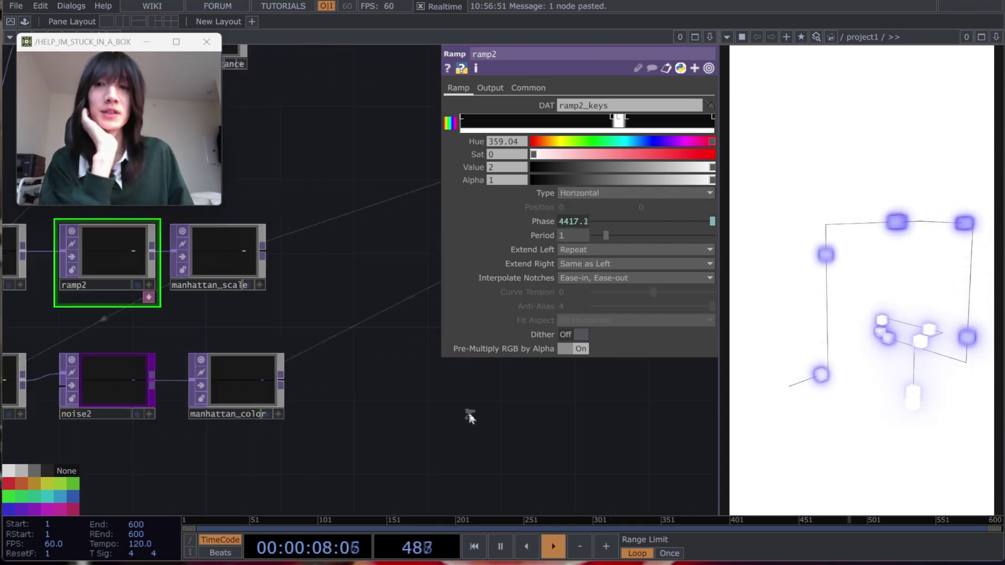
scroll(465, 411, down, 3)
drag(534, 424, 418, 415)
drag(504, 411, 429, 398)
drag(518, 393, 306, 419)
drag(145, 271, 237, 329)
right_drag(206, 246, 448, 375)
key(ctrl+c)
drag(419, 423, 310, 395)
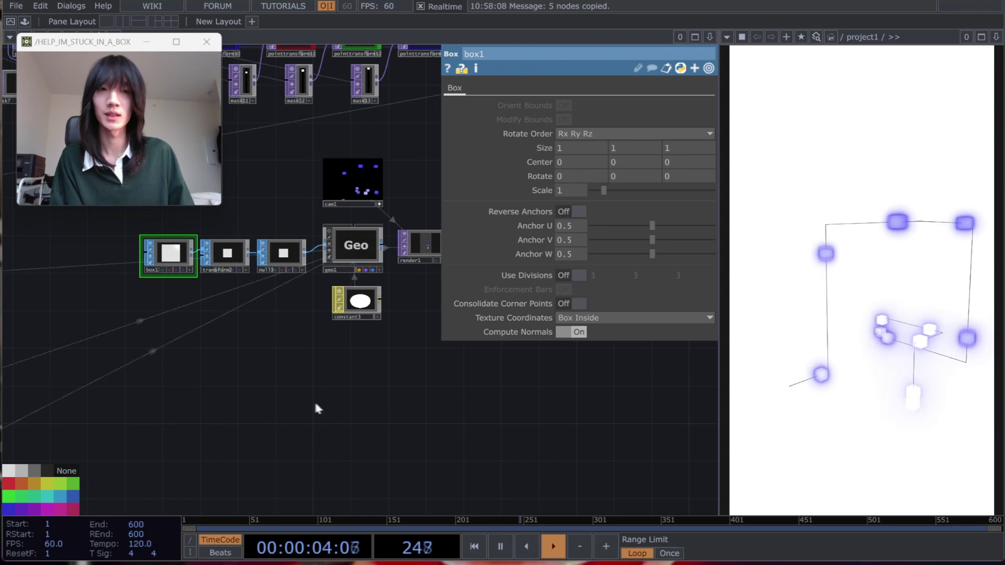
key(ctrl+v)
drag(614, 372, 343, 380)
Set the Wire Frame option of the constant4 material to Topology Wire Frame.
scroll(447, 413, up, 3)
click(347, 424)
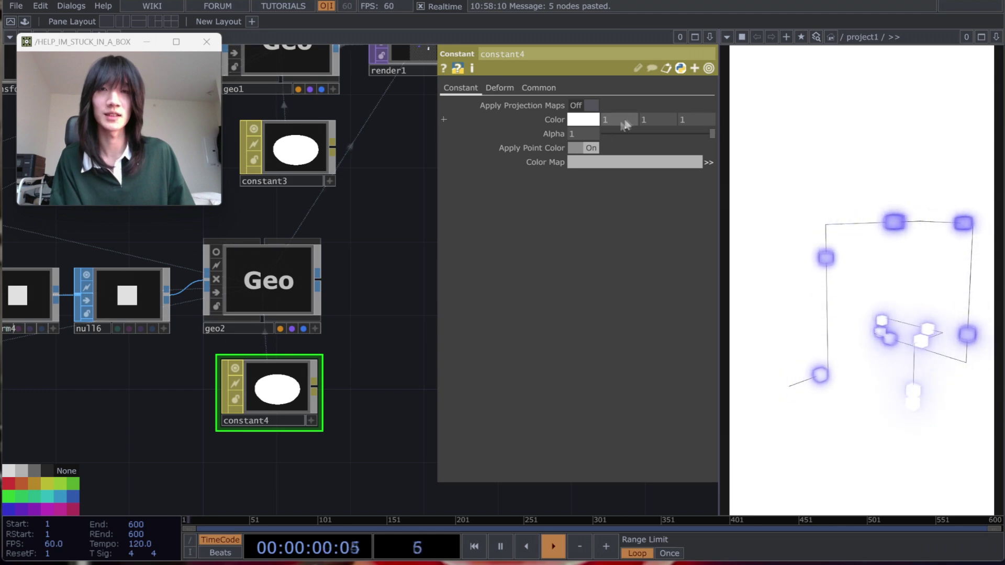
click(499, 88)
click(549, 87)
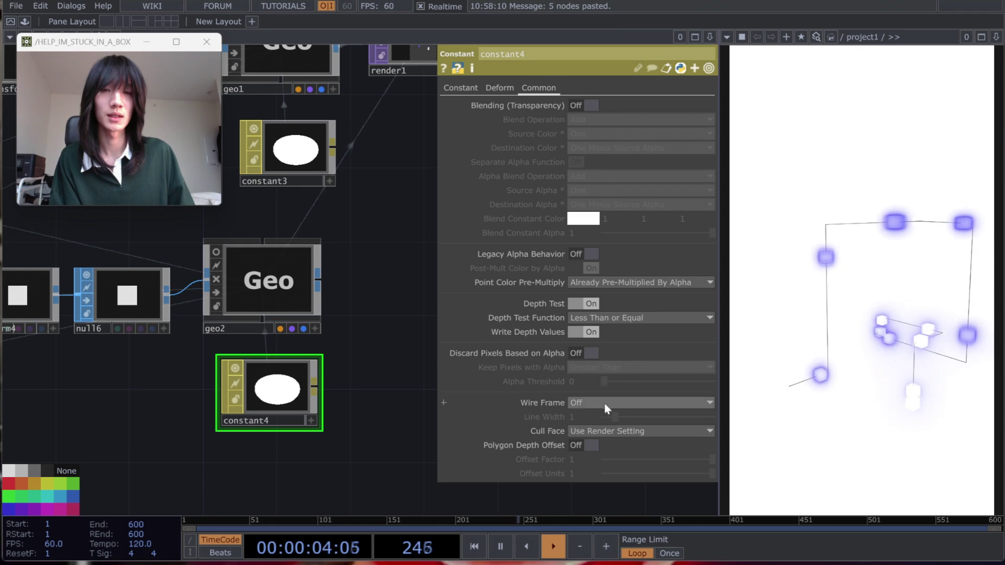
click(589, 403)
click(602, 443)
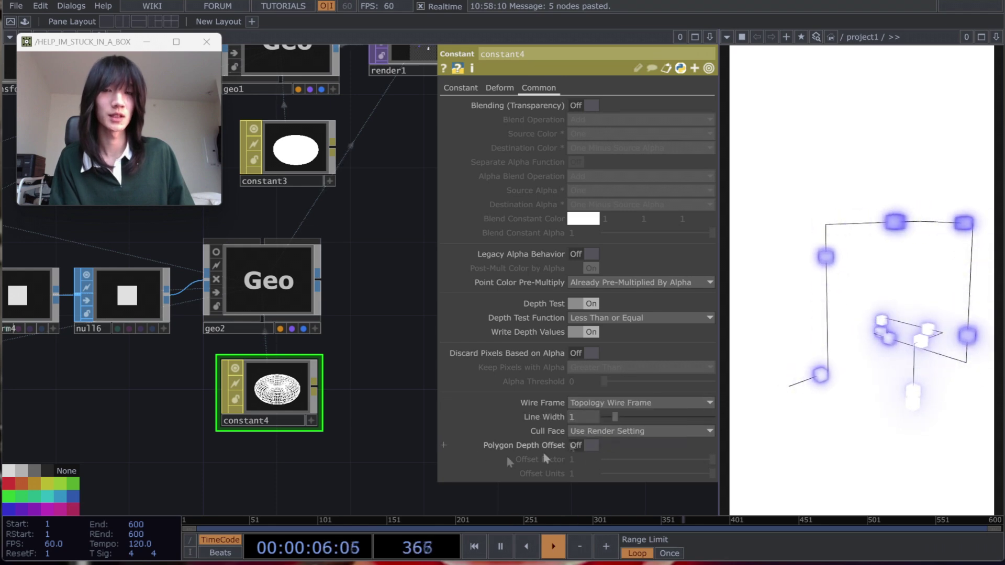
Set the Uniform Scale of transform4 to 0.07.
middle_drag(88, 320, 187, 329)
click(112, 306)
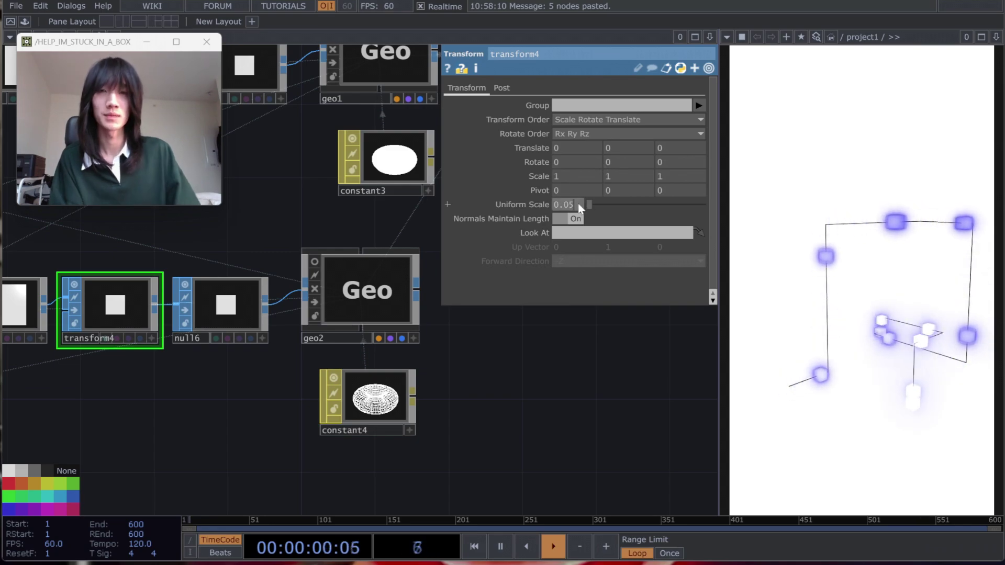
text(6)
key(Return)
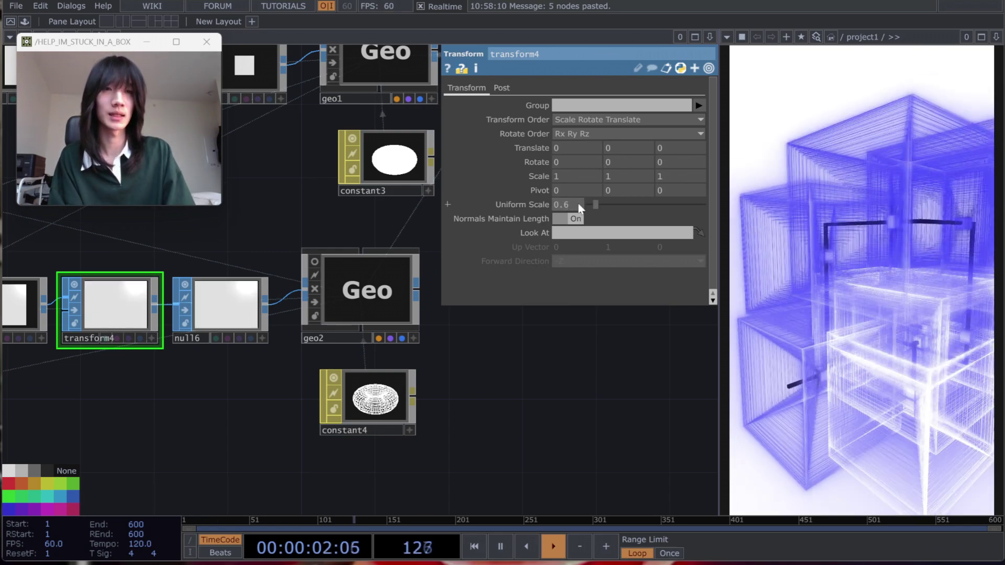
key(BackSpace)
text(06)
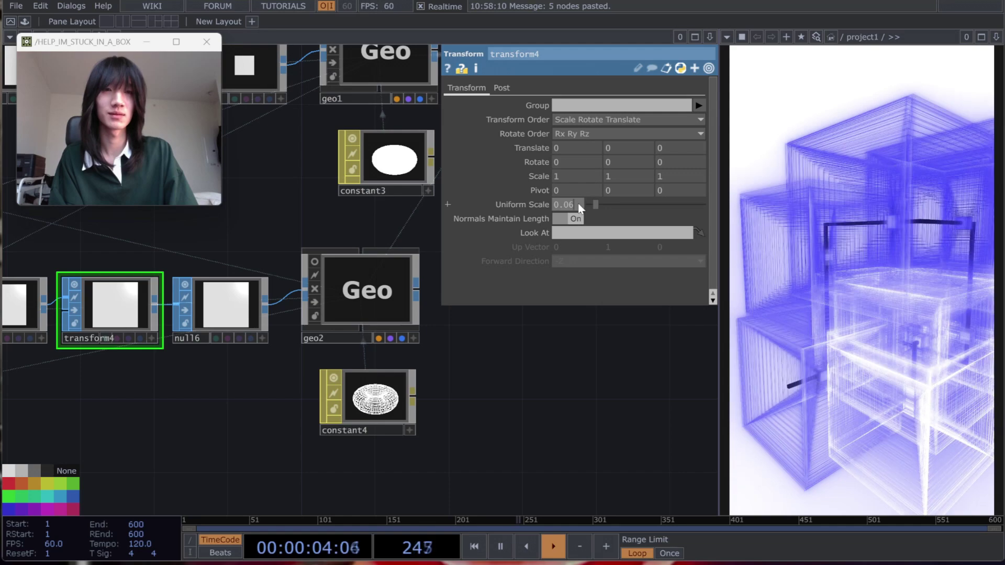
key(Return)
key(BackSpace)
text(7)
key(Return)
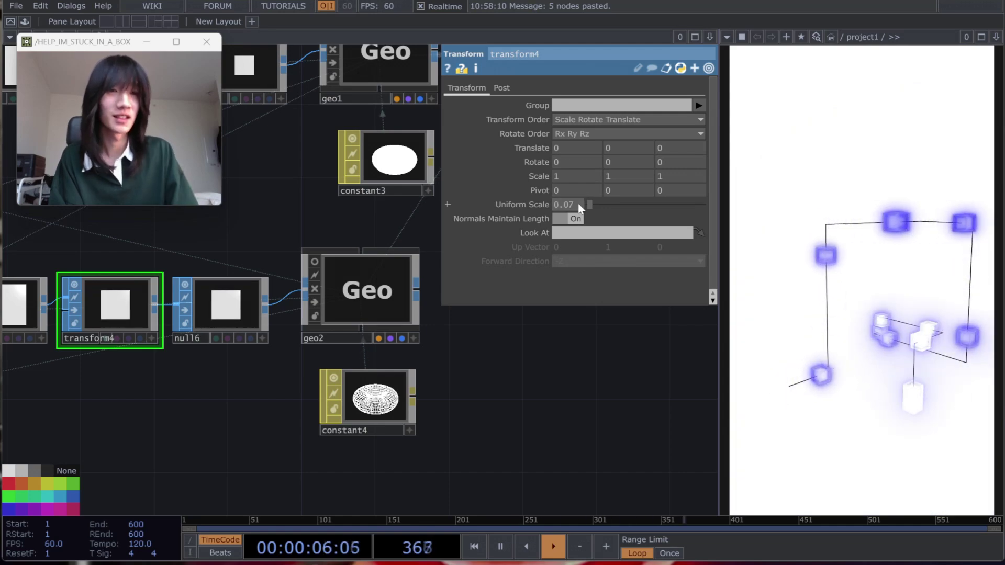
Duplicate the select2, ramp2 and manhattan_scale nodes and place the copies beneath the manhattan_color row.
scroll(300, 410, down, 4)
drag(241, 426, 466, 298)
drag(100, 400, 324, 426)
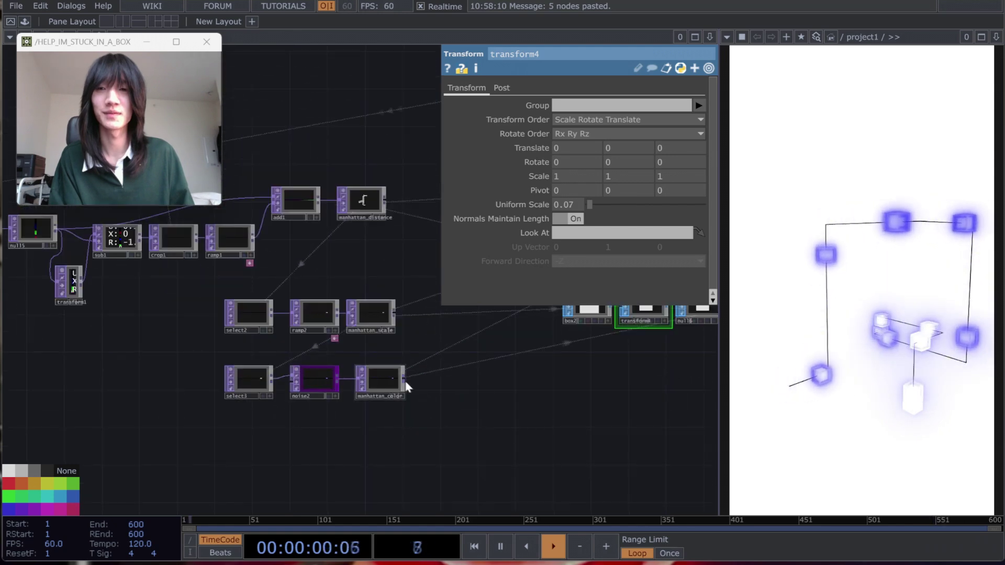
drag(481, 406, 388, 405)
drag(151, 438, 211, 406)
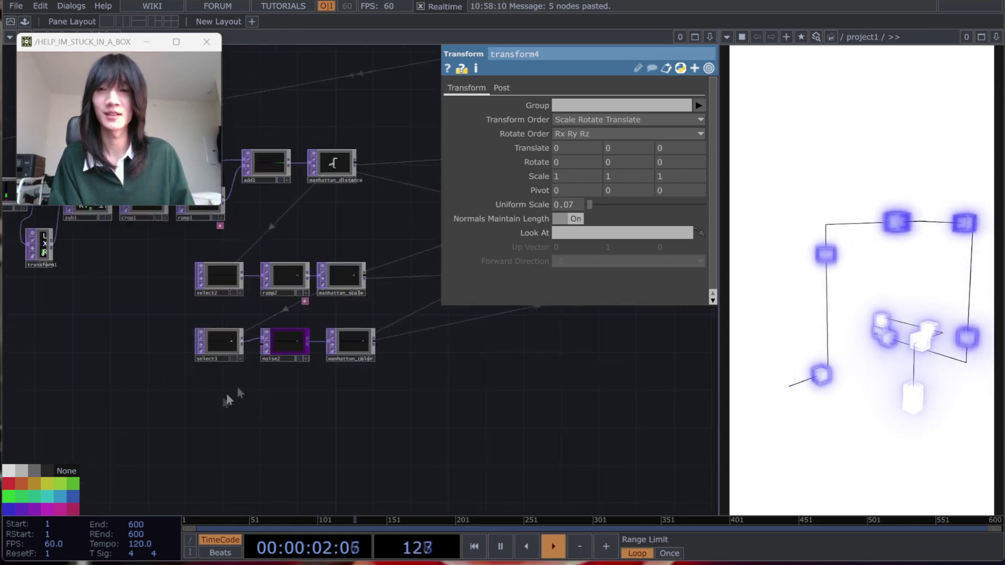
key(Tab)
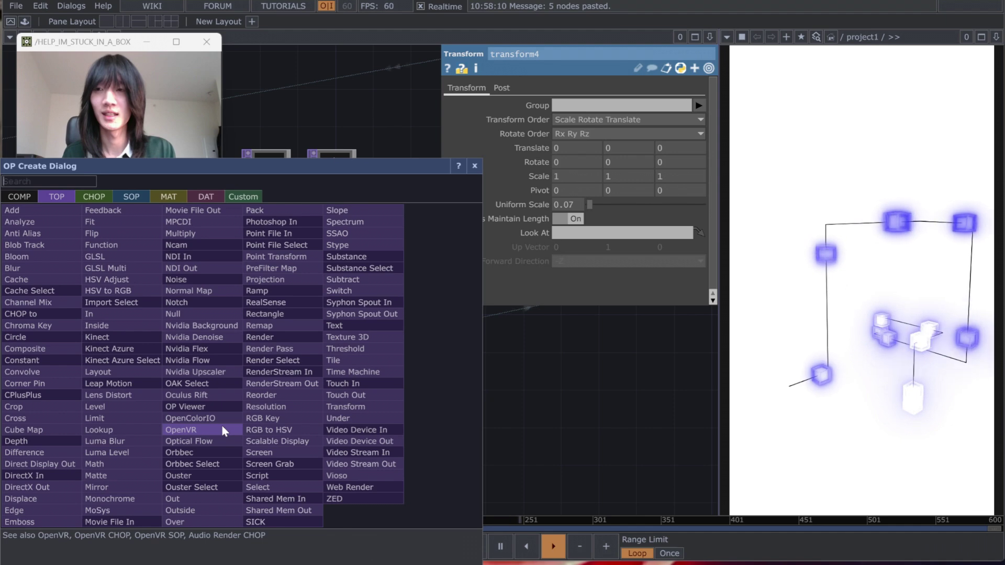
key(Escape)
drag(182, 250, 399, 300)
key(ctrl+c)
key(ctrl+v)
drag(312, 370, 302, 426)
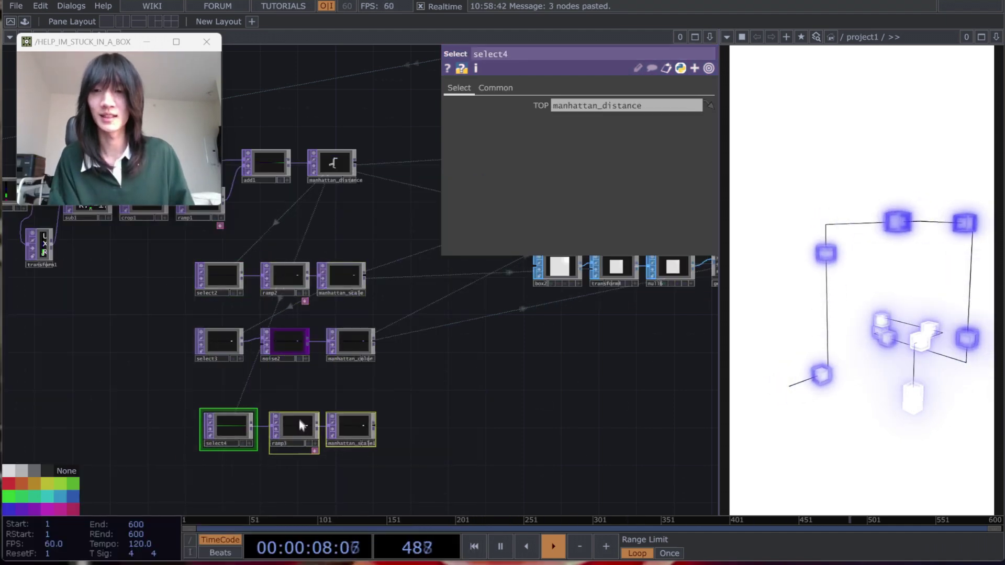
Rename the copied null manhattan_scale1 as wire_frame_scale.
scroll(305, 408, up, 5)
drag(590, 419, 585, 346)
click(406, 417)
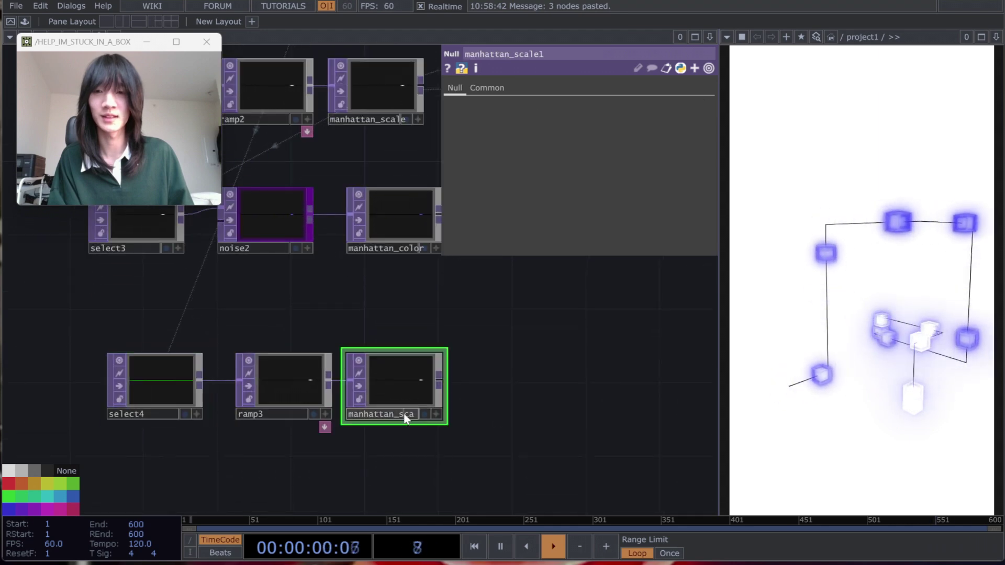
text(WIRE)
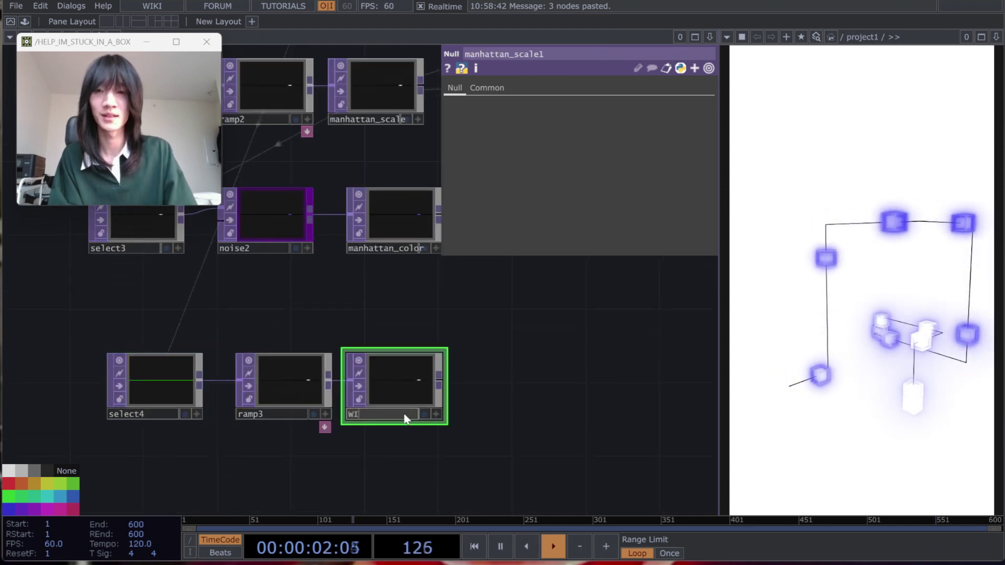
key(BackSpace)
key(BackSpace)
key(Caps_Lock)
text(wire_frame)
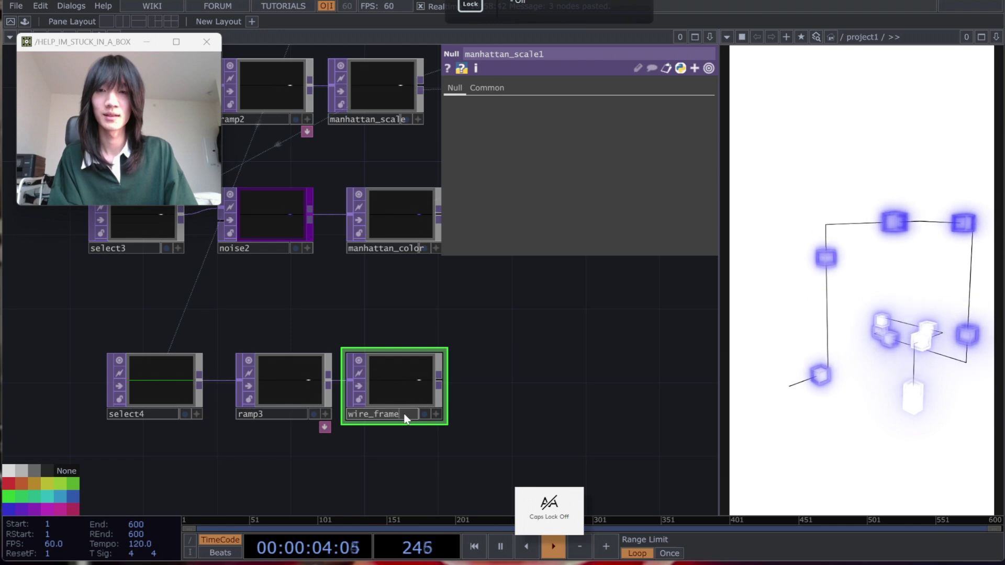
text(_scale)
key(Return)
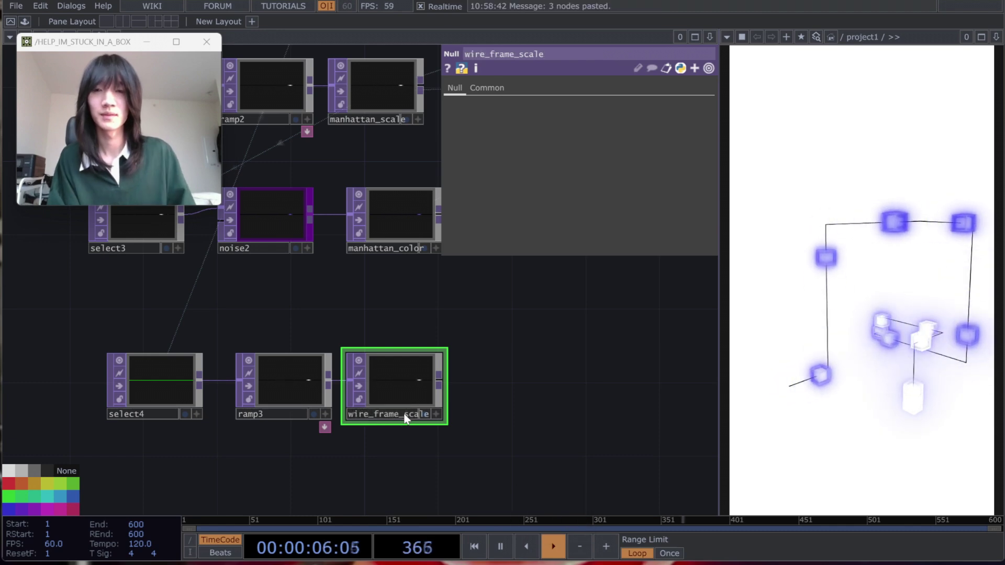
scroll(549, 372, down, 5)
drag(657, 426, 325, 422)
scroll(318, 422, down, 3)
drag(390, 398, 411, 390)
drag(287, 427, 404, 408)
scroll(281, 439, up, 5)
drag(280, 438, 249, 480)
click(272, 345)
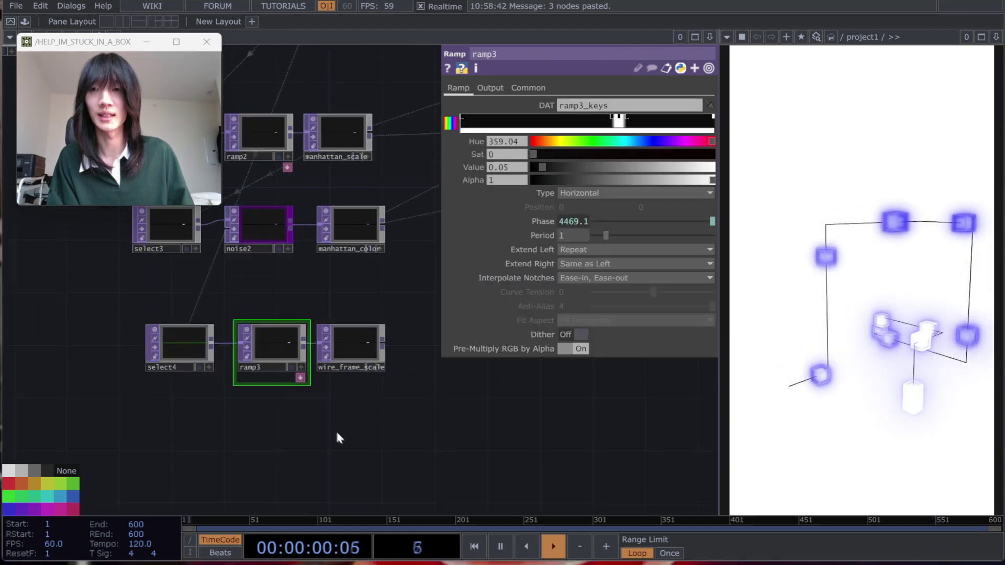
key(ctrl+v)
click(271, 426)
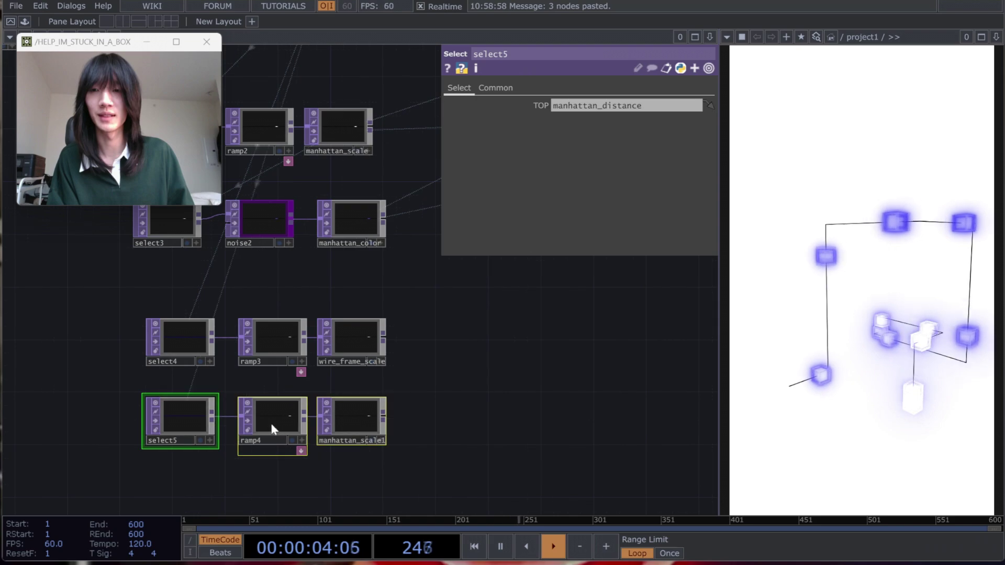
scroll(272, 425, up, 3)
drag(284, 422, 338, 404)
drag(467, 315, 478, 351)
key(ctrl+z)
key(ctrl+z)
scroll(375, 262, down, 3)
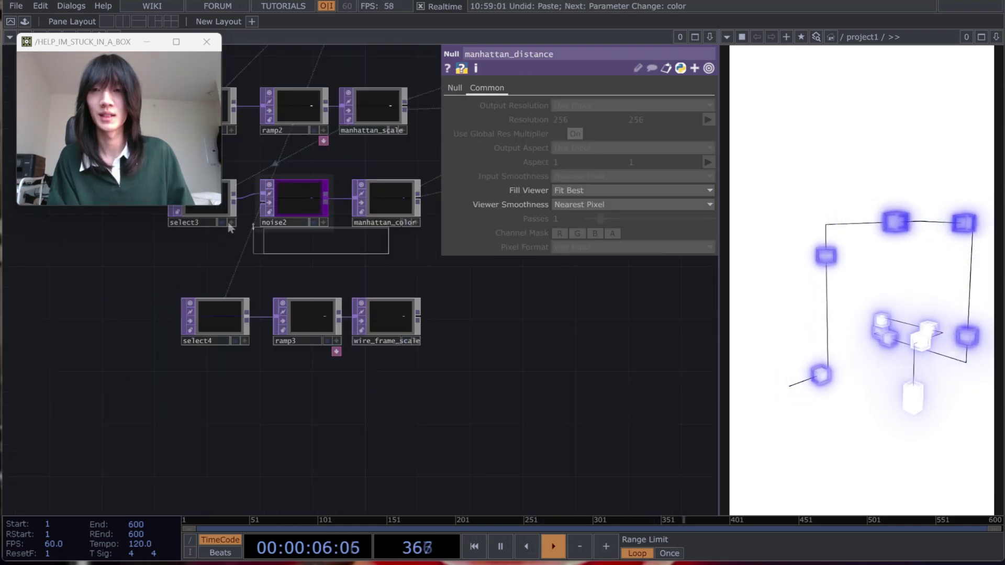
Duplicate the select3, noise2 and manhattan_color nodes and place the copies beneath the wire_frame_scale row.
drag(229, 226, 172, 209)
key(ctrl+c)
key(ctrl+v)
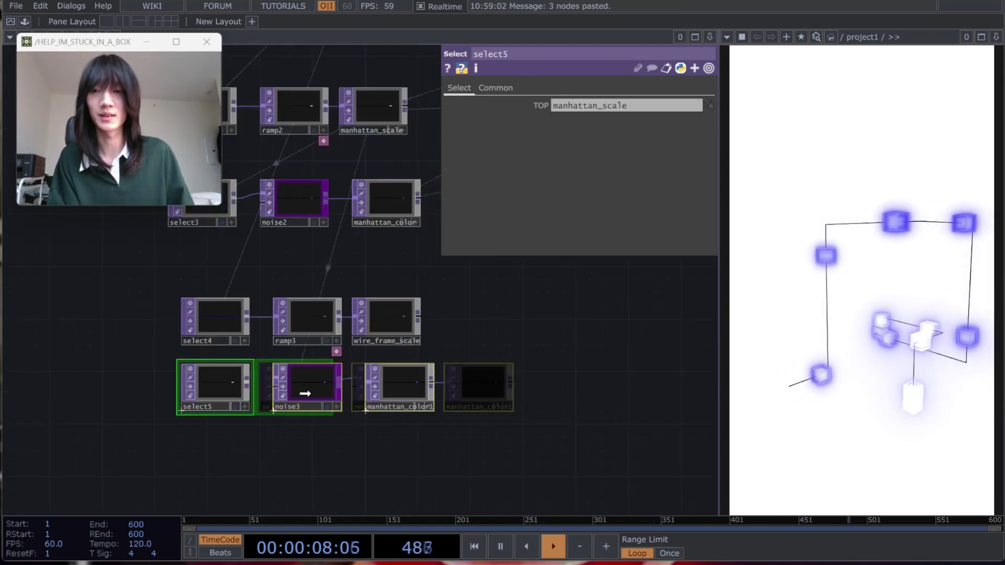
click(306, 393)
Rename the copied null manhattan_color1 as wire_frame_color.
scroll(378, 394, up, 3)
click(396, 421)
double_click(400, 420)
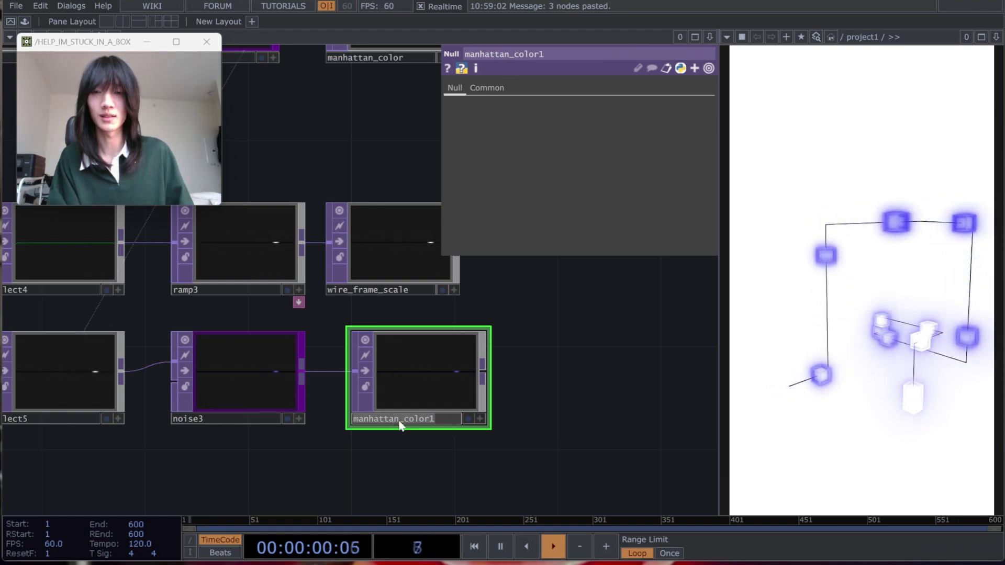
text(wire)
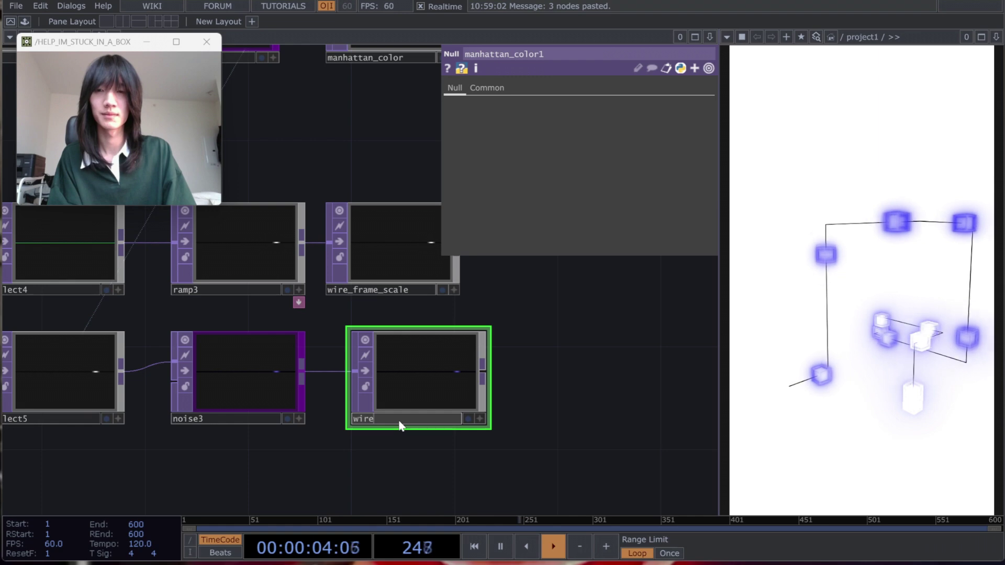
text(_frame_color)
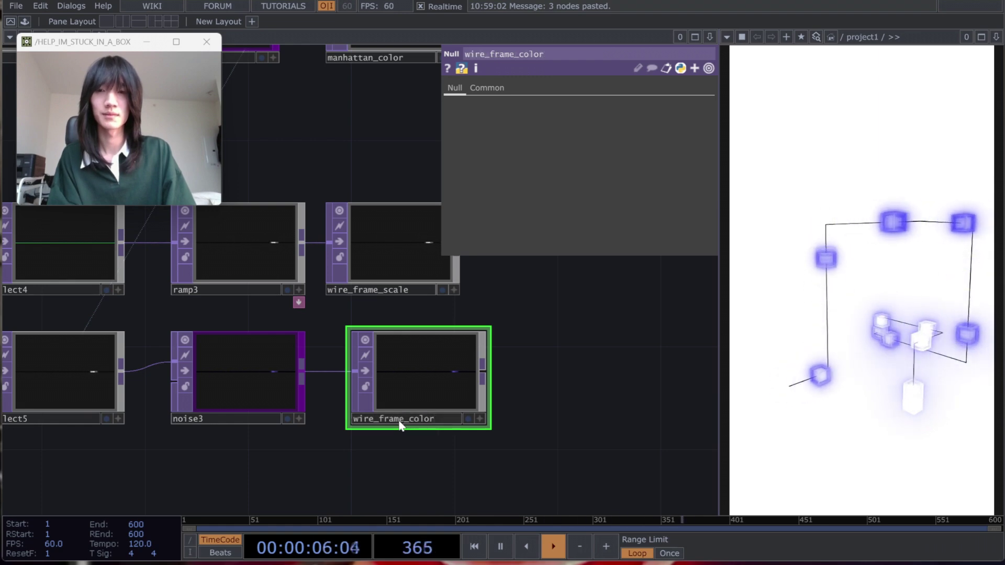
key(Return)
Assign wire_frame_color as the instance color source of geo2 and wire_frame_scale as its Scale OP.
scroll(341, 424, down, 3)
drag(355, 415, 261, 416)
middle_drag(261, 416, 287, 424)
drag(287, 424, 116, 547)
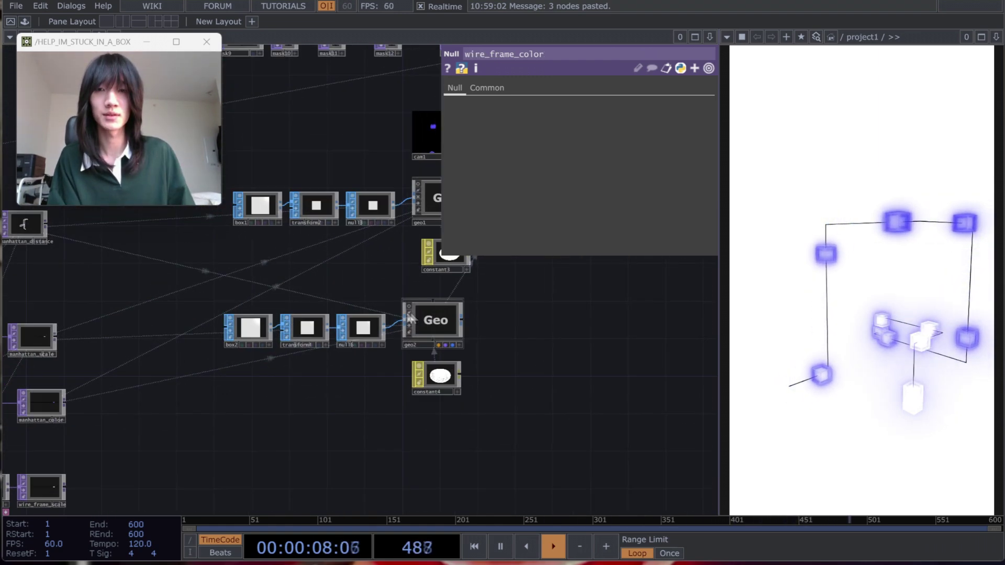
click(416, 321)
drag(201, 479, 283, 383)
middle_drag(283, 383, 274, 387)
scroll(314, 359, up, 3)
drag(246, 421, 627, 465)
scroll(539, 80, up, 5)
drag(226, 329, 609, 278)
Set the Amplitude of noise3 to 0.79.
scroll(314, 330, down, 3)
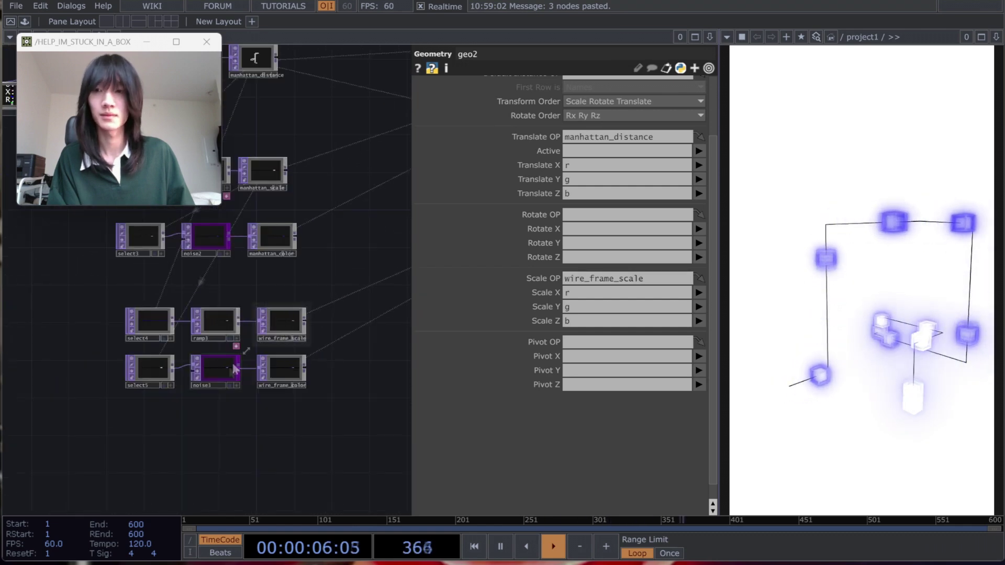
scroll(223, 377, up, 2)
click(223, 378)
drag(614, 219, 642, 220)
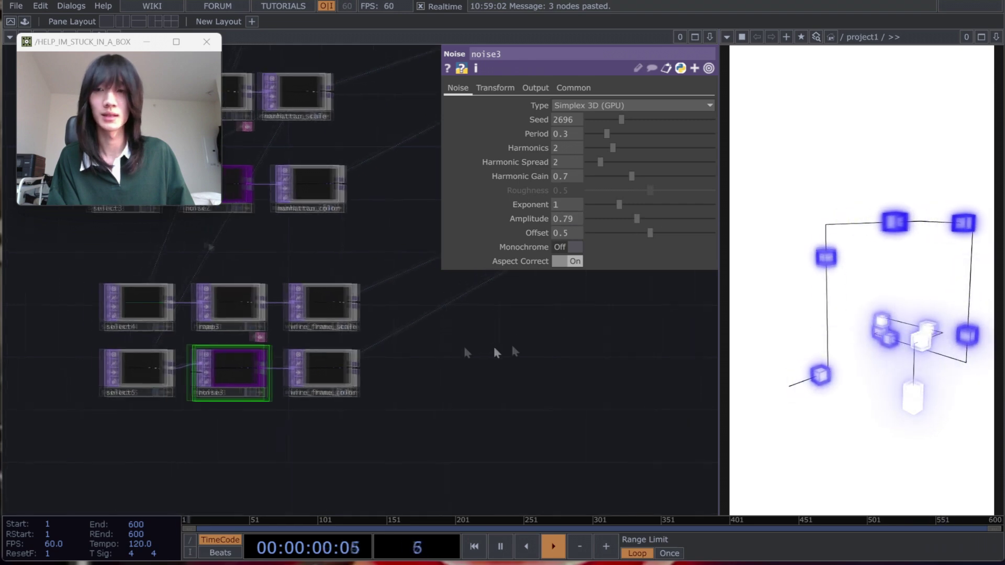
Try a Period of 0.62 on ramp3 and undo the change.
scroll(157, 314, up, 2)
click(236, 301)
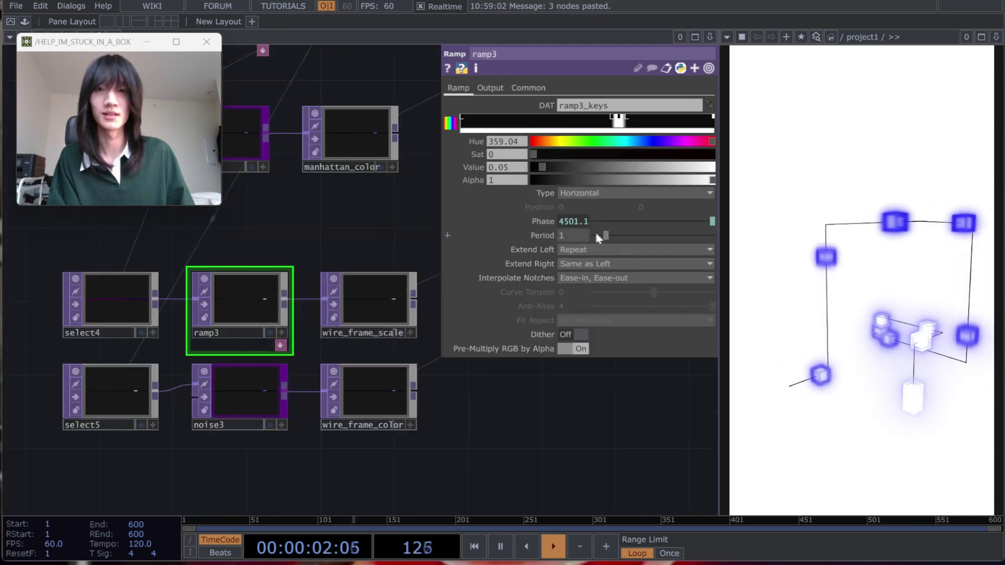
mouse_move(607, 237)
mouse_down()
mouse_move(603, 248)
mouse_move(604, 228)
mouse_move(602, 253)
mouse_move(601, 233)
mouse_up()
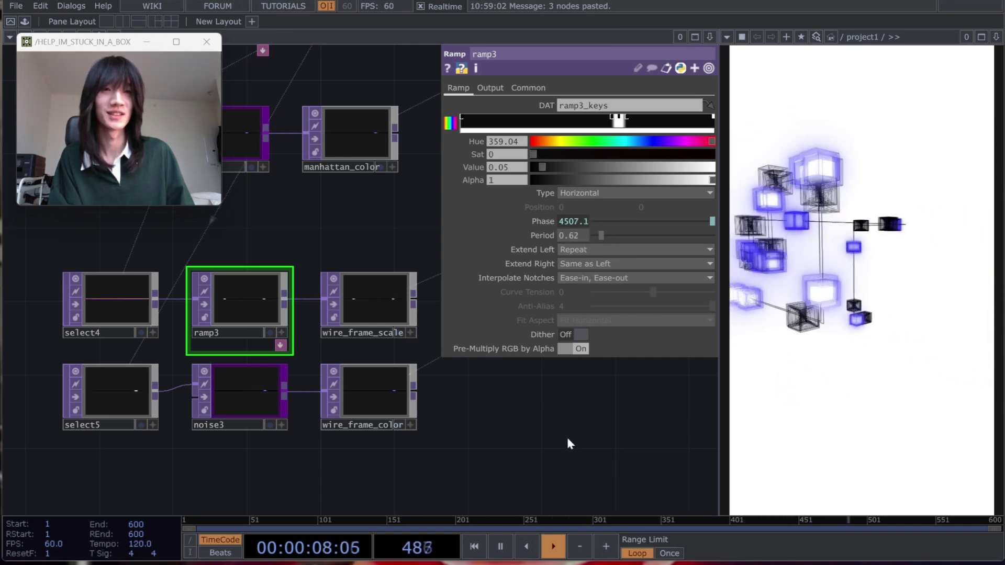
key(ctrl+z)
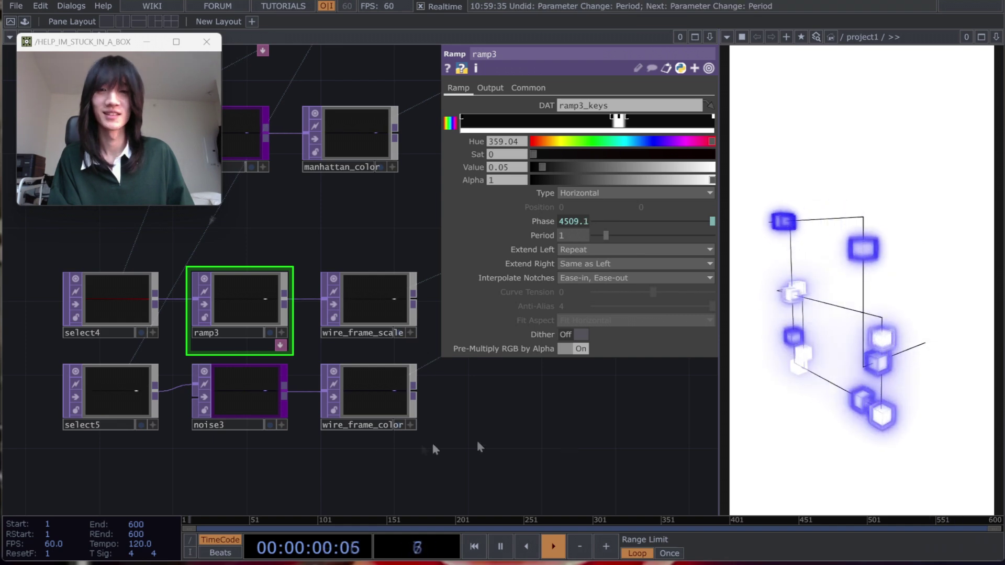
Set the Offset of noise3 to 0.534.
click(259, 406)
drag(631, 233, 655, 231)
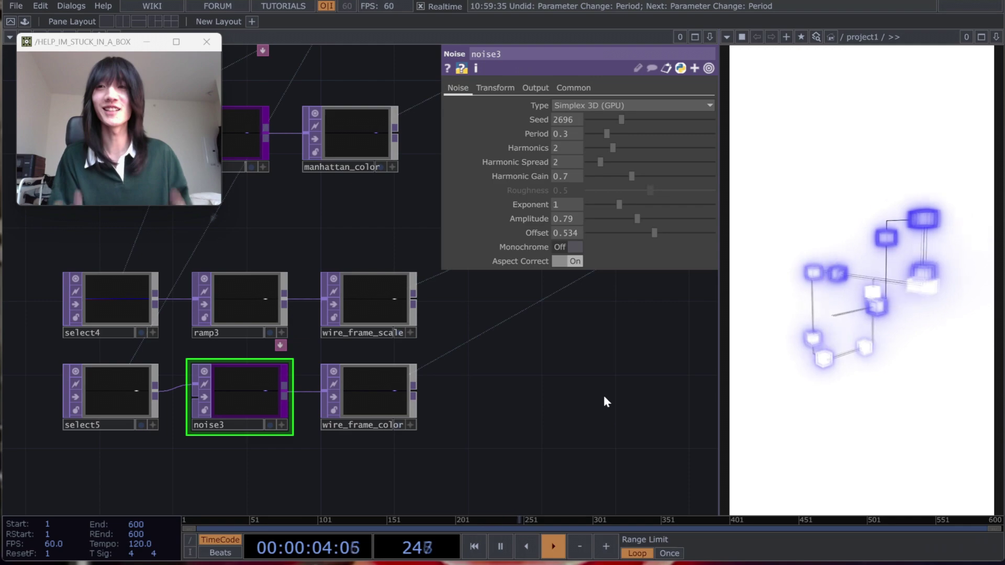
Review the whole network, from the key counter and point transform rows to the Manhattan-distance, wireframe and geometry branches.
scroll(602, 397, down, 5)
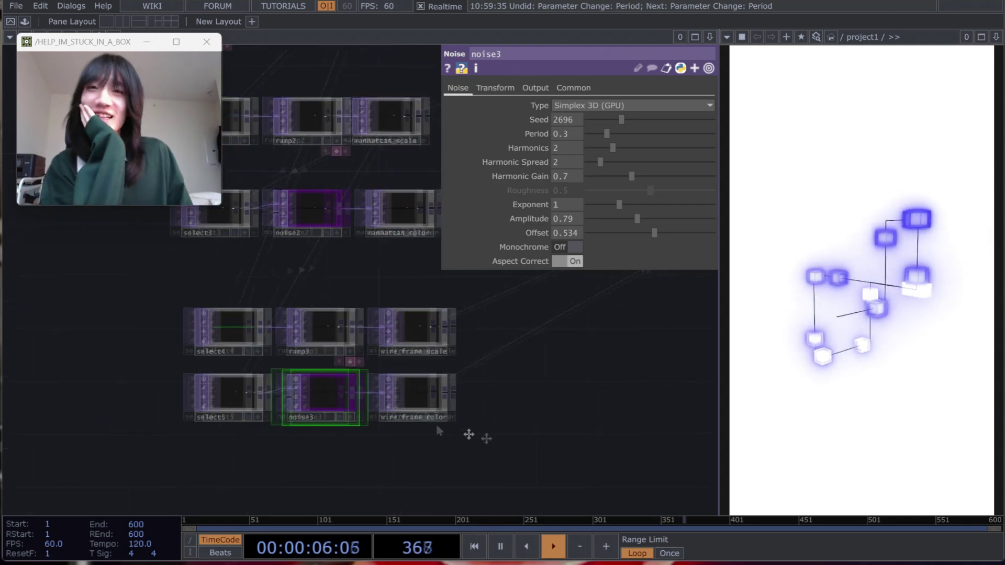
drag(451, 358, 307, 411)
scroll(301, 407, down, 5)
drag(278, 301, 300, 374)
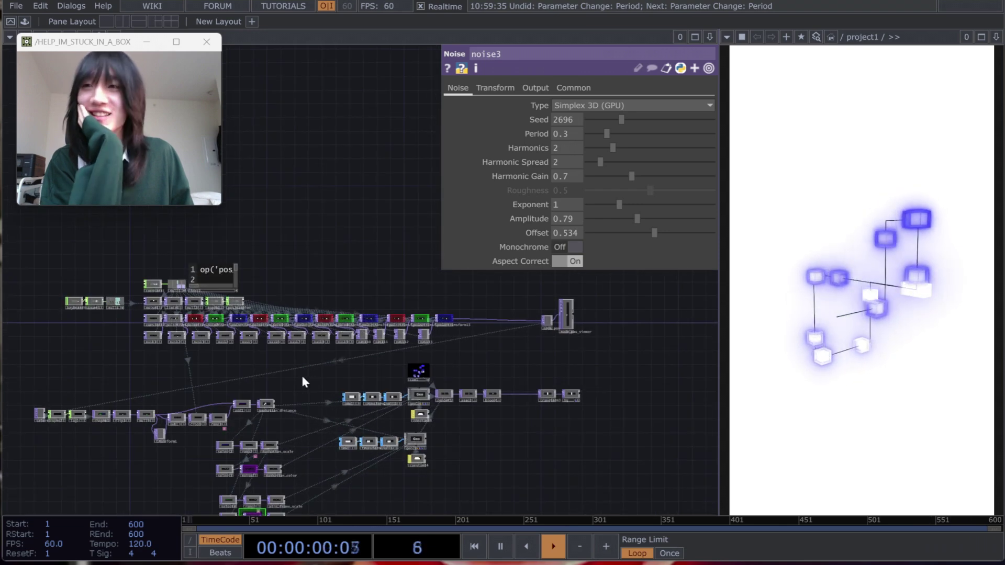
drag(385, 510, 392, 473)
drag(382, 436, 382, 383)
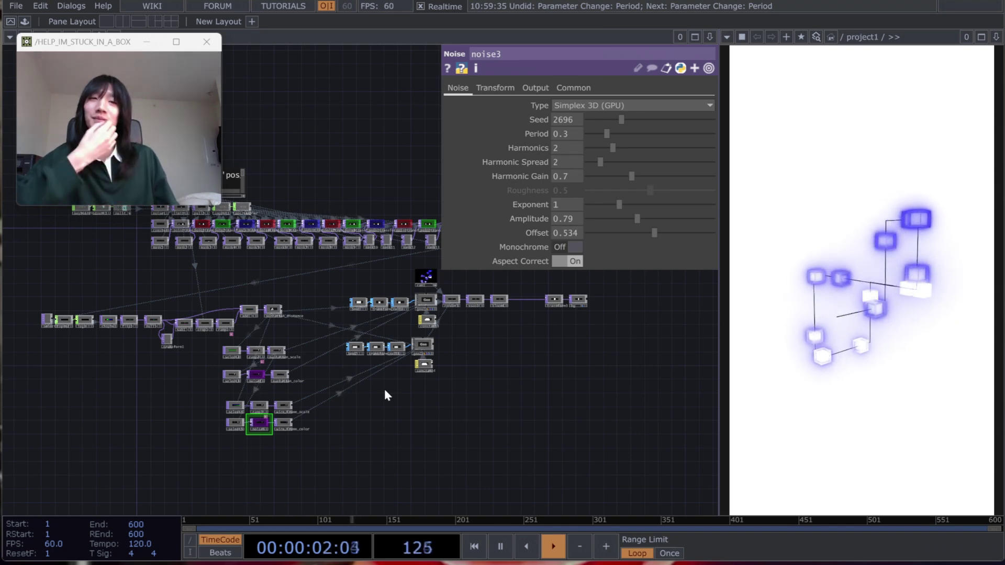
scroll(397, 422, up, 3)
drag(397, 422, 465, 426)
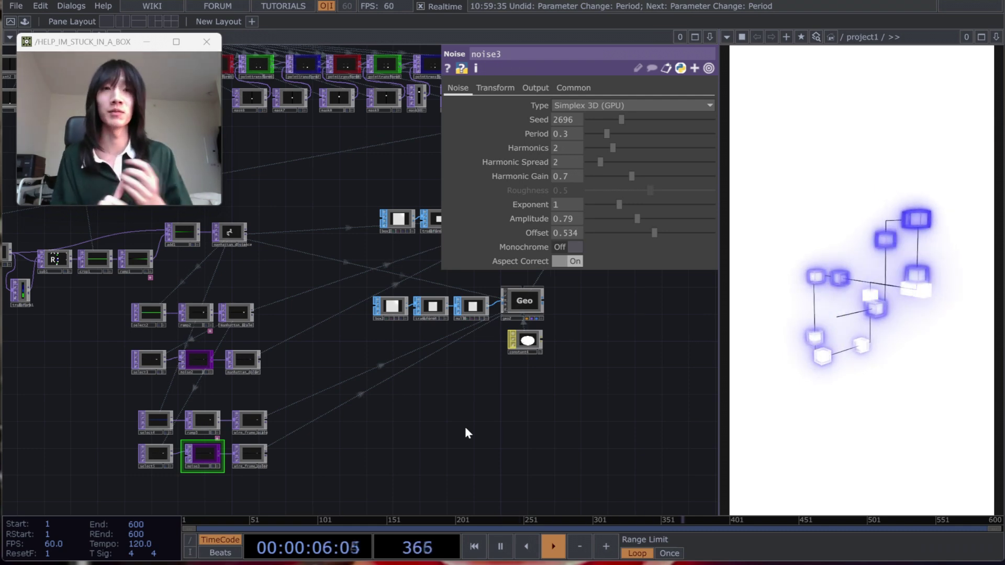
drag(334, 330, 274, 554)
drag(283, 397, 453, 419)
drag(172, 366, 320, 392)
scroll(296, 222, up, 4)
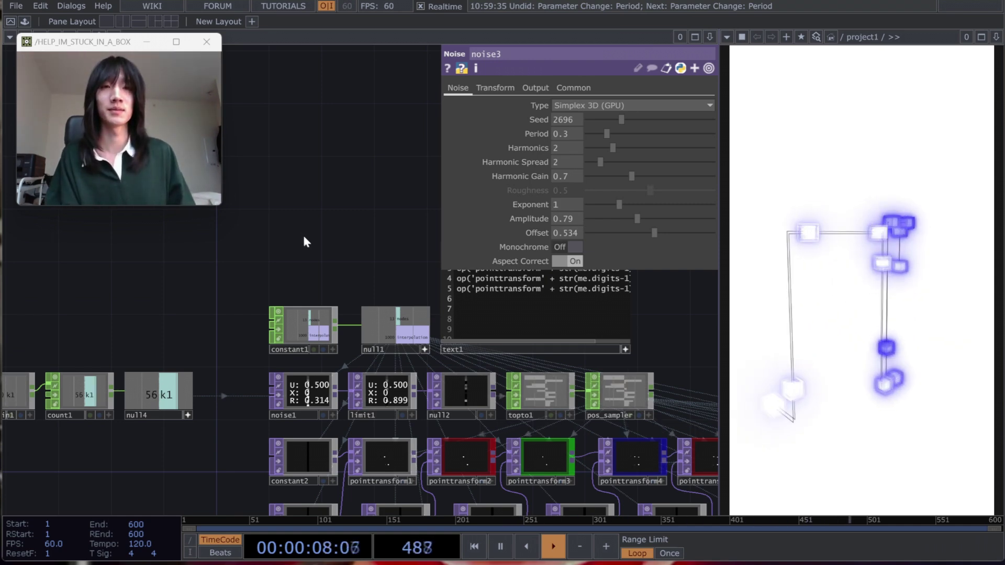
scroll(319, 243, down, 5)
drag(536, 395, 424, 279)
drag(435, 362, 400, 269)
scroll(432, 369, up, 2)
drag(409, 315, 457, 424)
right_drag(392, 341, 303, 296)
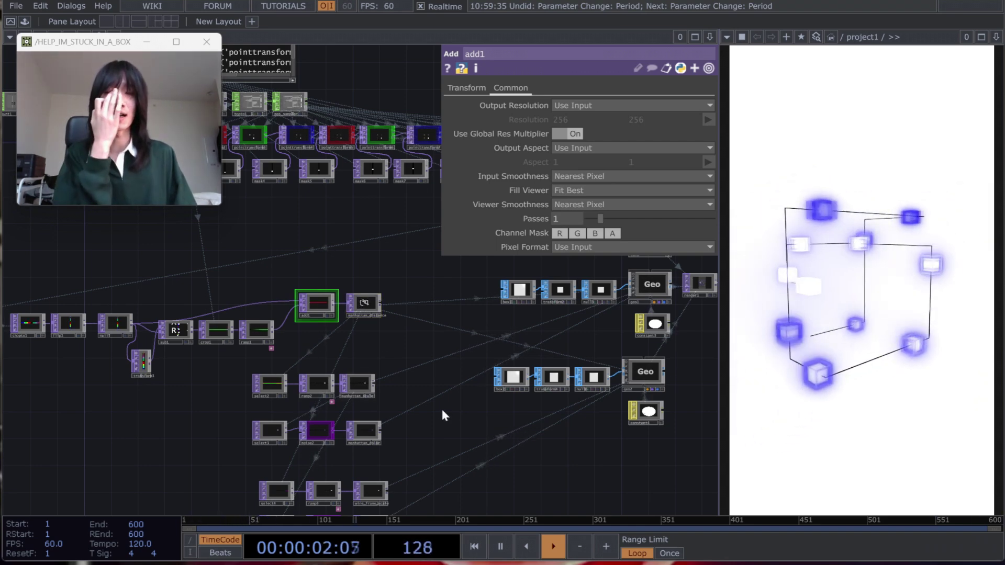
drag(472, 423, 358, 381)
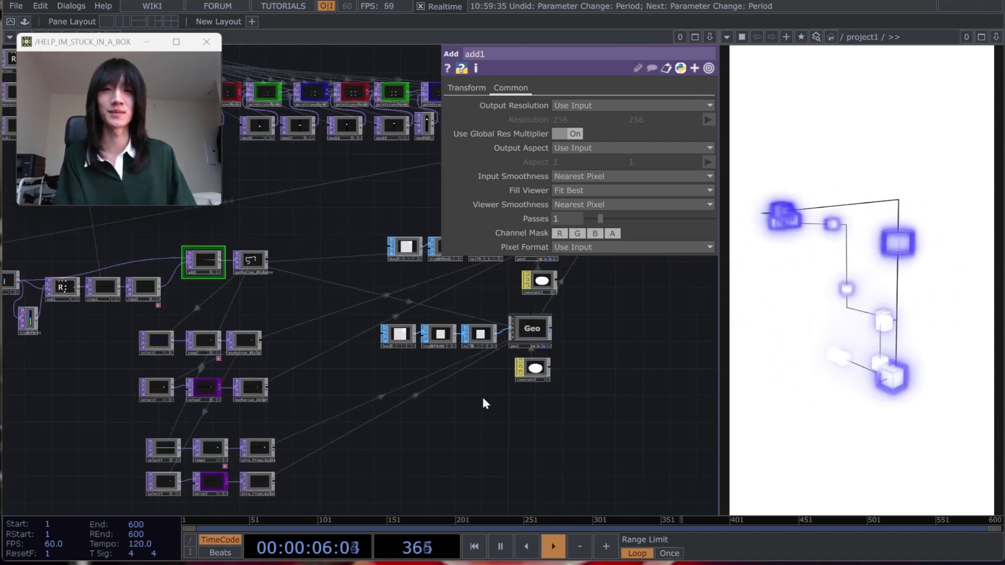